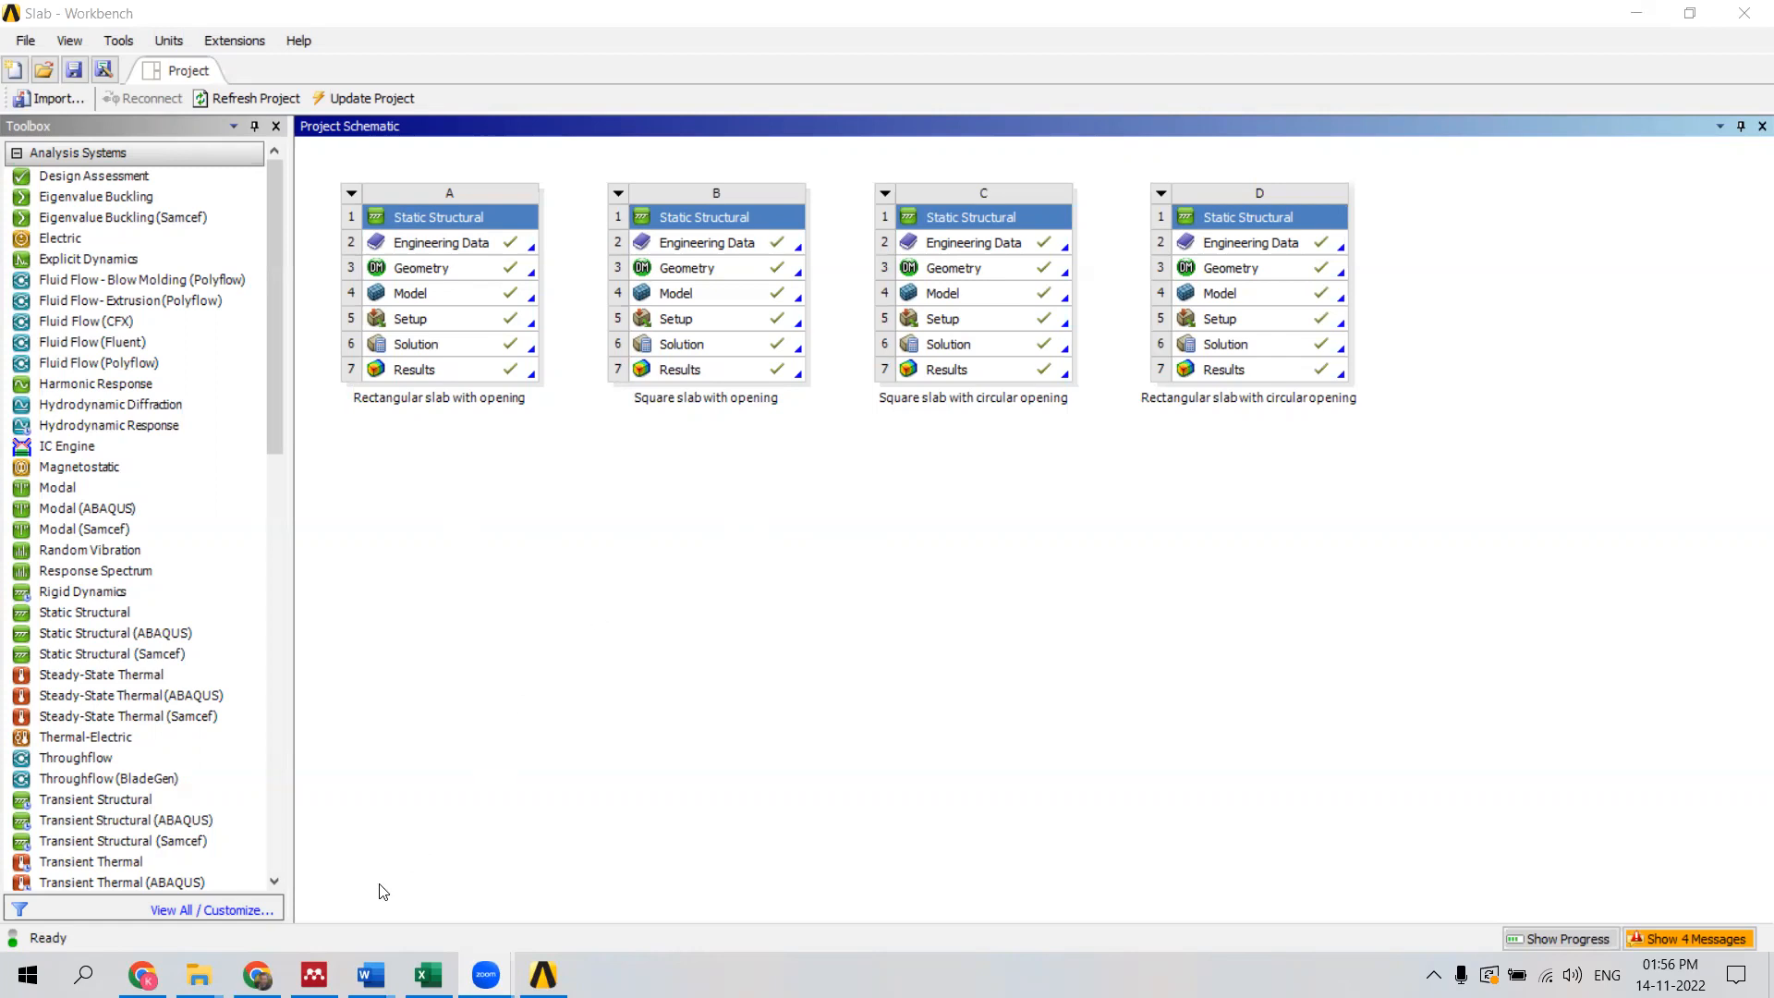
Switch to WhatsApp Web in the browser and open the chat containing the slab opening area calculations.
mouse_move(142, 974)
click(152, 869)
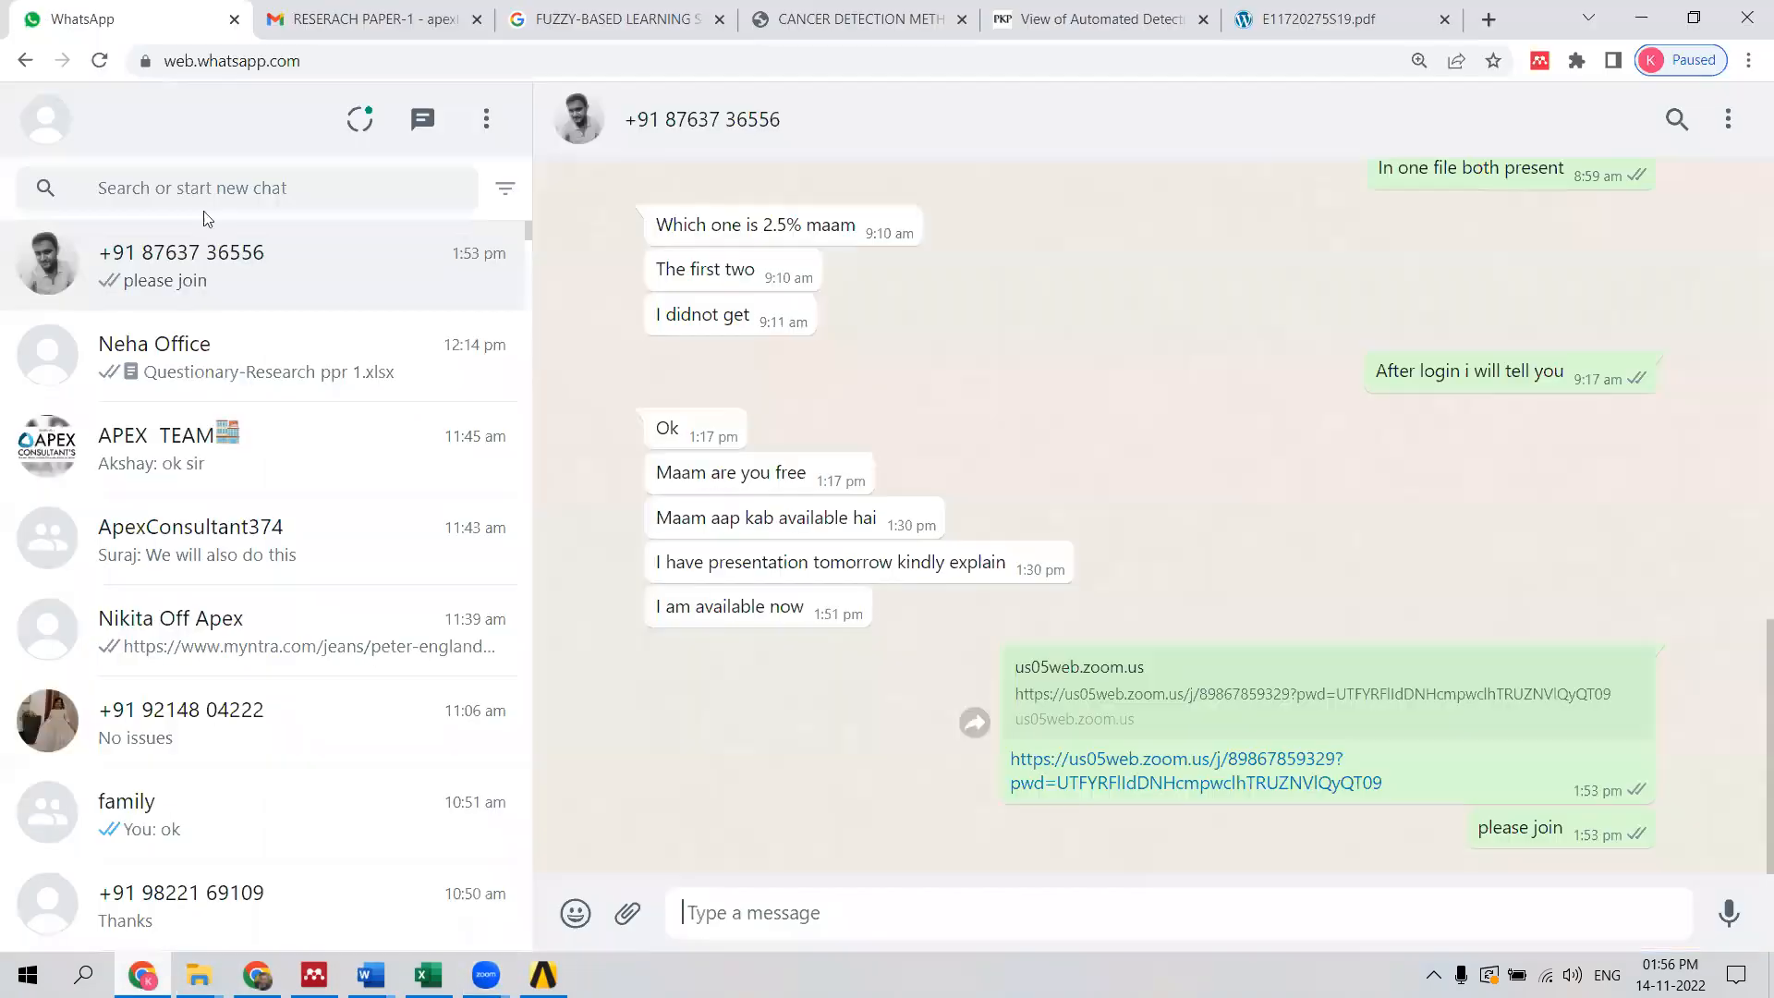
scroll(195, 578, down, 4)
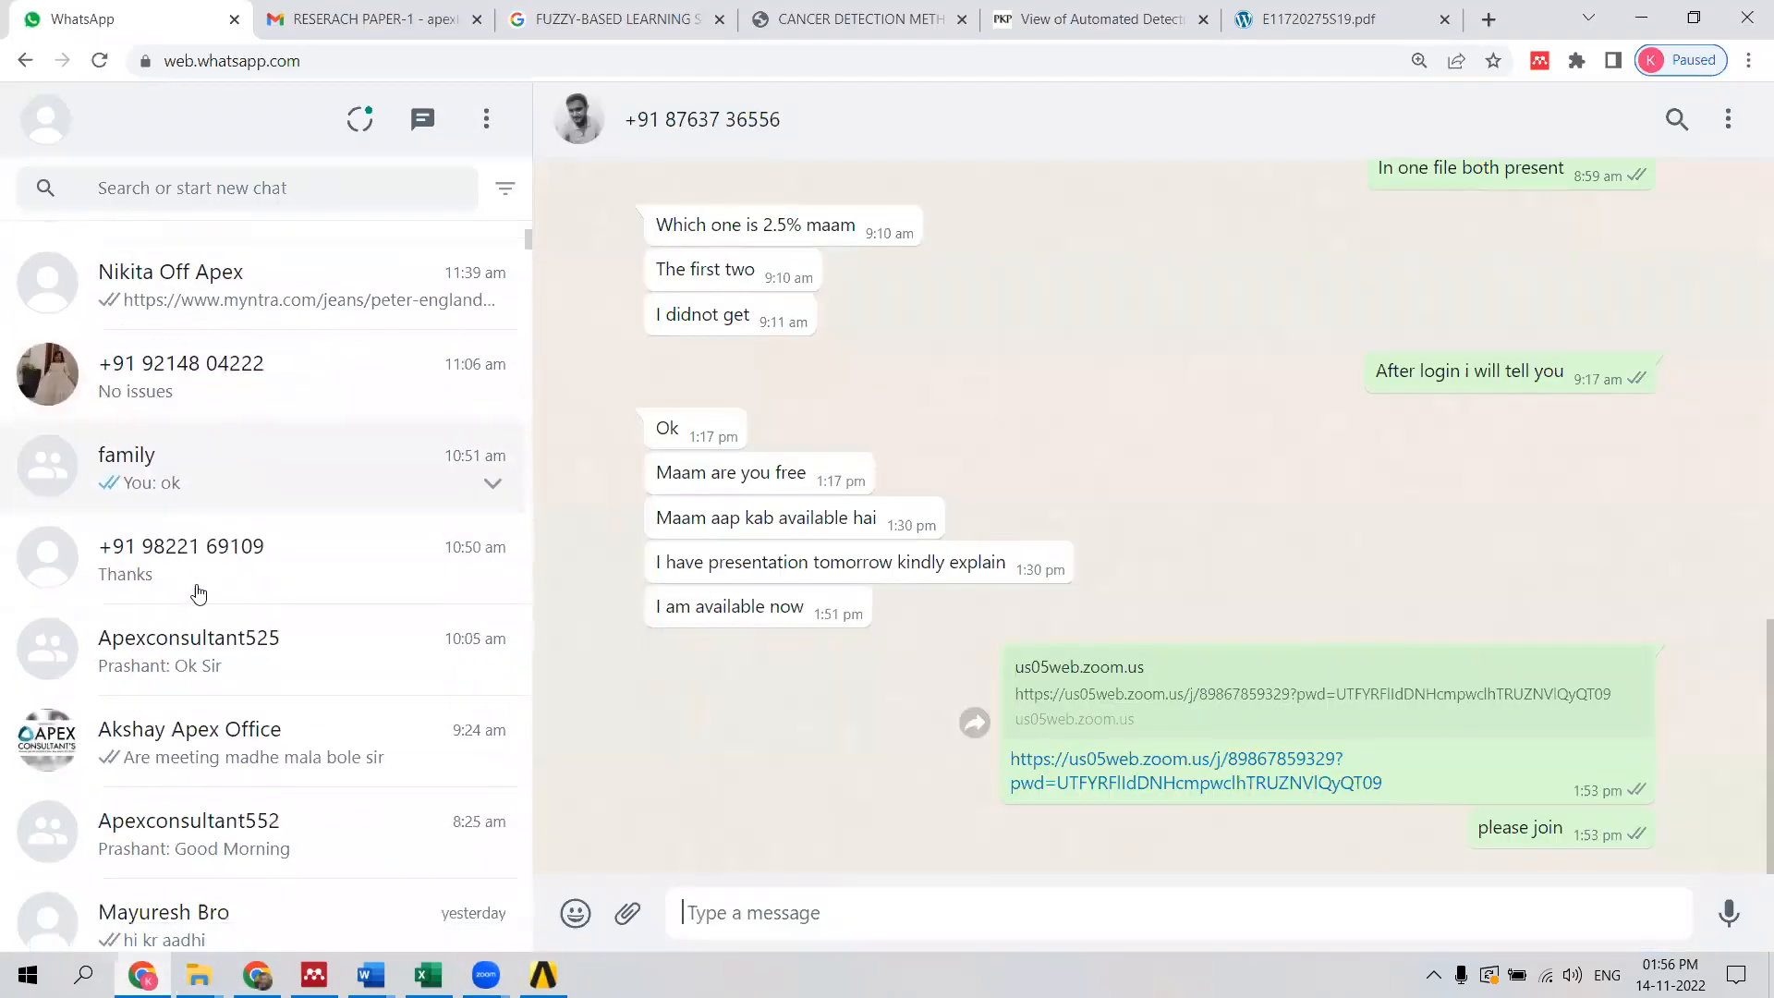
scroll(214, 584, down, 1)
scroll(214, 587, down, 6)
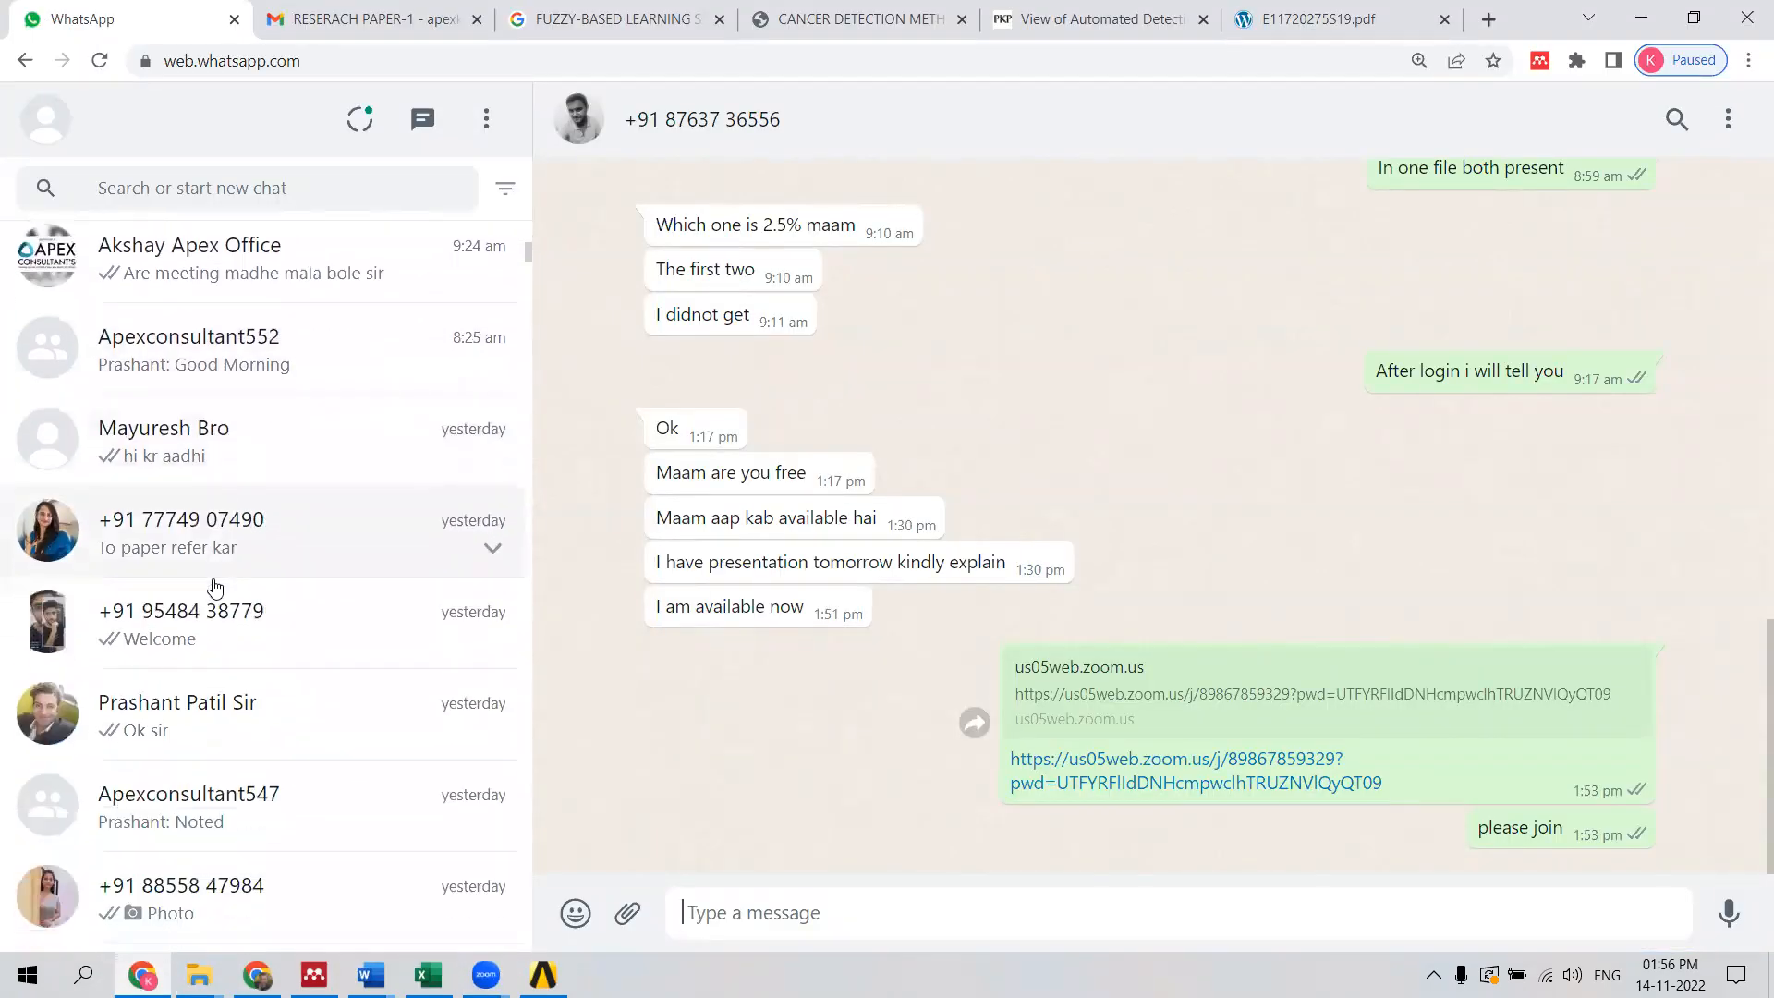
click(273, 686)
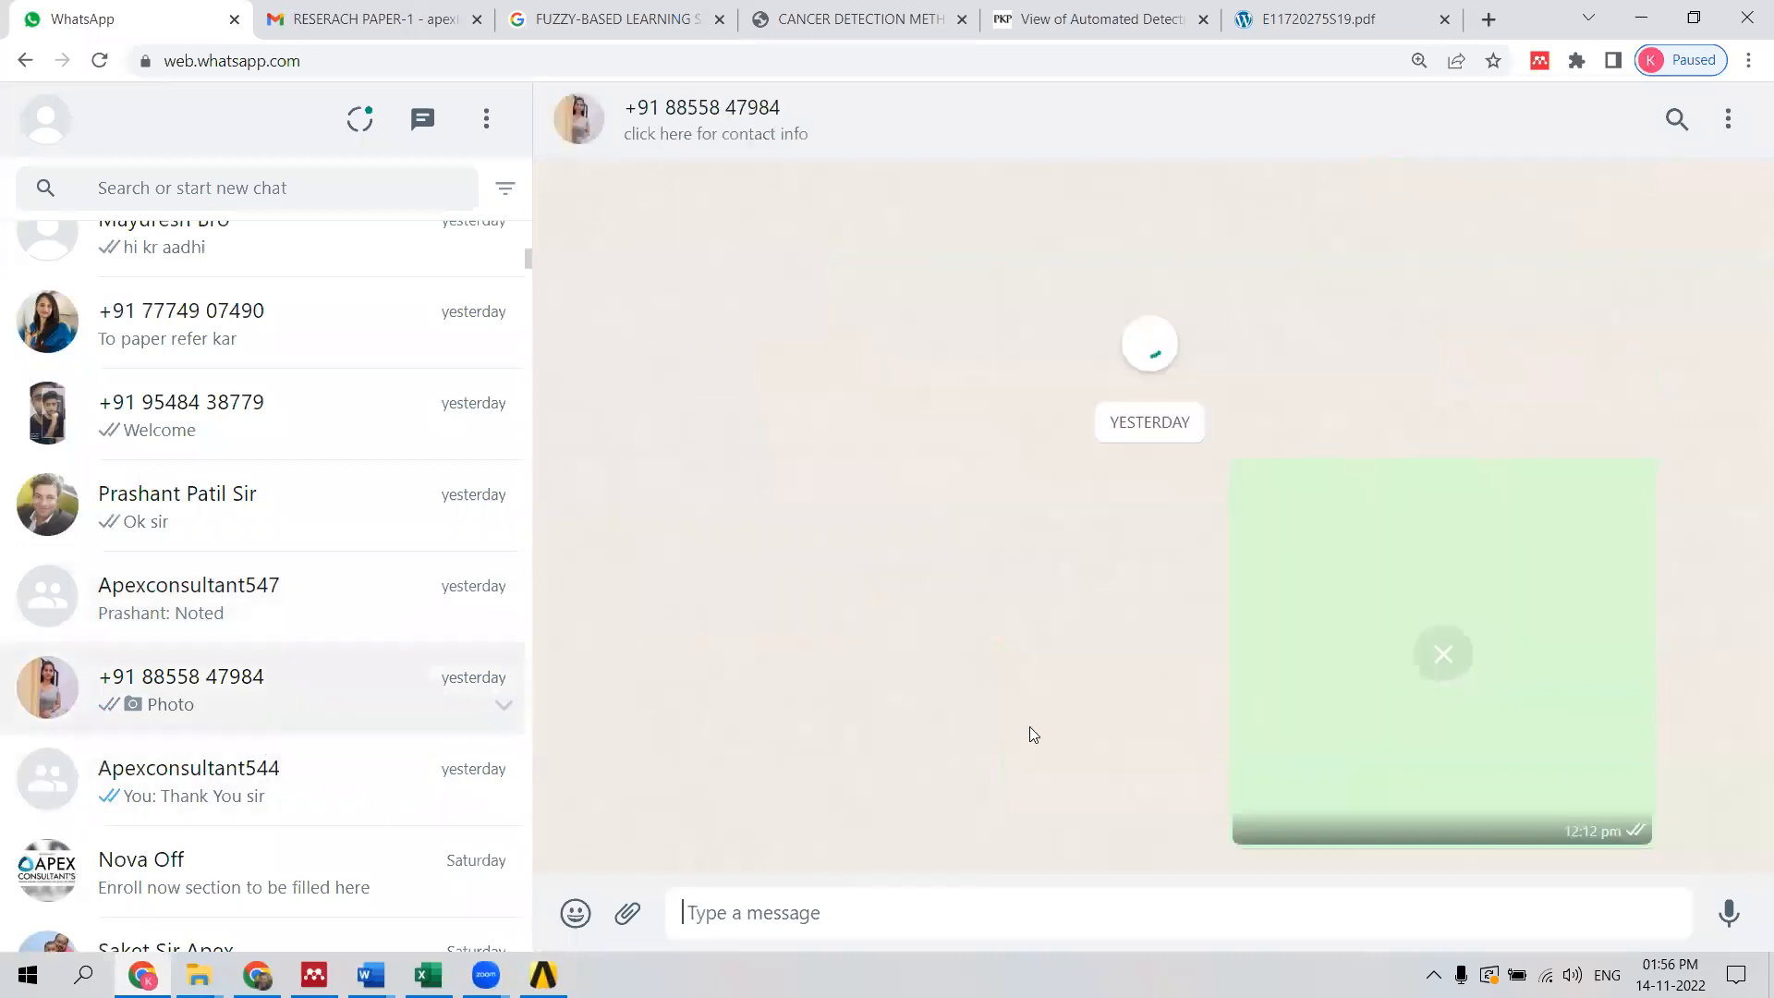
Review the rectangular slab's total area, its 5% opening area and the circle diameter calculation in the chat.
scroll(1496, 462, up, 3)
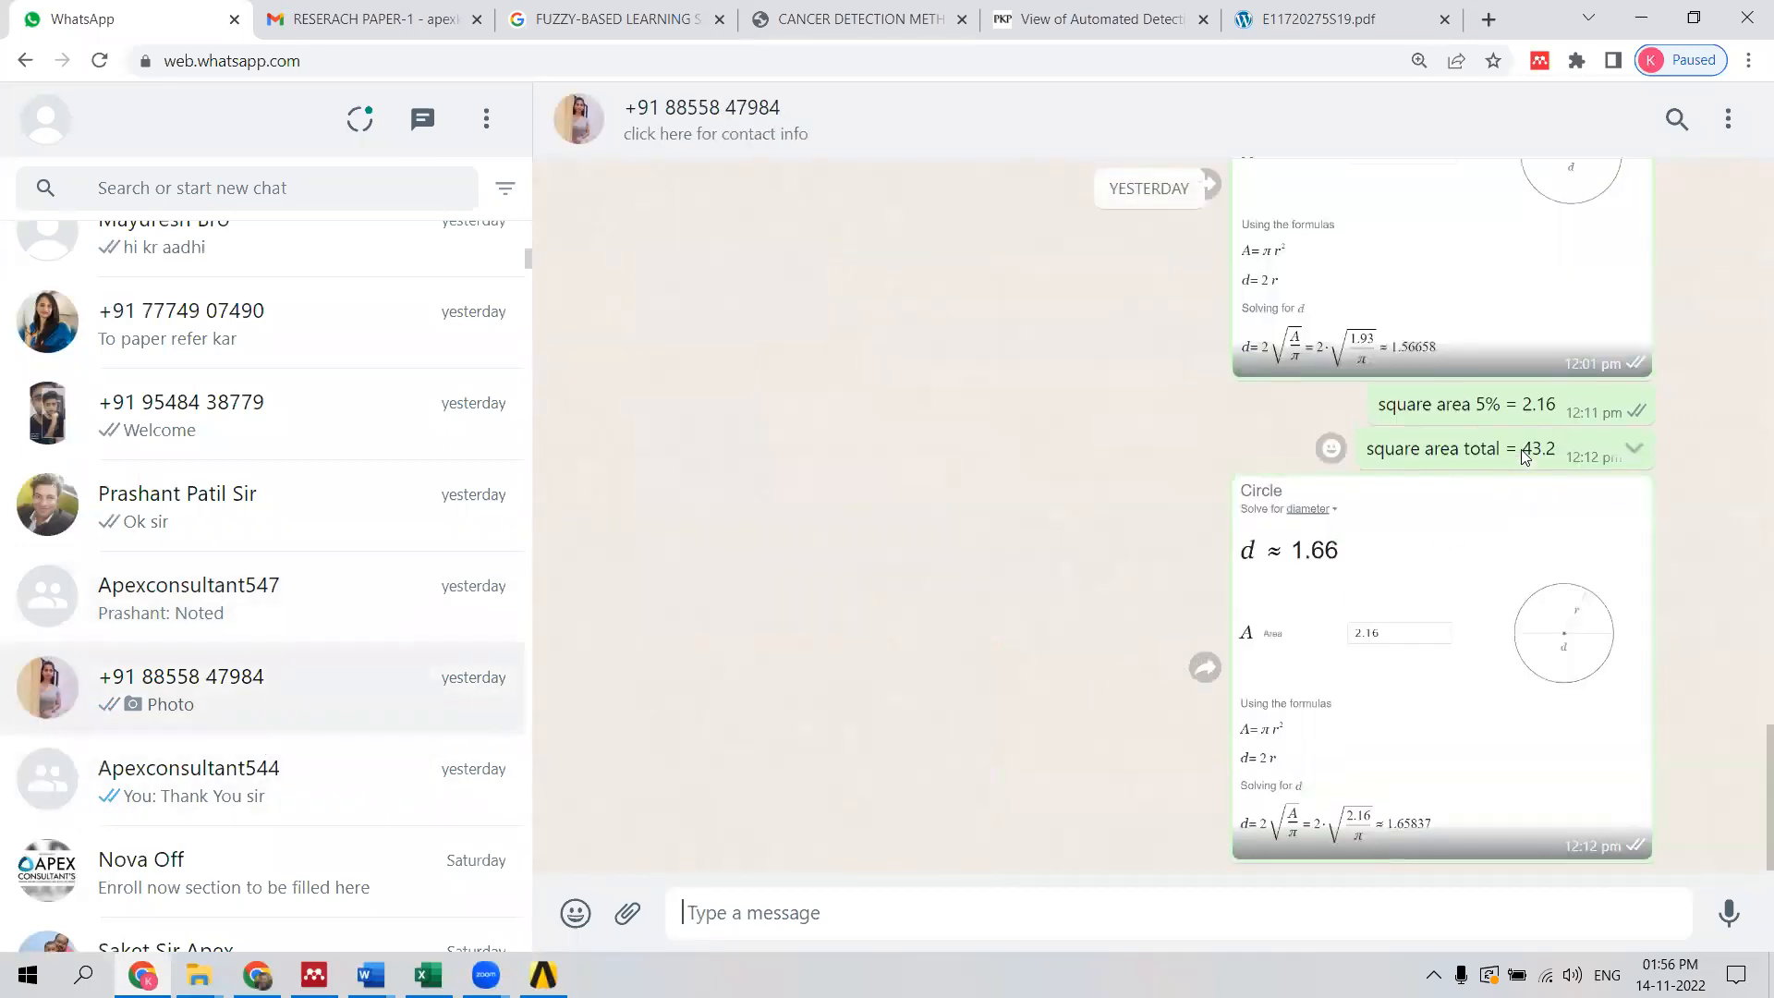
drag(1477, 613, 1511, 617)
click(1465, 634)
scroll(1465, 637, up, 4)
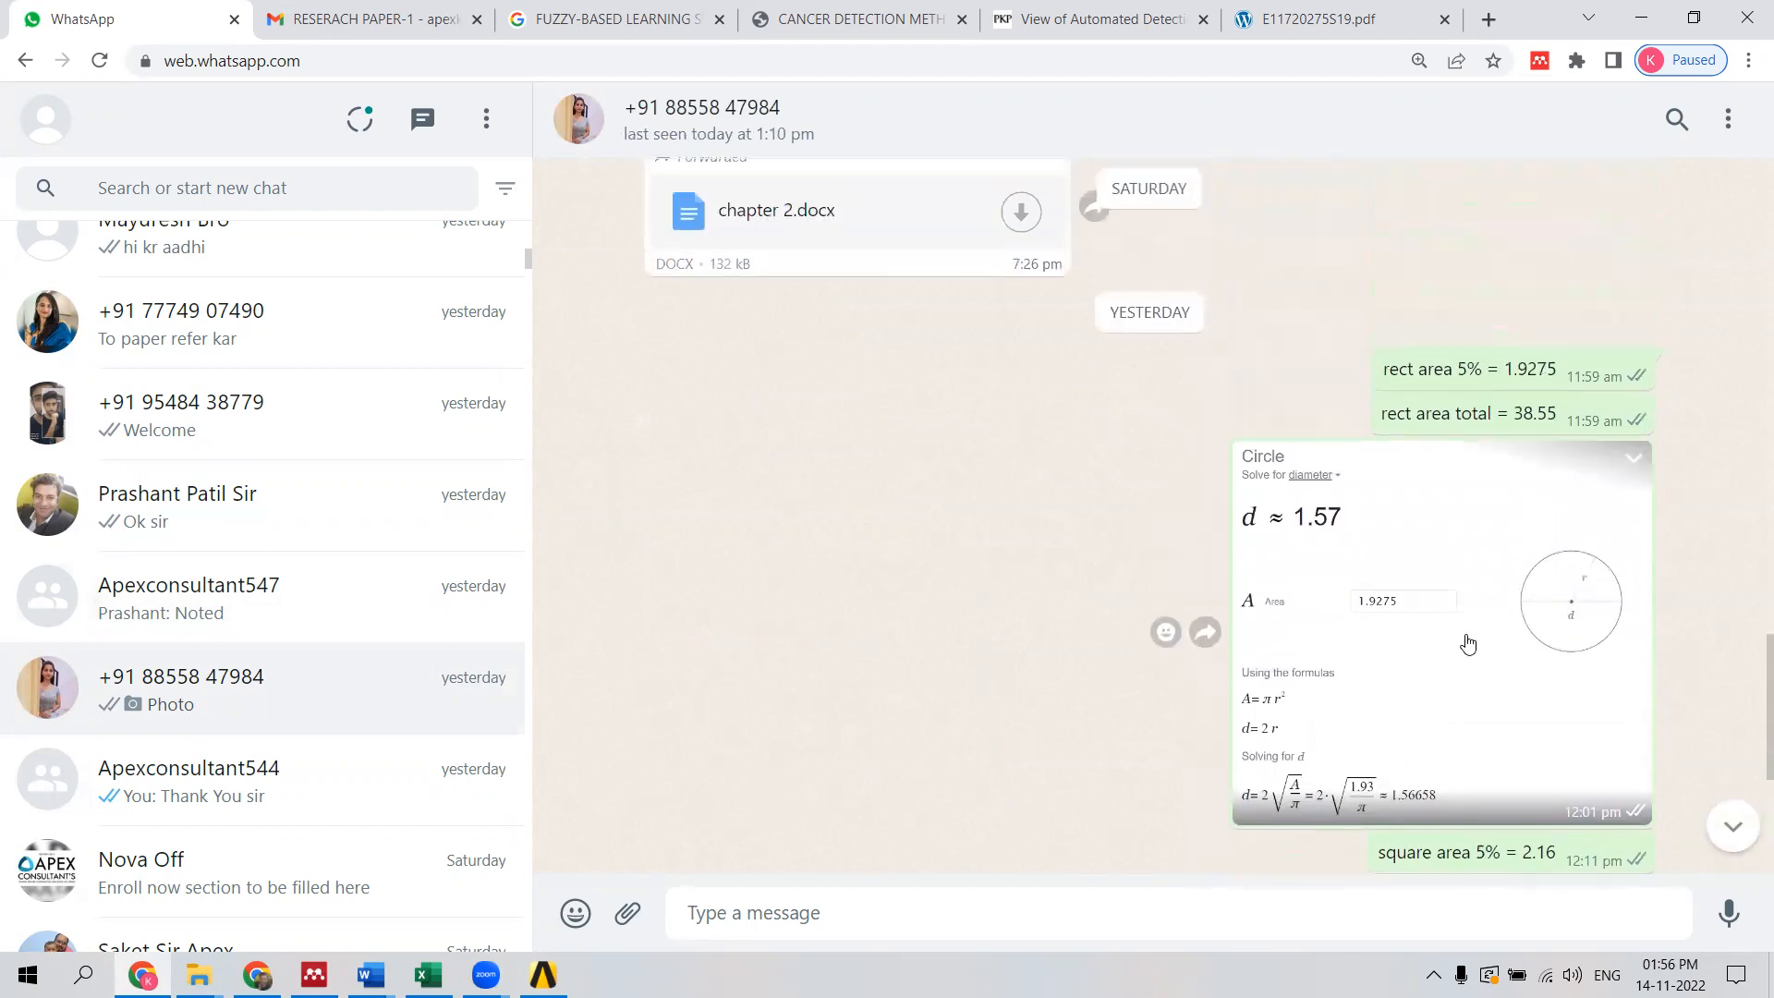
drag(1381, 531, 1556, 530)
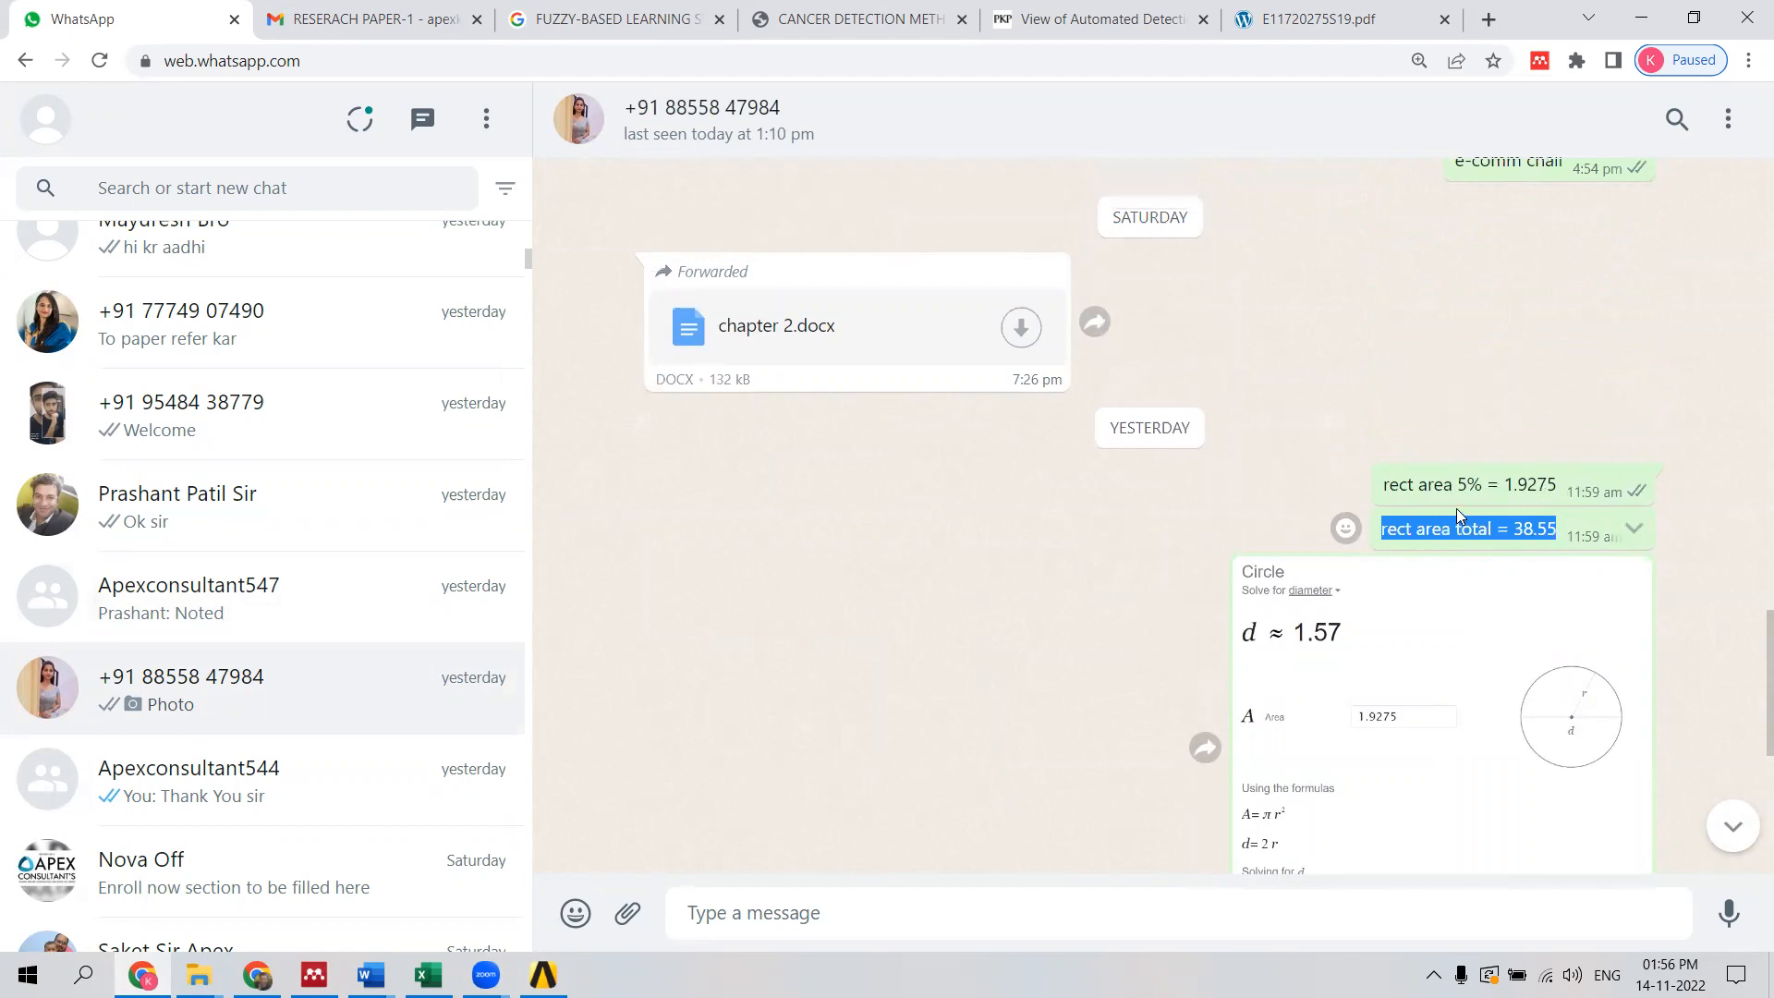
drag(1384, 485, 1563, 485)
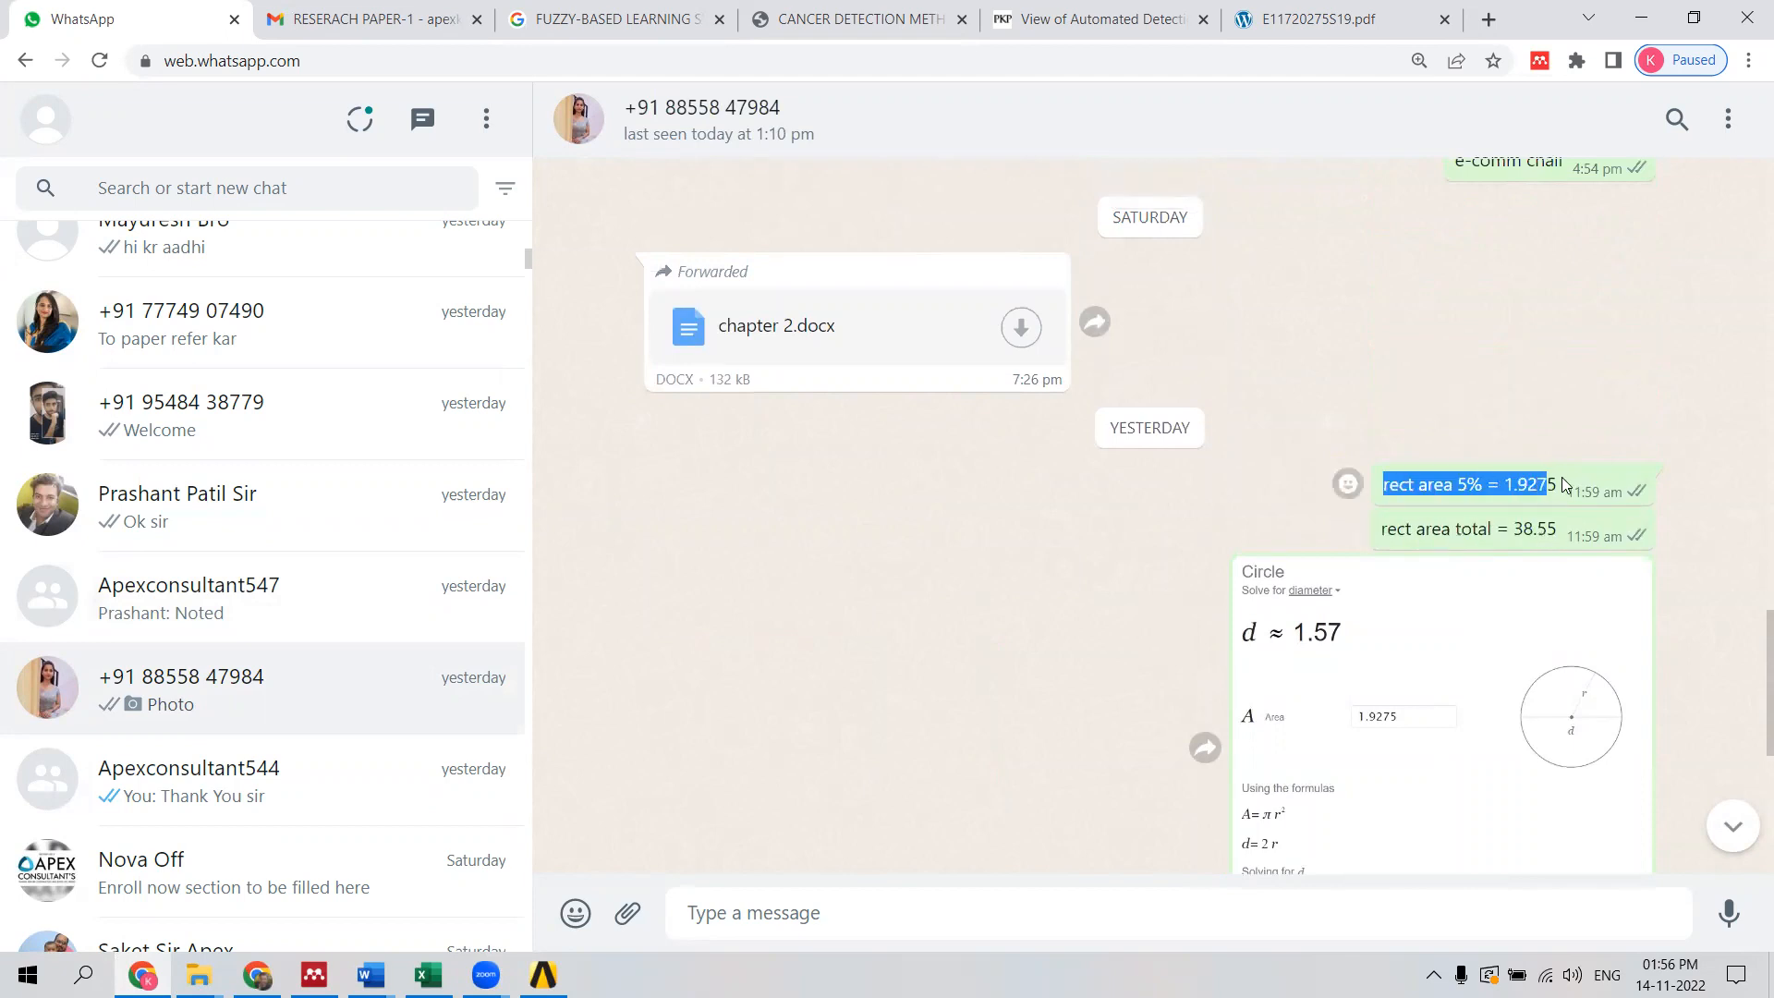
scroll(1561, 485, down, 3)
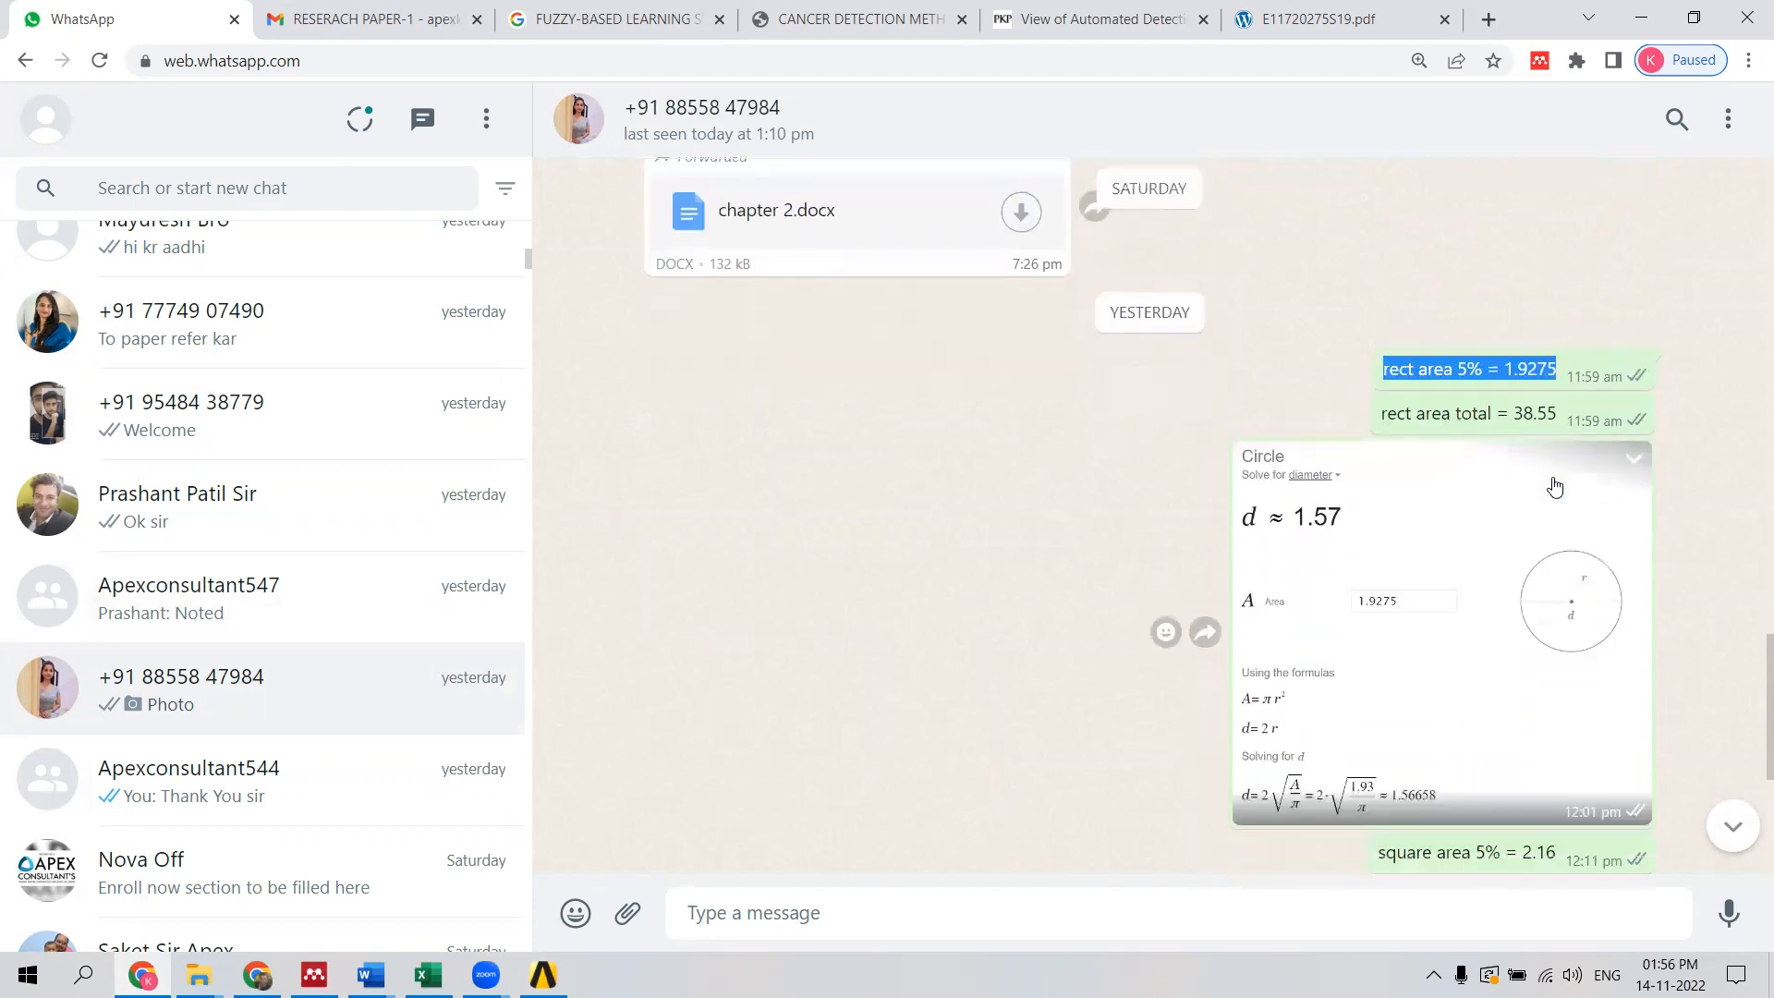
scroll(1555, 487, down, 1)
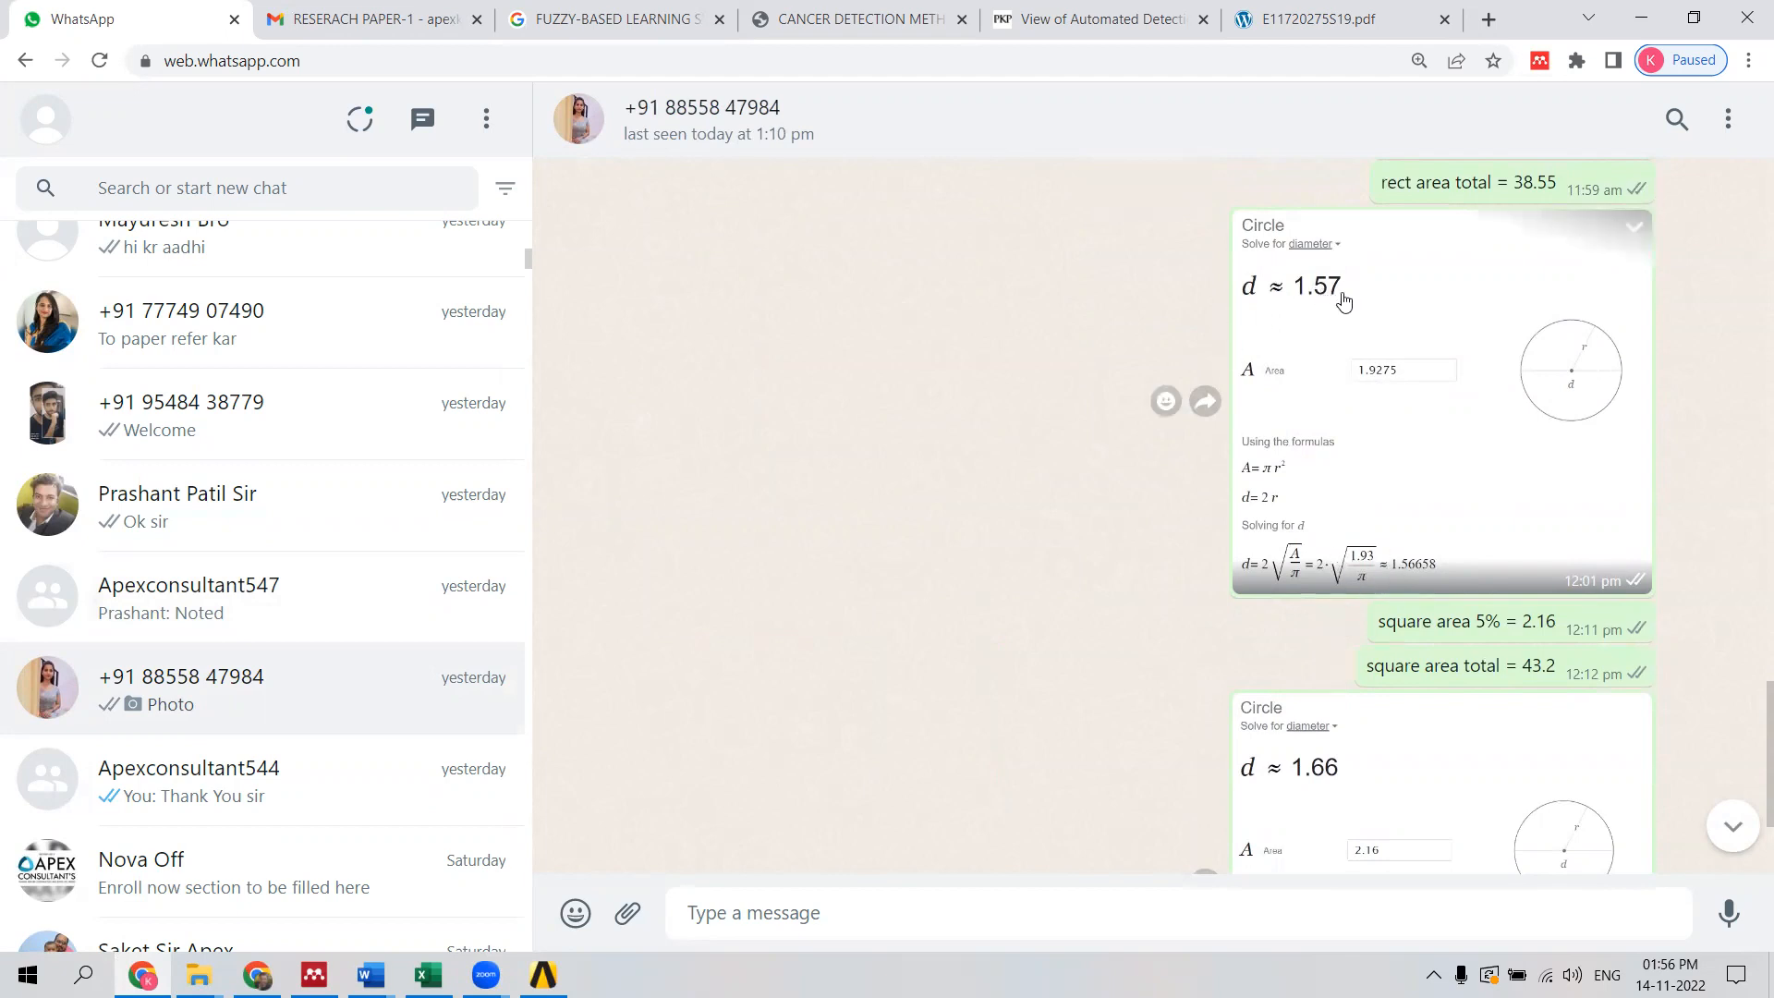
scroll(1462, 376, up, 2)
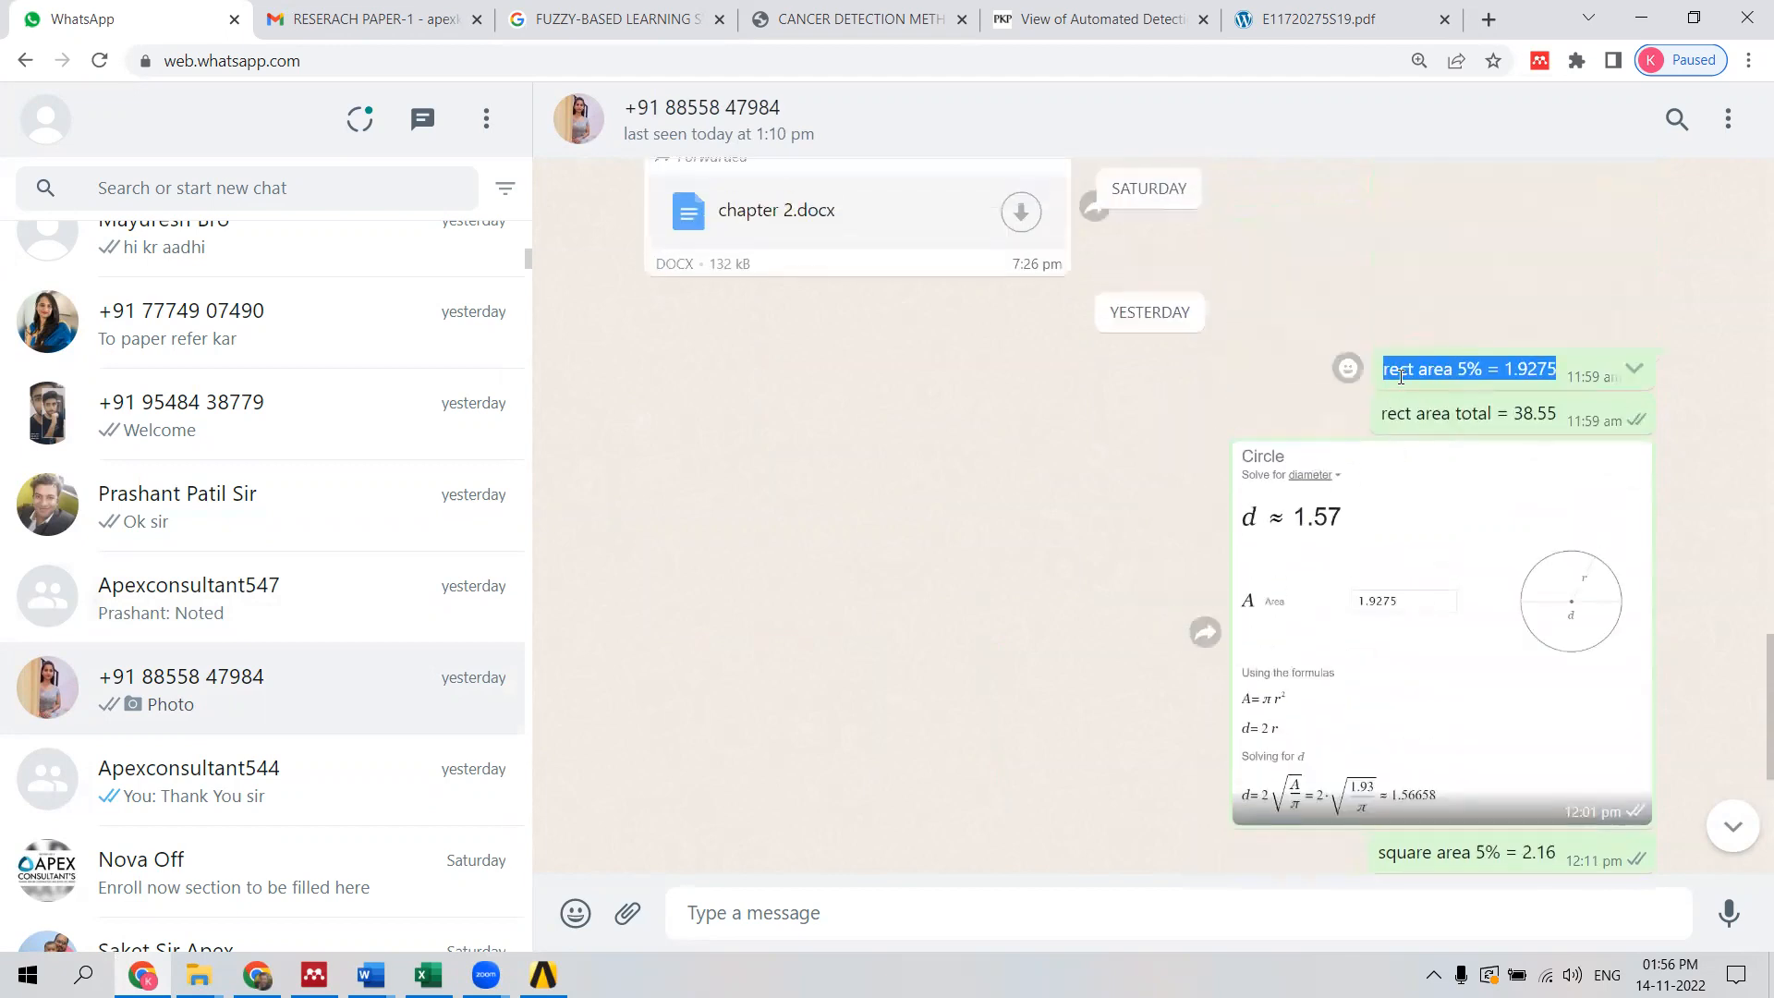
Review the square slab's total area, its 5% opening area and the matching circle diameter calculation.
scroll(1501, 503, down, 3)
scroll(1501, 504, down, 2)
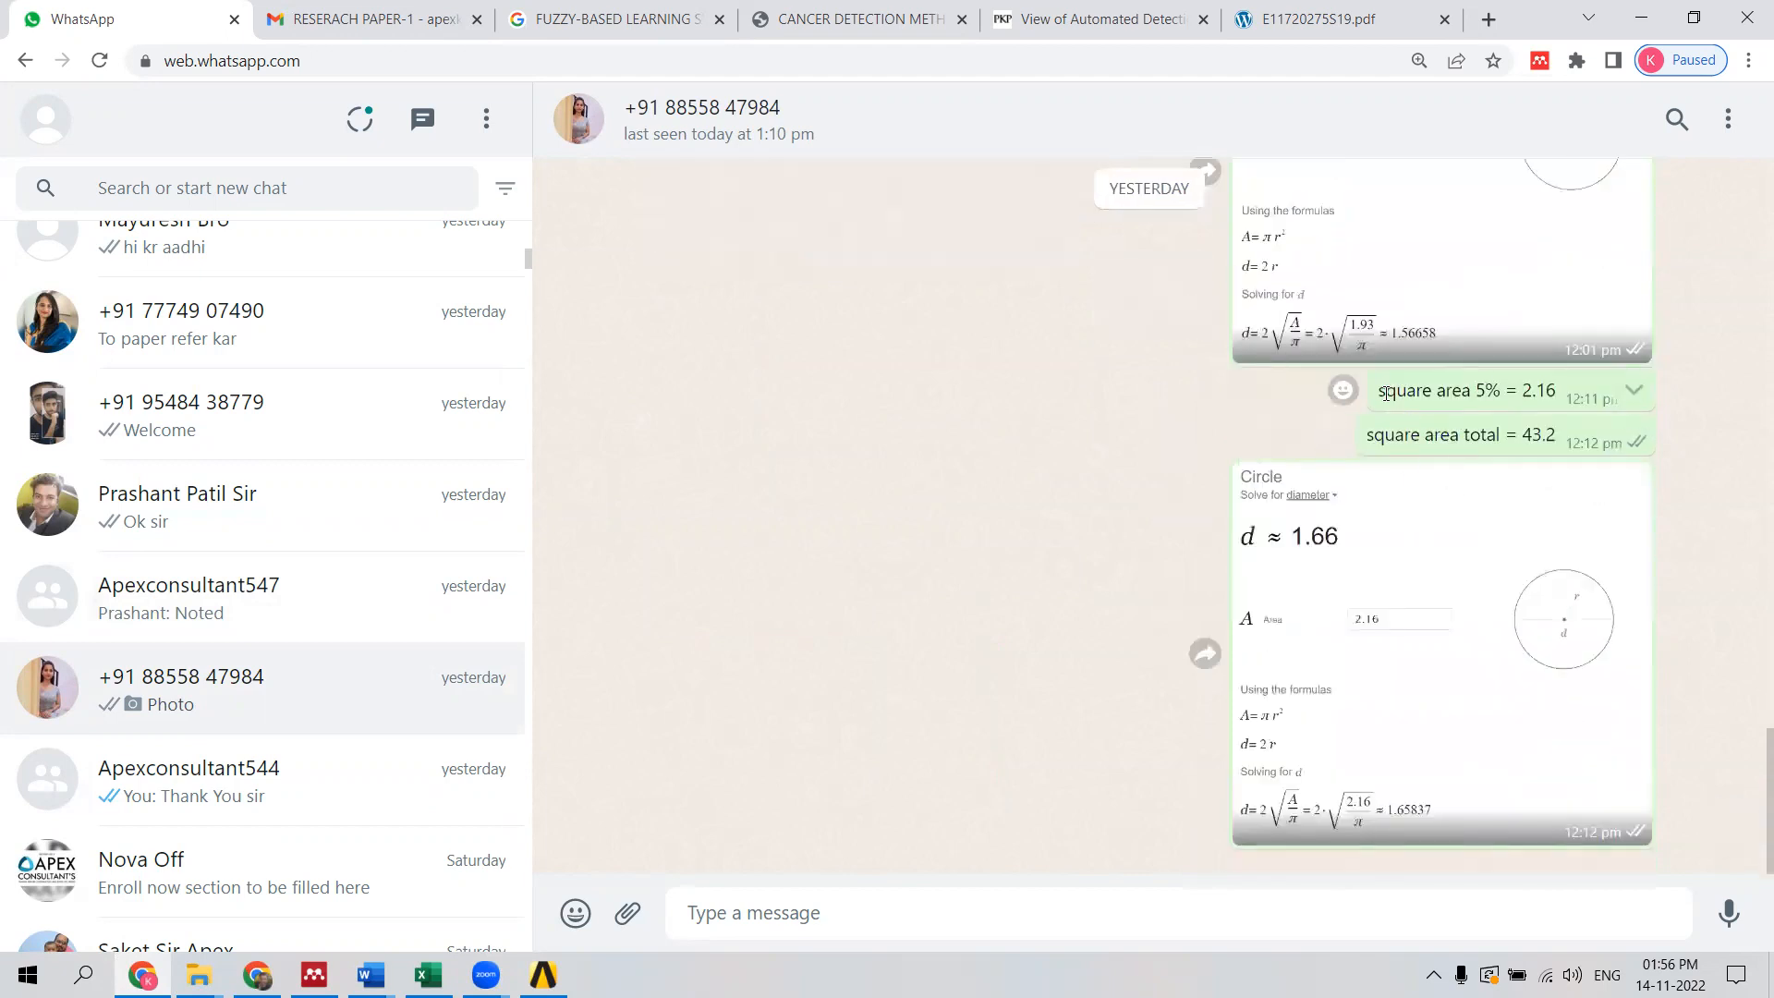
drag(1367, 434, 1565, 427)
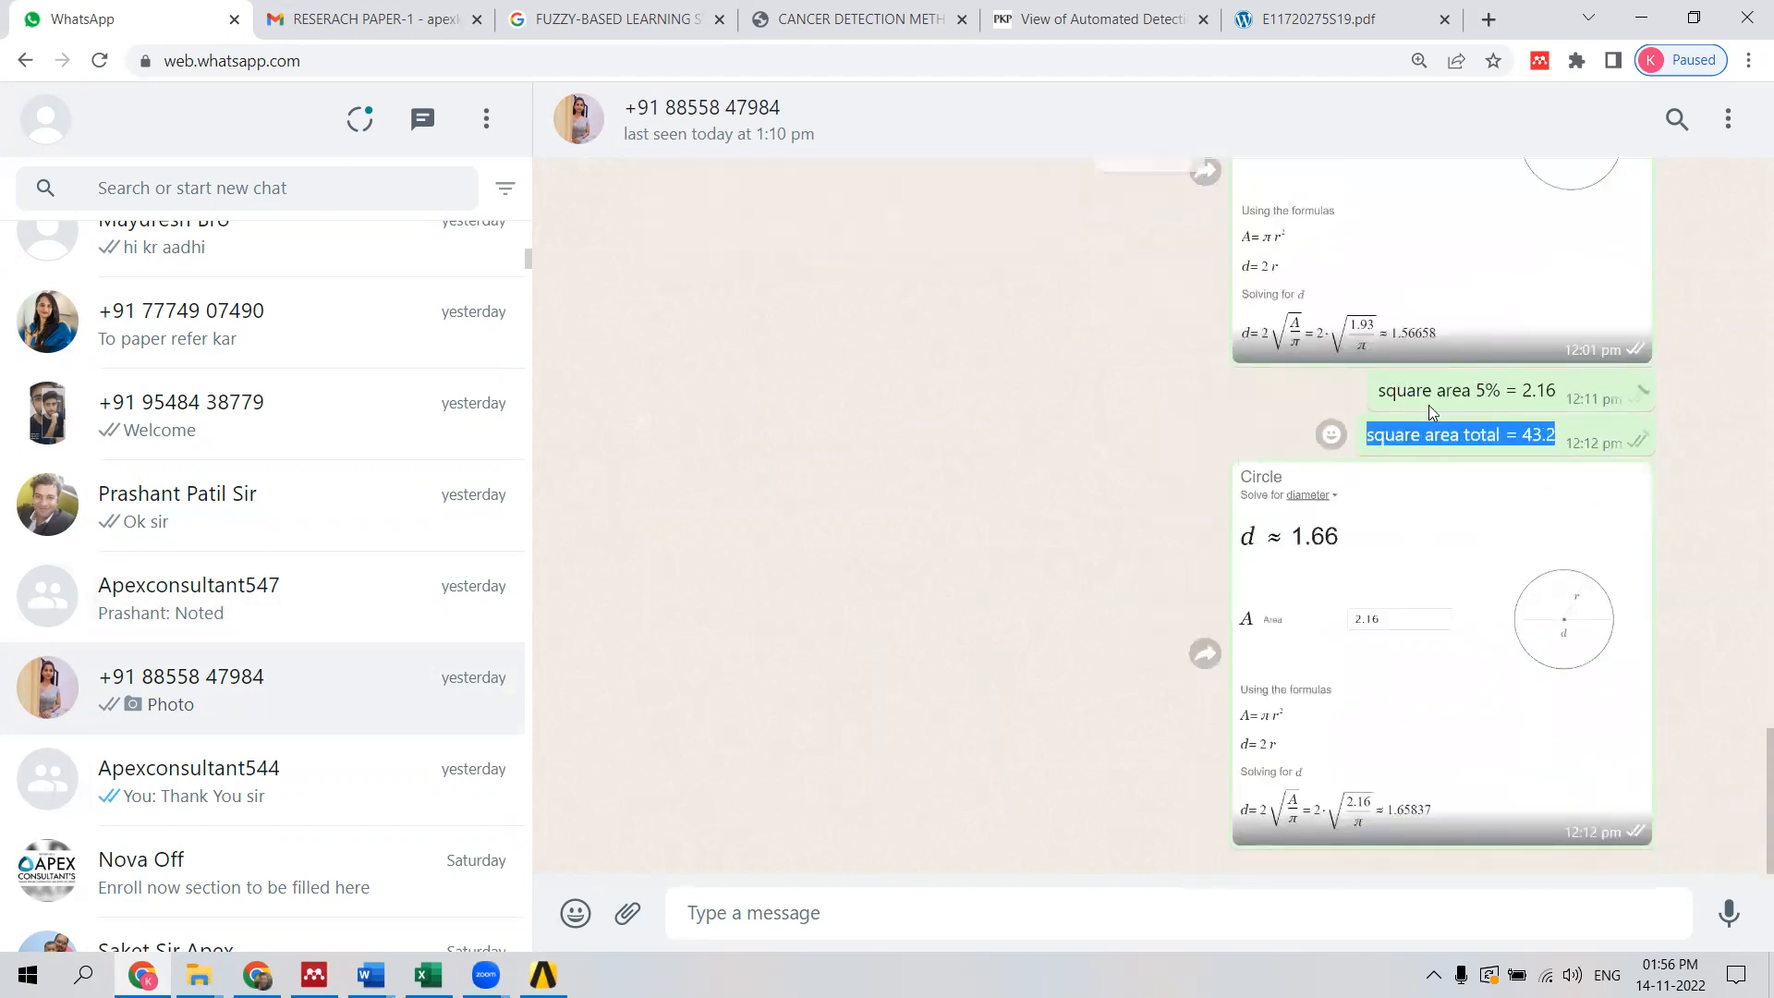
drag(1383, 388, 1562, 384)
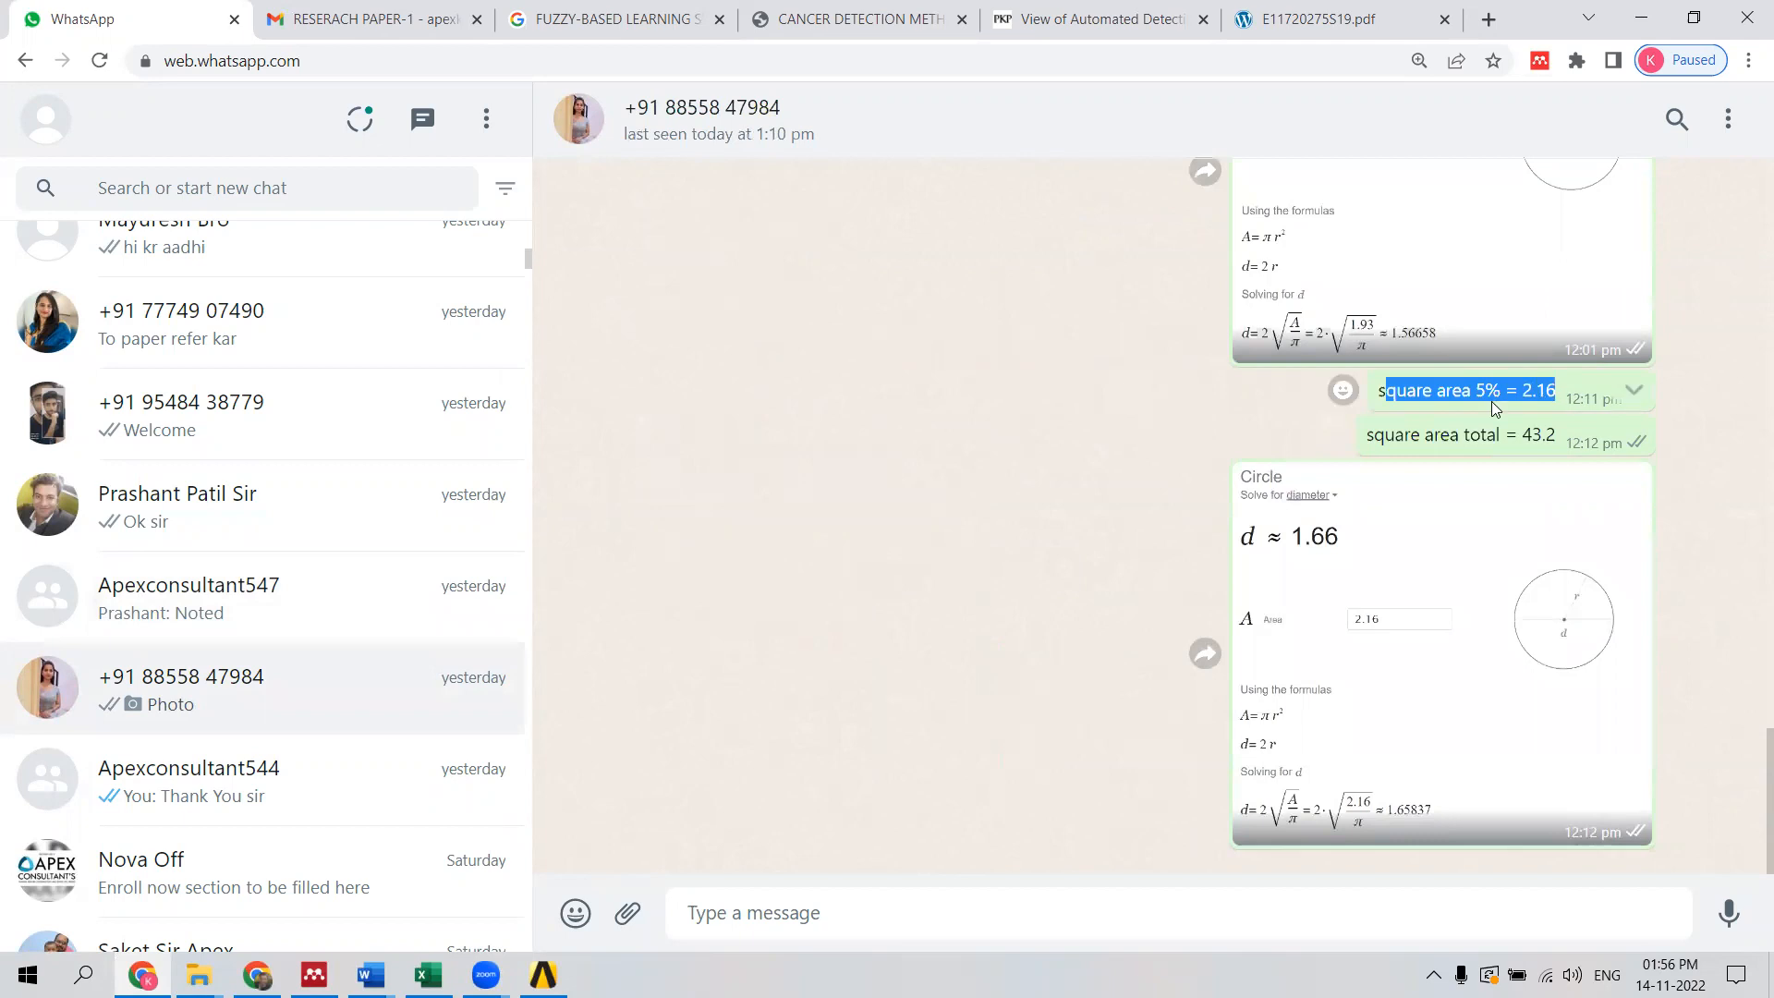
click(1112, 513)
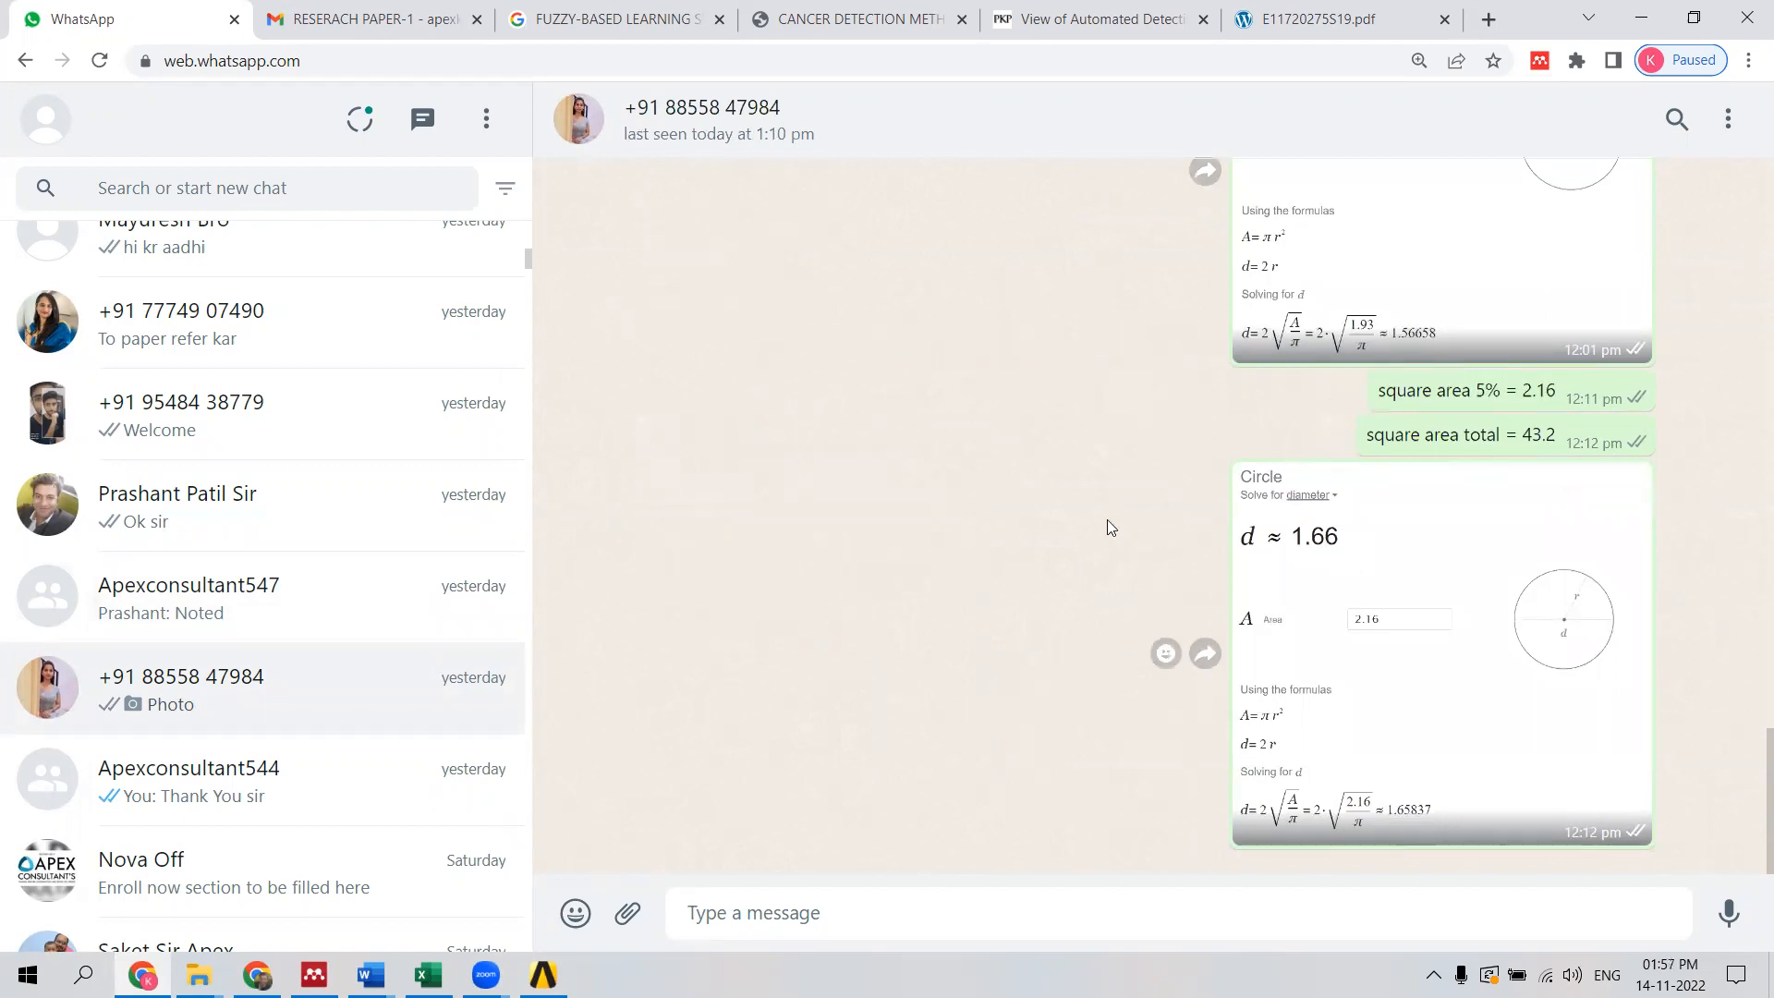
scroll(1107, 519, up, 4)
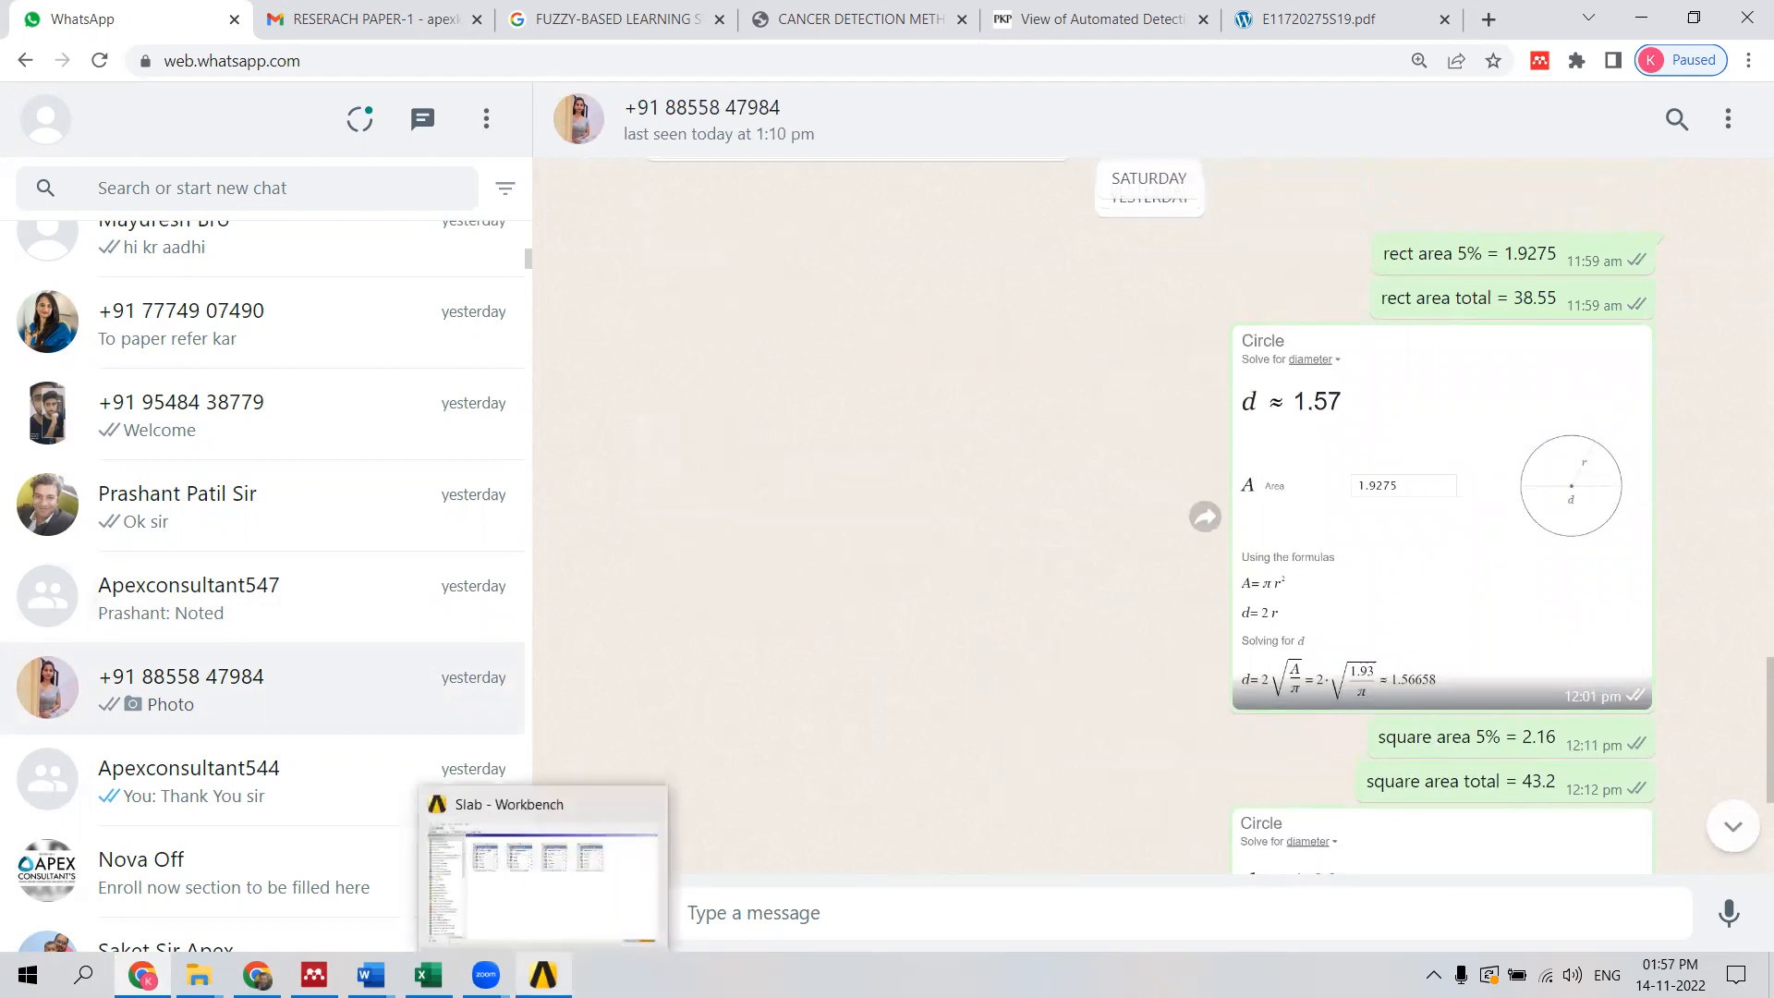
Switch to Workbench, open the Model of the Rectangular slab with opening system, and expand its Connections down to the bonded contact.
click(543, 974)
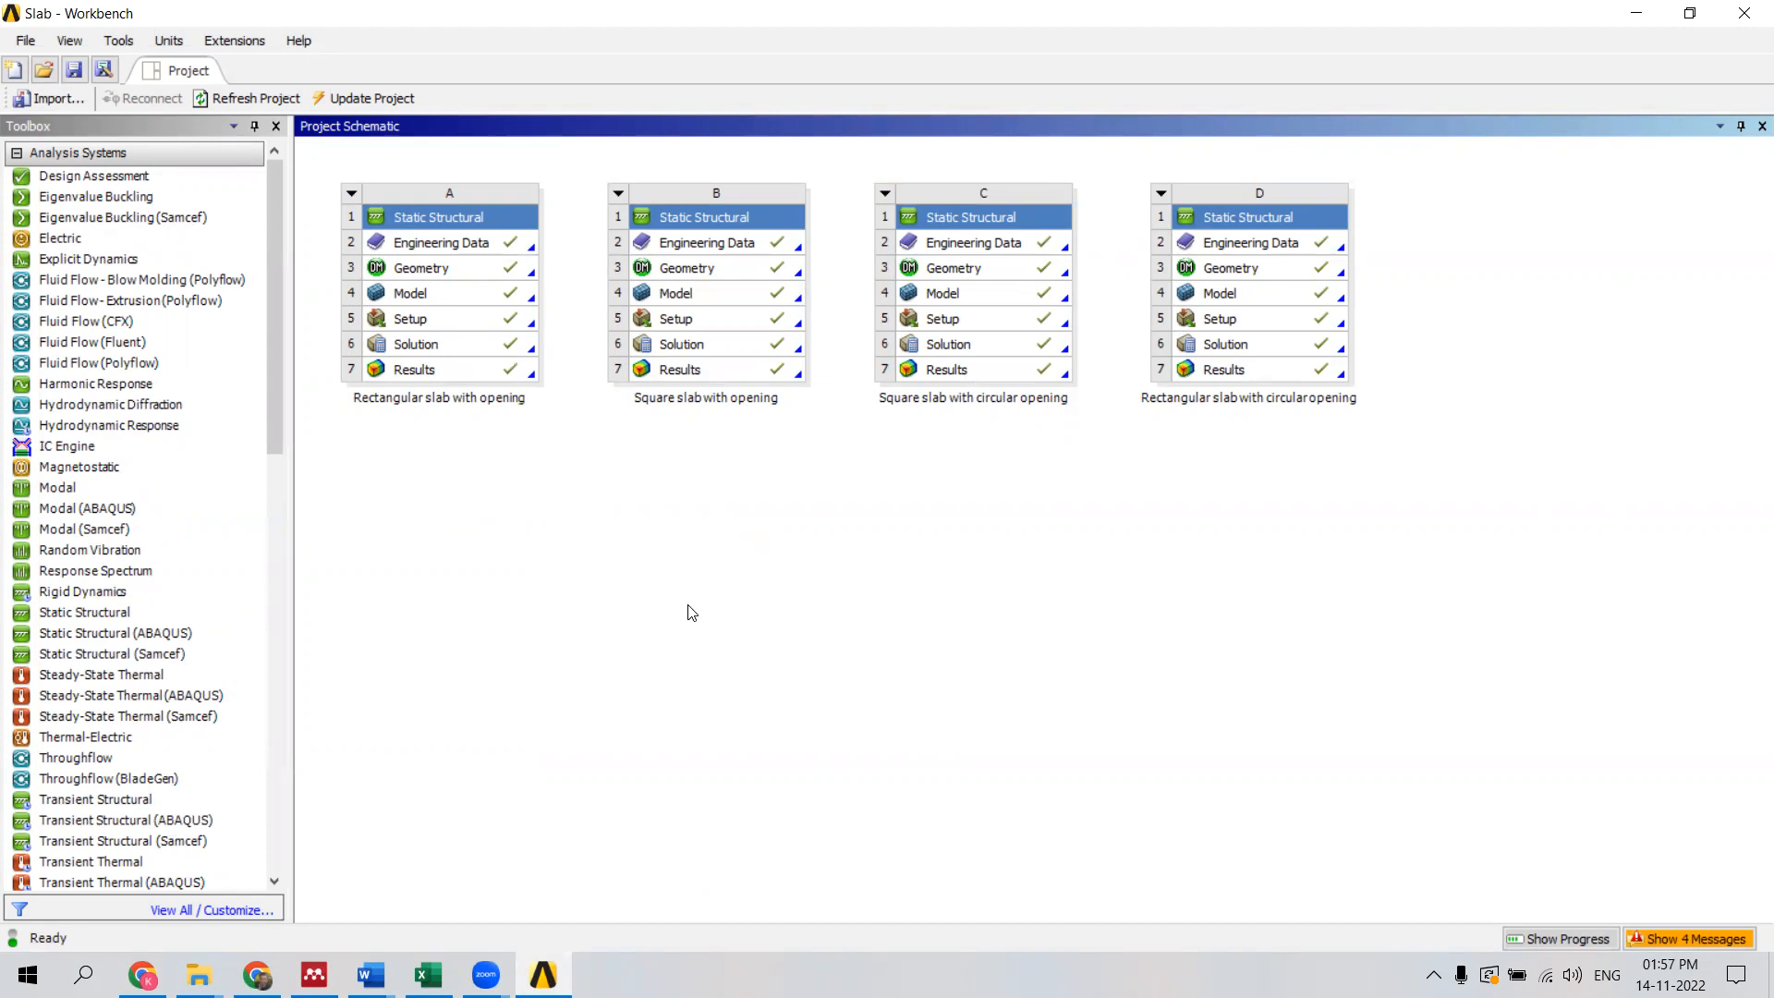
double_click(478, 293)
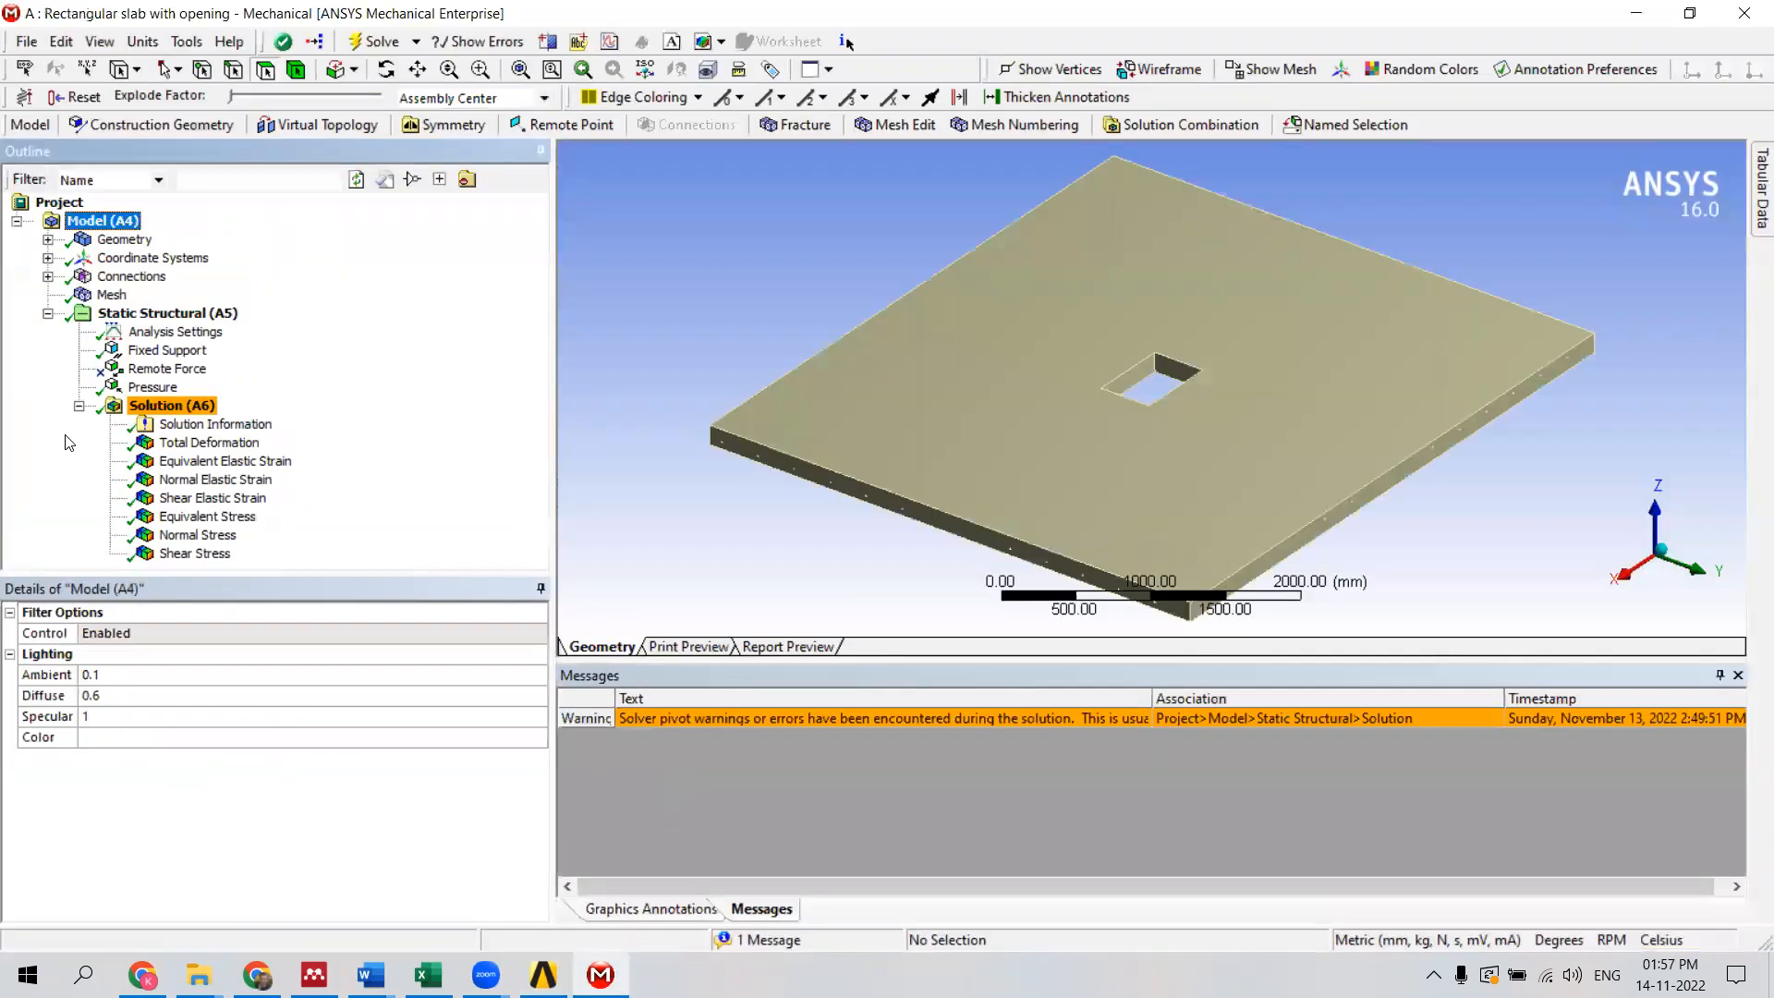
click(109, 277)
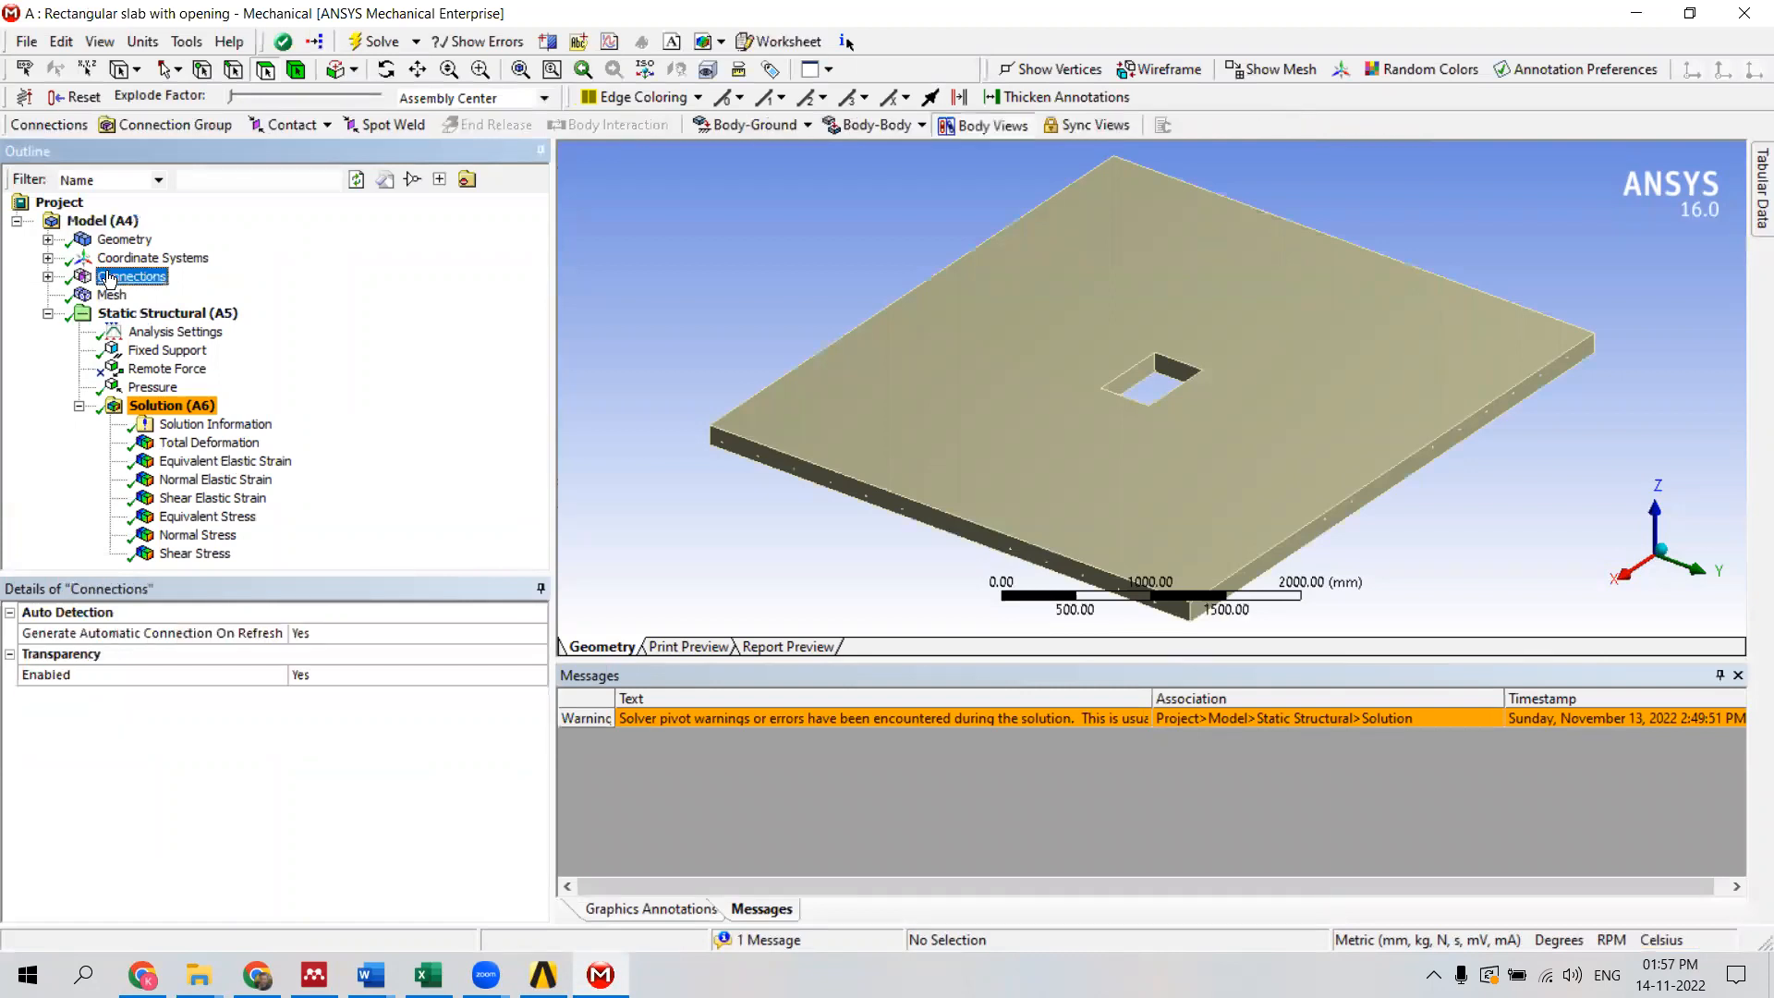
click(48, 276)
click(79, 296)
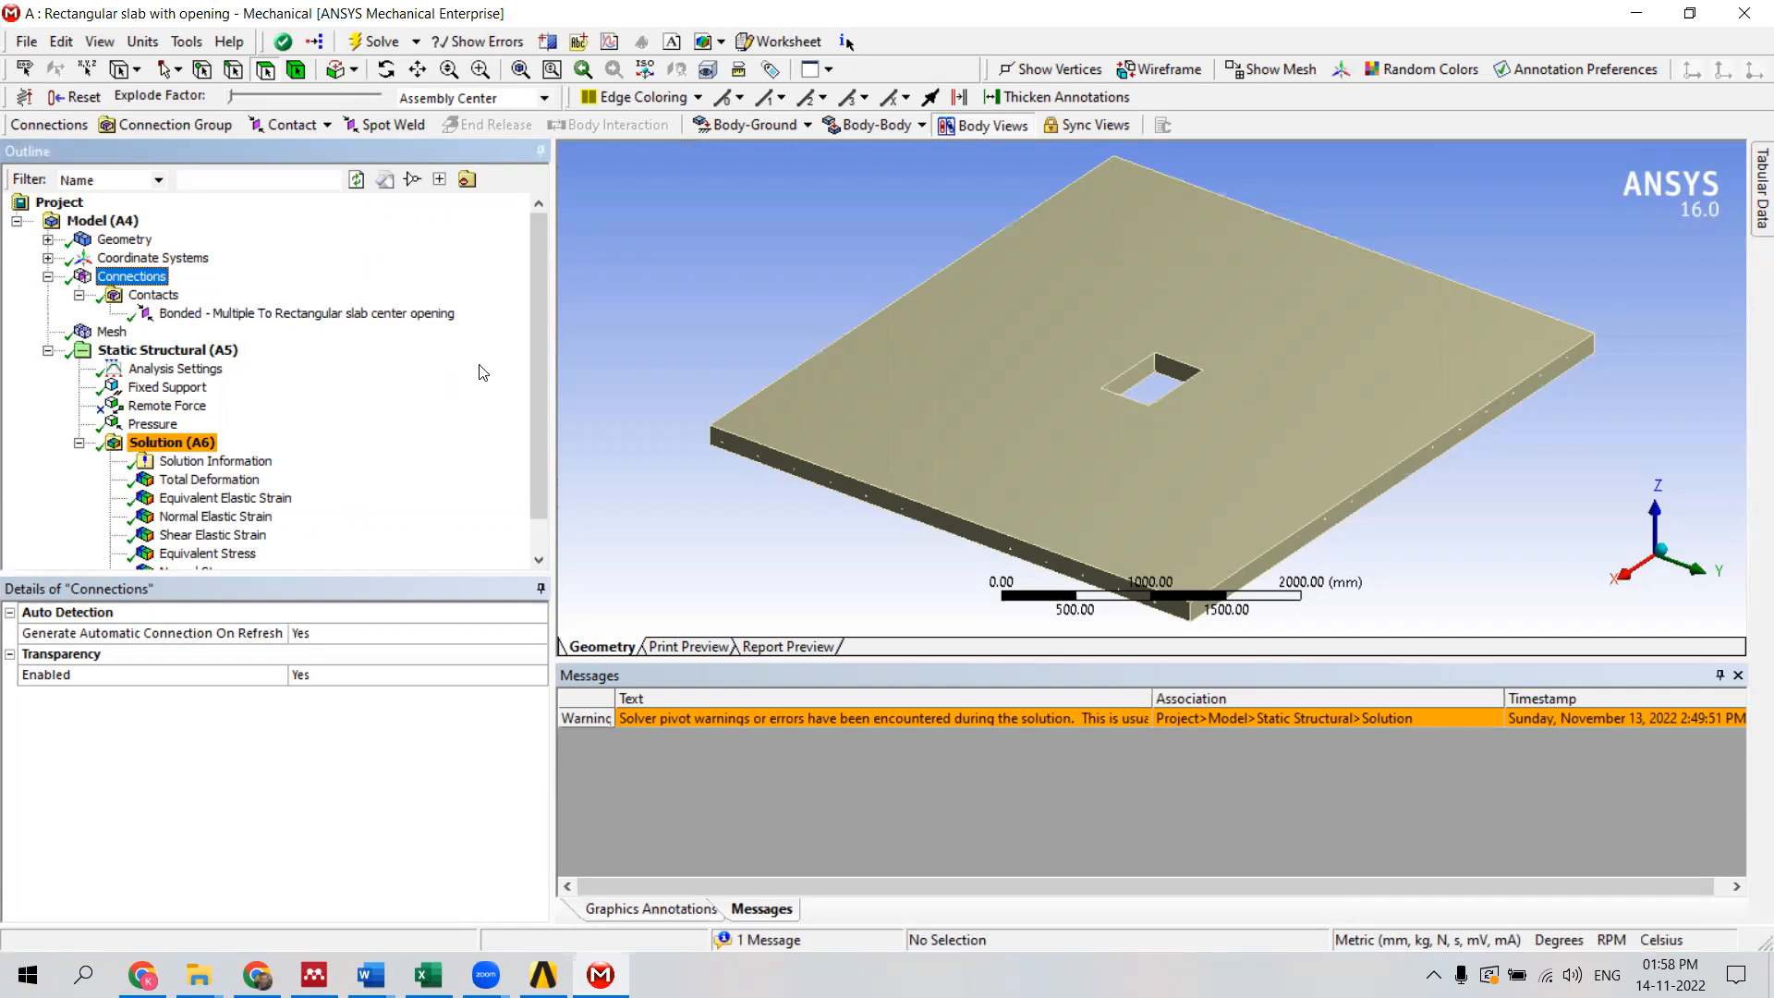
drag(539, 360, 532, 323)
click(543, 975)
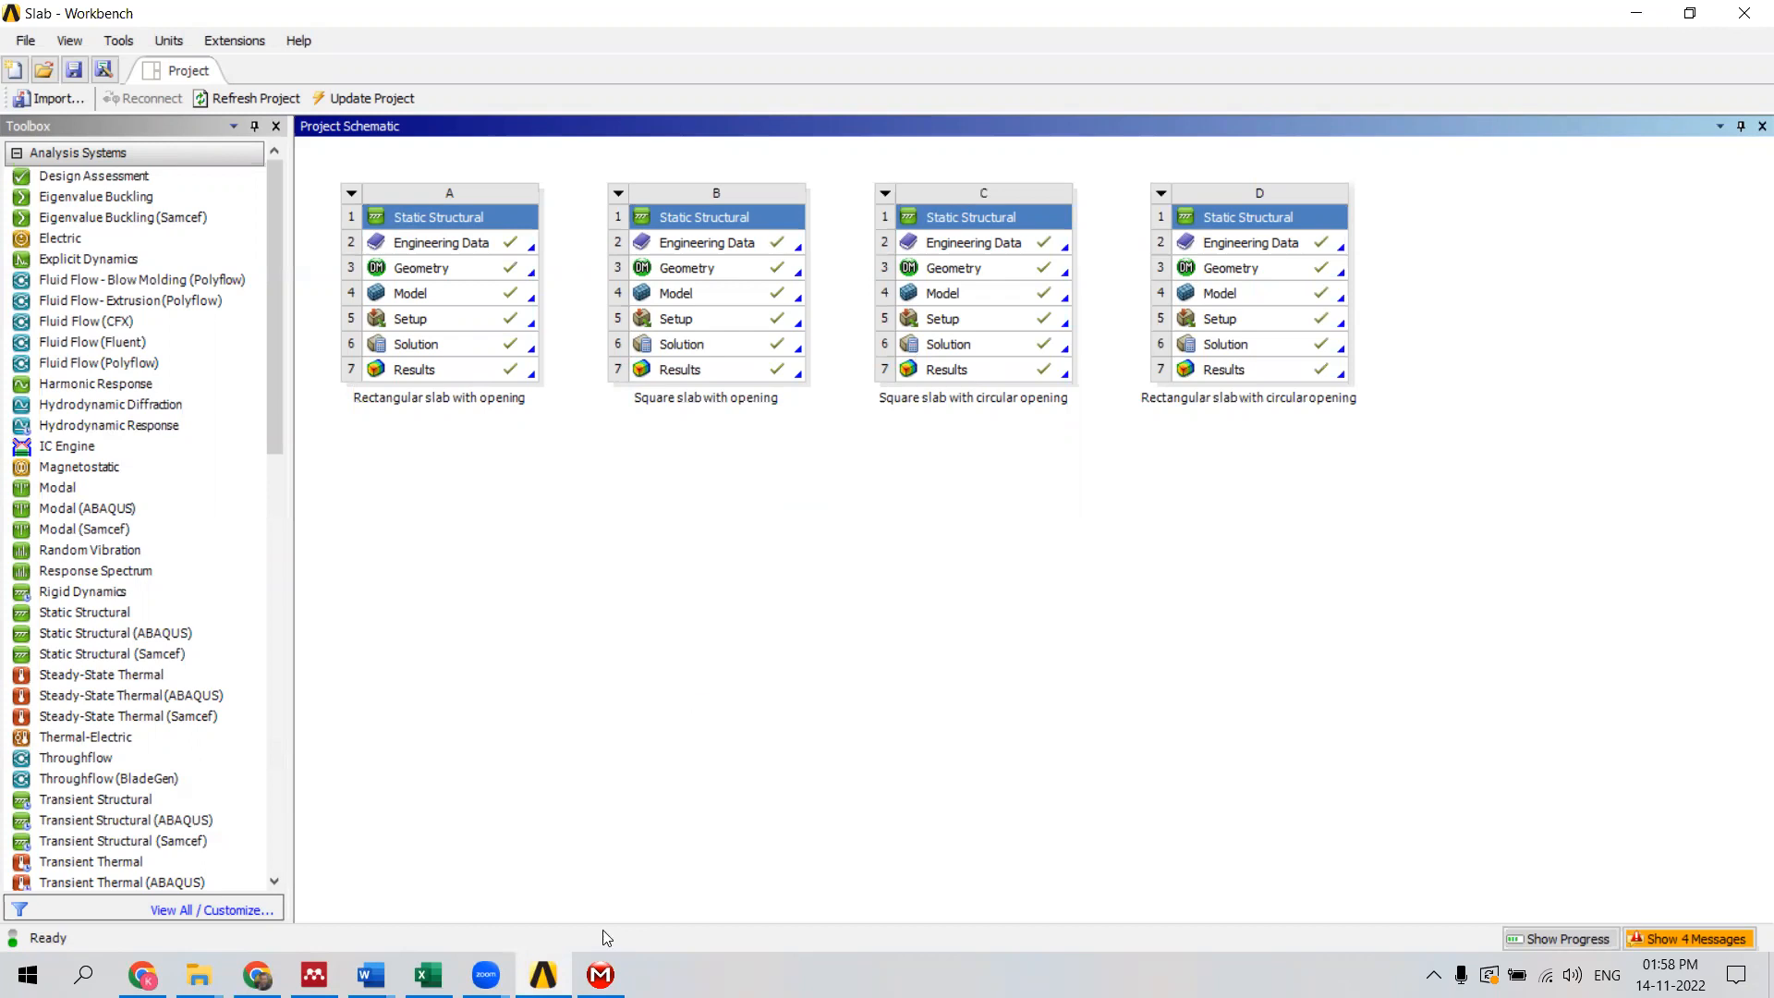
click(600, 974)
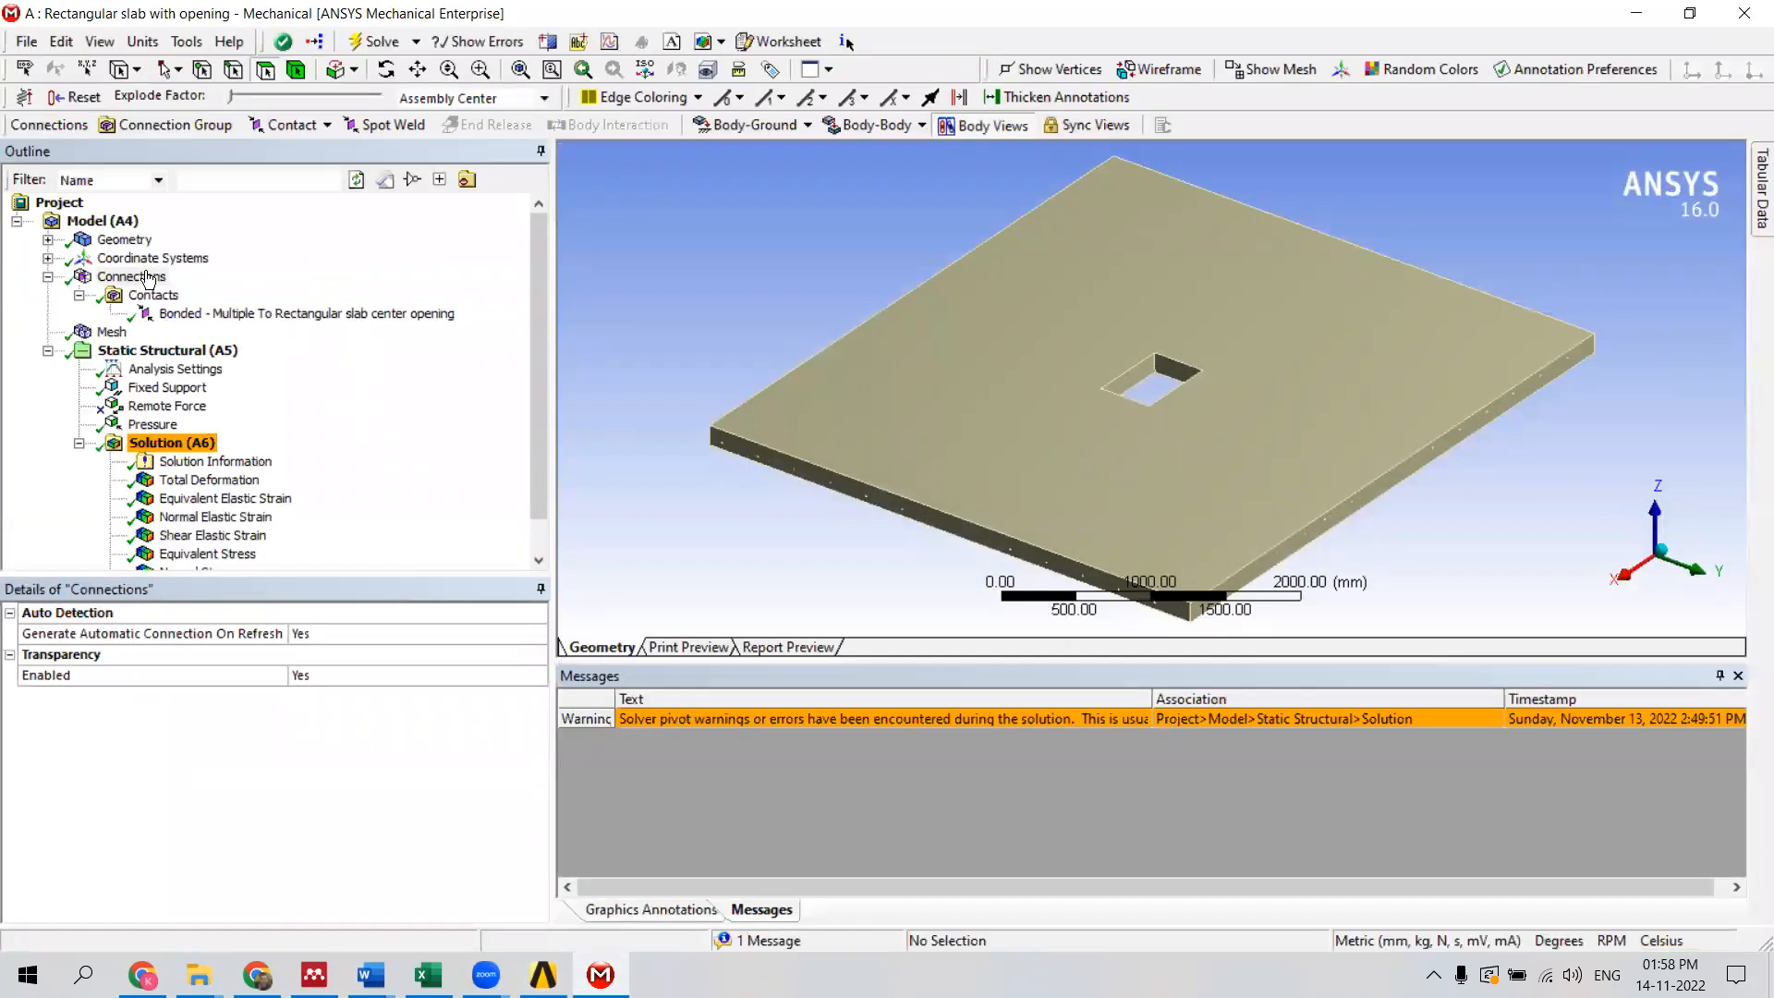
click(140, 277)
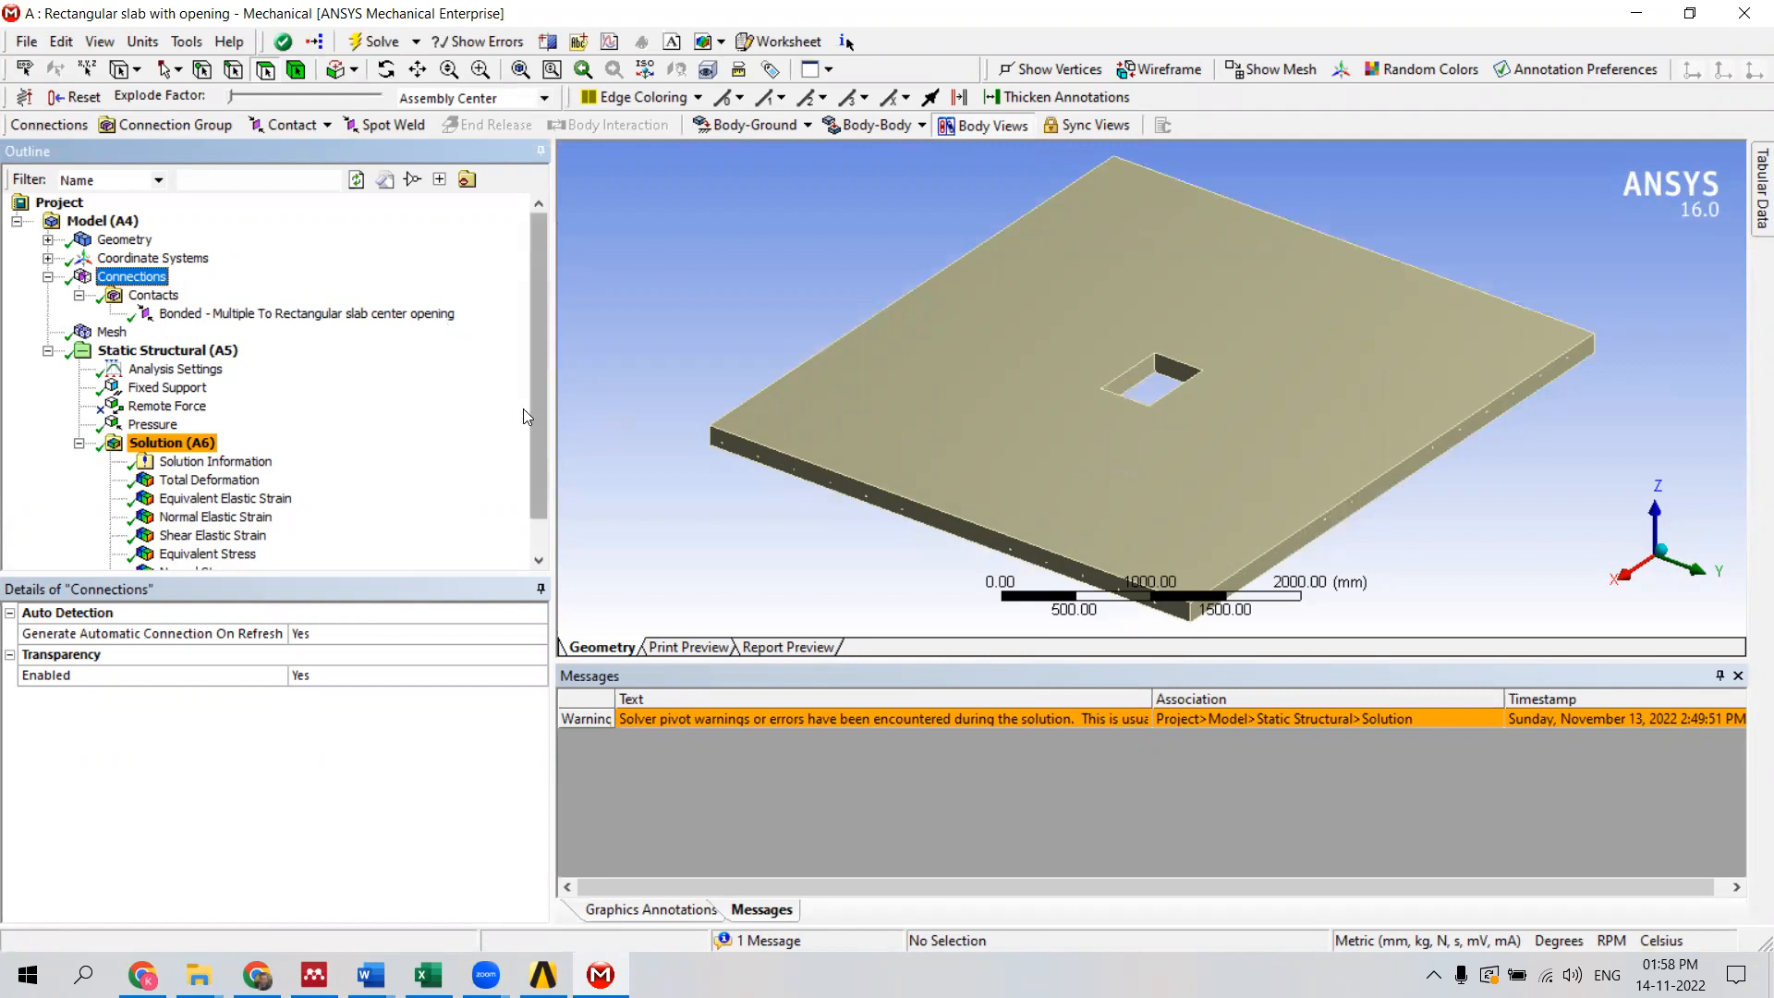
Inspect the pressure load and the total deformation, equivalent, normal and shear elastic strain, and equivalent stress results of the rectangular slab.
drag(536, 397, 548, 454)
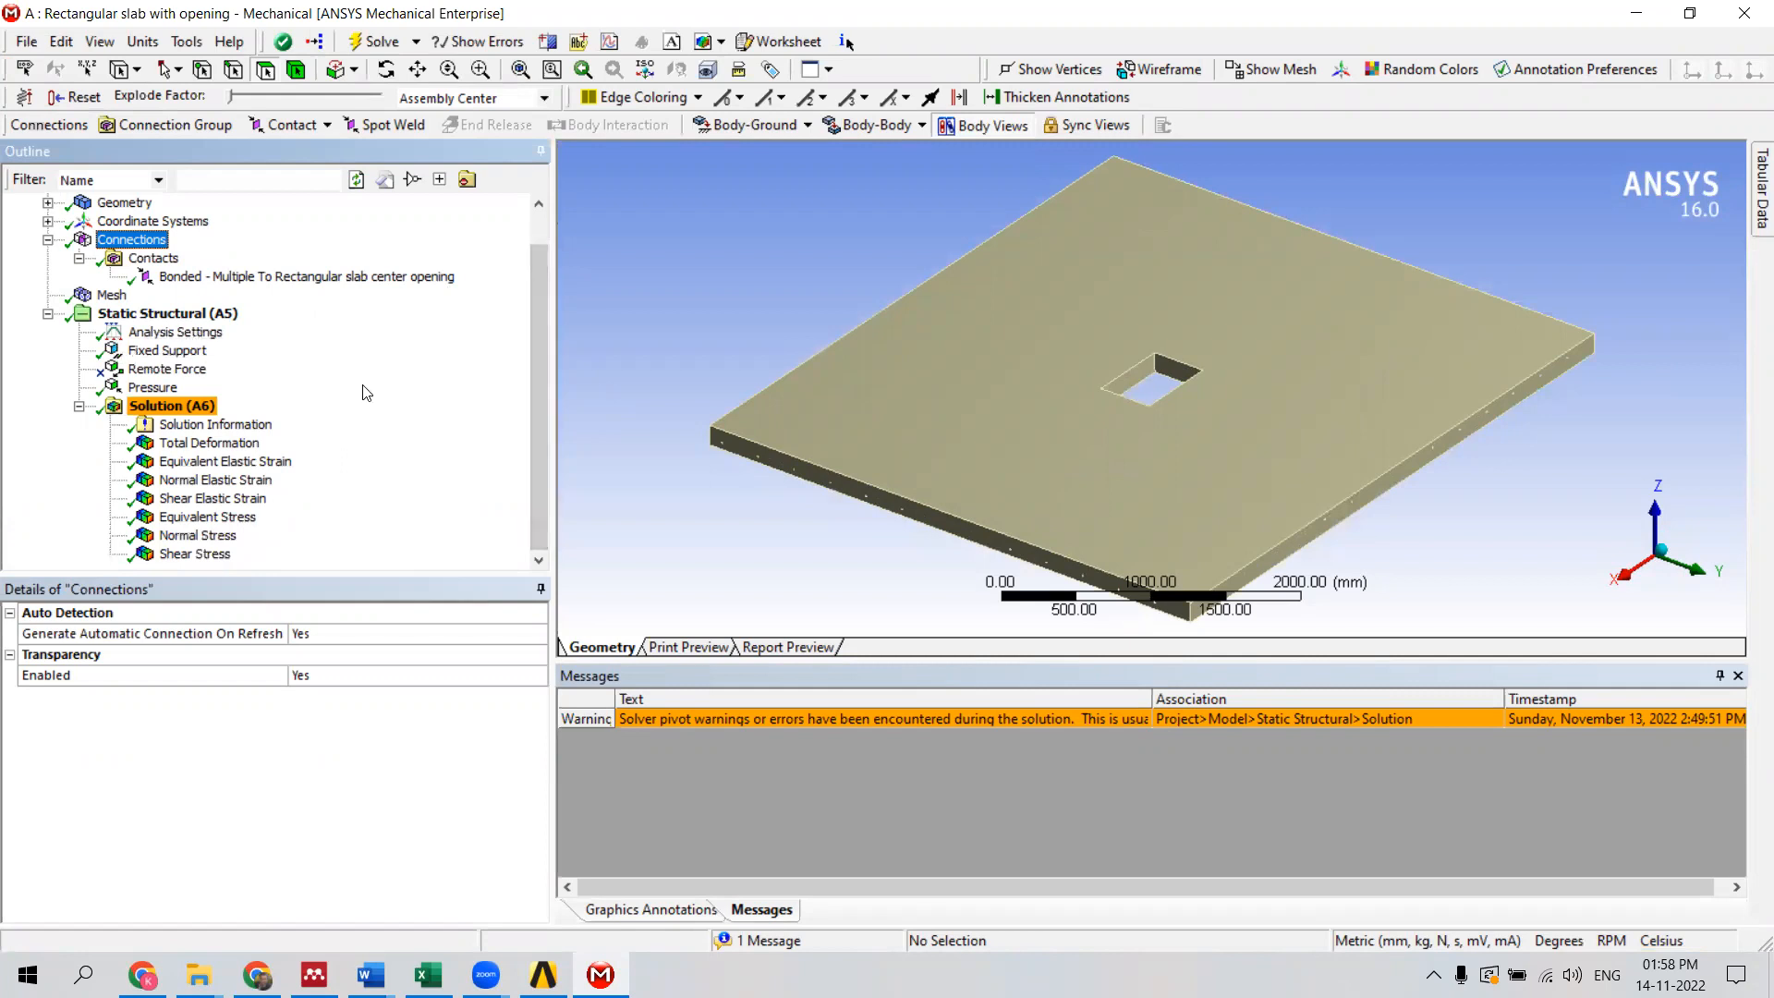
click(165, 388)
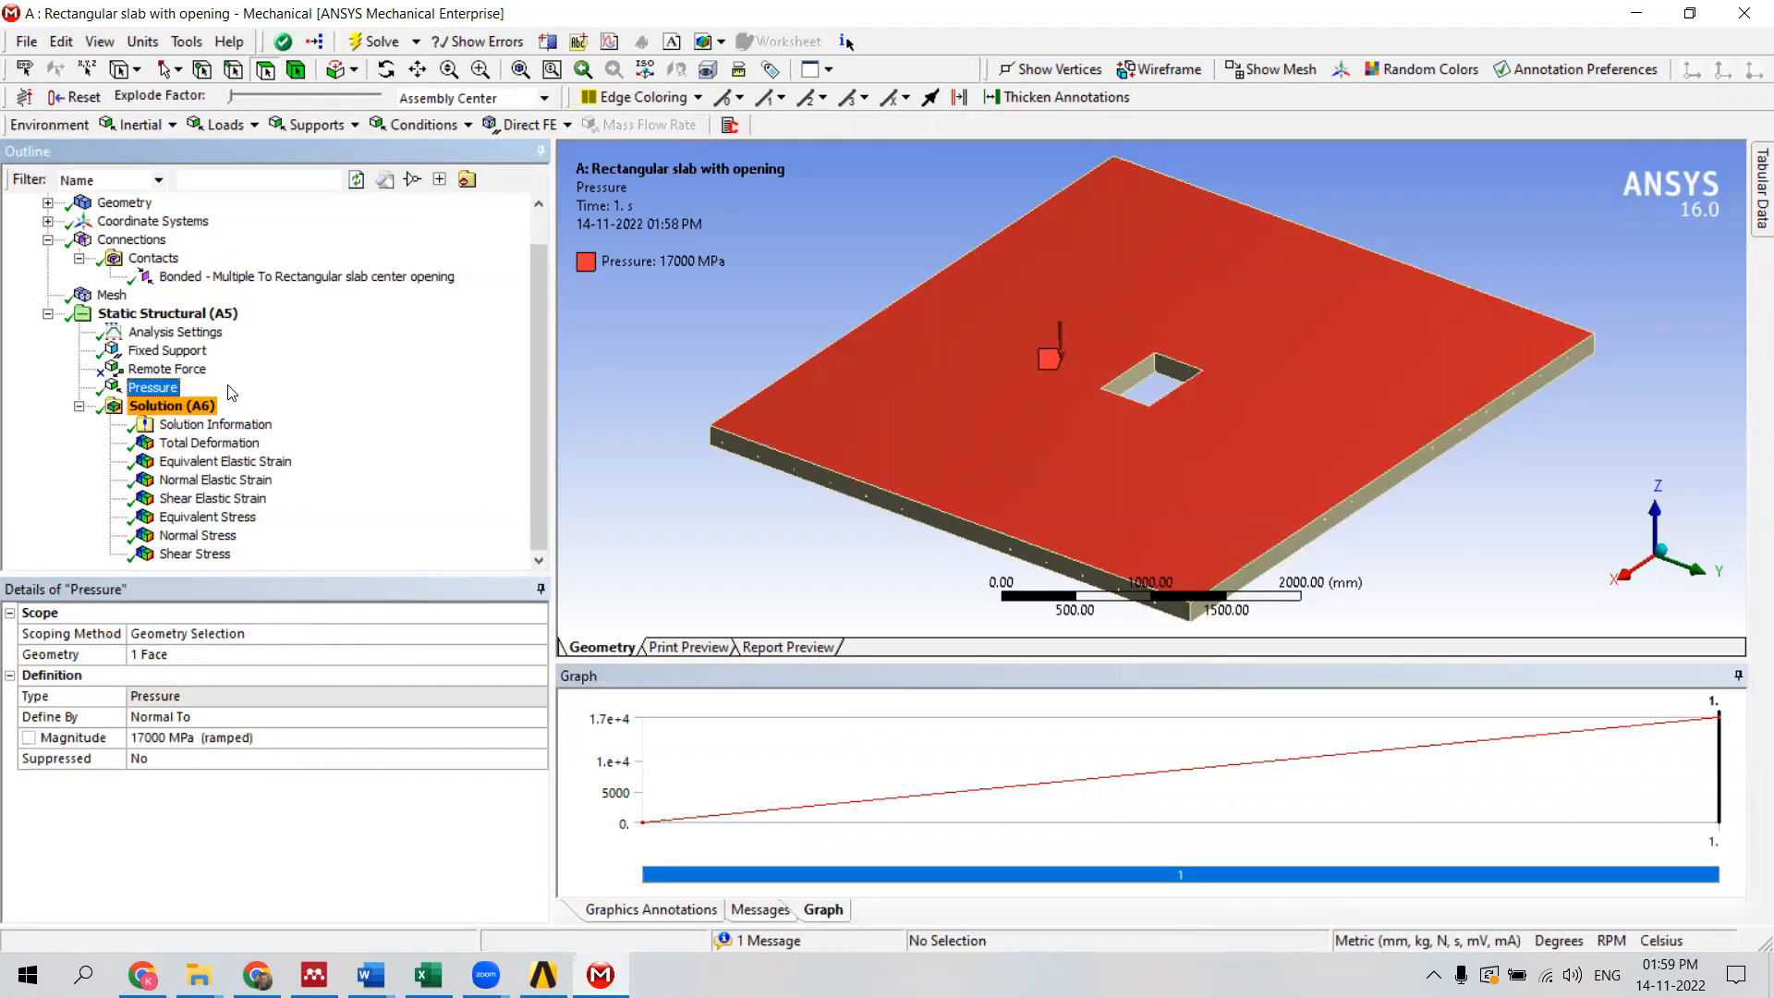
click(222, 443)
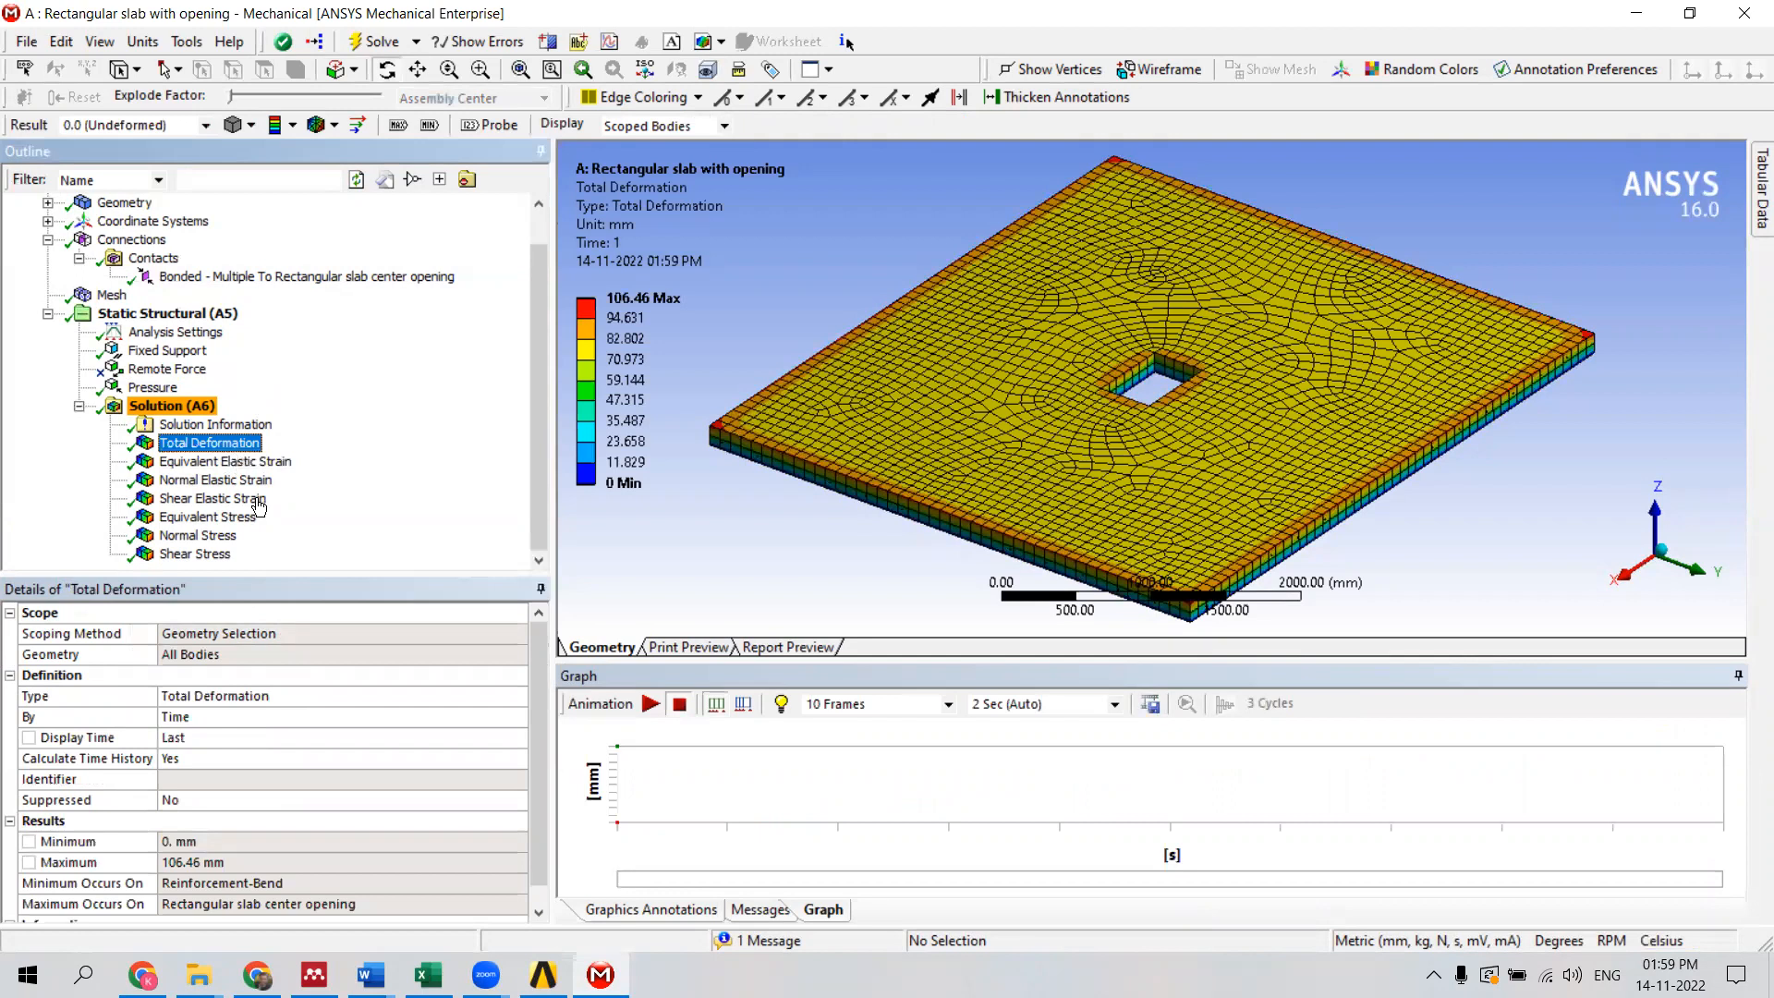
click(247, 461)
click(257, 479)
click(246, 499)
click(238, 520)
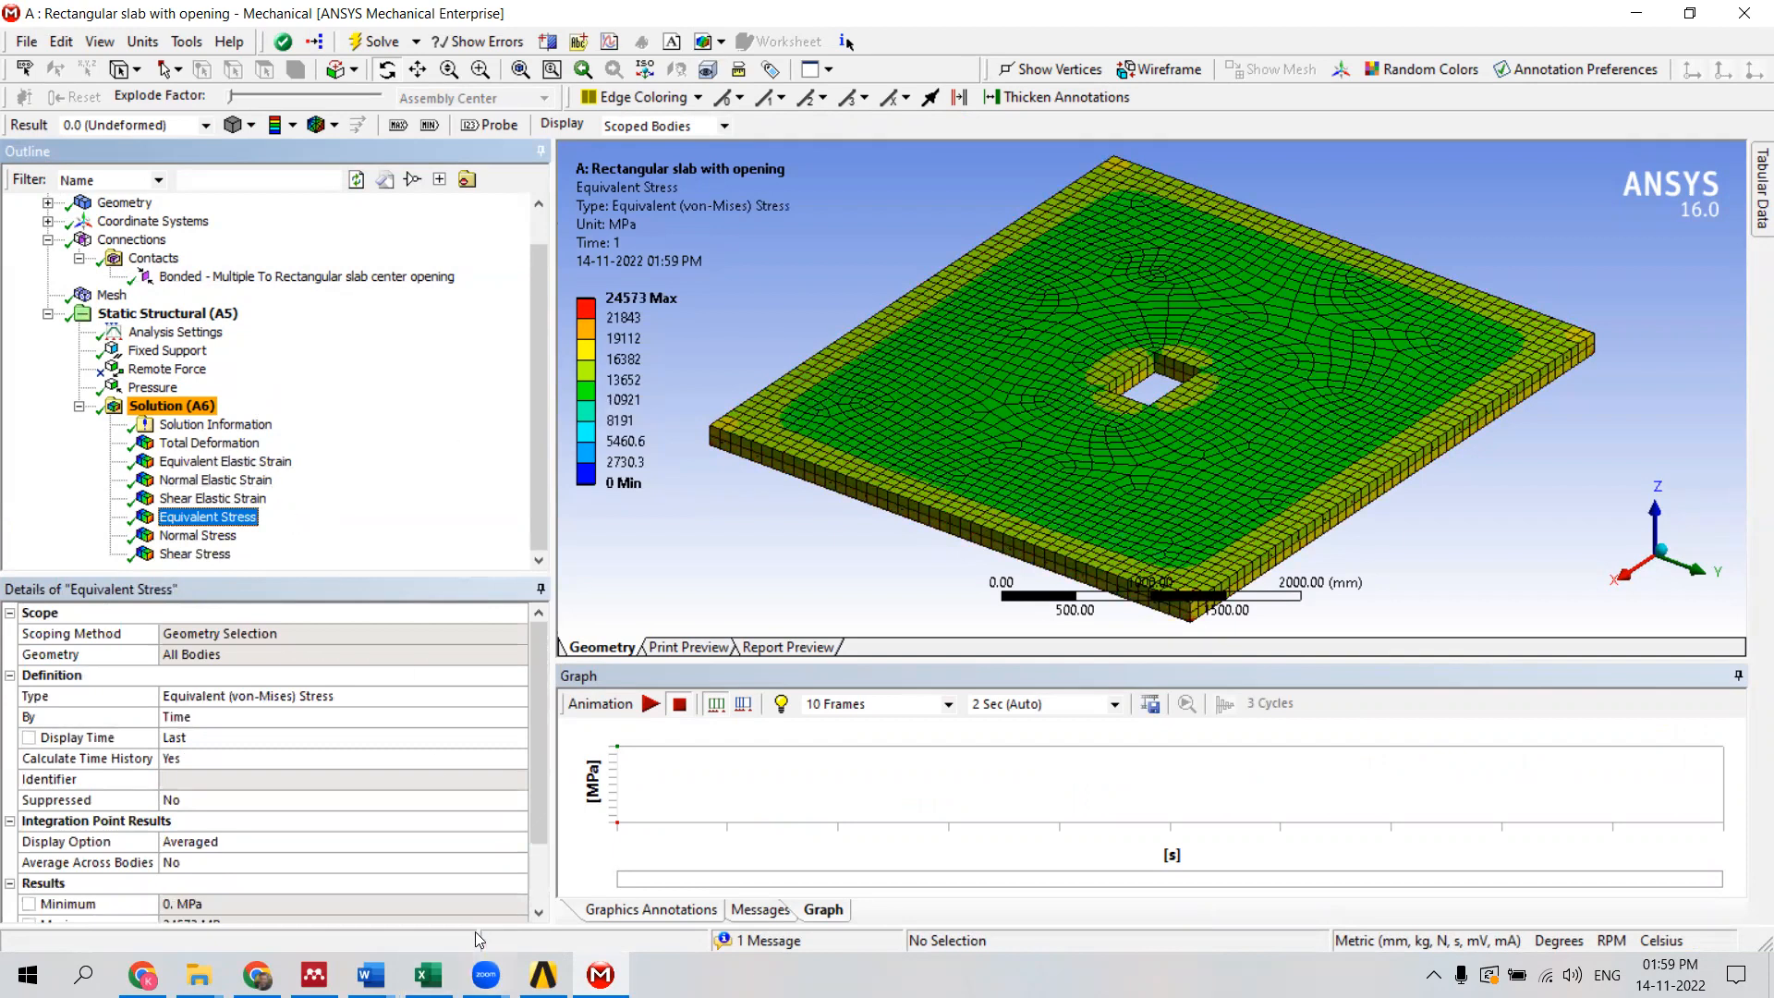
Display the Total Deformation result again and check its minimum and maximum values in the tabular data.
click(208, 428)
click(211, 442)
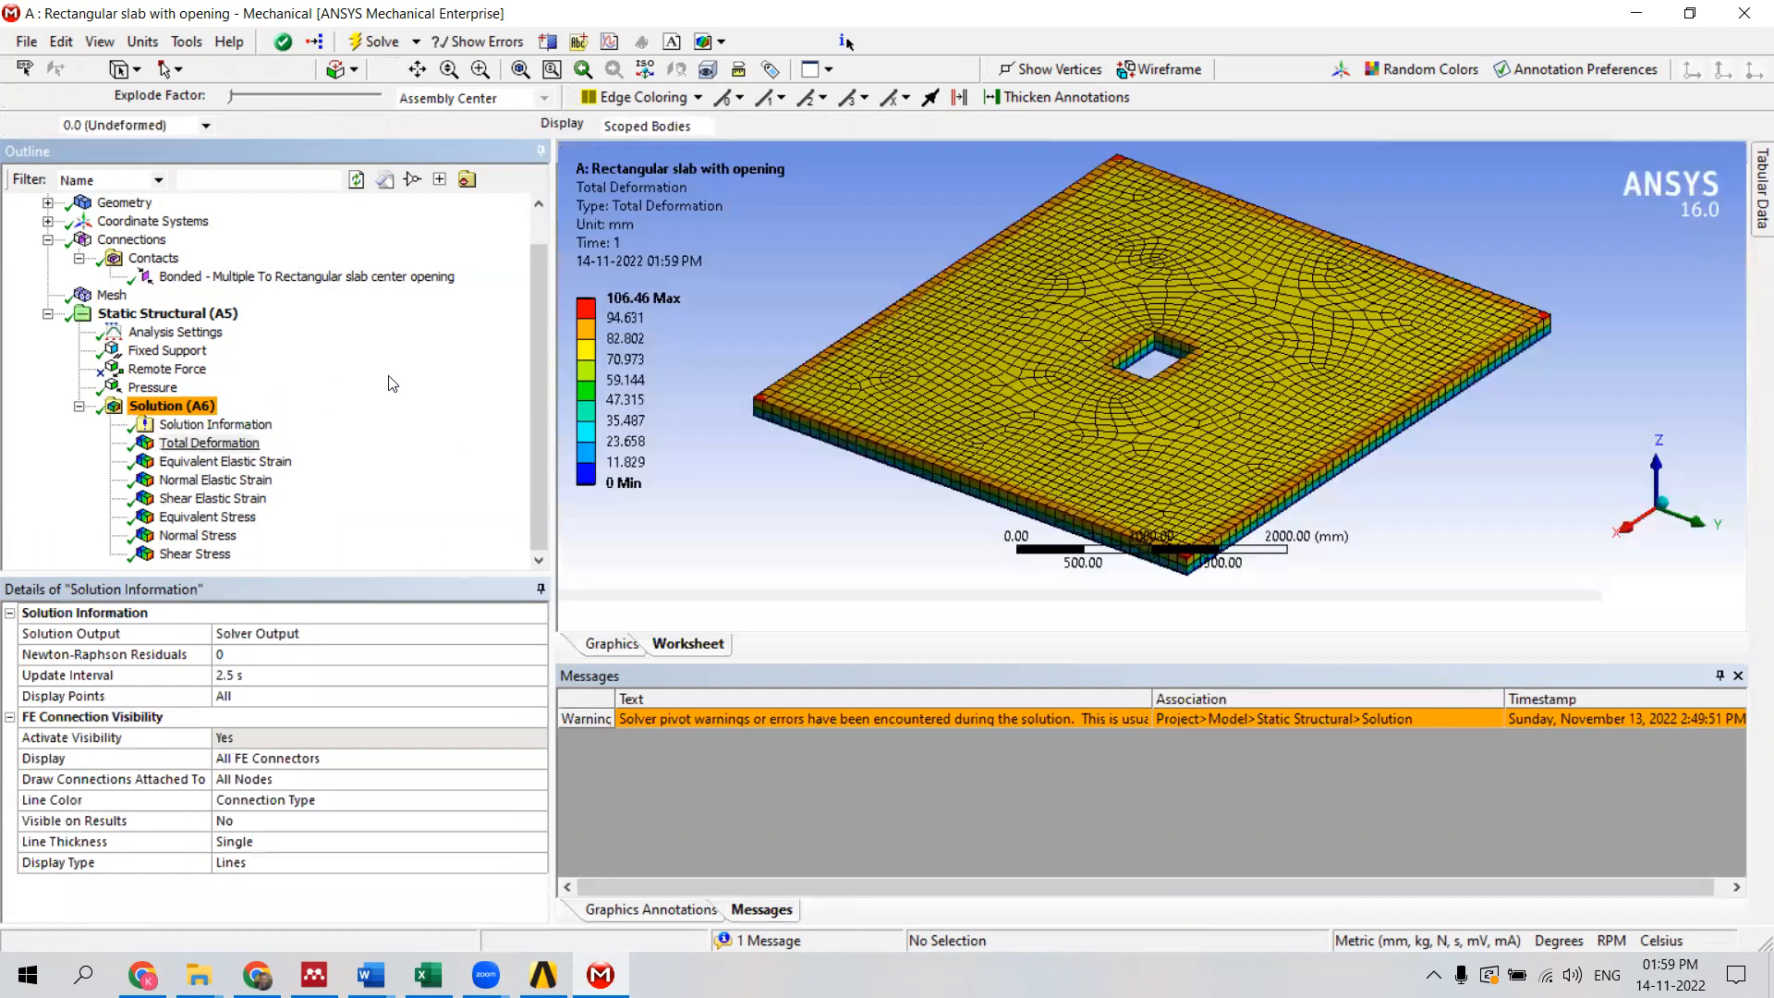
click(1748, 194)
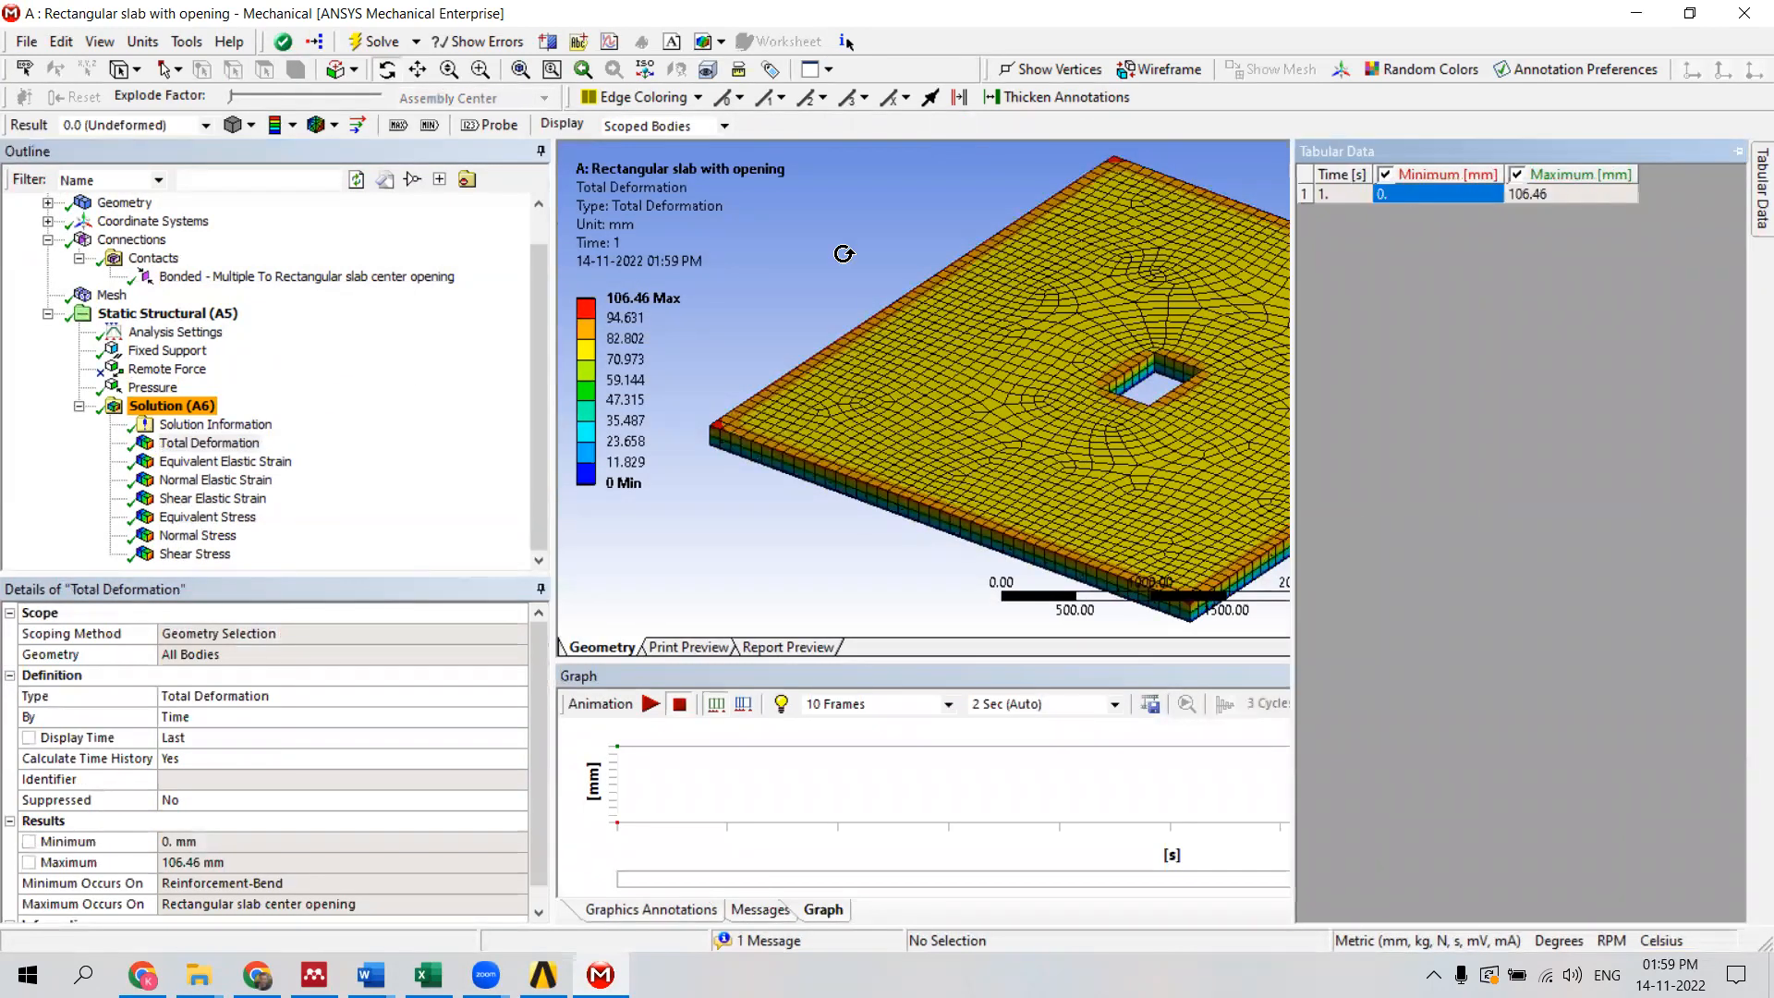
click(792, 250)
click(396, 375)
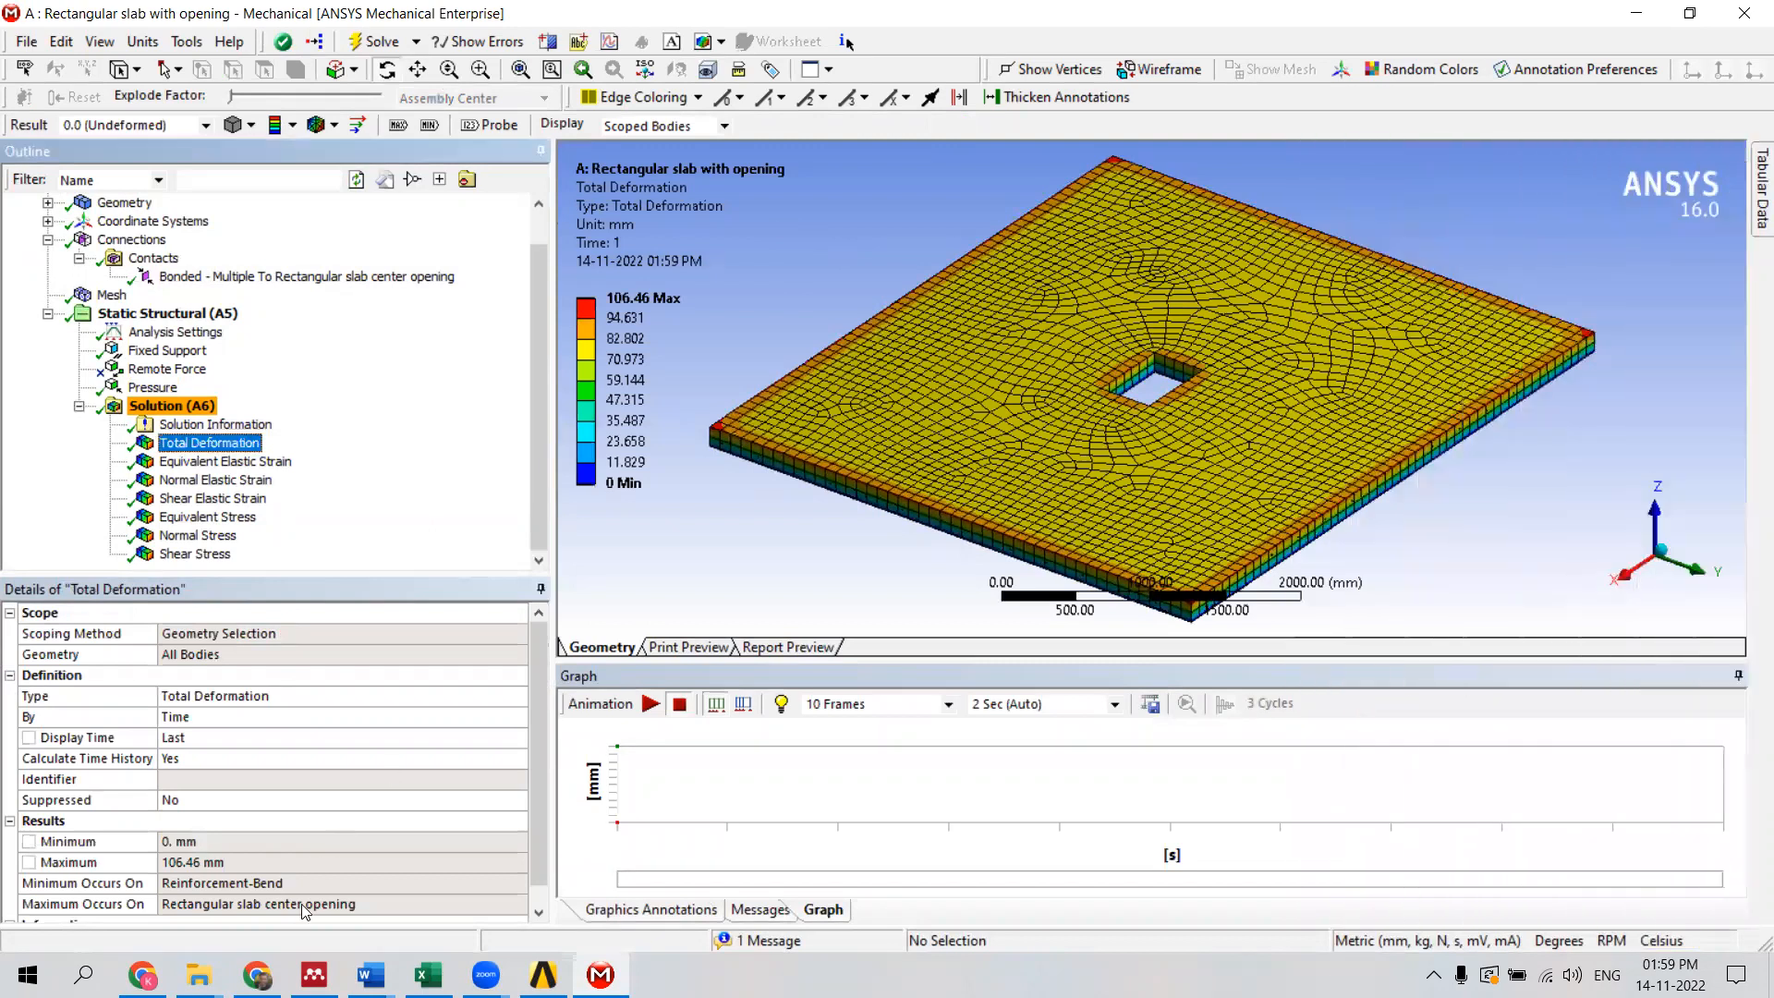
Switch to File Explorer, open the Results workbook from the parent folder of Ansys Model, and return to the Mechanical window.
click(199, 974)
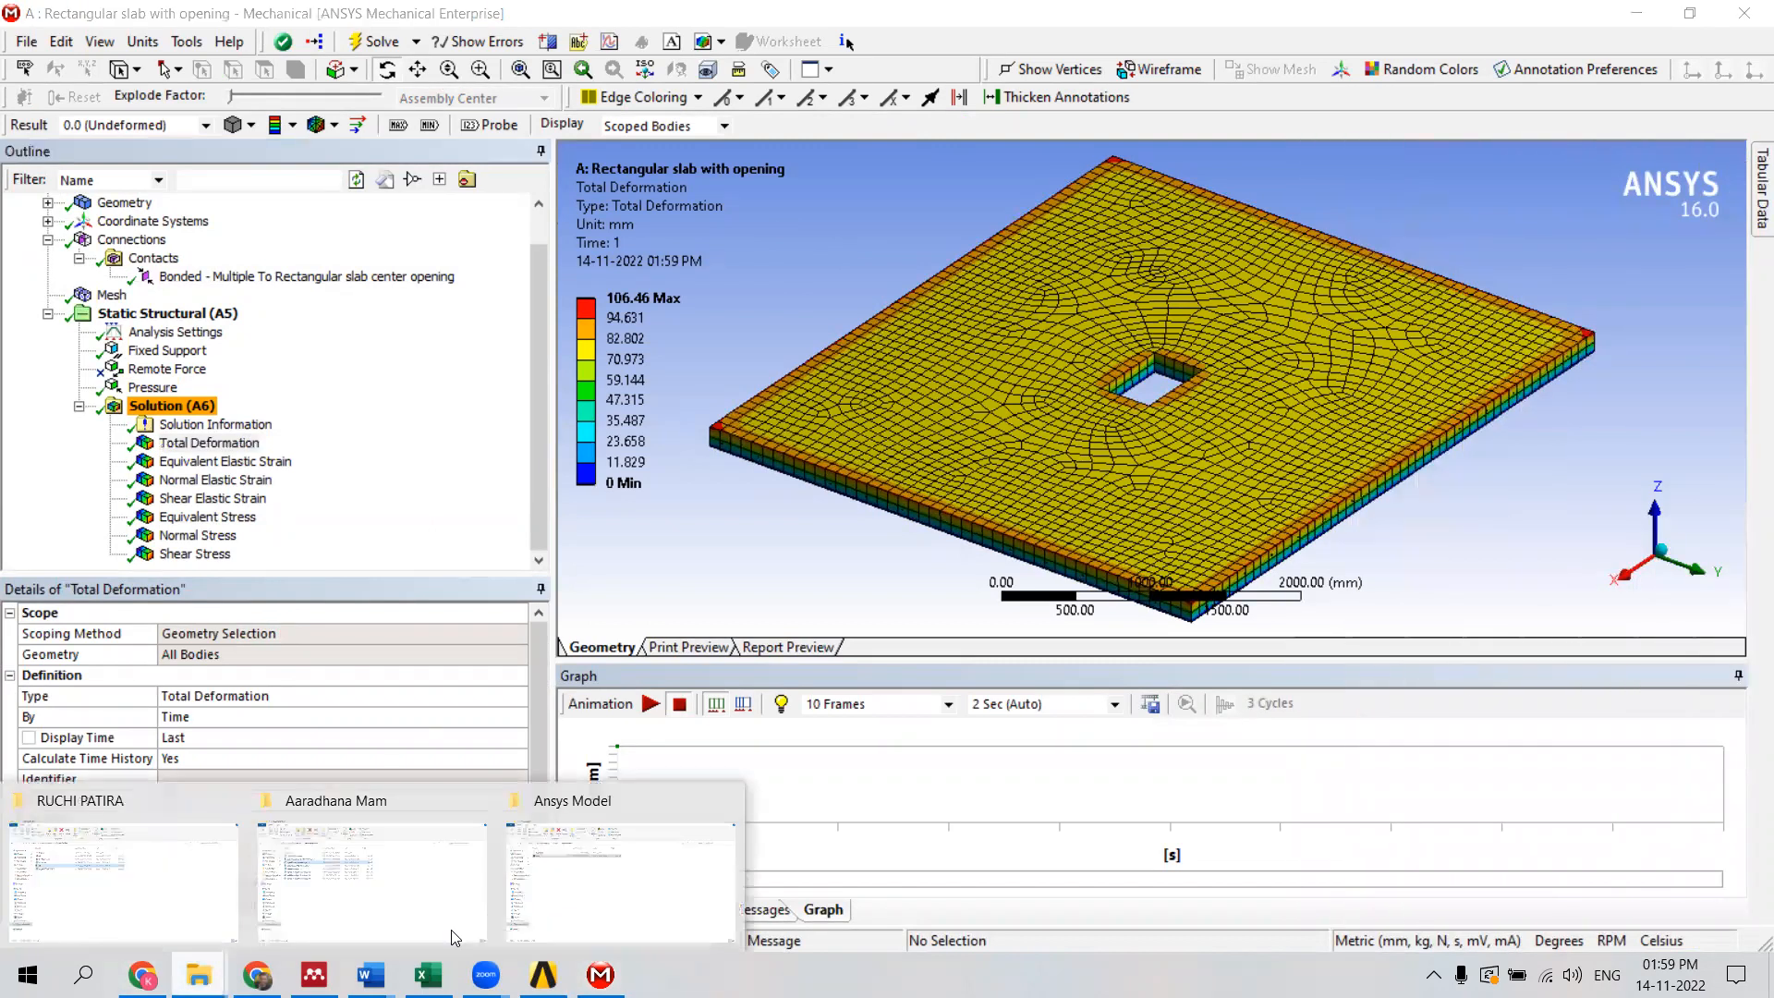
click(549, 887)
click(377, 184)
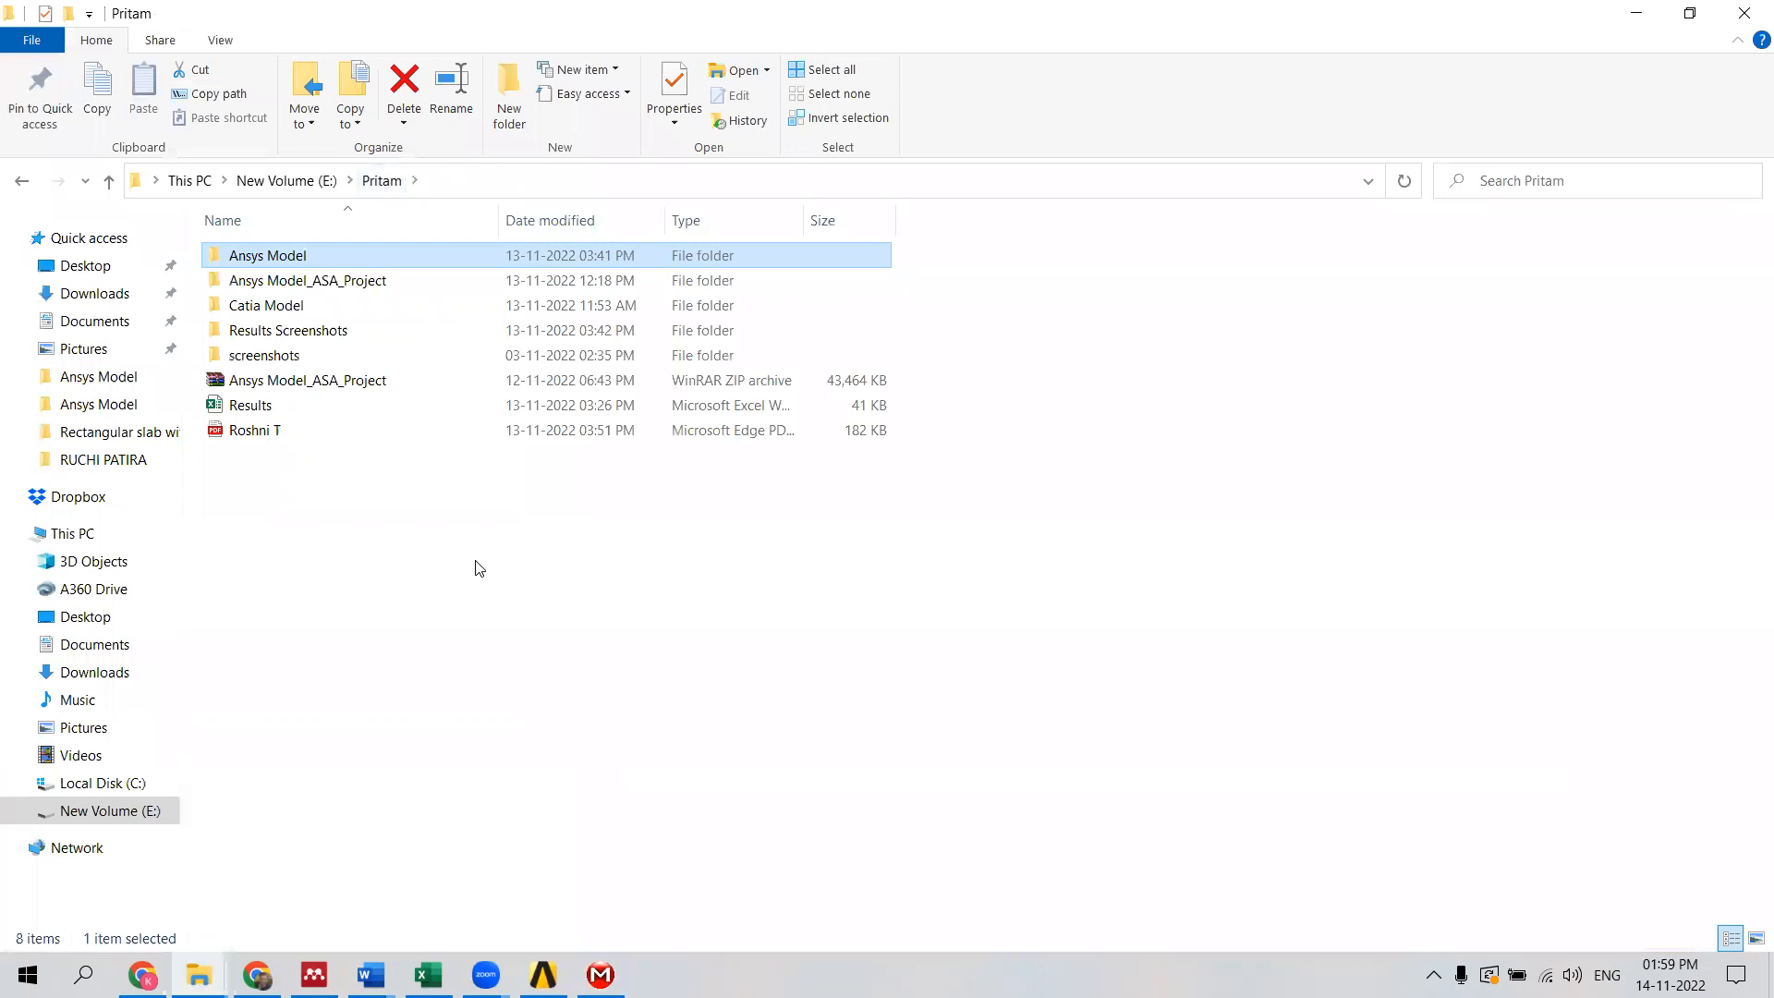
right_click(479, 566)
click(536, 657)
click(275, 413)
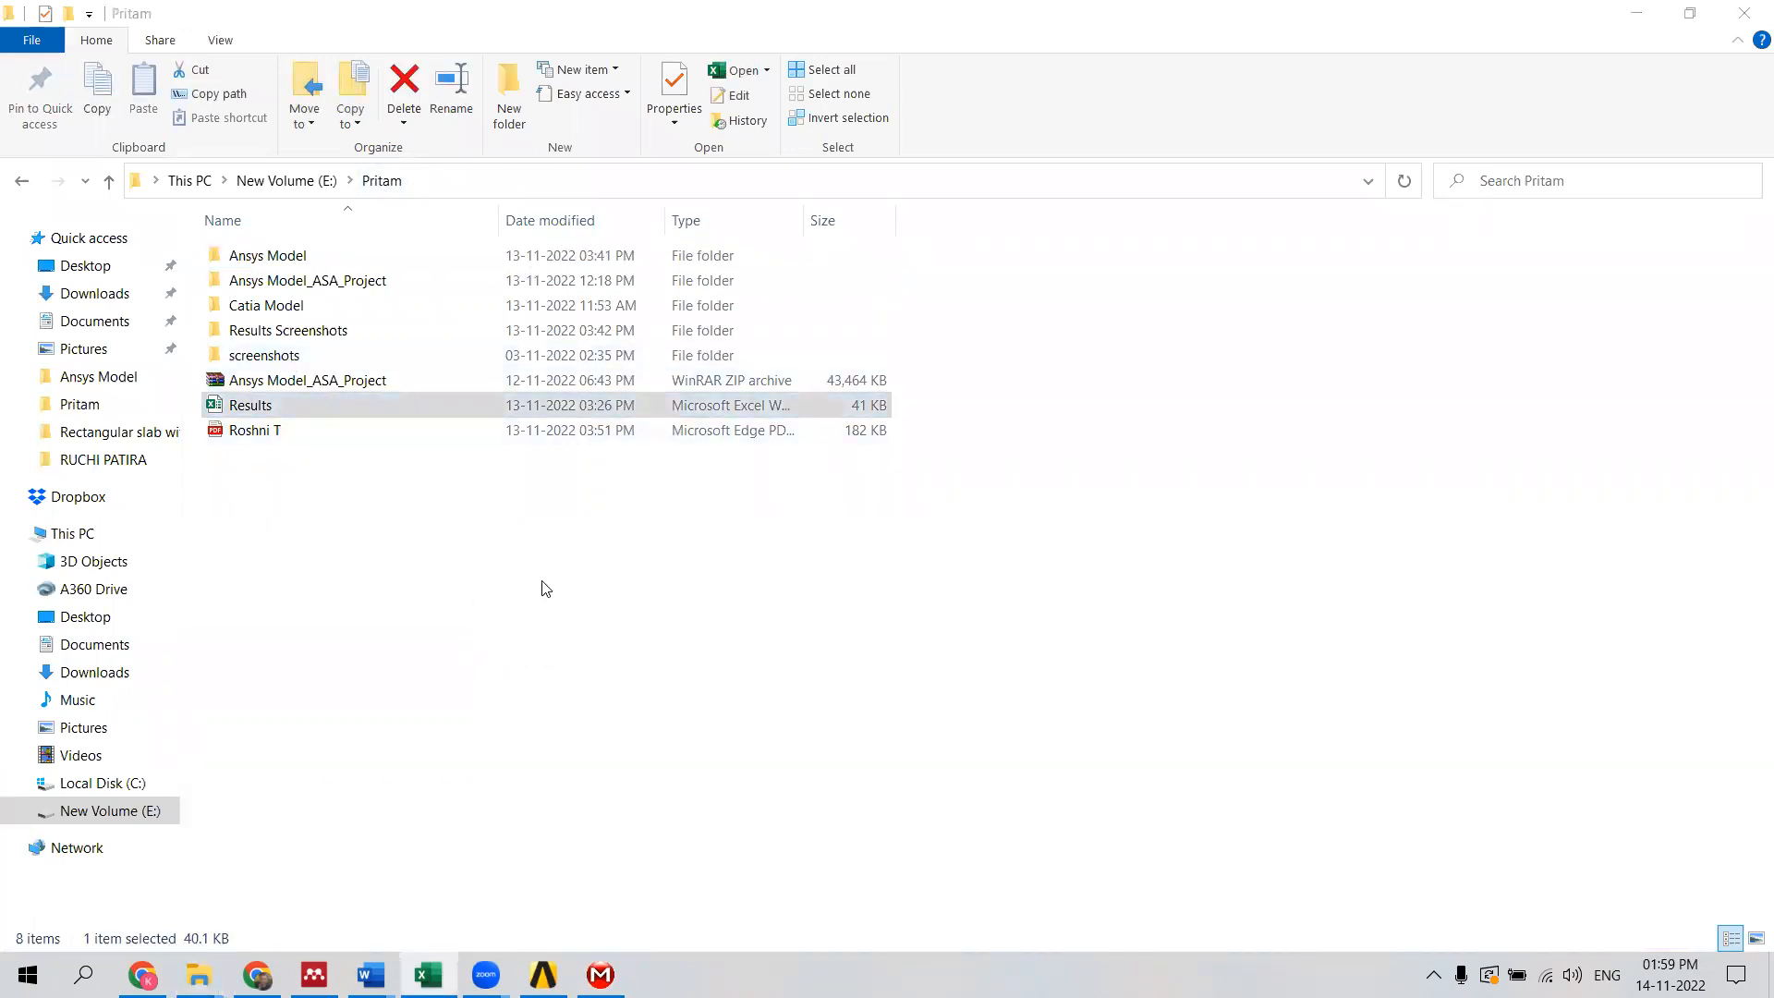
click(612, 557)
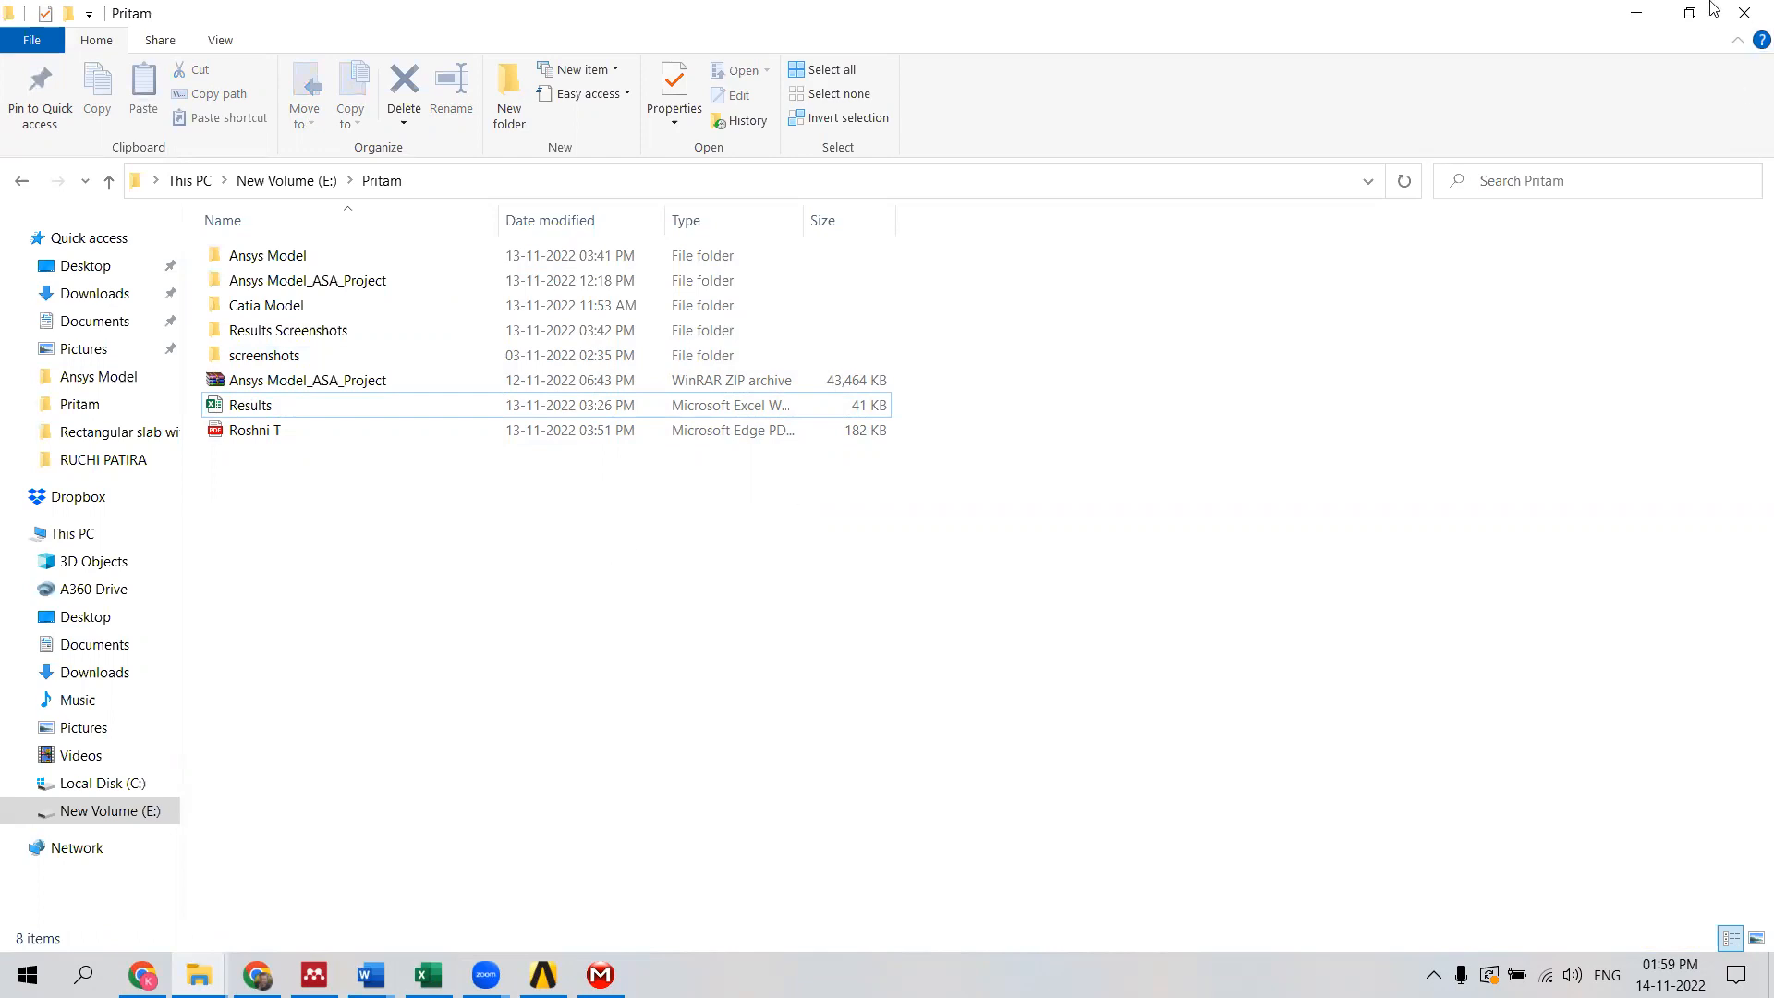
click(1632, 11)
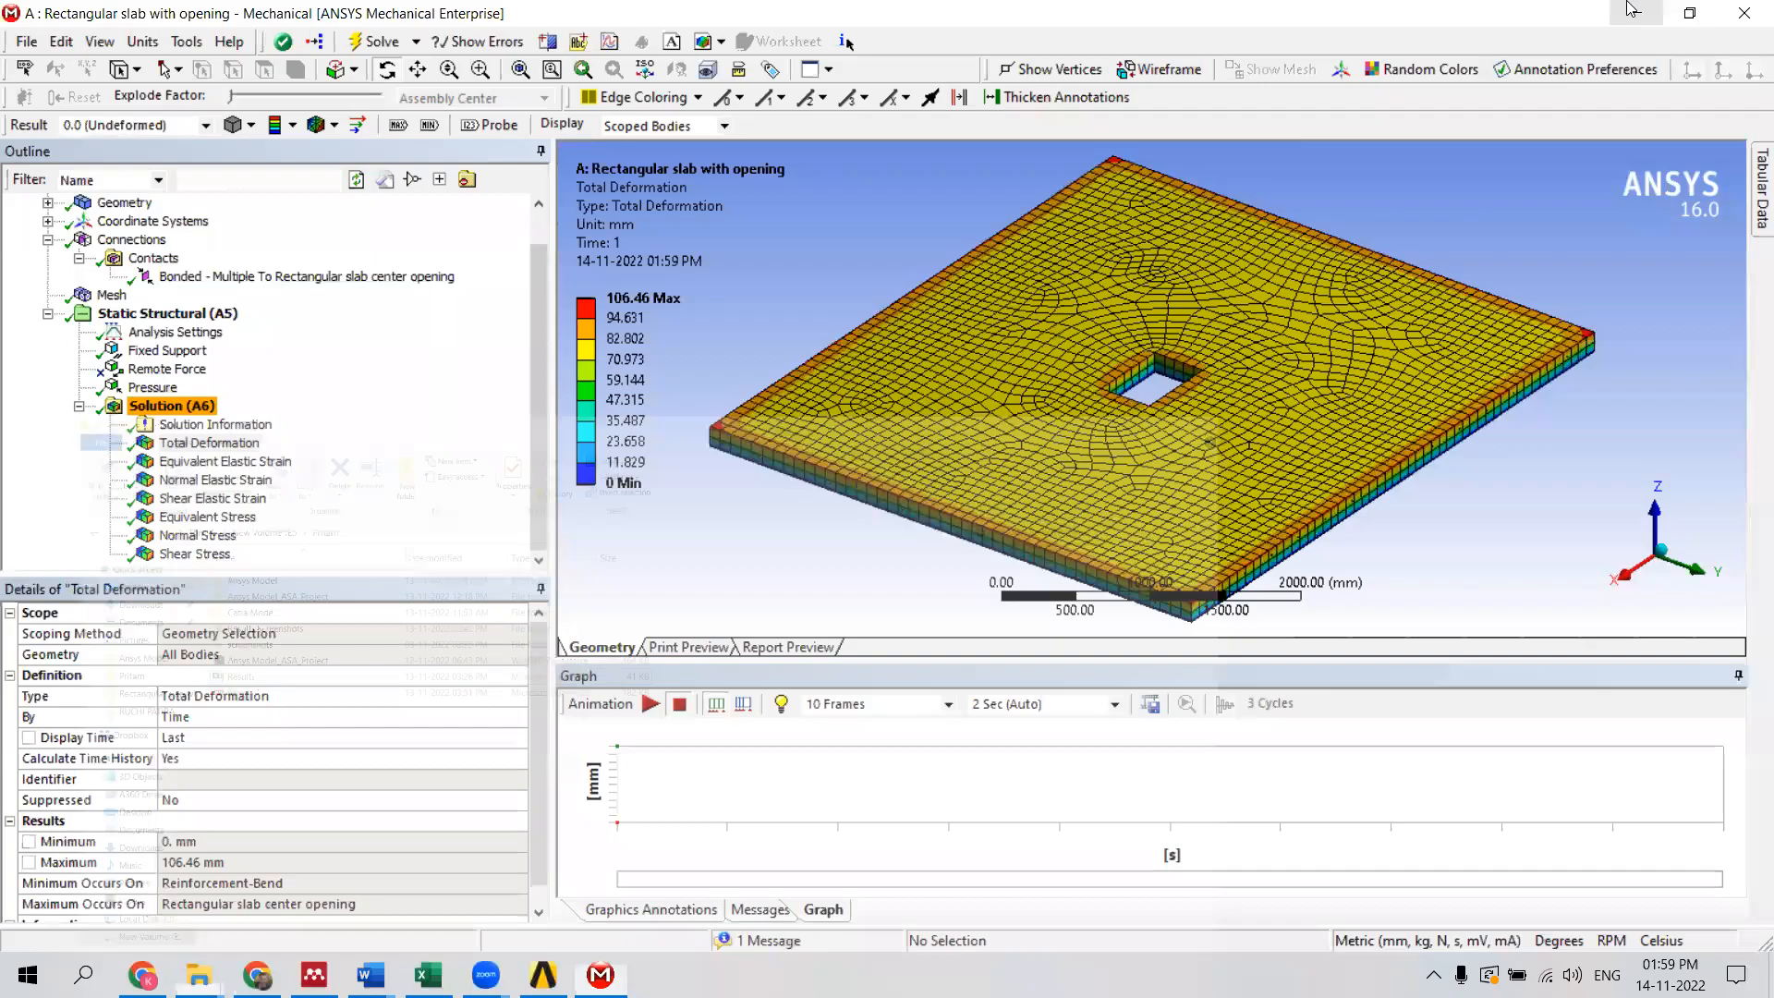
Minimize Mechanical, open the Results workbook from its folder in File Explorer, and bring it forward over the LR workbook.
click(1631, 9)
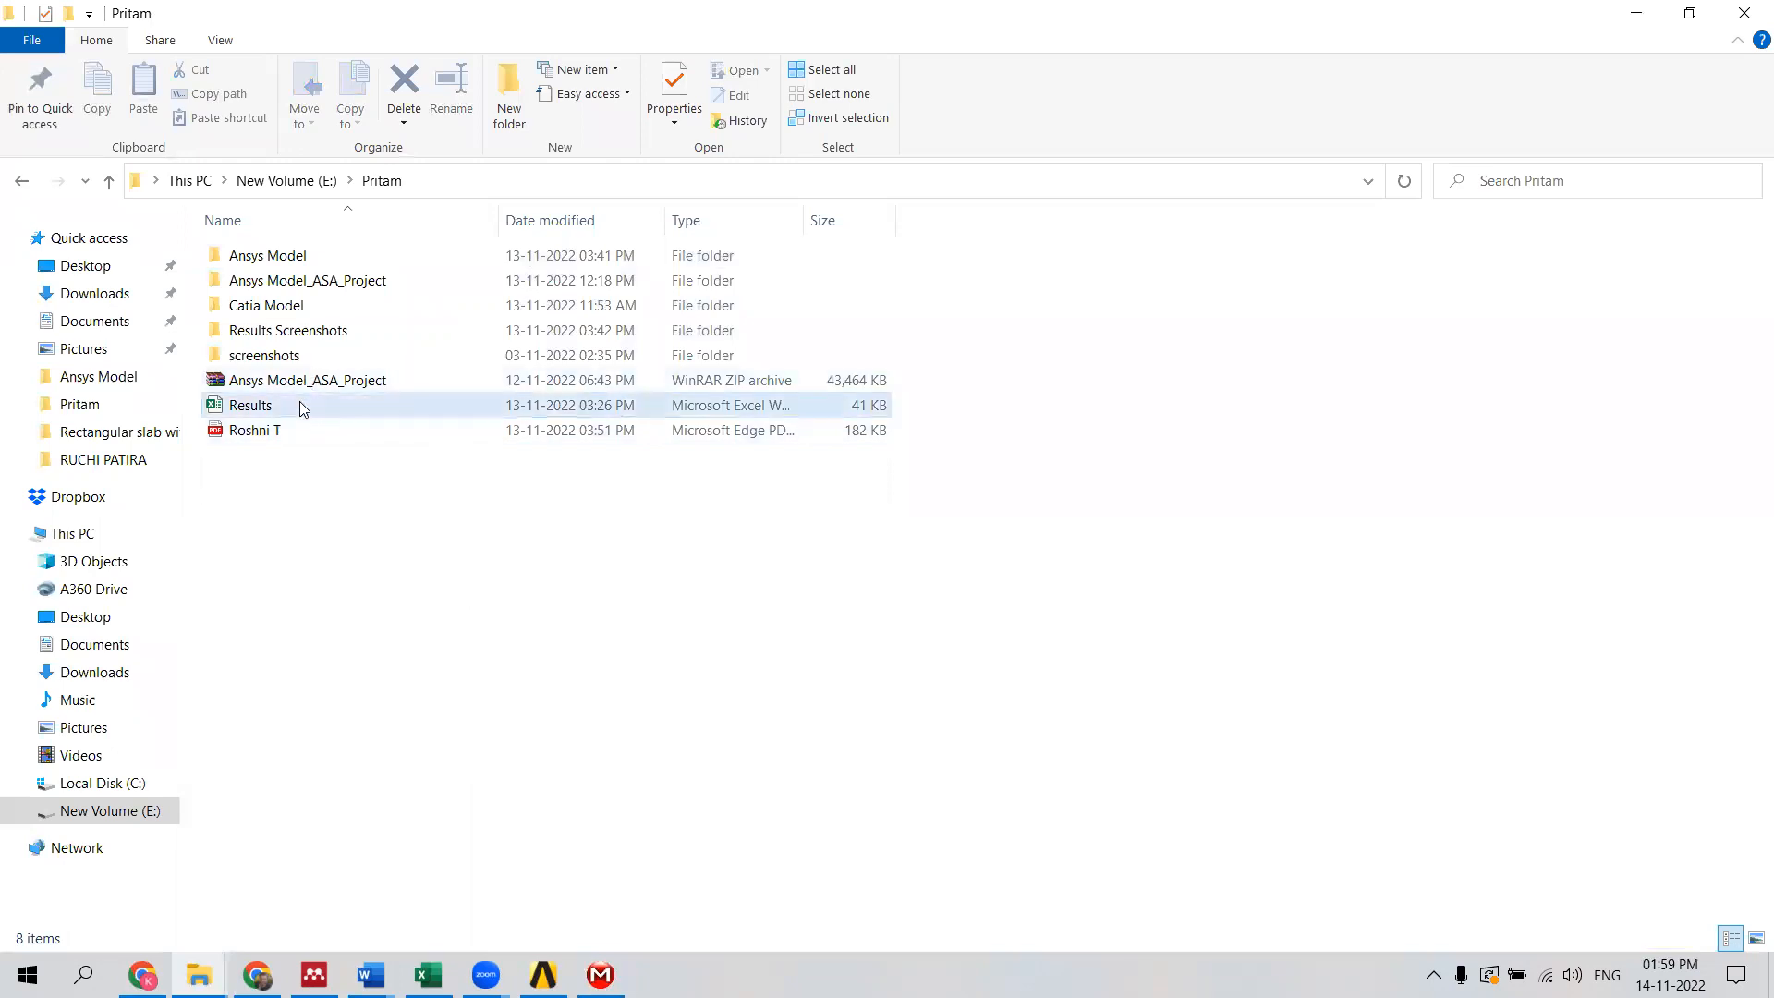
double_click(301, 406)
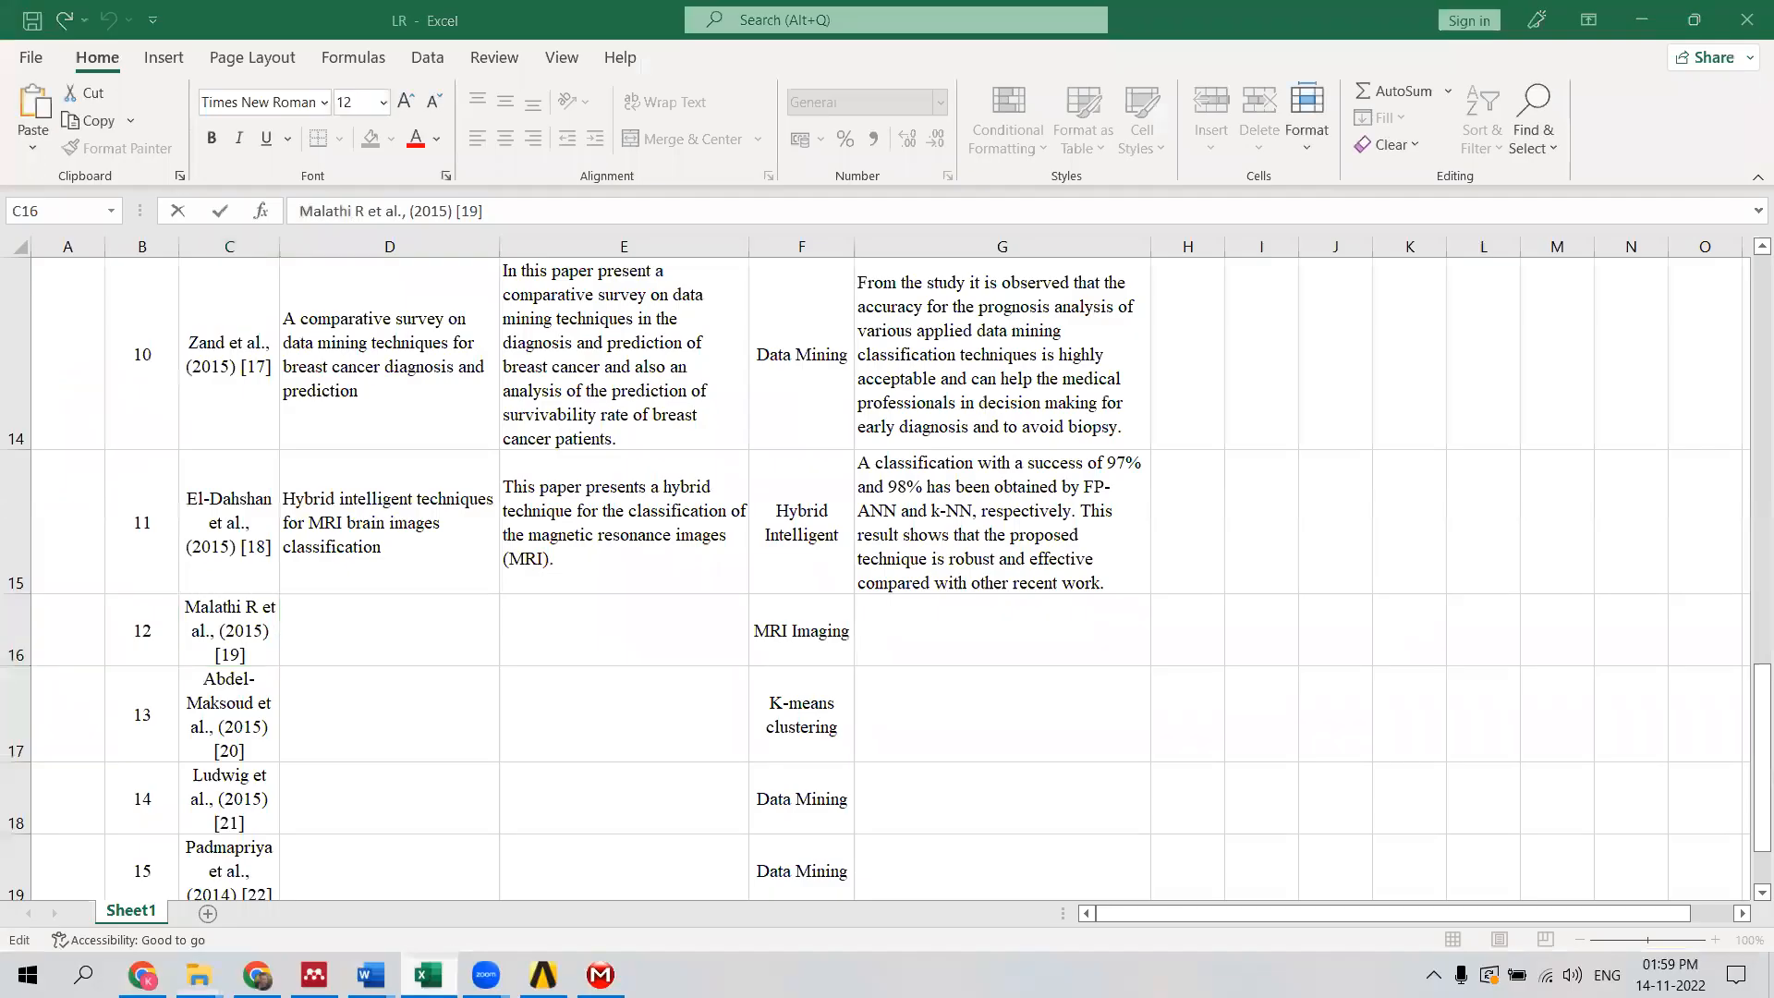
click(428, 975)
right_click(436, 713)
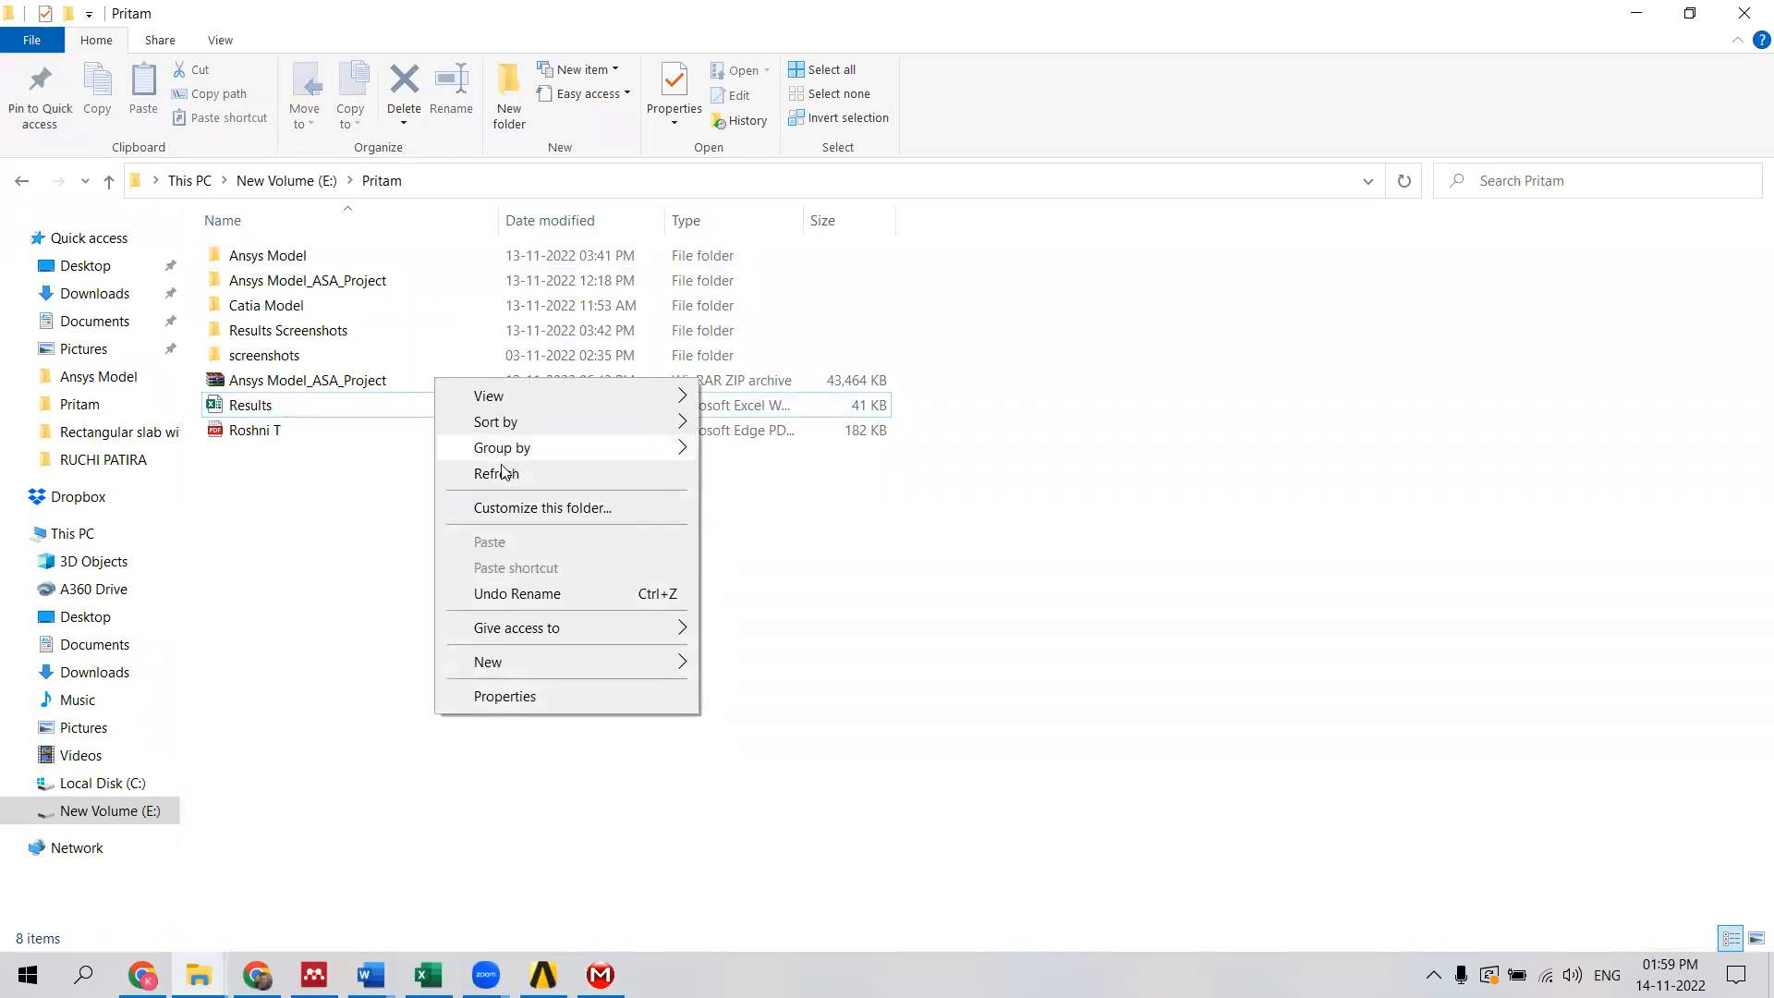
click(503, 473)
click(441, 967)
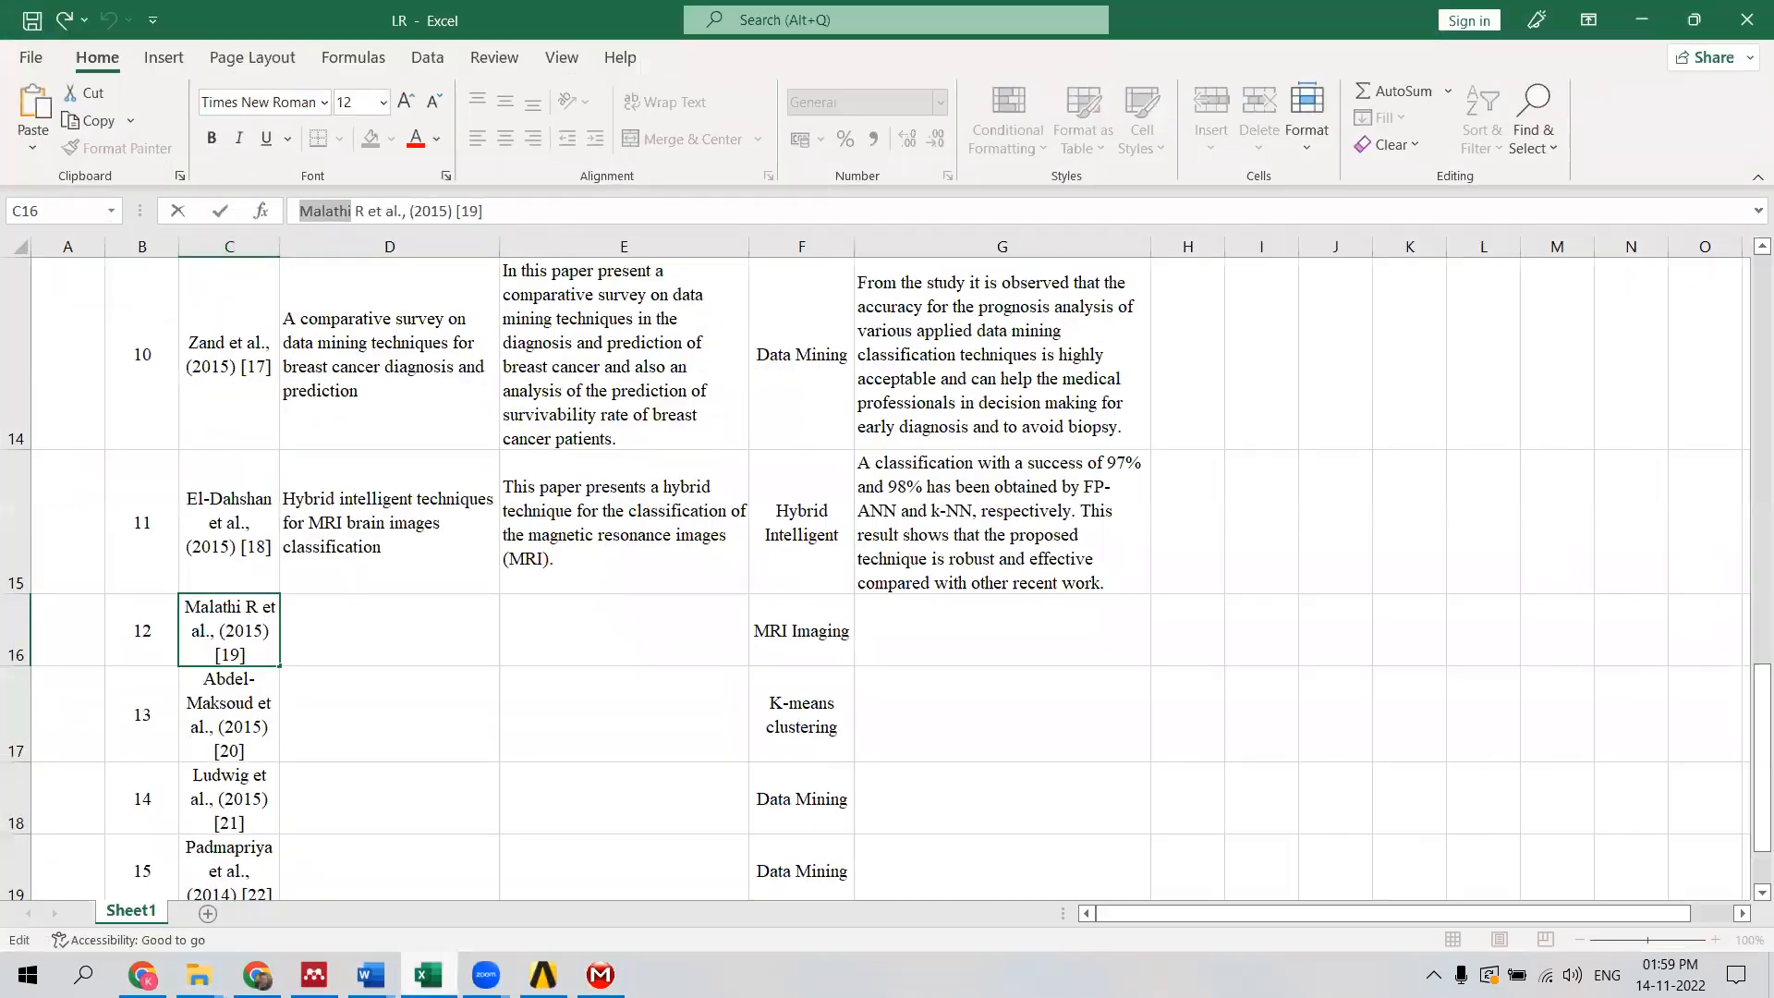
click(764, 521)
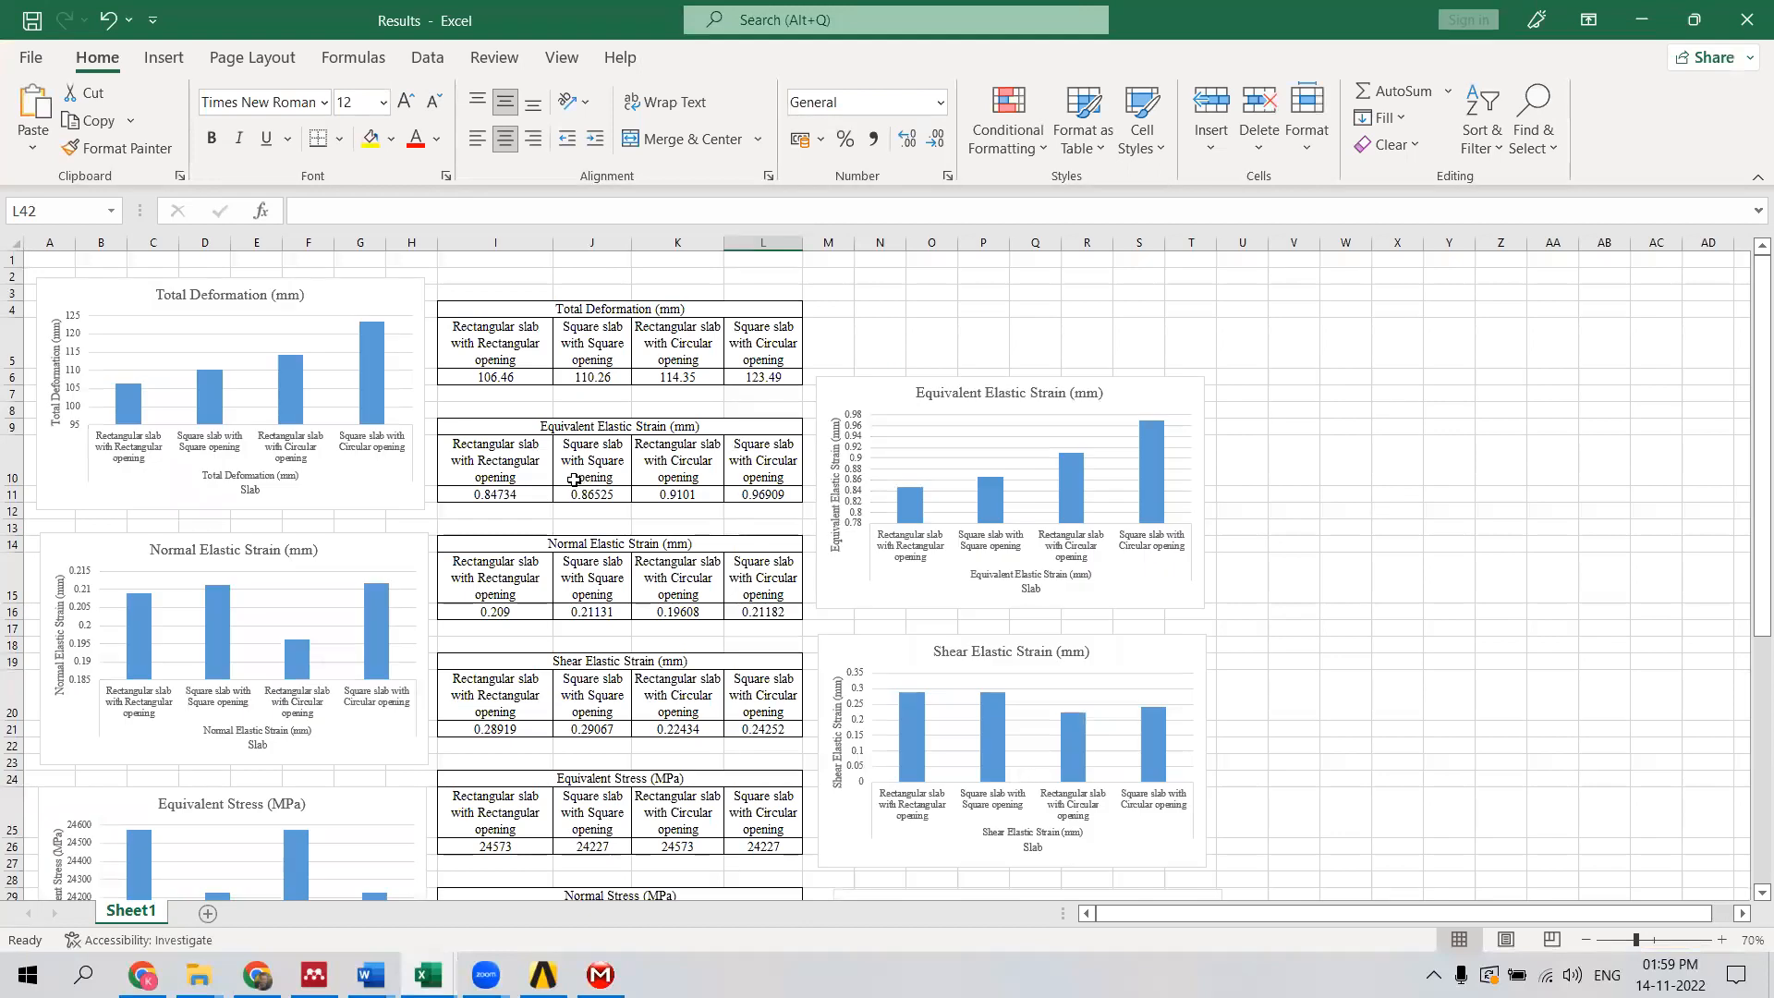
Review the title and the four slab configuration headings of the Total Deformation table.
click(563, 312)
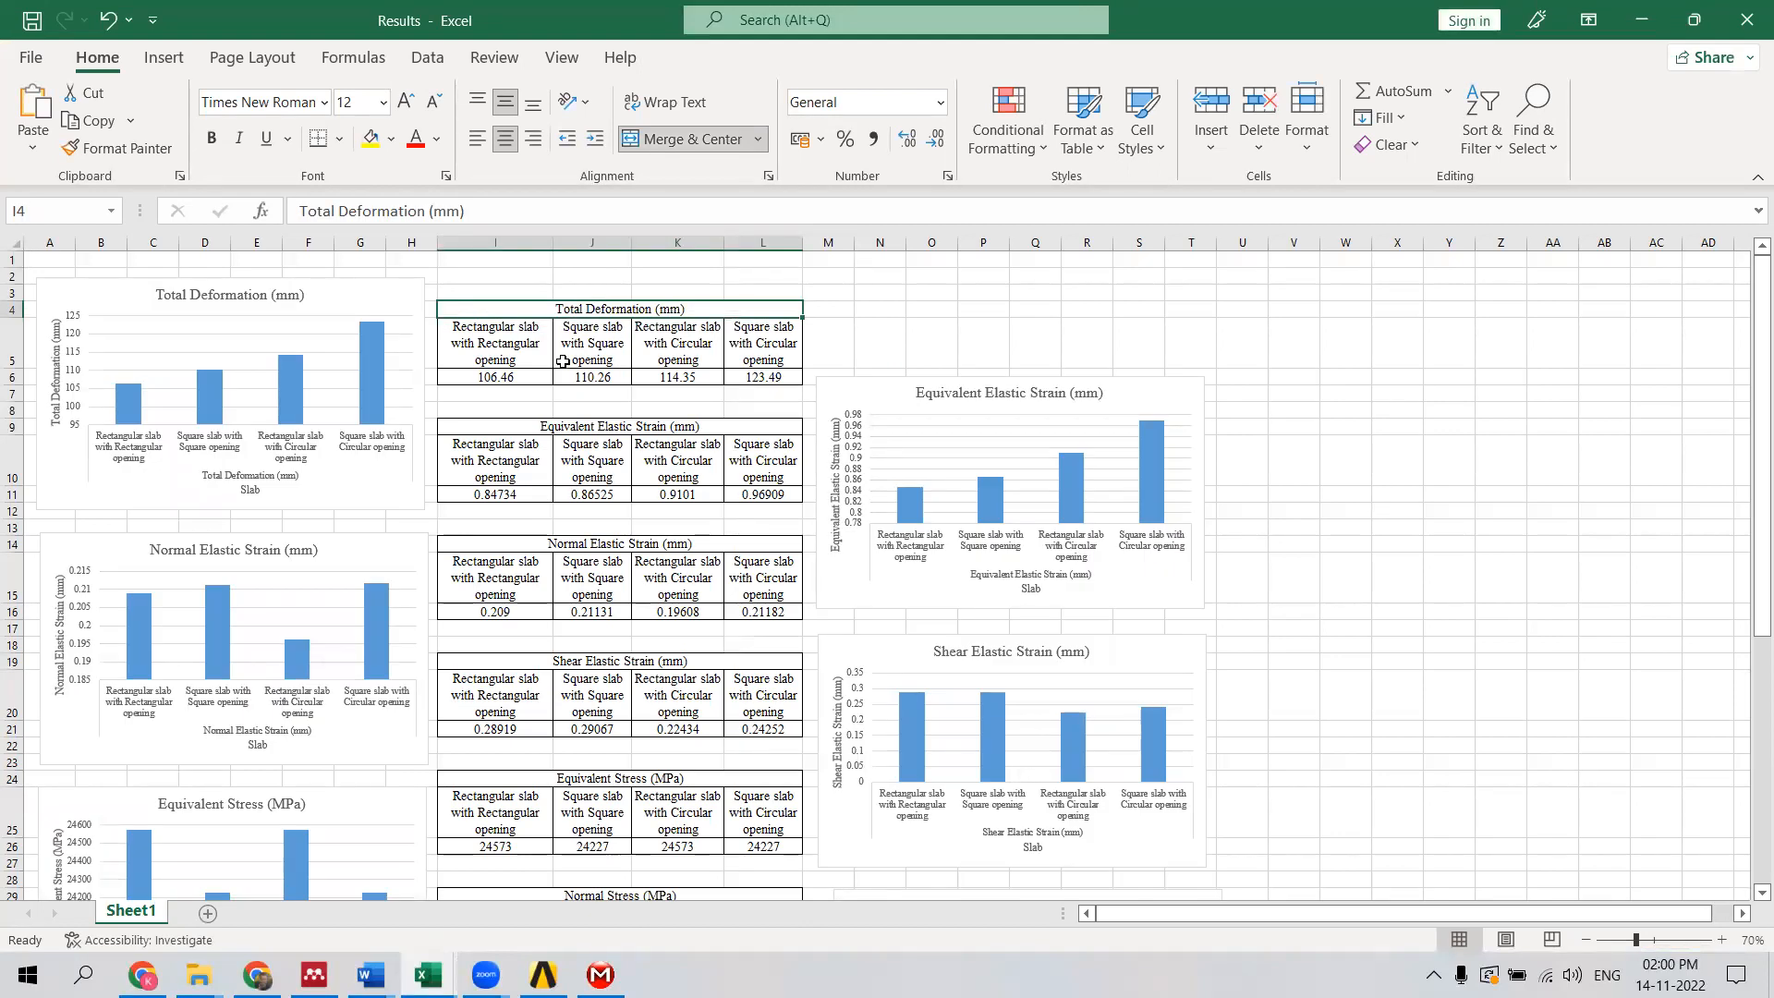
click(519, 341)
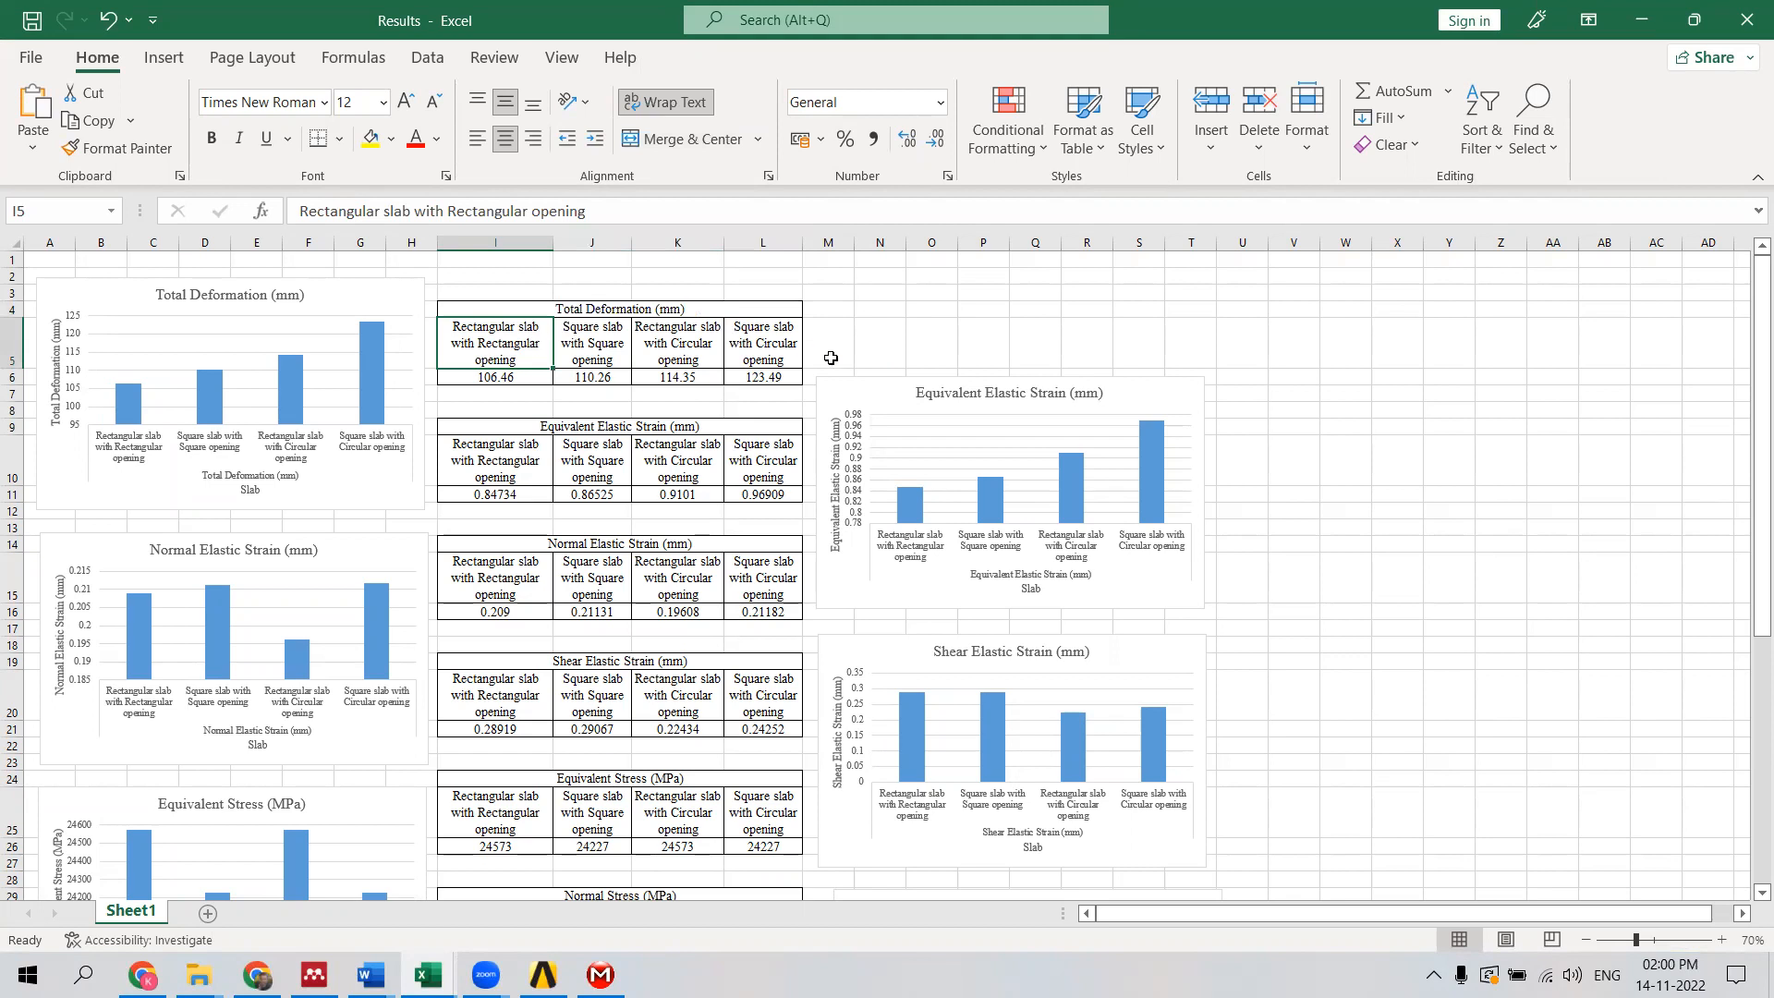
drag(496, 340, 730, 328)
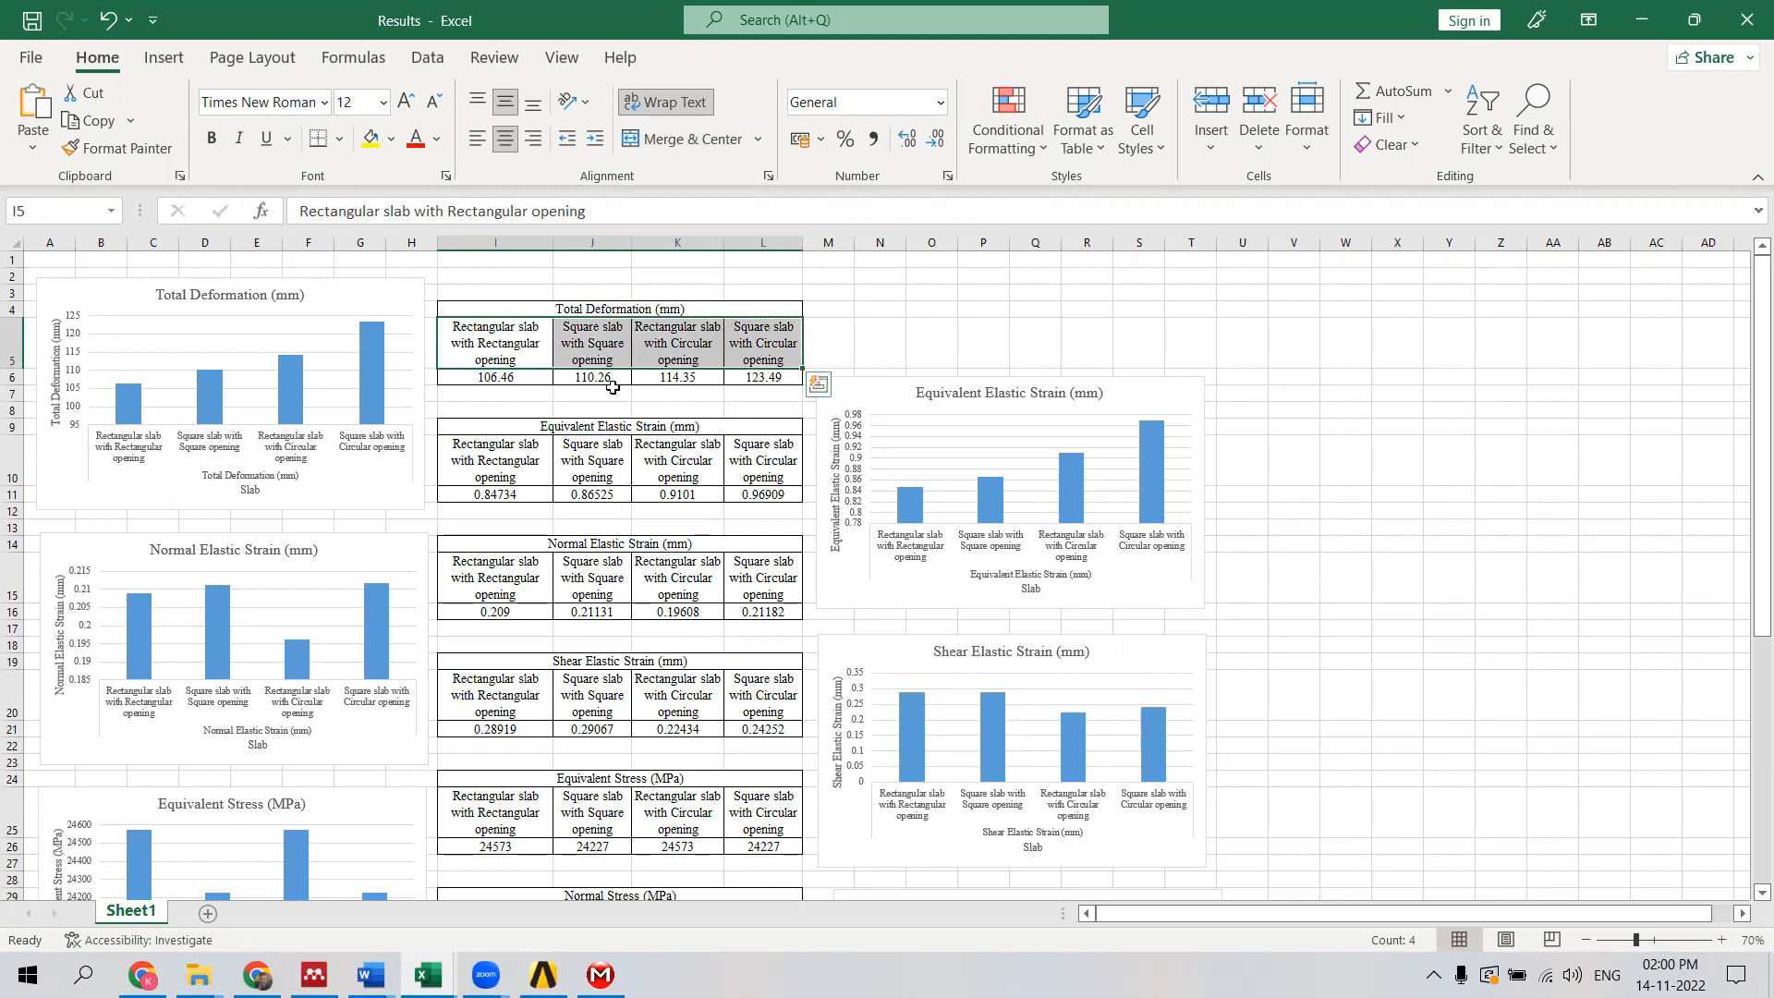
click(509, 360)
Compare the table's Total Deformation value for the rectangular slab with rectangular opening against the result in Mechanical, returning to the Results workbook.
click(514, 378)
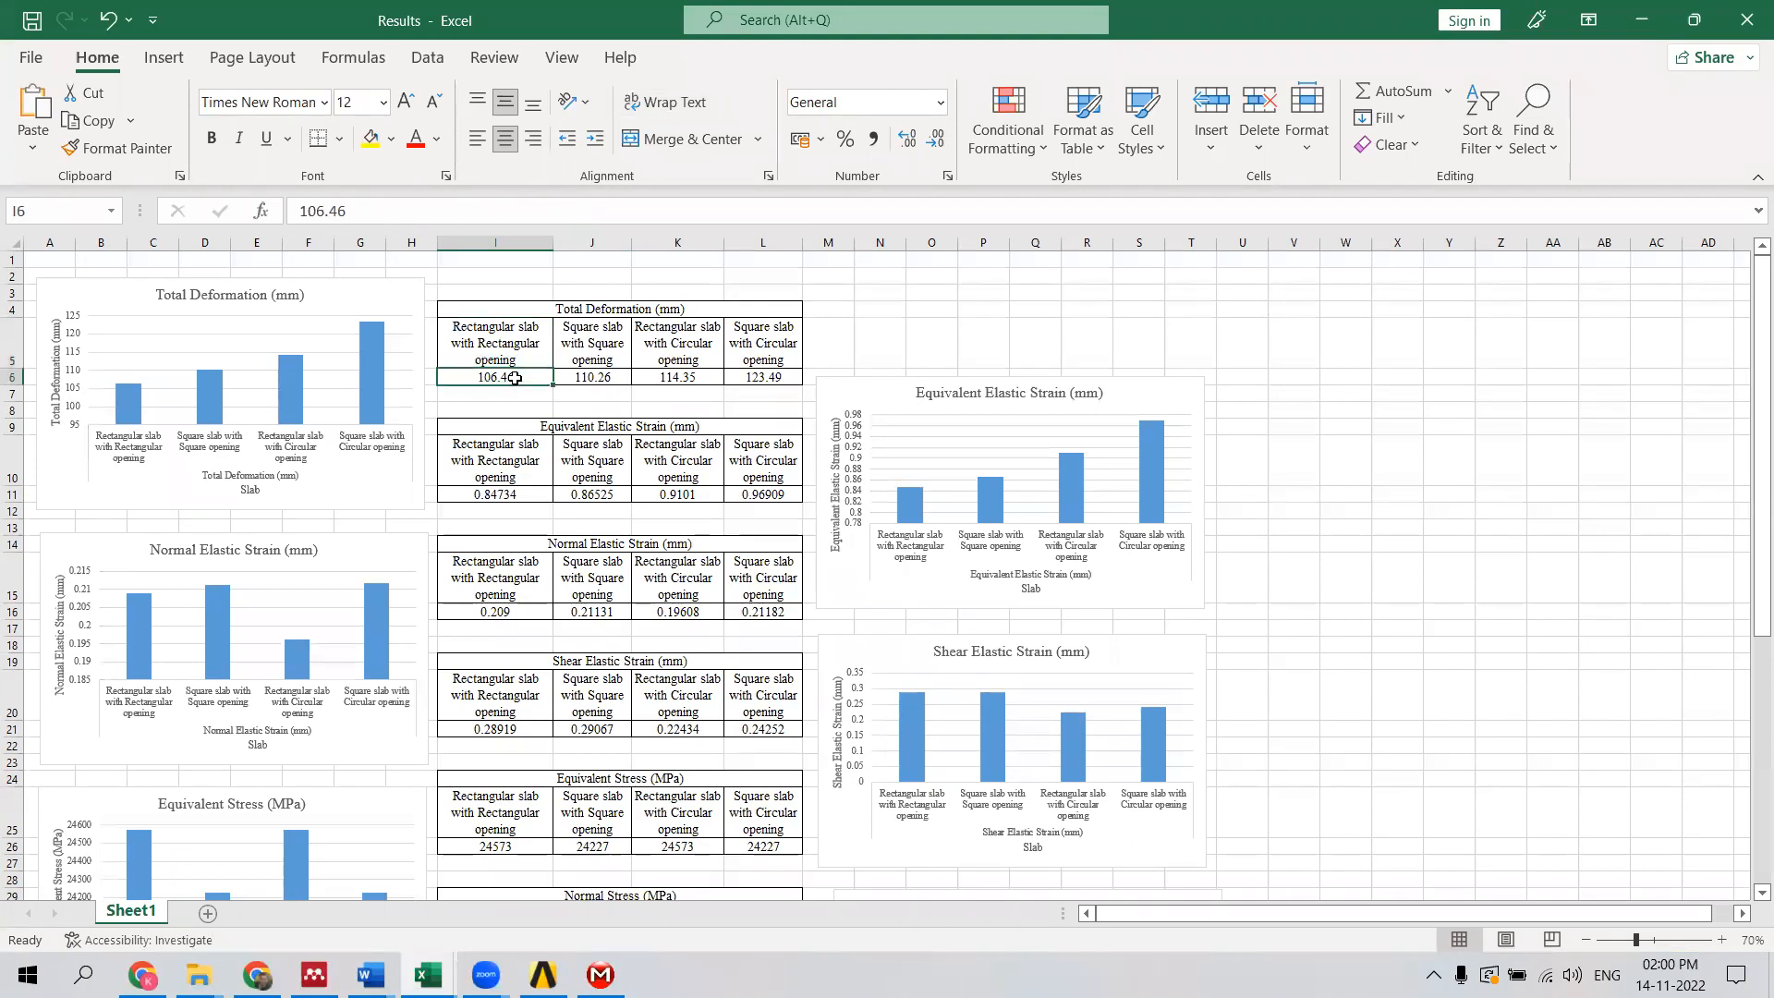
key(alt+Tab)
key(alt+Tab)
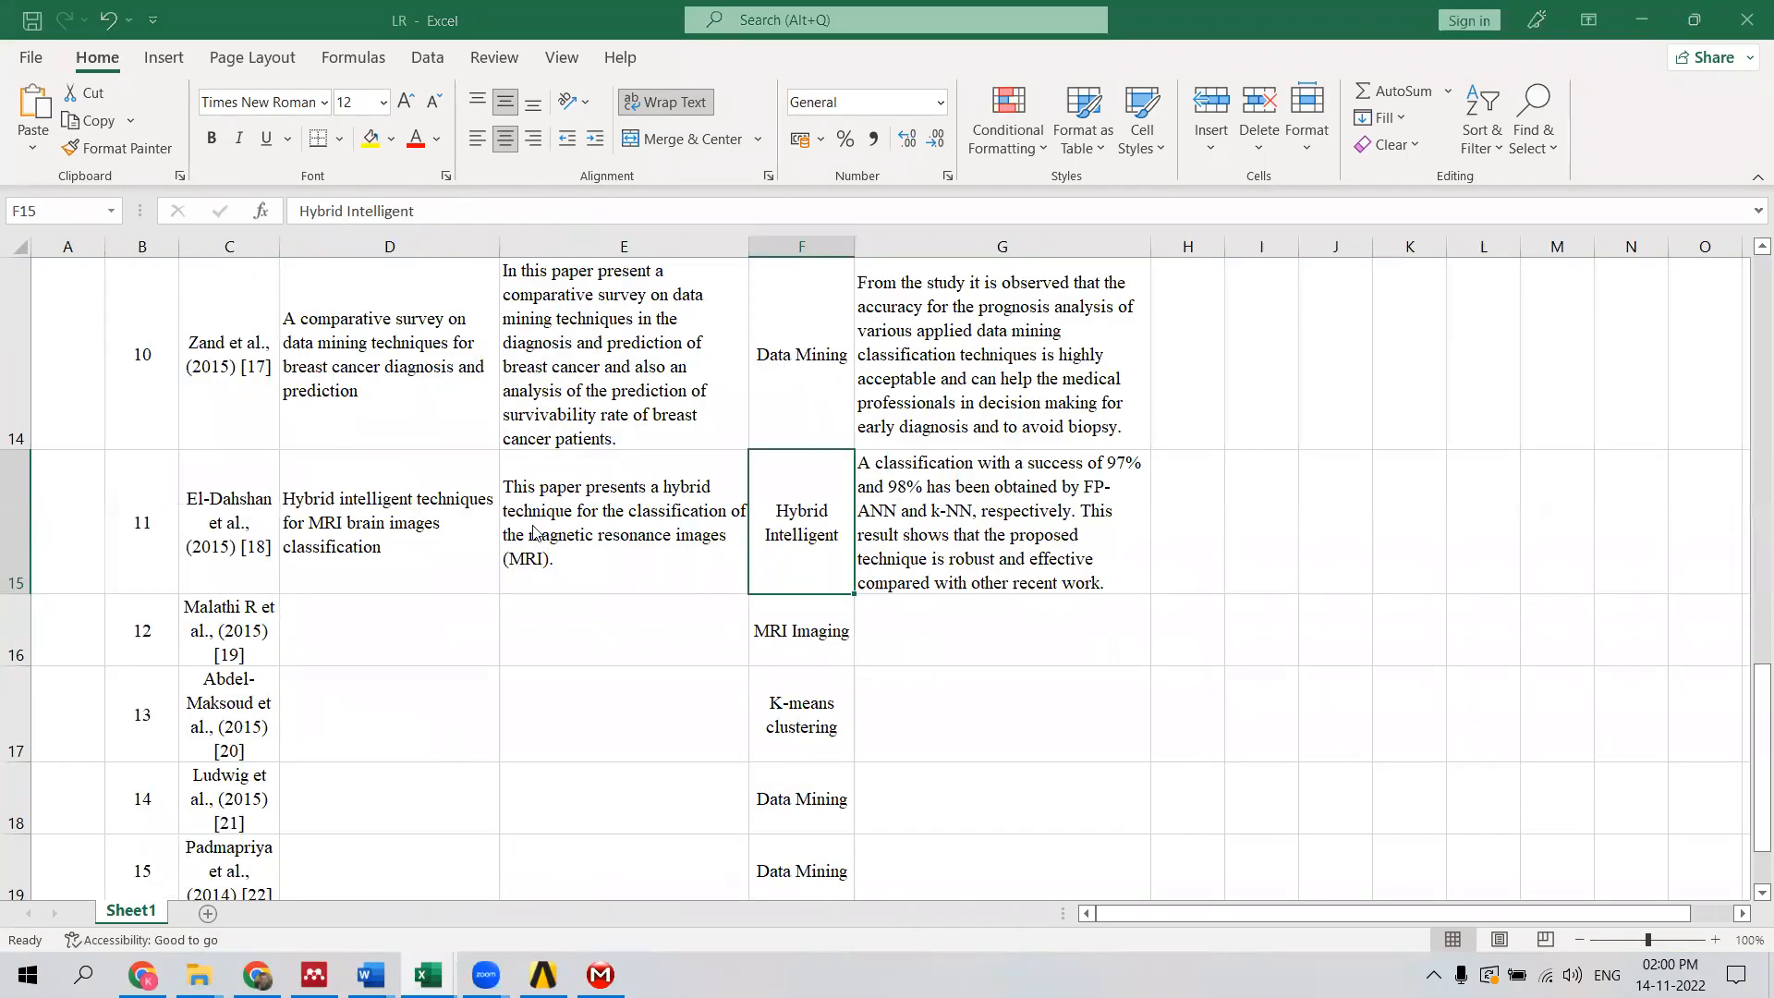
key(alt+Tab)
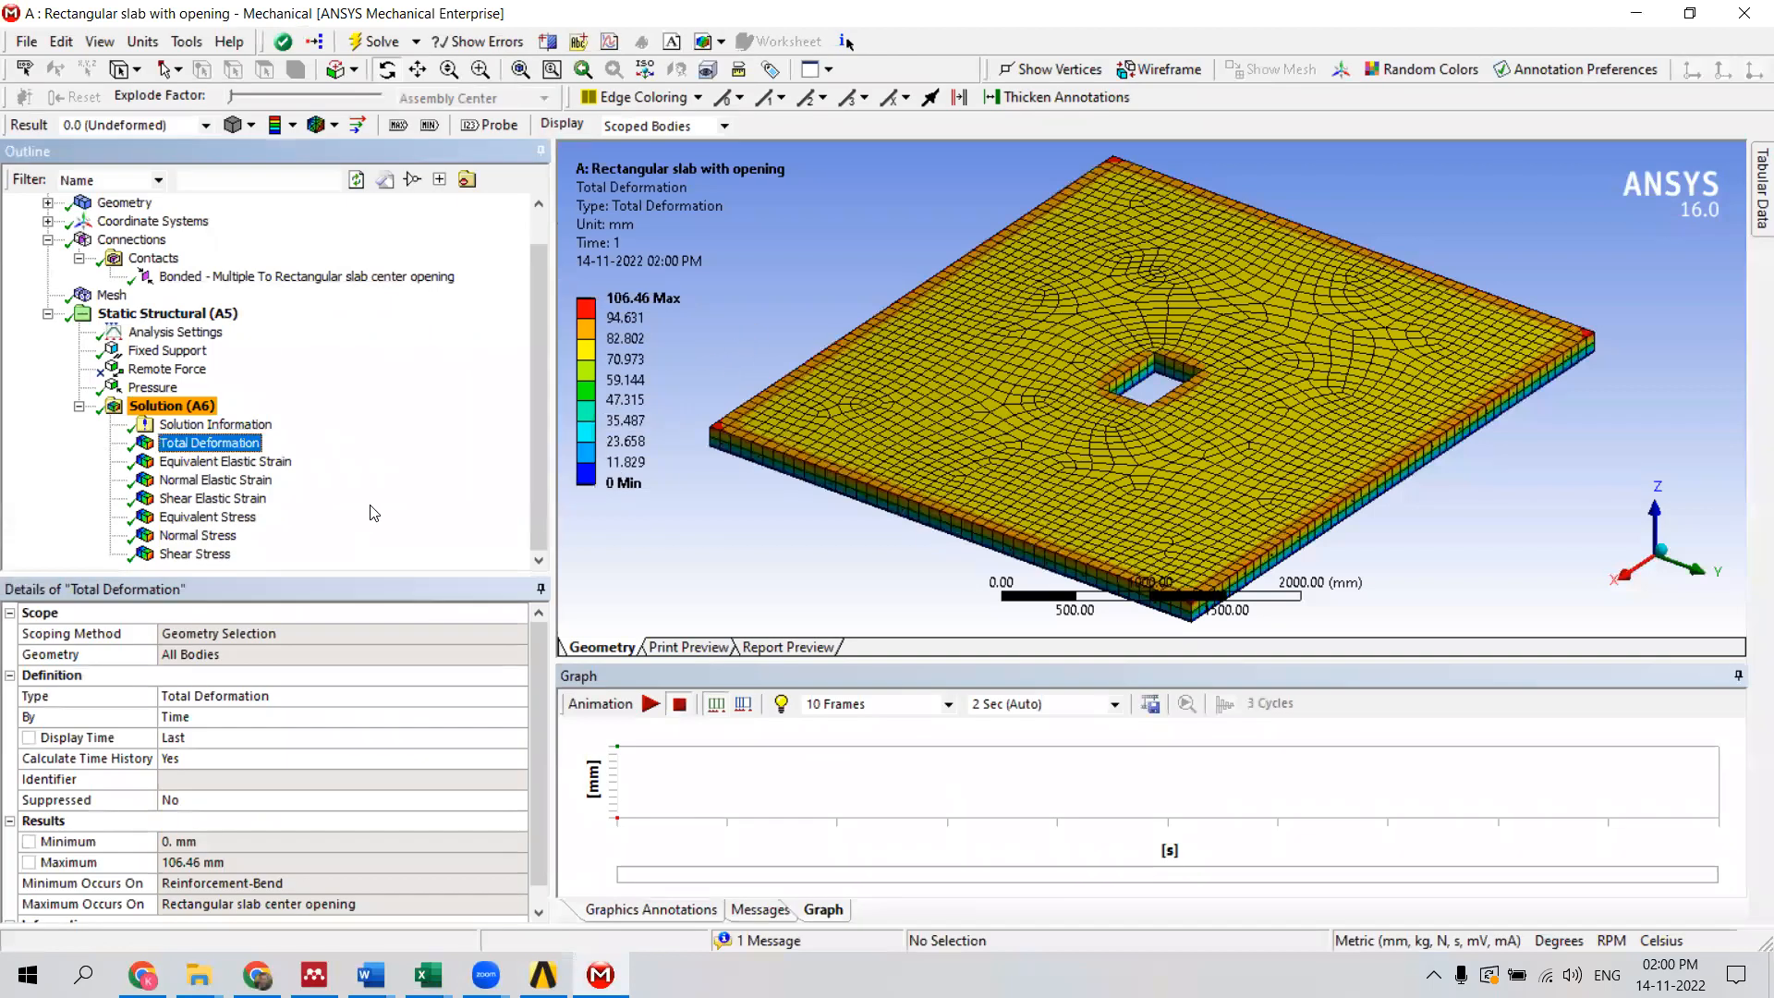
key(alt+Tab)
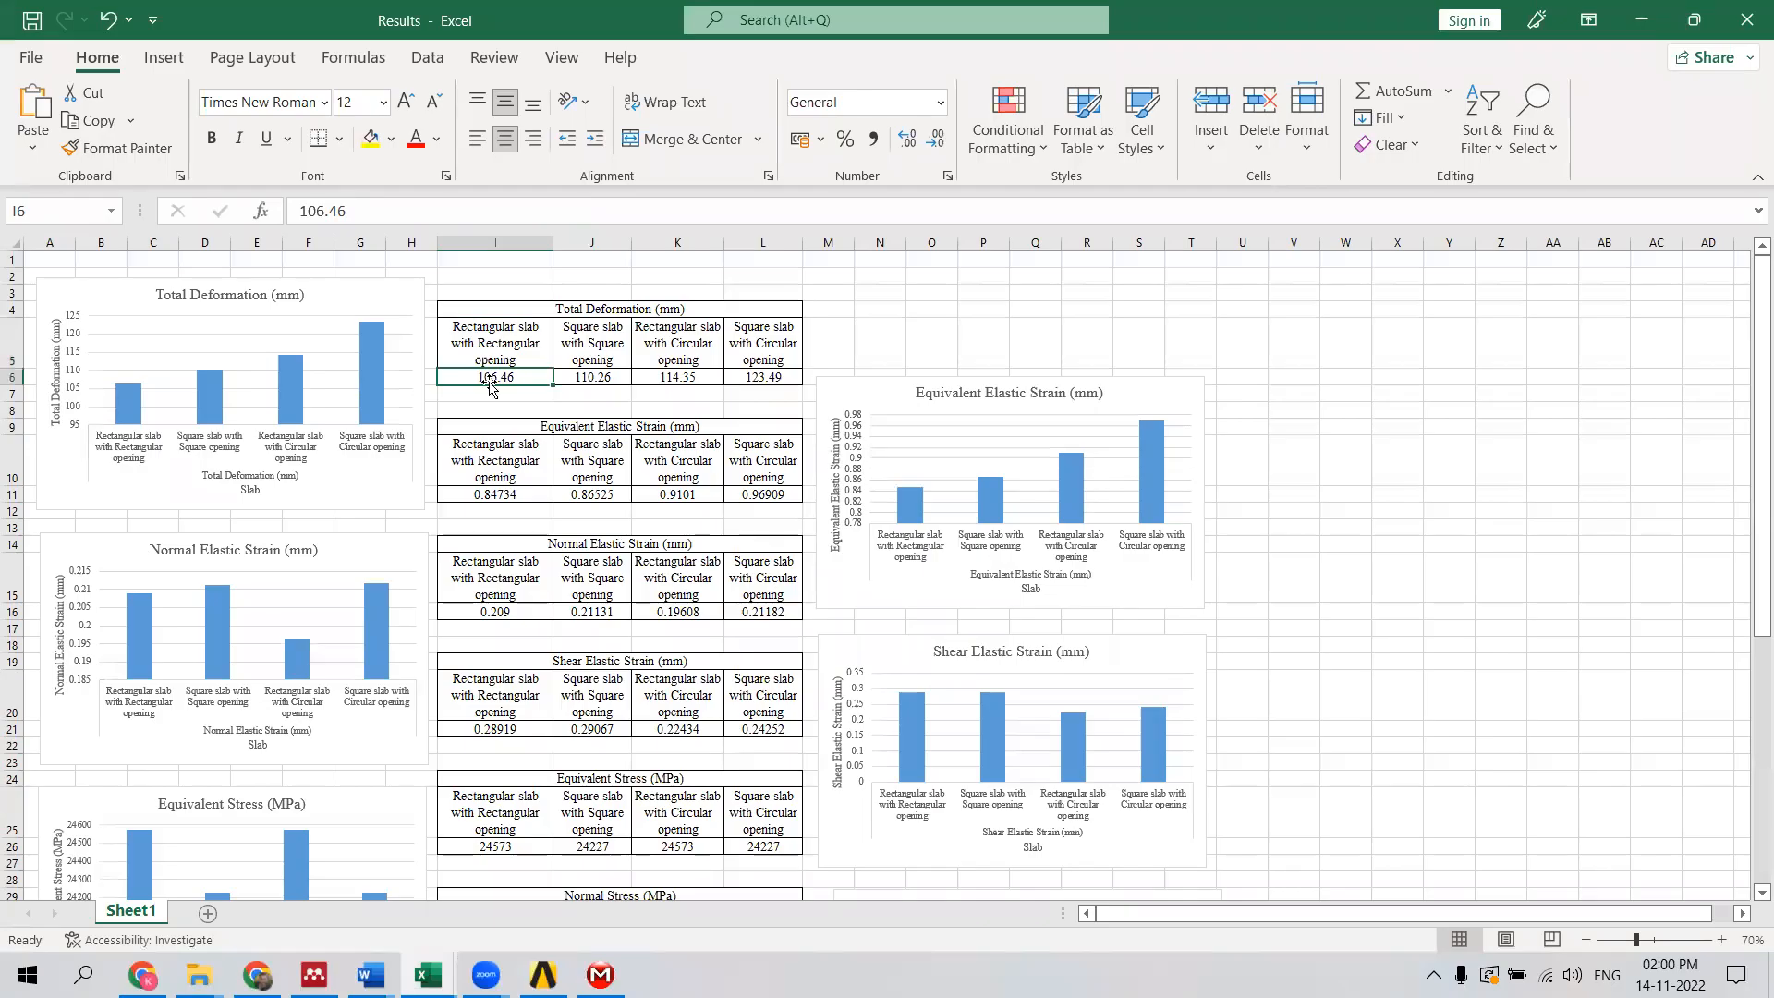
Check the Total Deformation values of the square-opening slab and the two circular-opening slabs in the table.
click(618, 343)
click(617, 373)
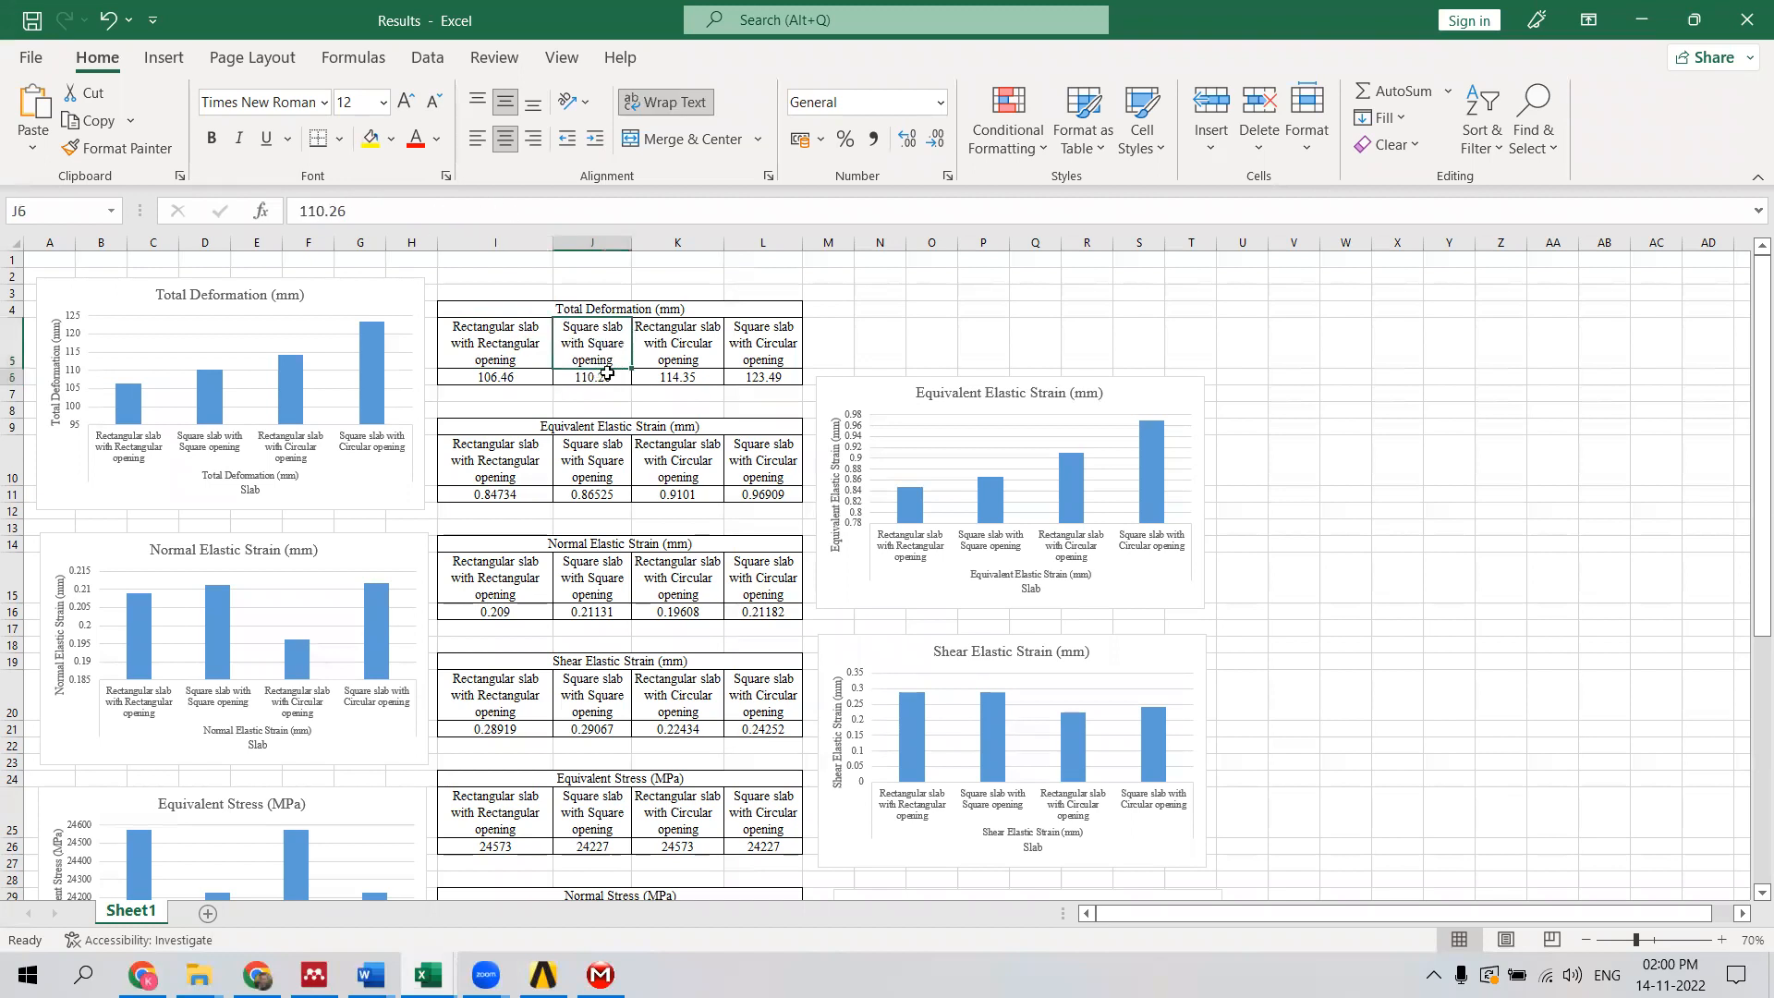
click(682, 334)
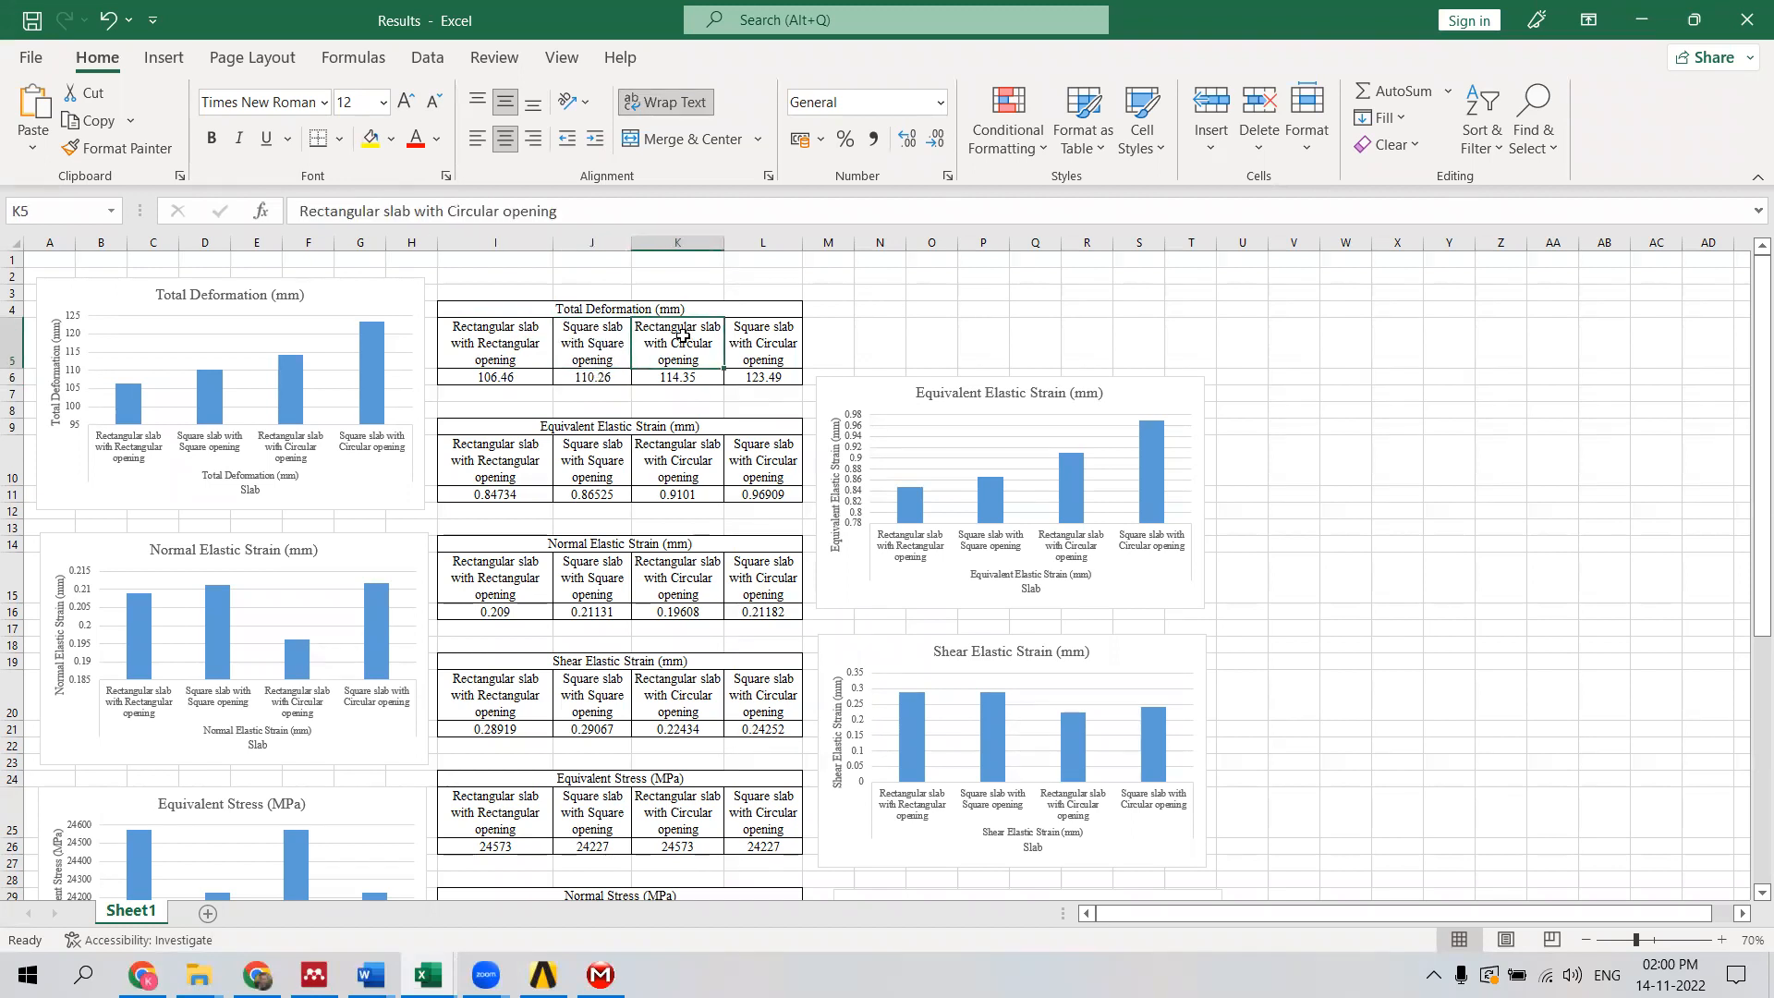
click(676, 378)
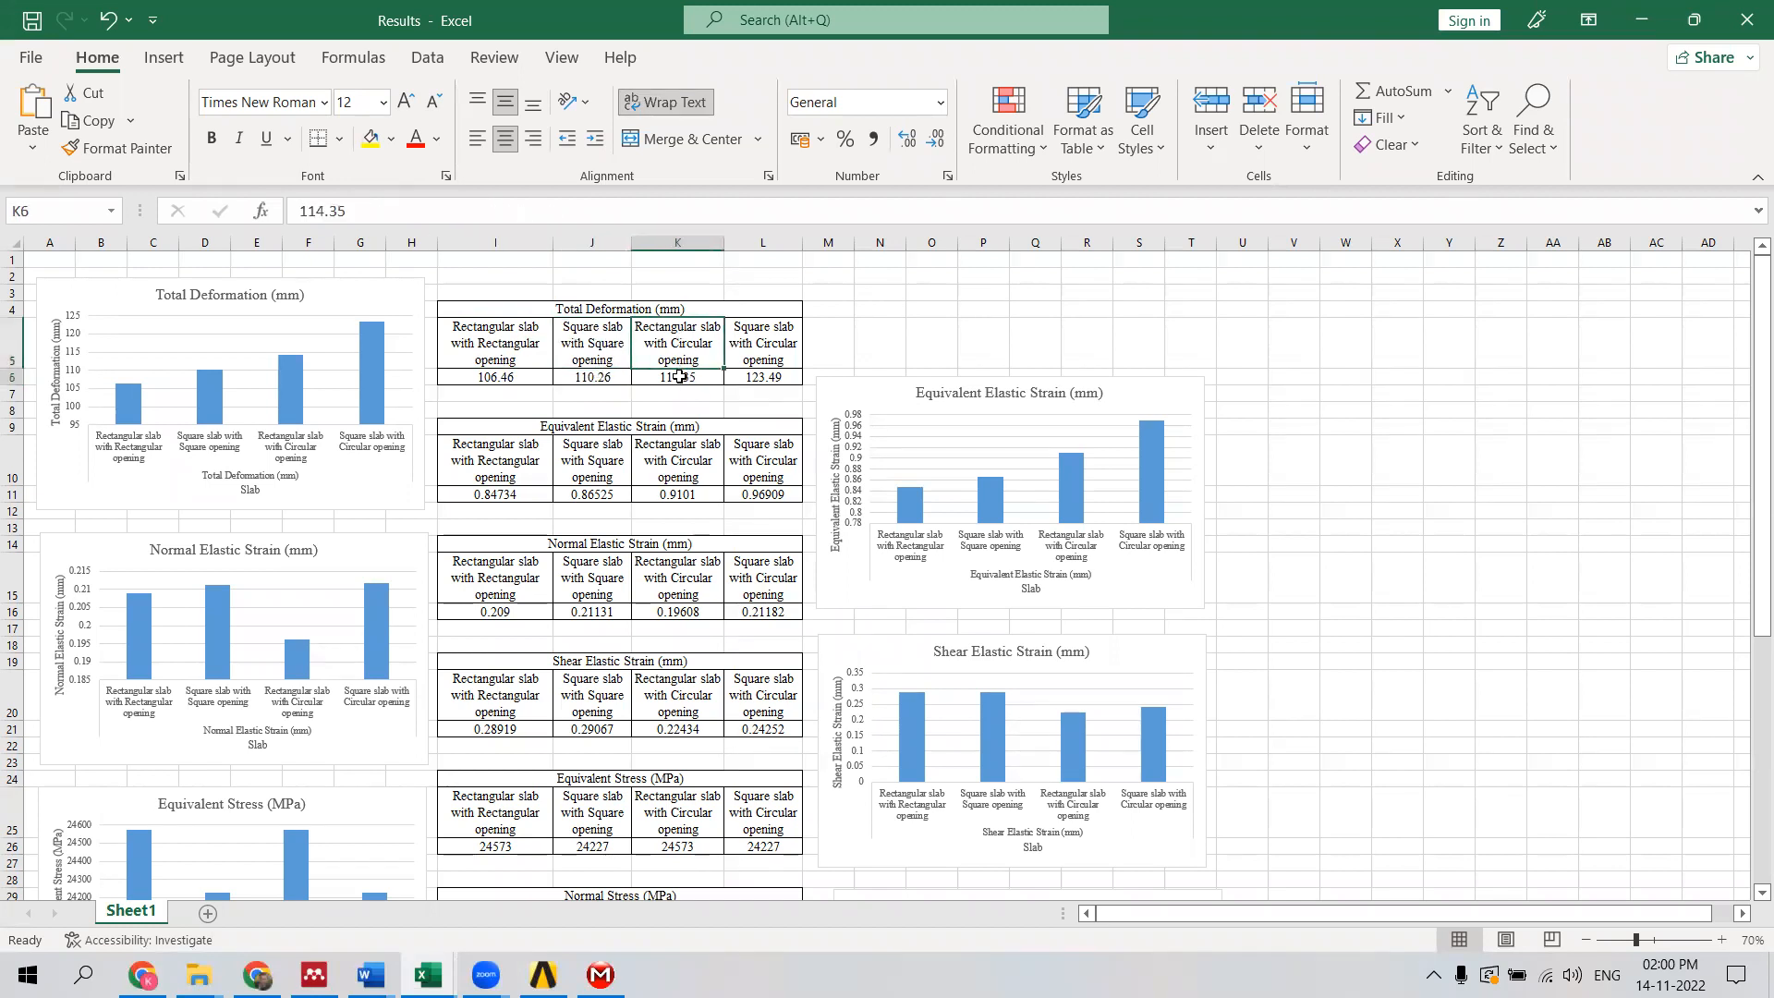
click(758, 376)
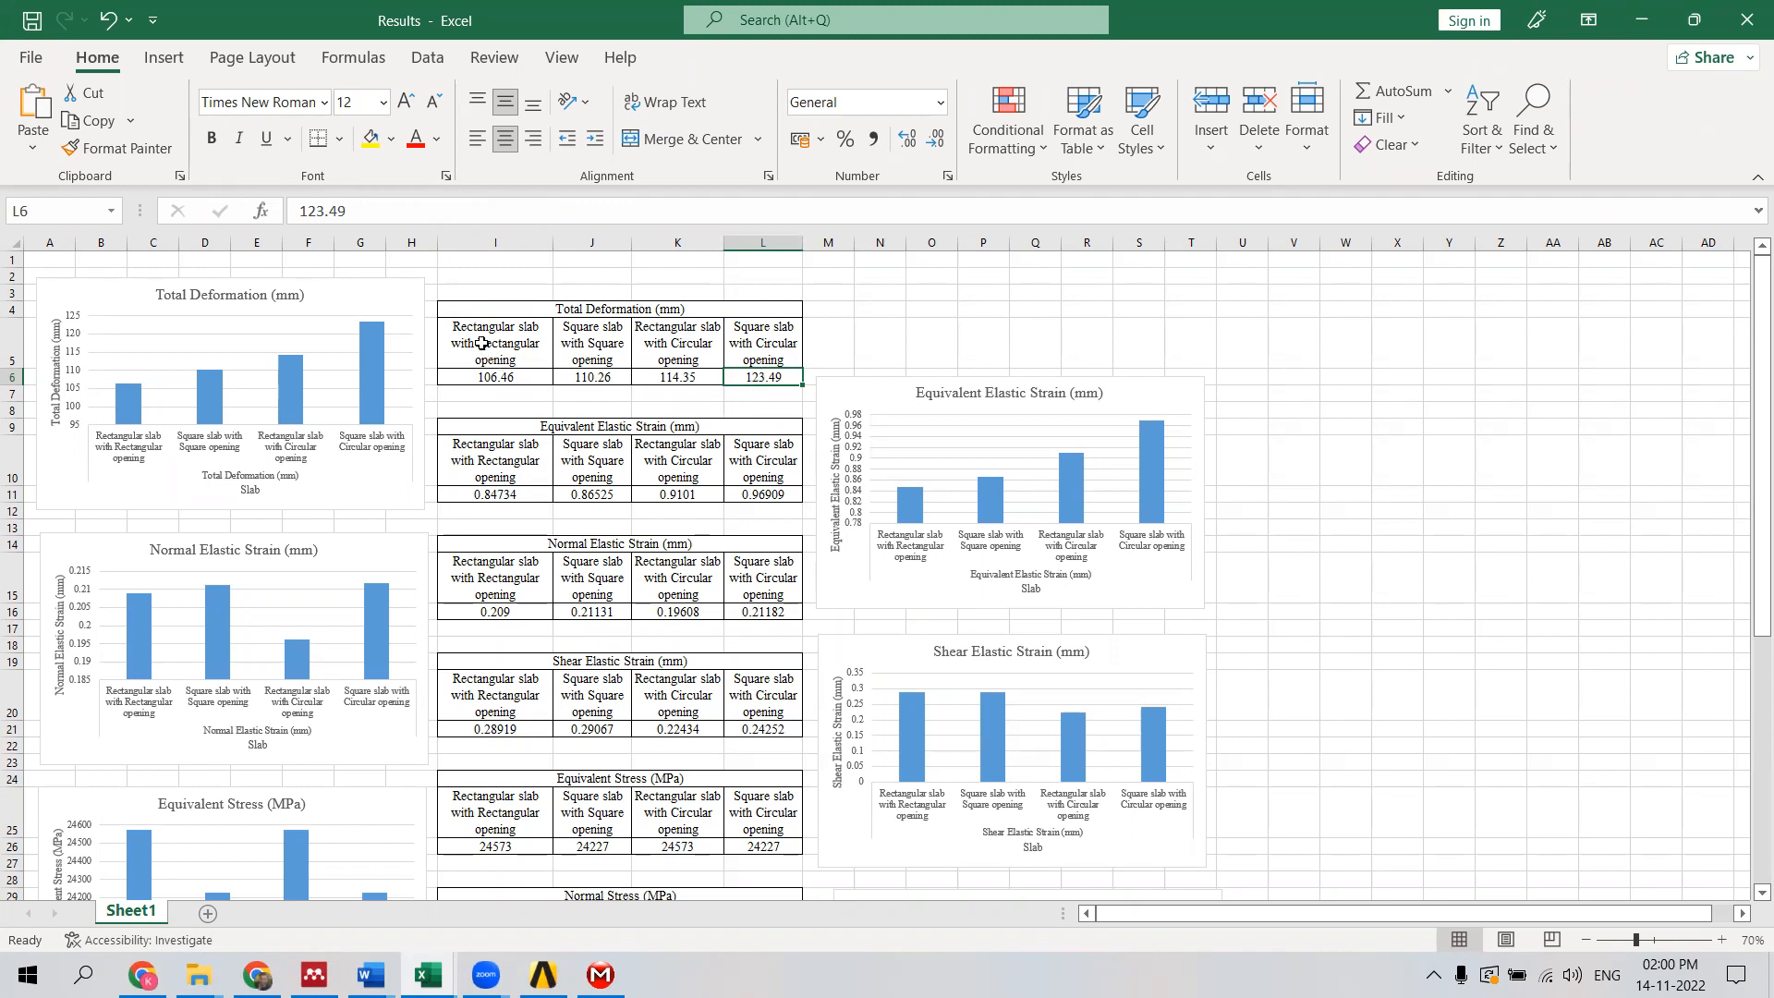
Show the column and bar chart types available for plotting the results, and close the gallery without inserting one.
click(163, 57)
click(825, 90)
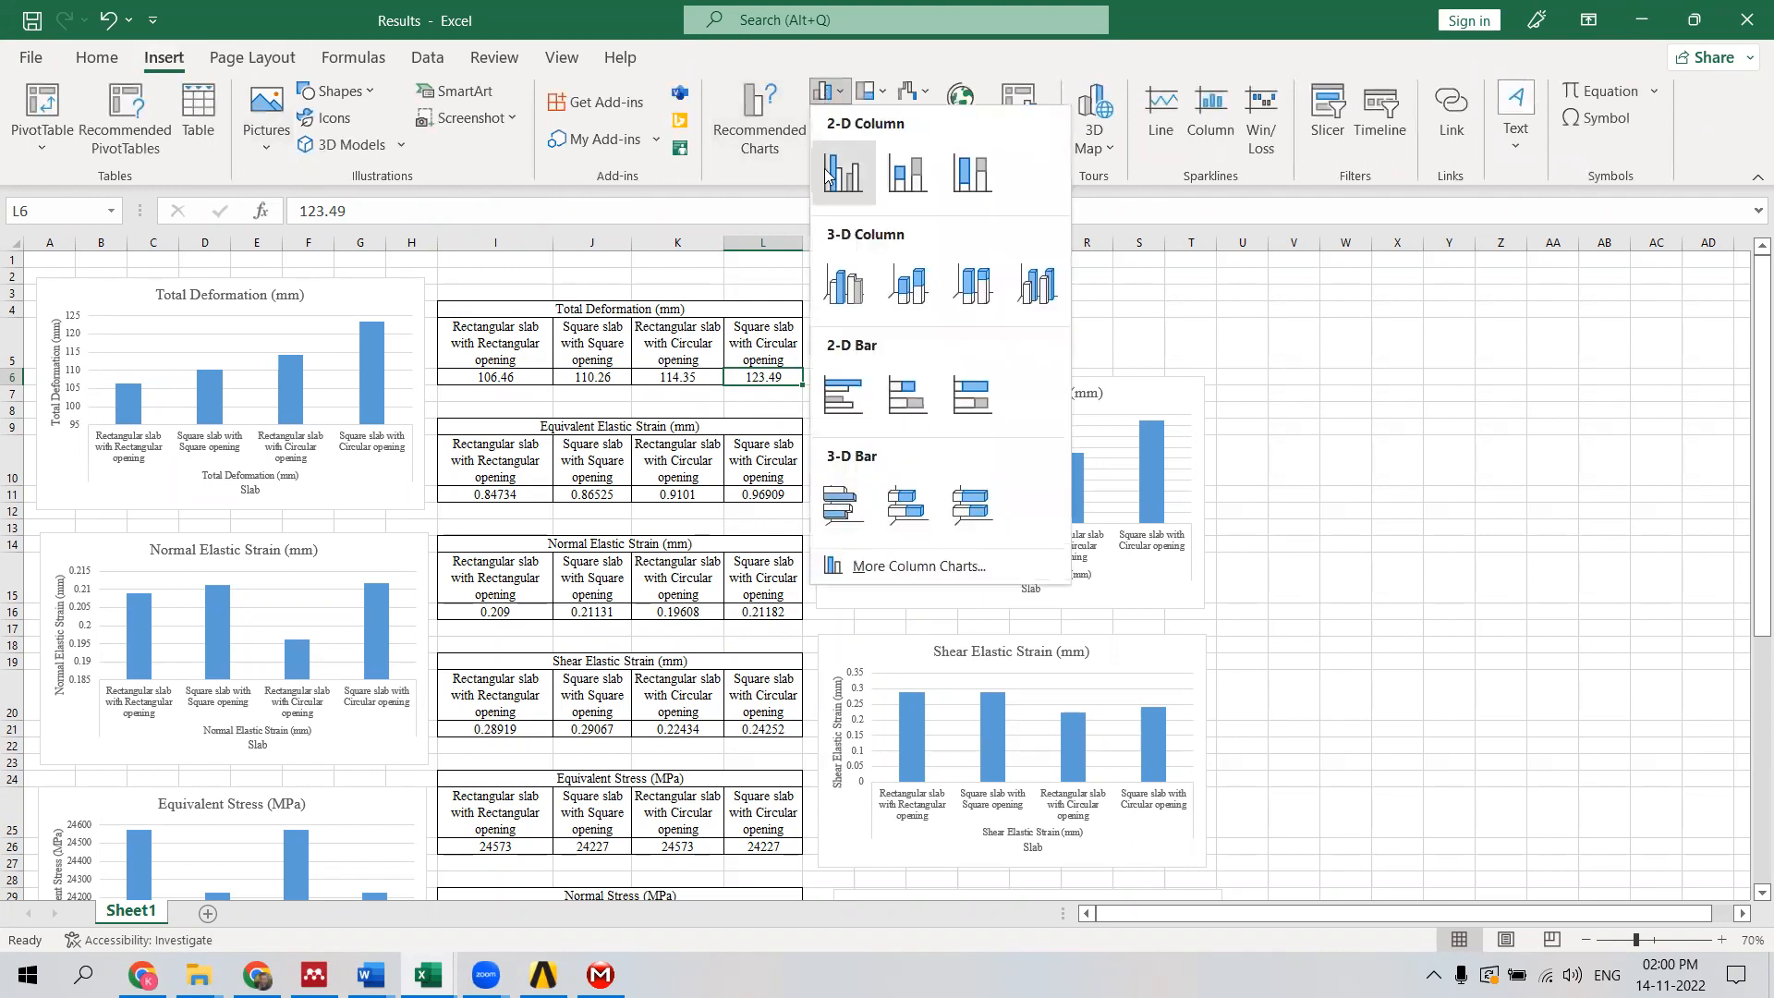
click(584, 482)
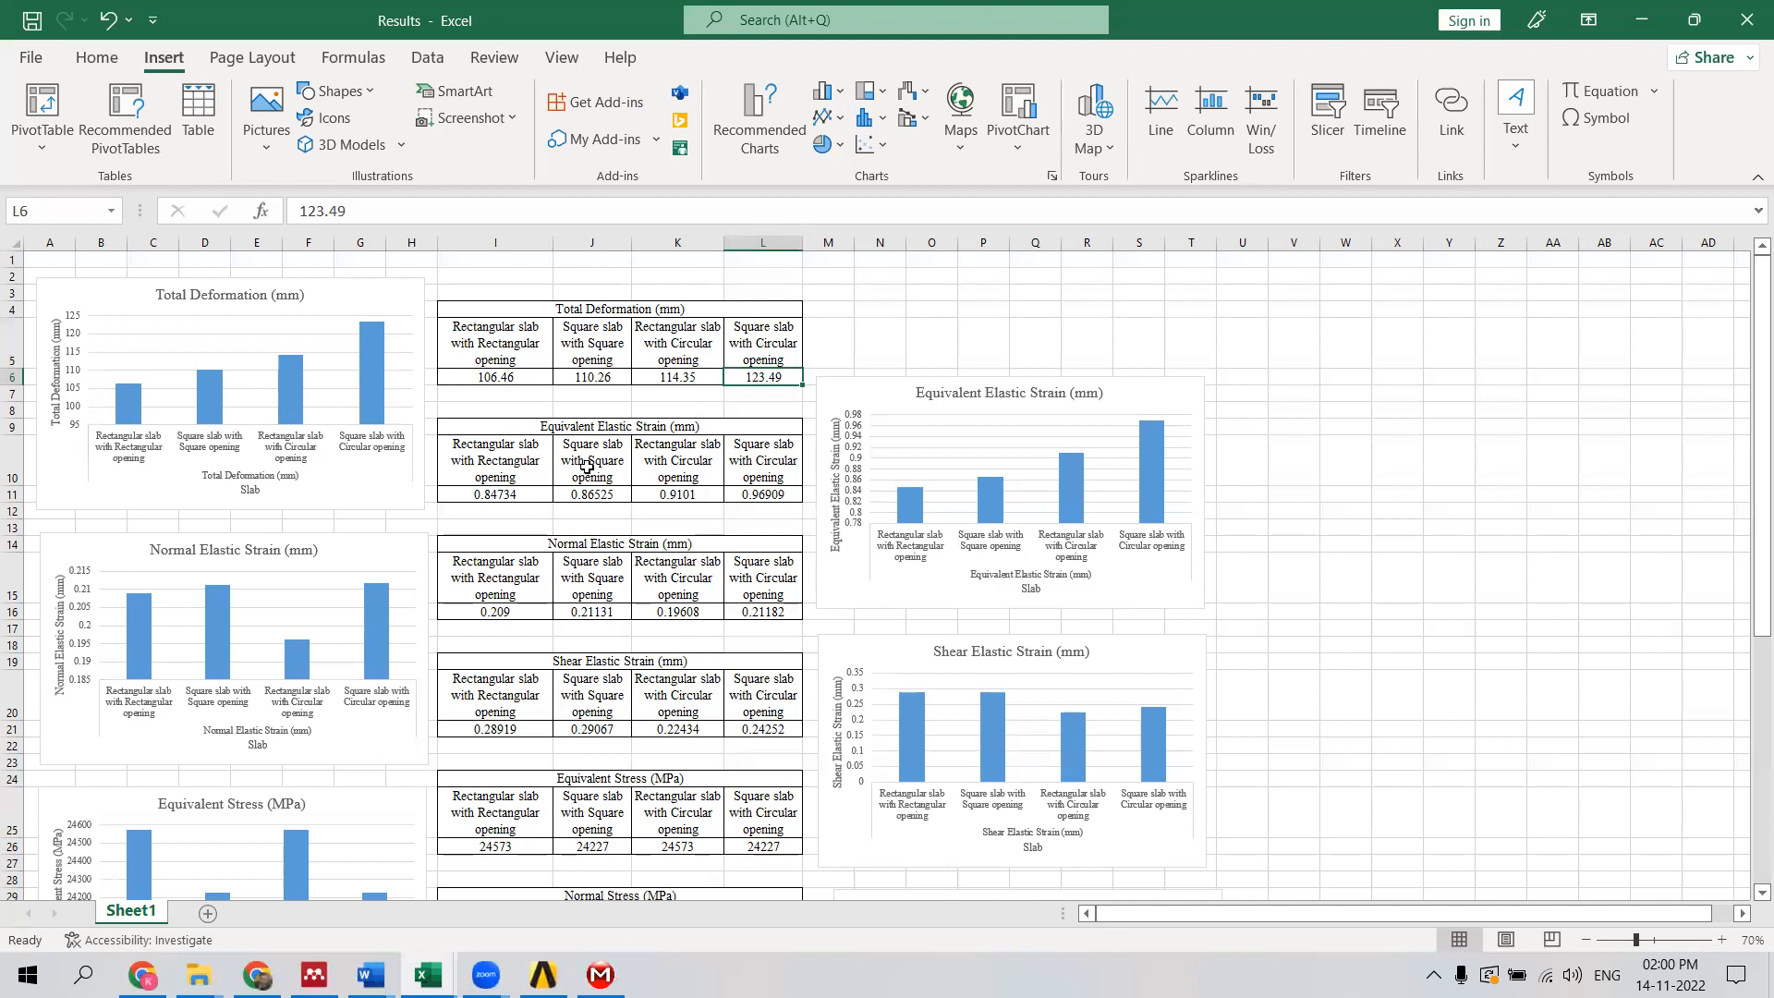
Review the remaining strain and stress tables and their charts in the worksheet, ending back at the Total Deformation table.
scroll(586, 466, down, 10)
scroll(566, 596, up, 7)
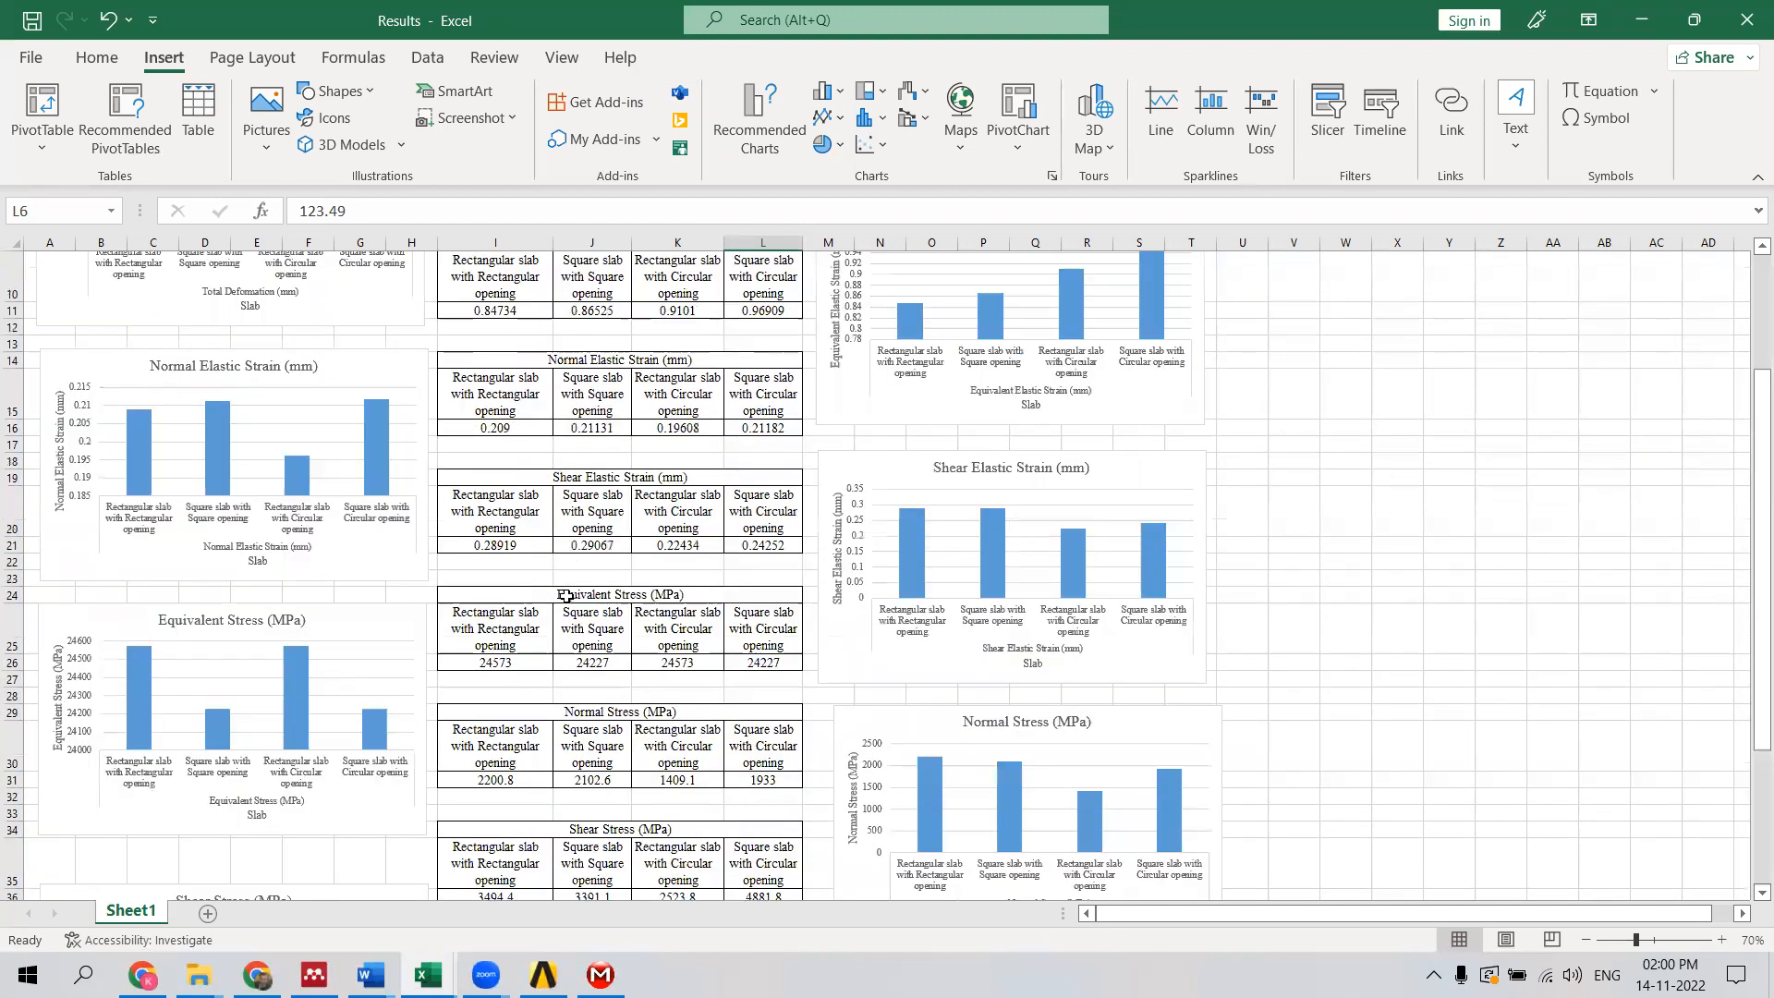
scroll(565, 596, up, 3)
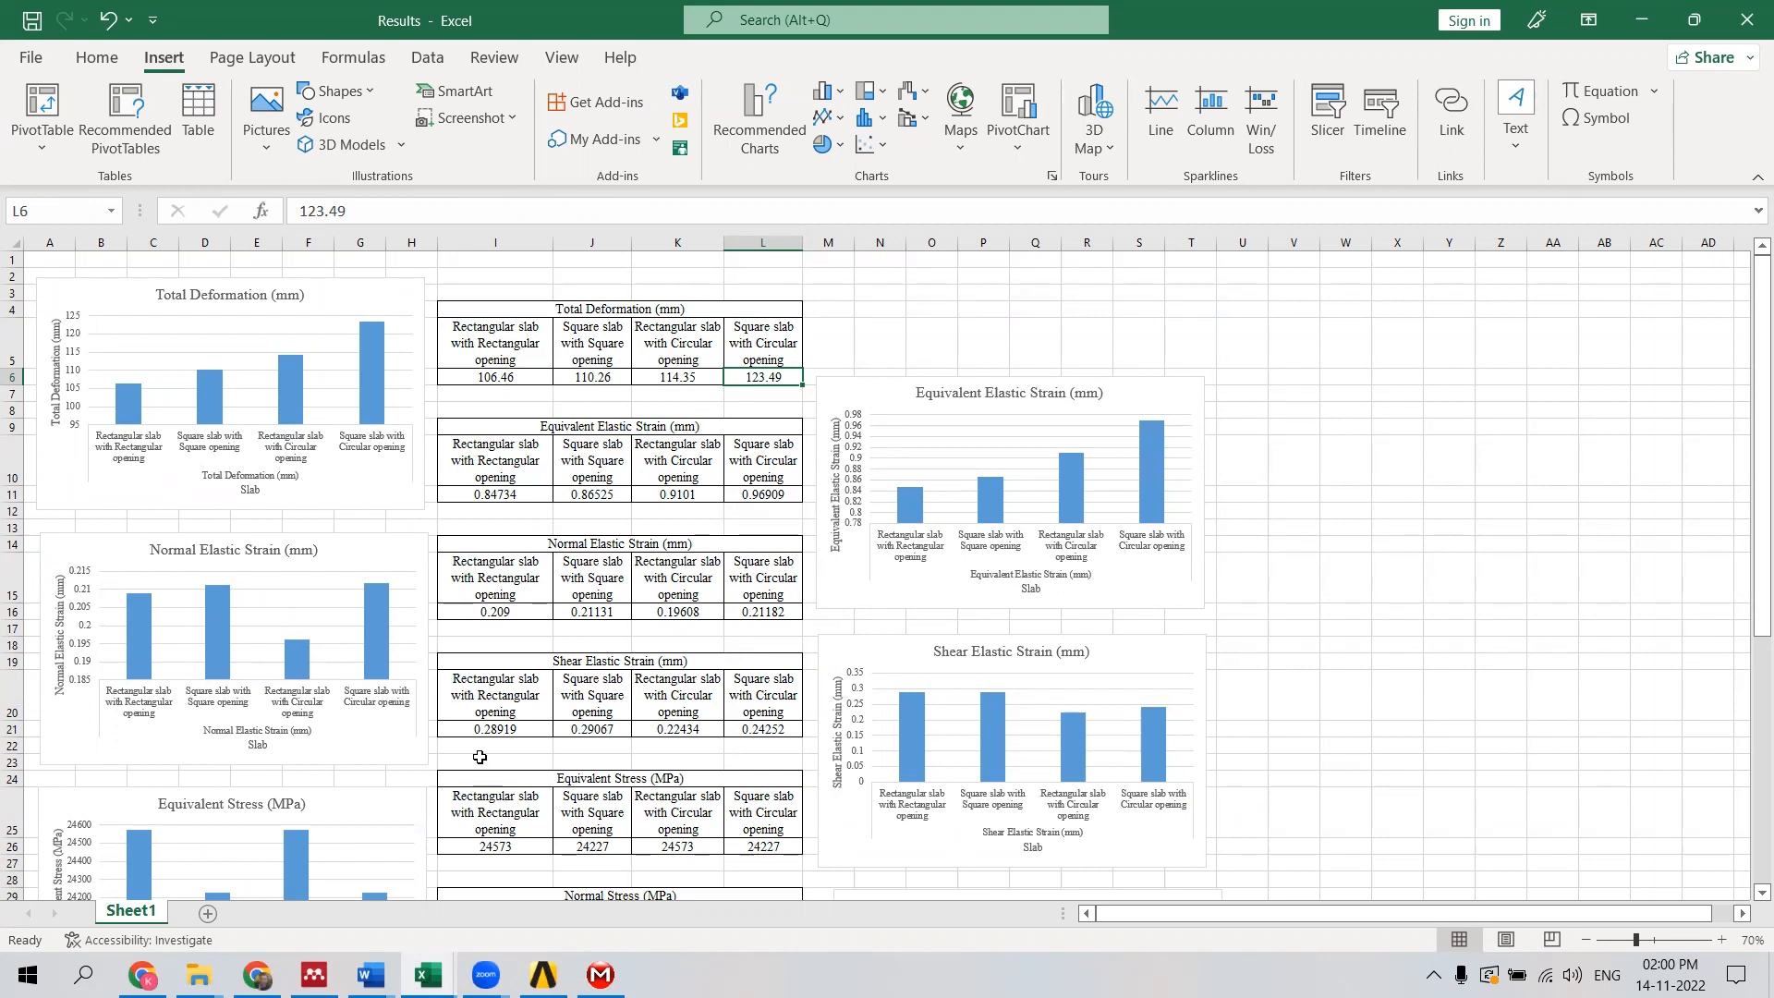
Minimize the Results workbook, Mechanical and File Explorer windows to reach the desktop.
click(198, 974)
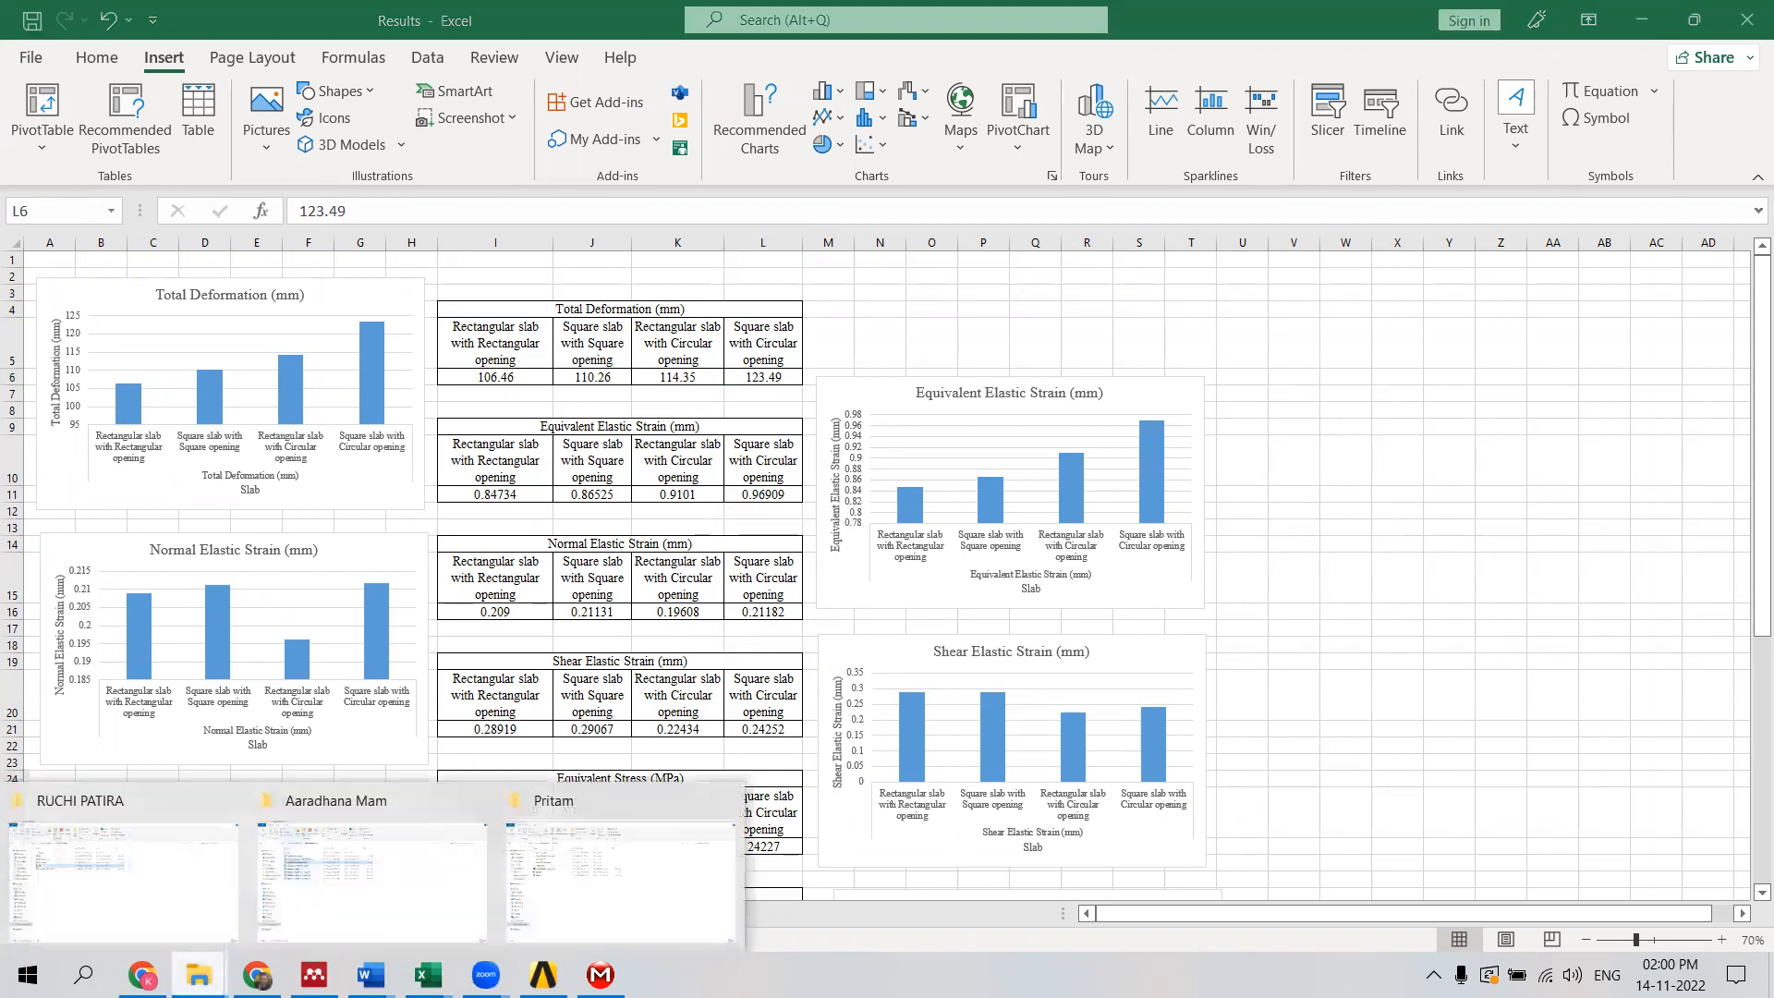
click(1640, 20)
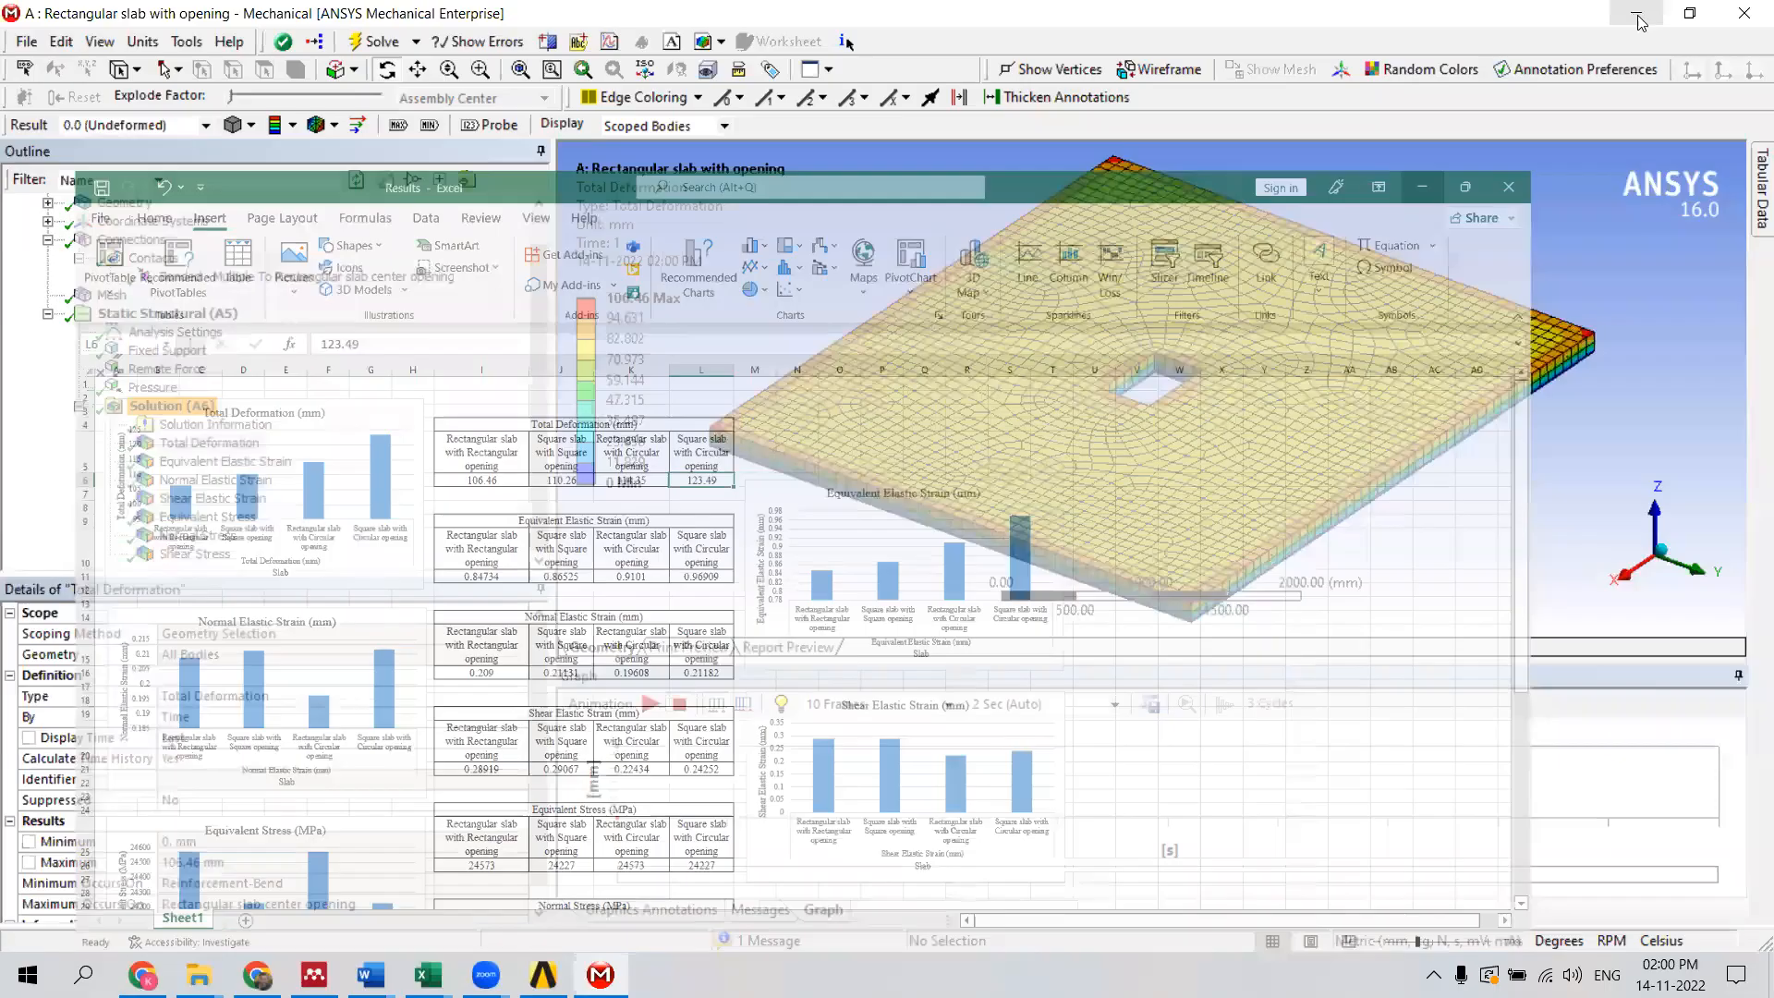
click(1641, 21)
click(1640, 21)
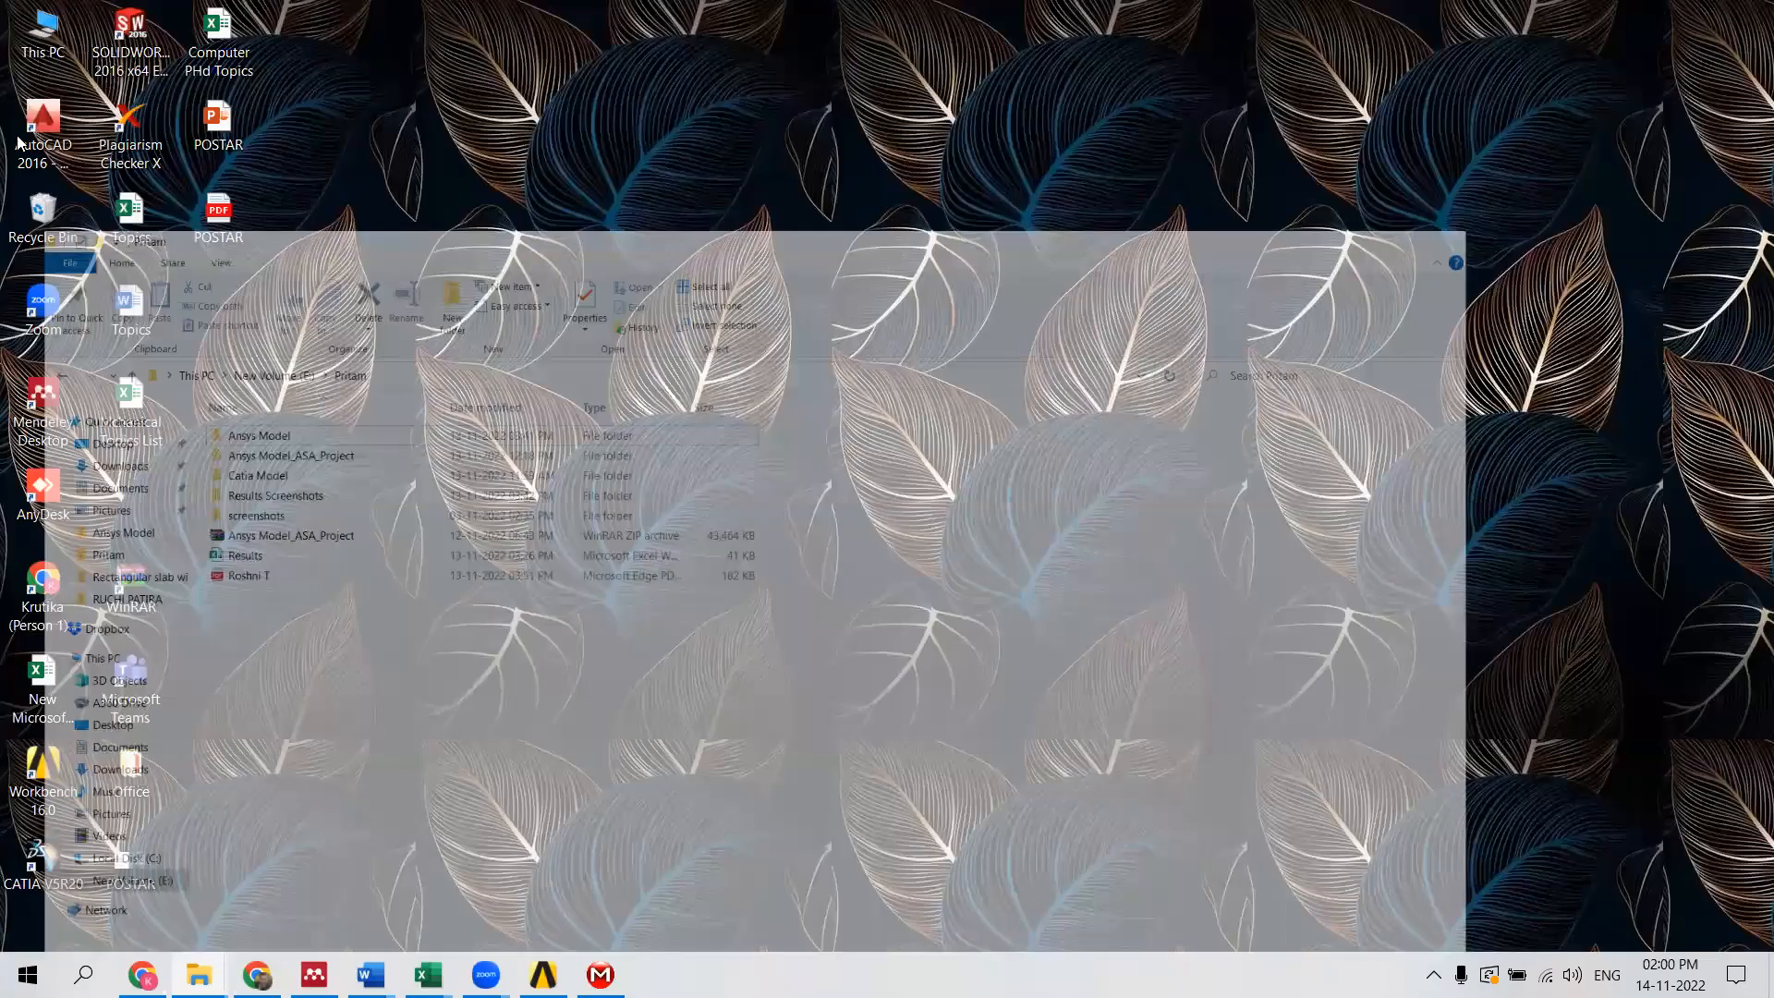
Open the solid slab image Screenshot 2022-11-13 141821.png from inside the Screenshots_results folder in Downloads.
double_click(43, 33)
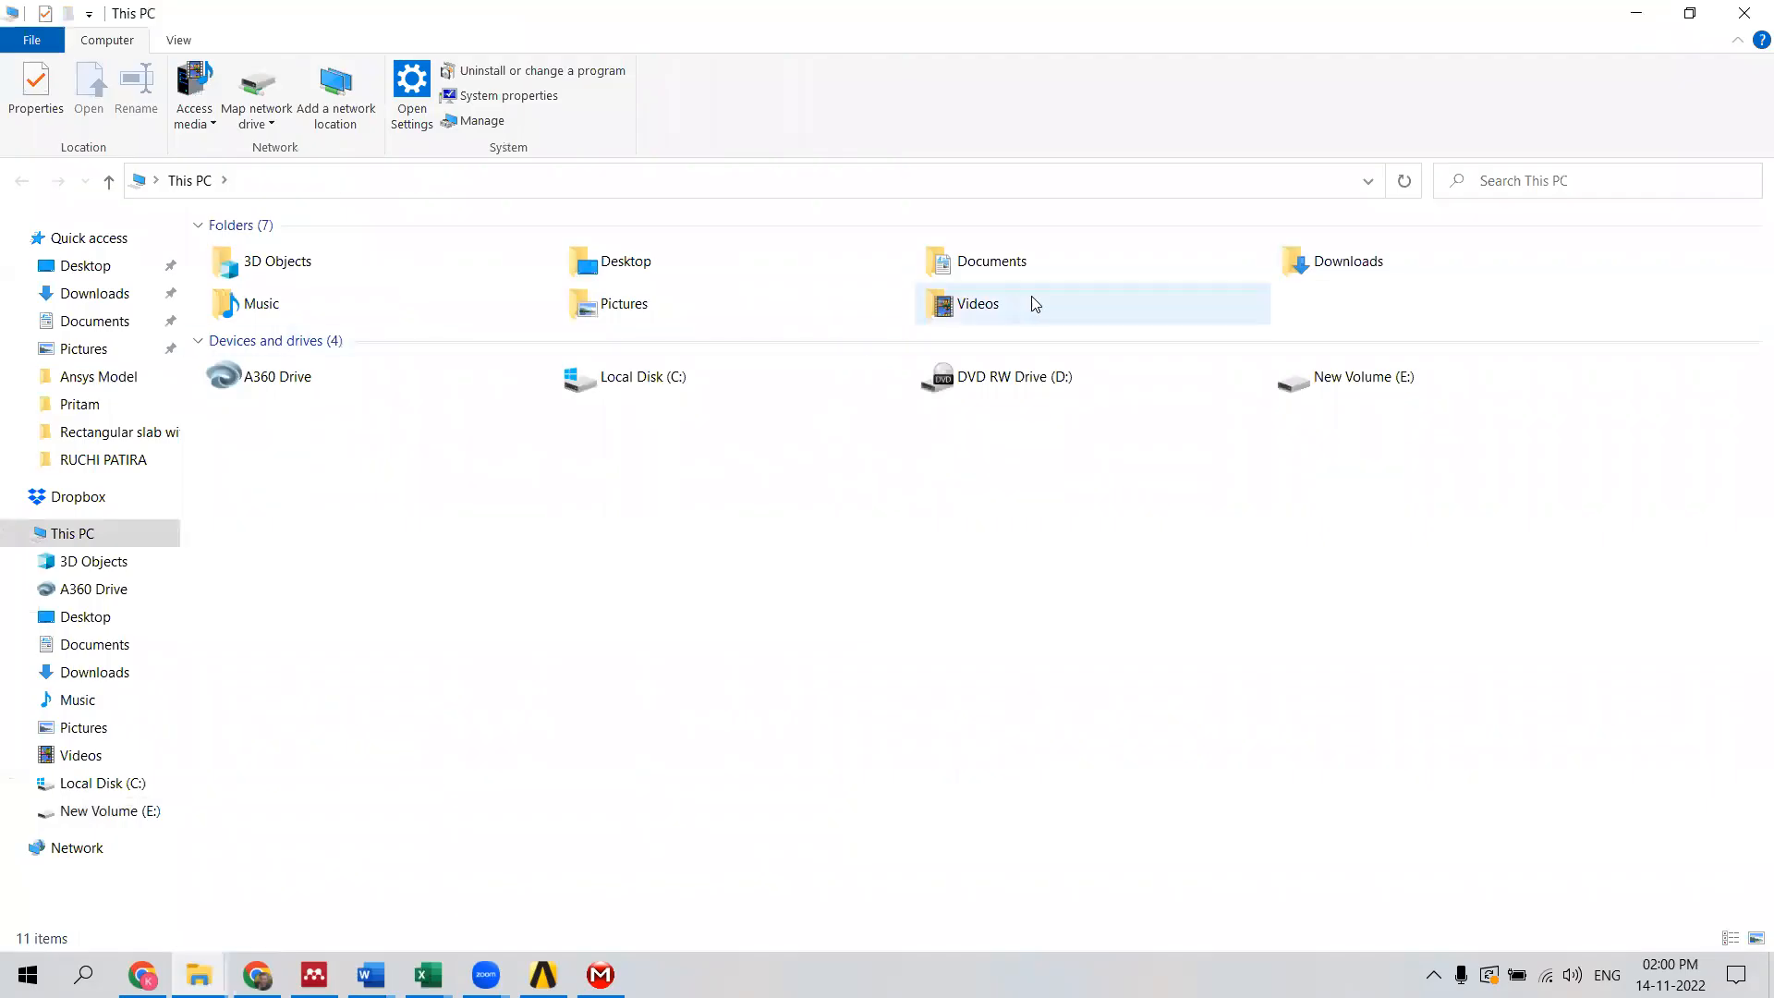
double_click(1290, 268)
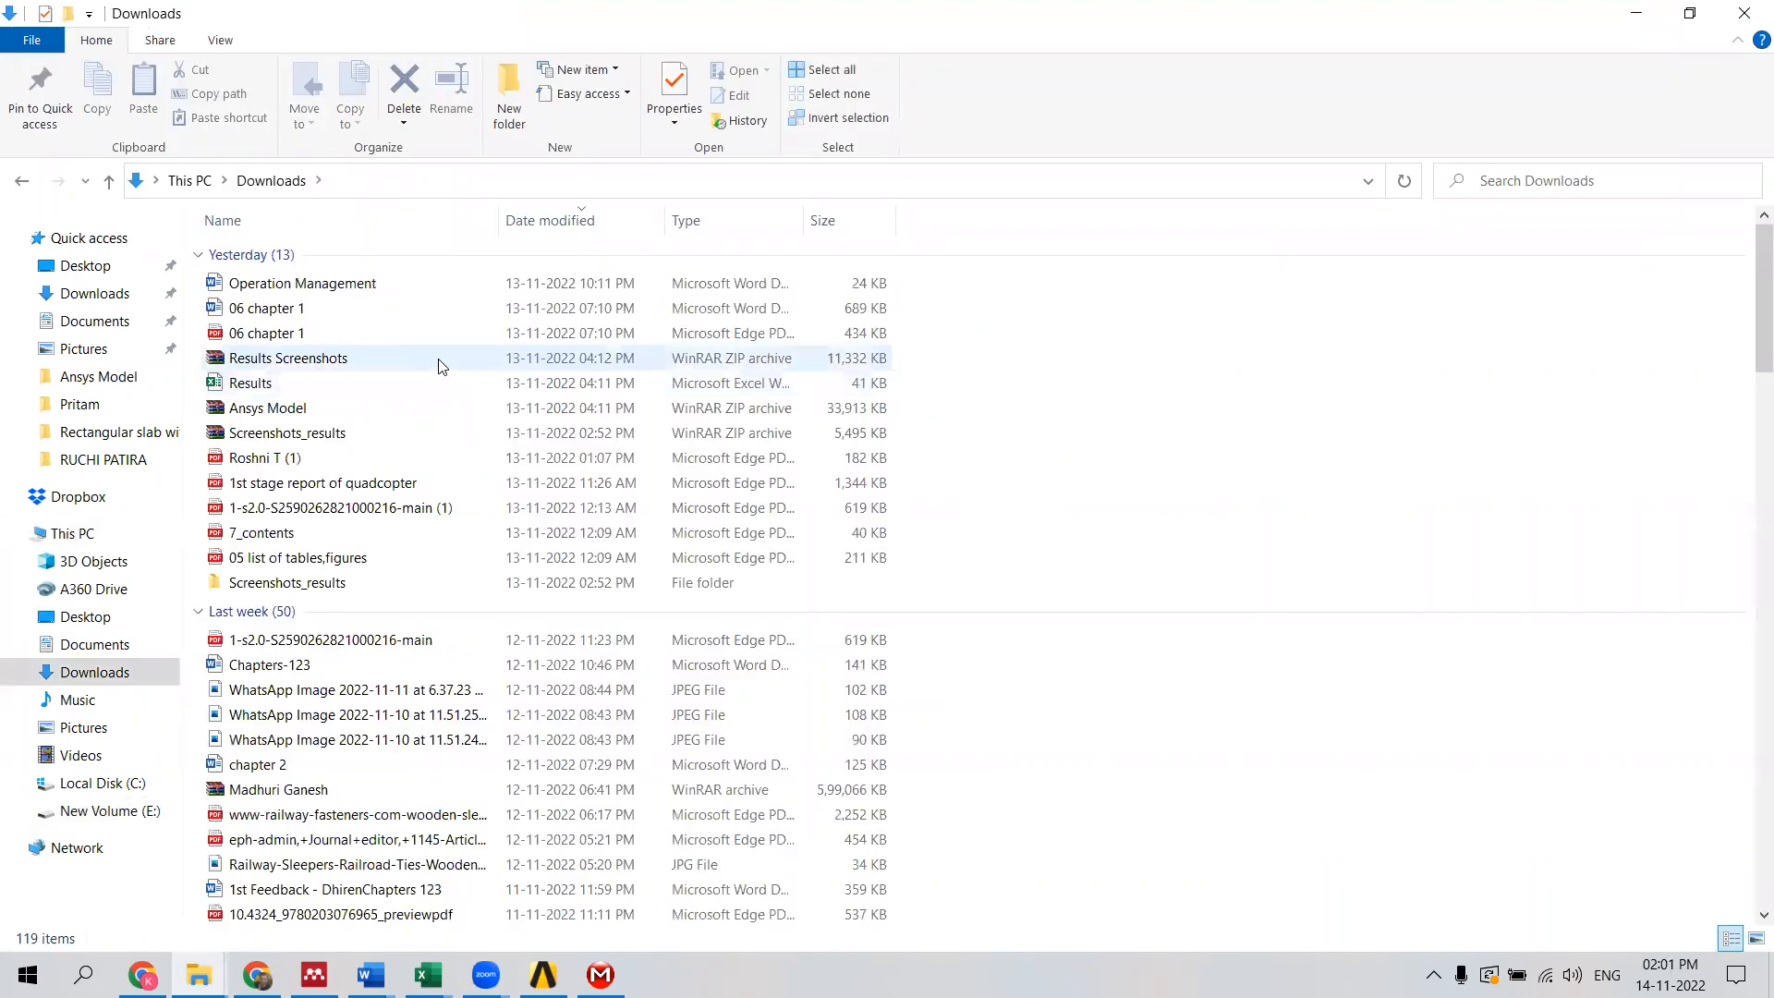
double_click(355, 591)
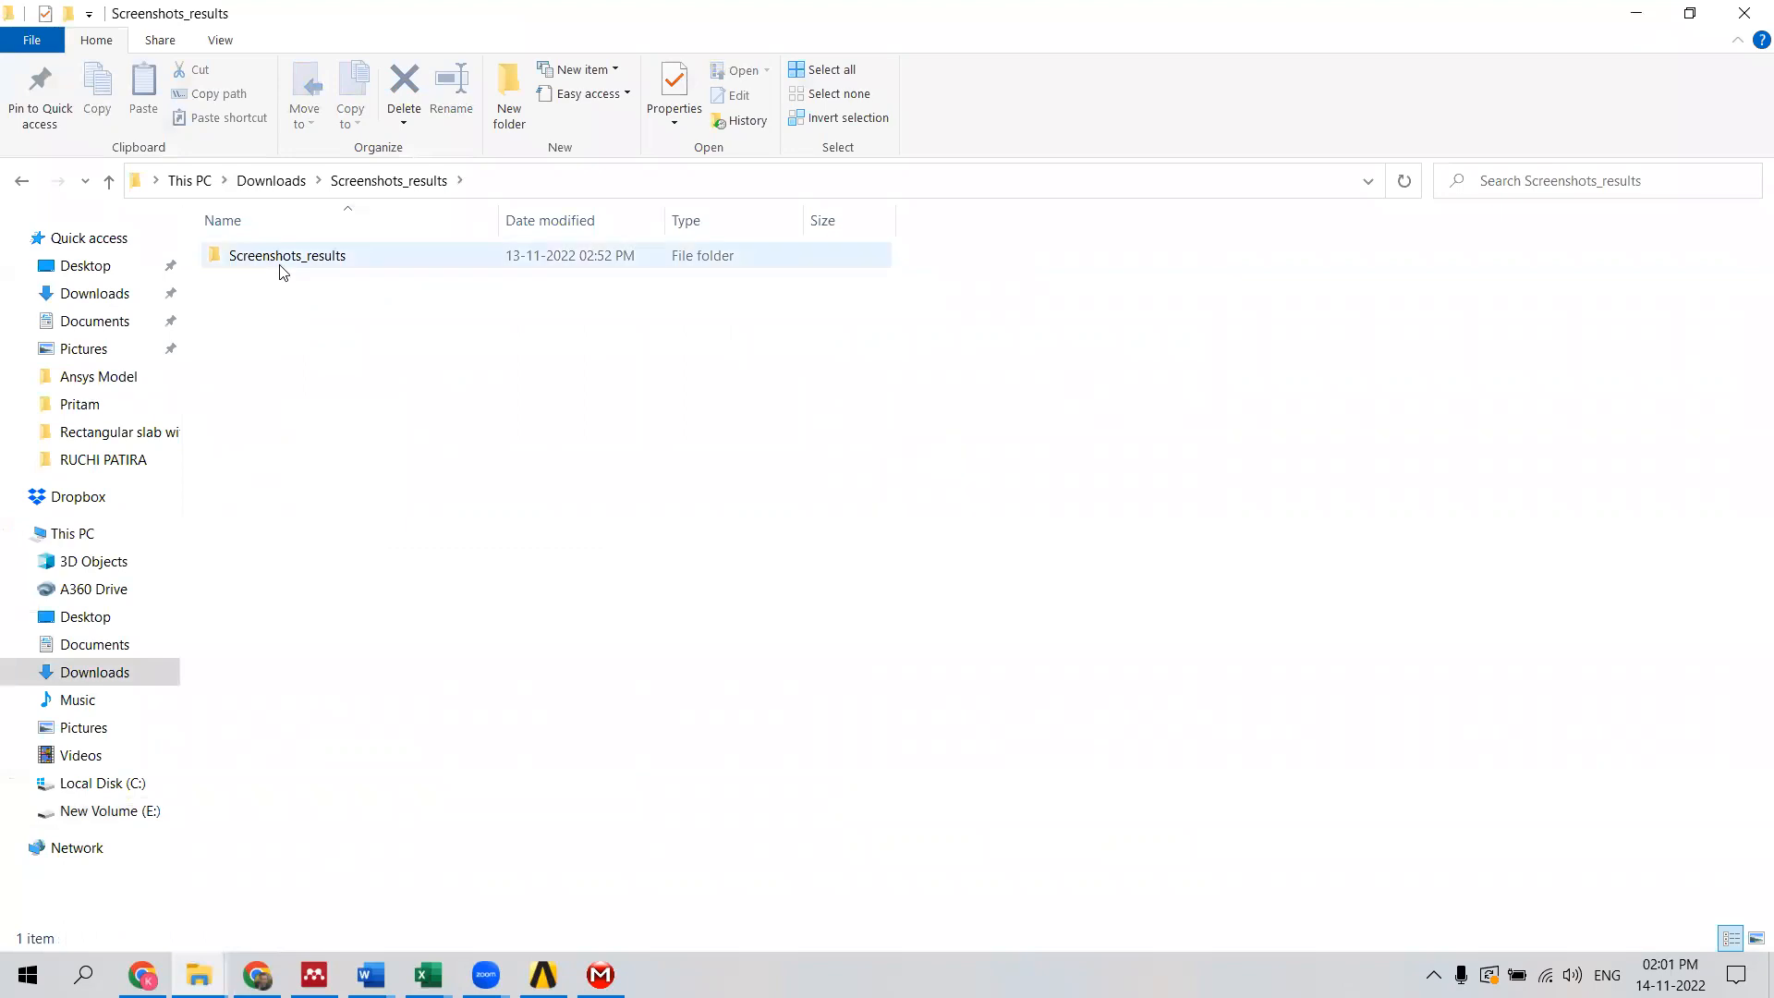
double_click(283, 268)
double_click(406, 281)
click(240, 301)
double_click(240, 301)
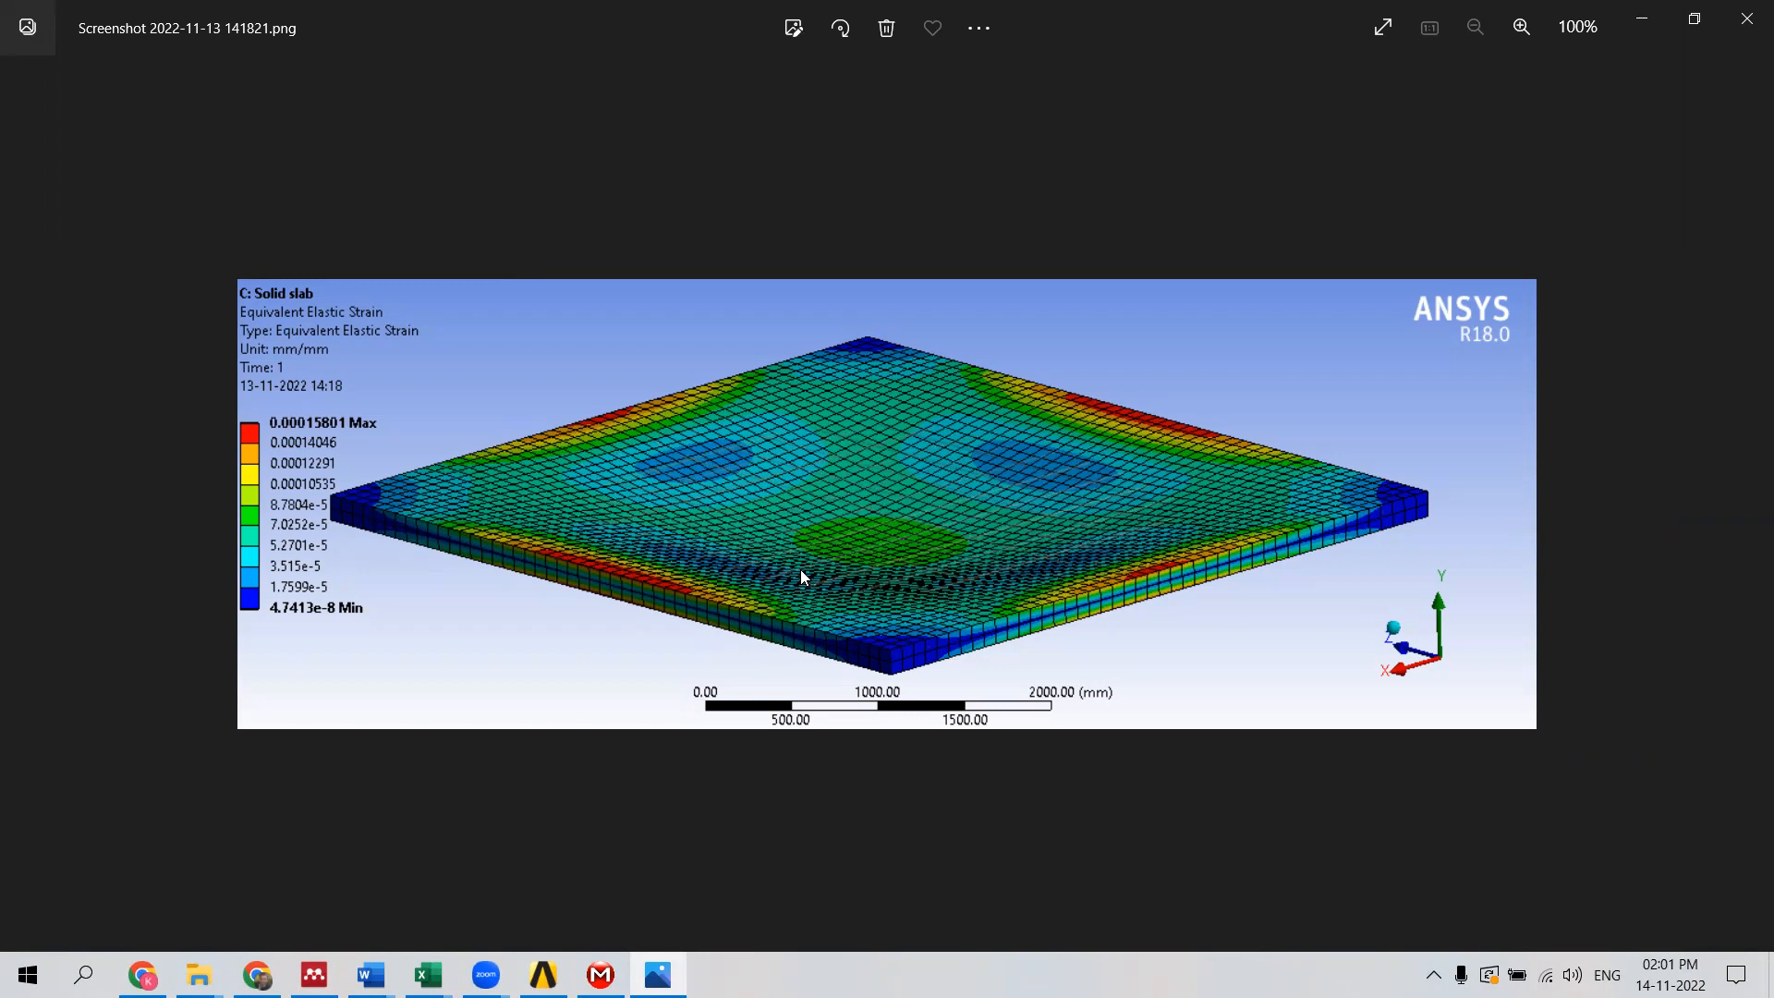
Switch to the Results workbook and check the Total Deformation value of the square slab with circular opening.
click(428, 975)
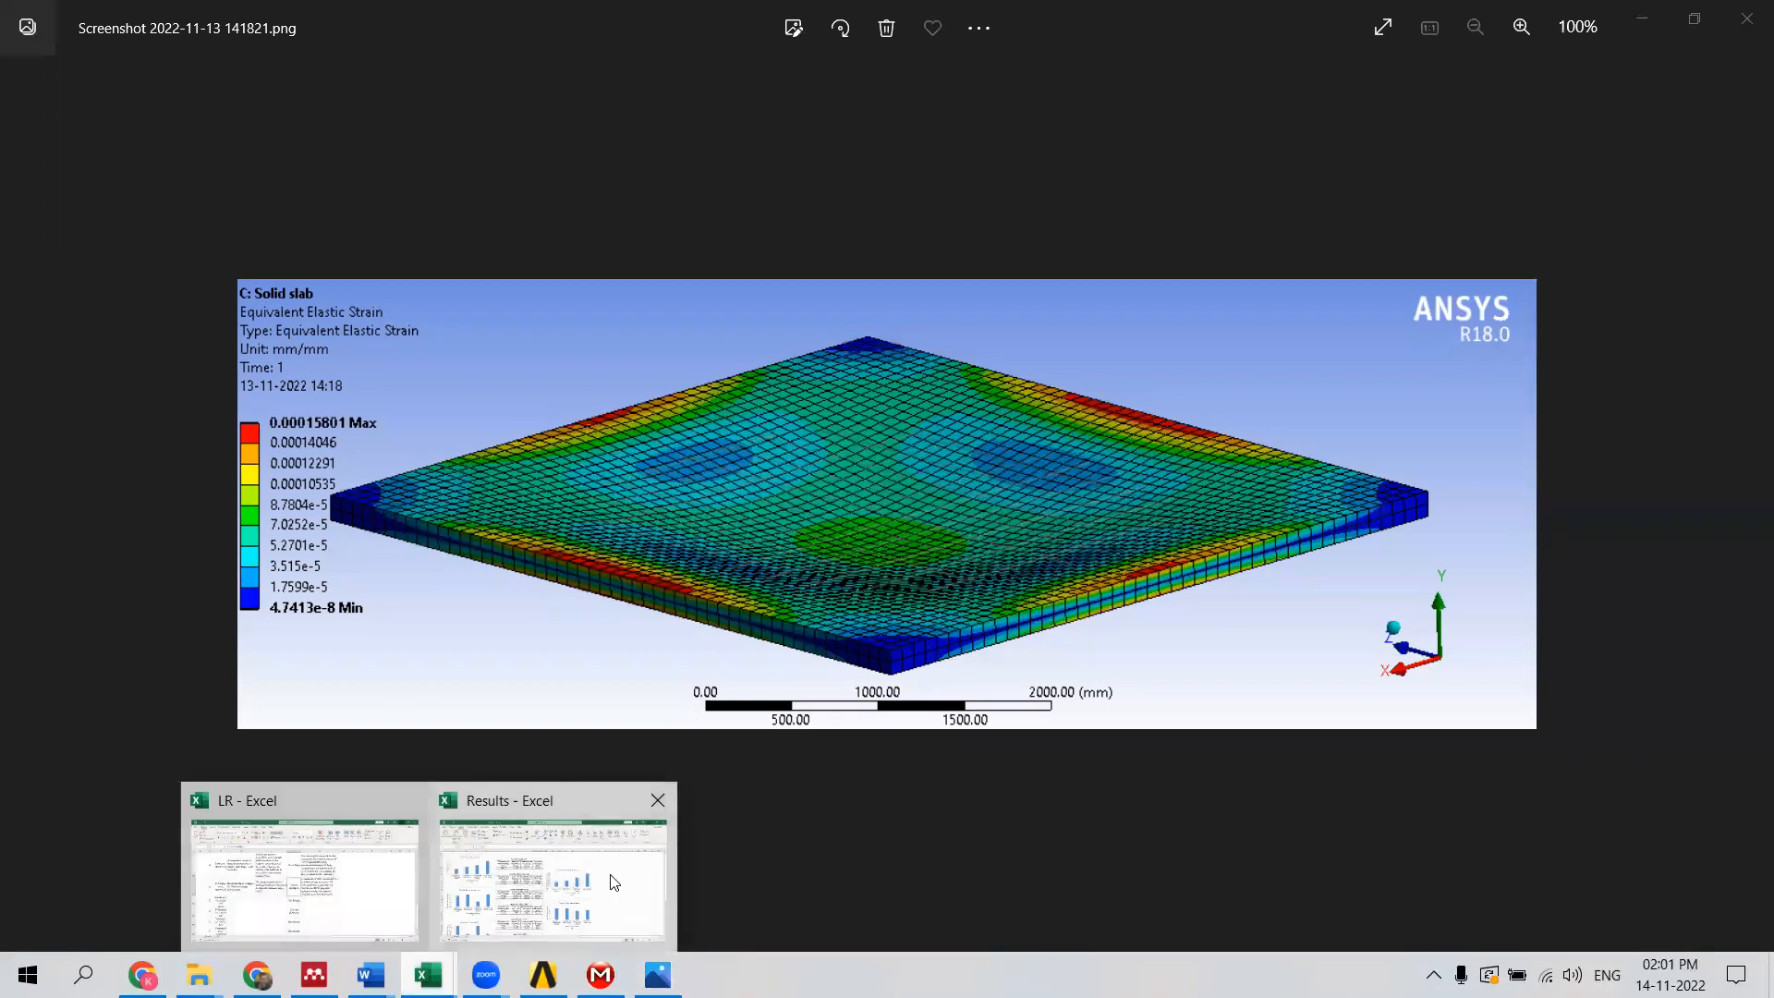
click(553, 877)
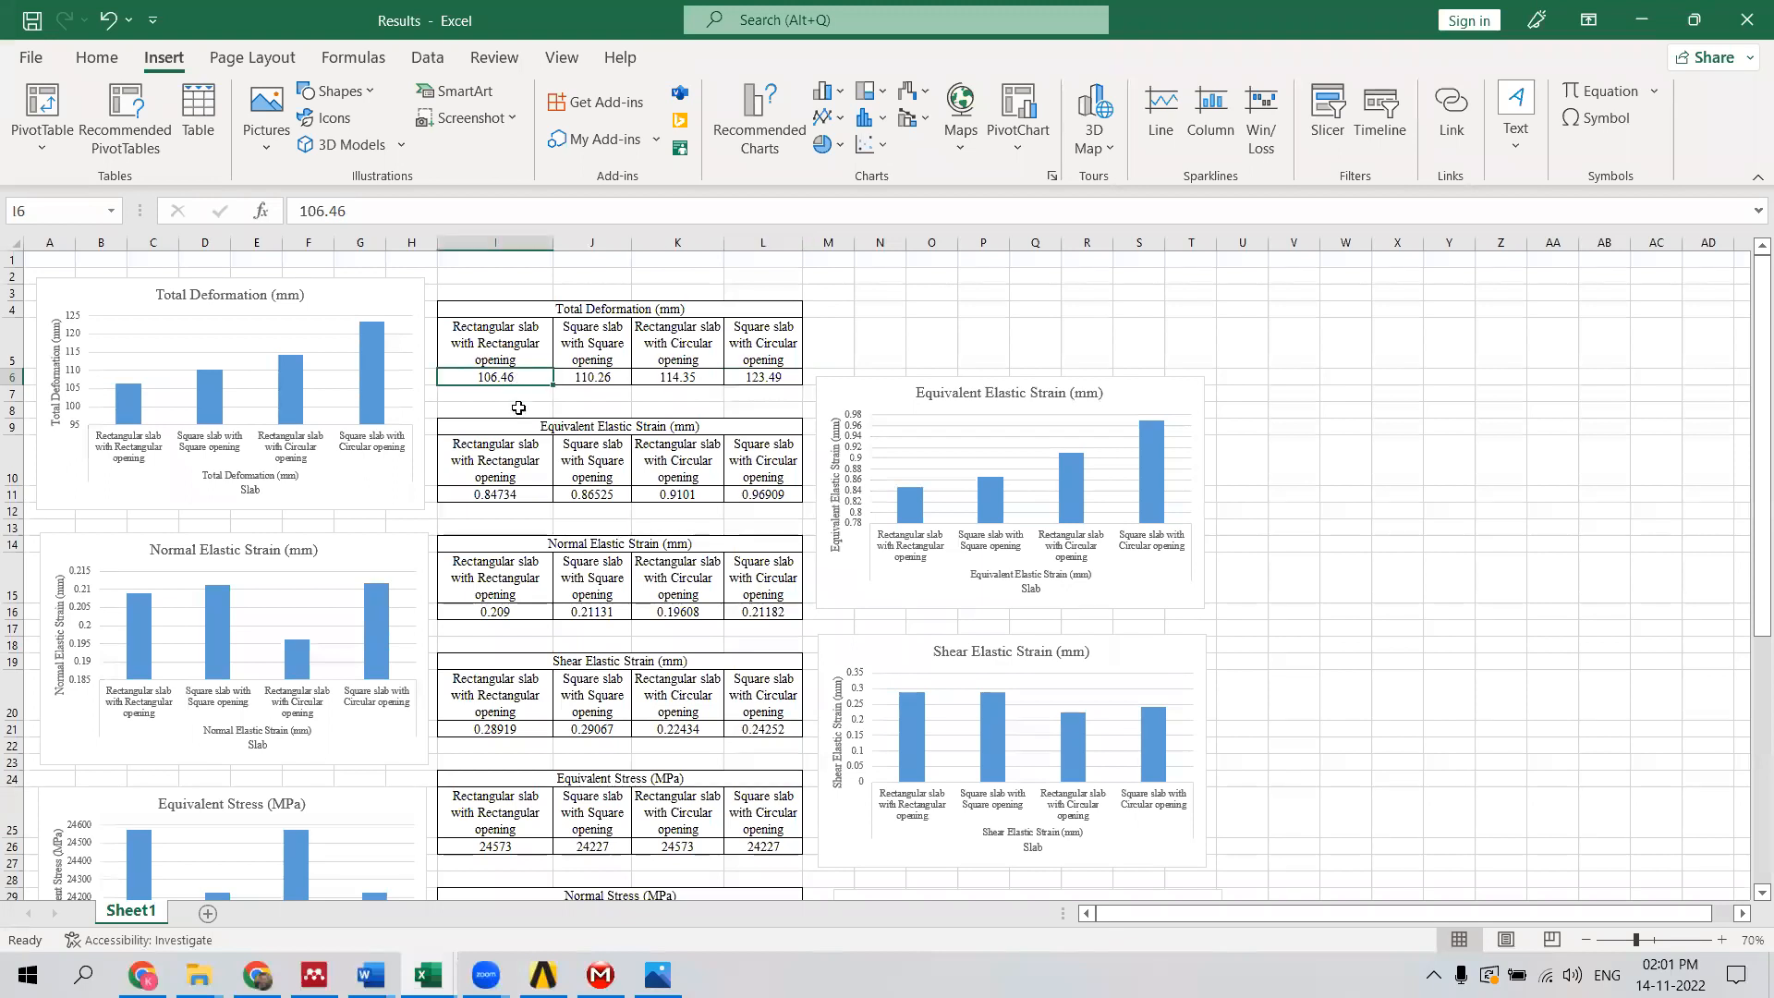
click(759, 374)
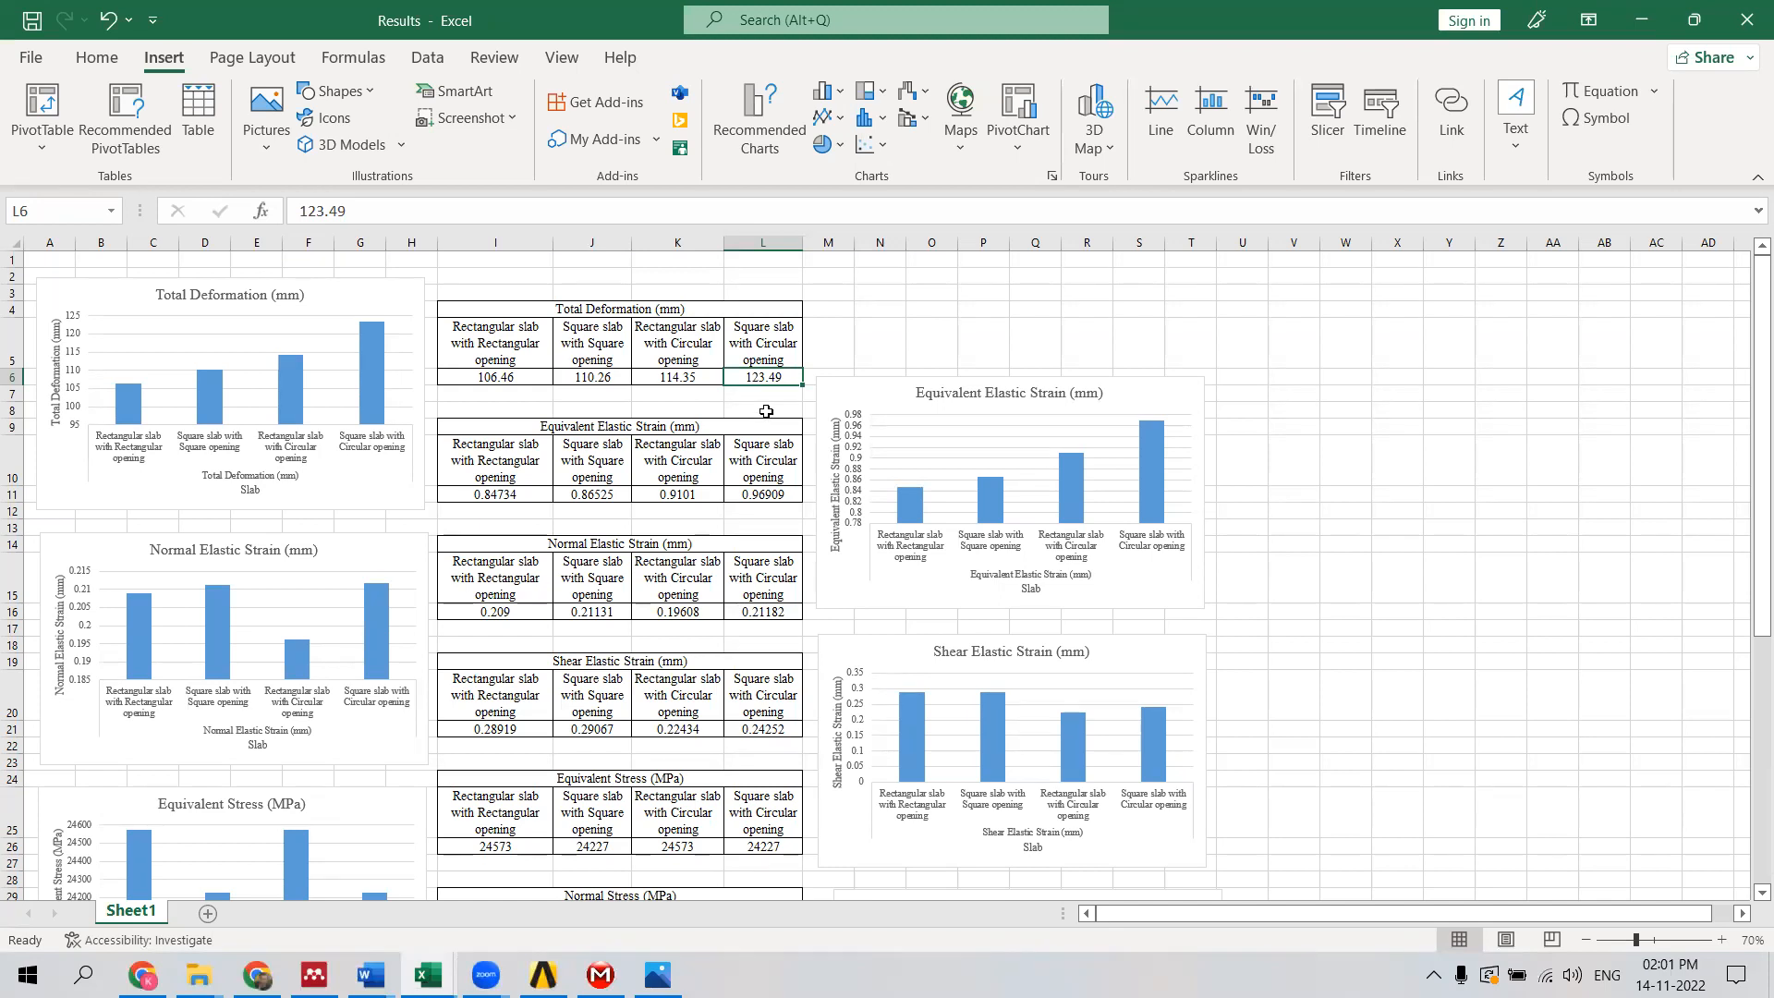
Return to the image viewer, examine the solid slab's normal elastic strain and total deformation screenshots, and minimize the viewer.
key(alt+Tab)
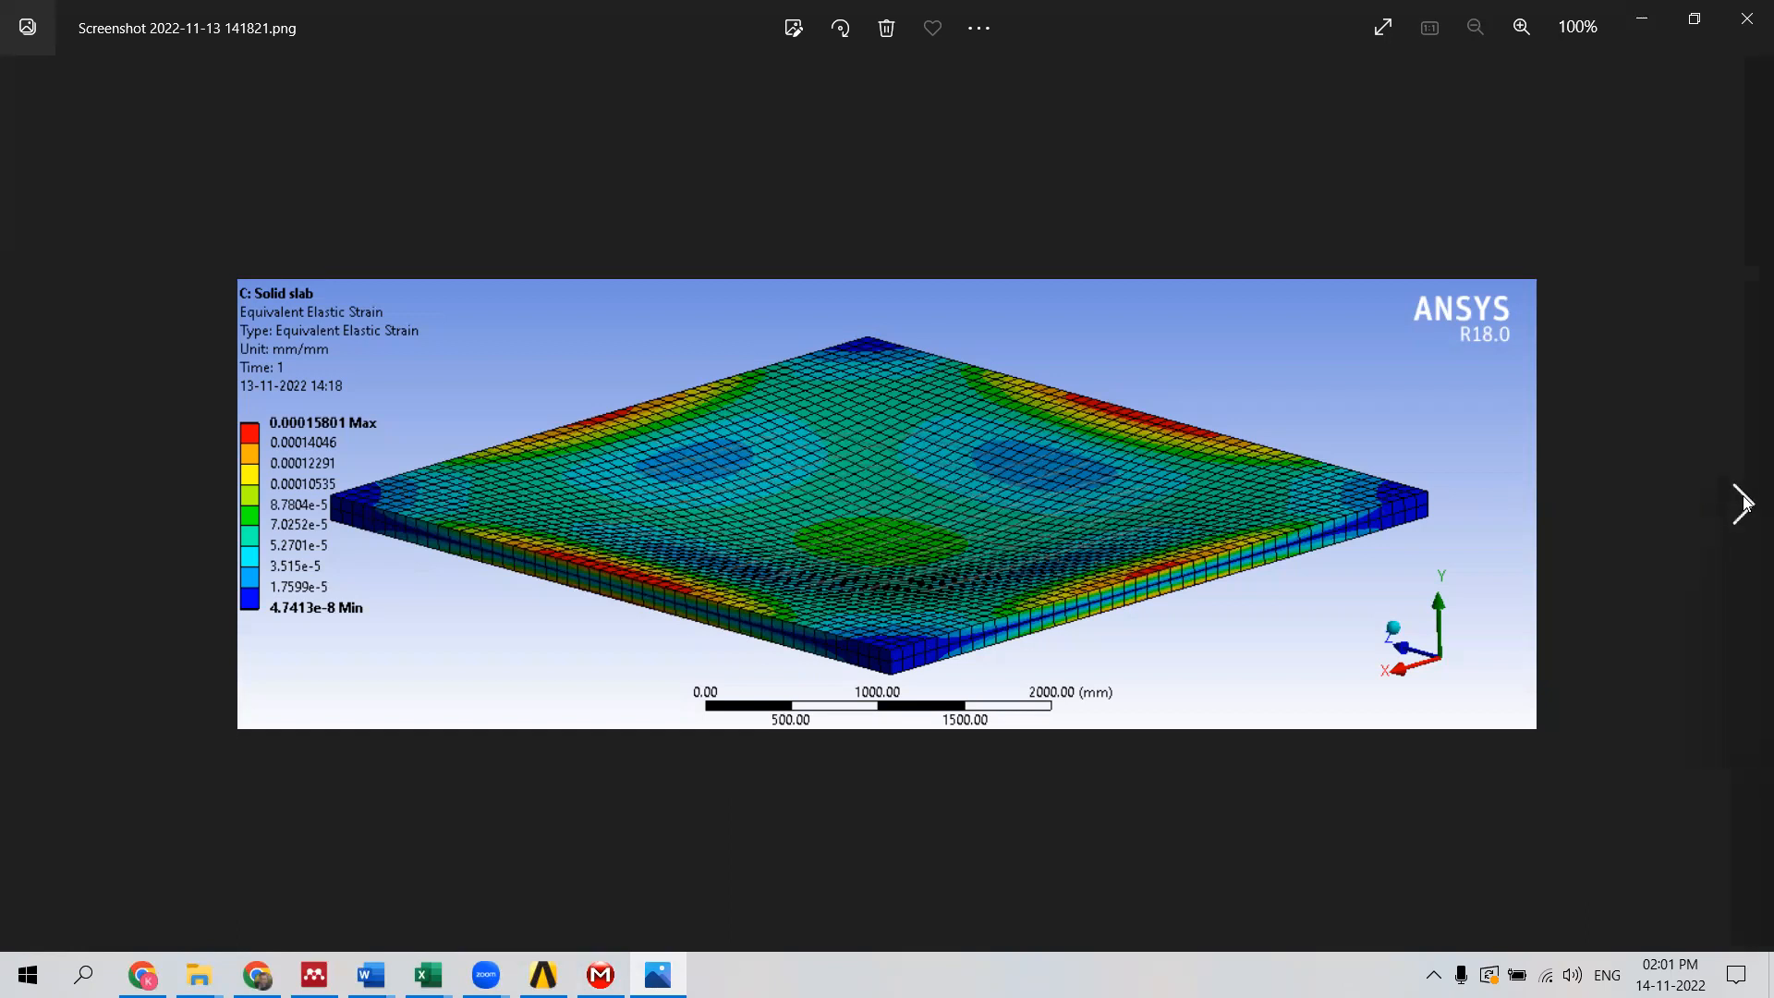
click(1742, 502)
click(1743, 501)
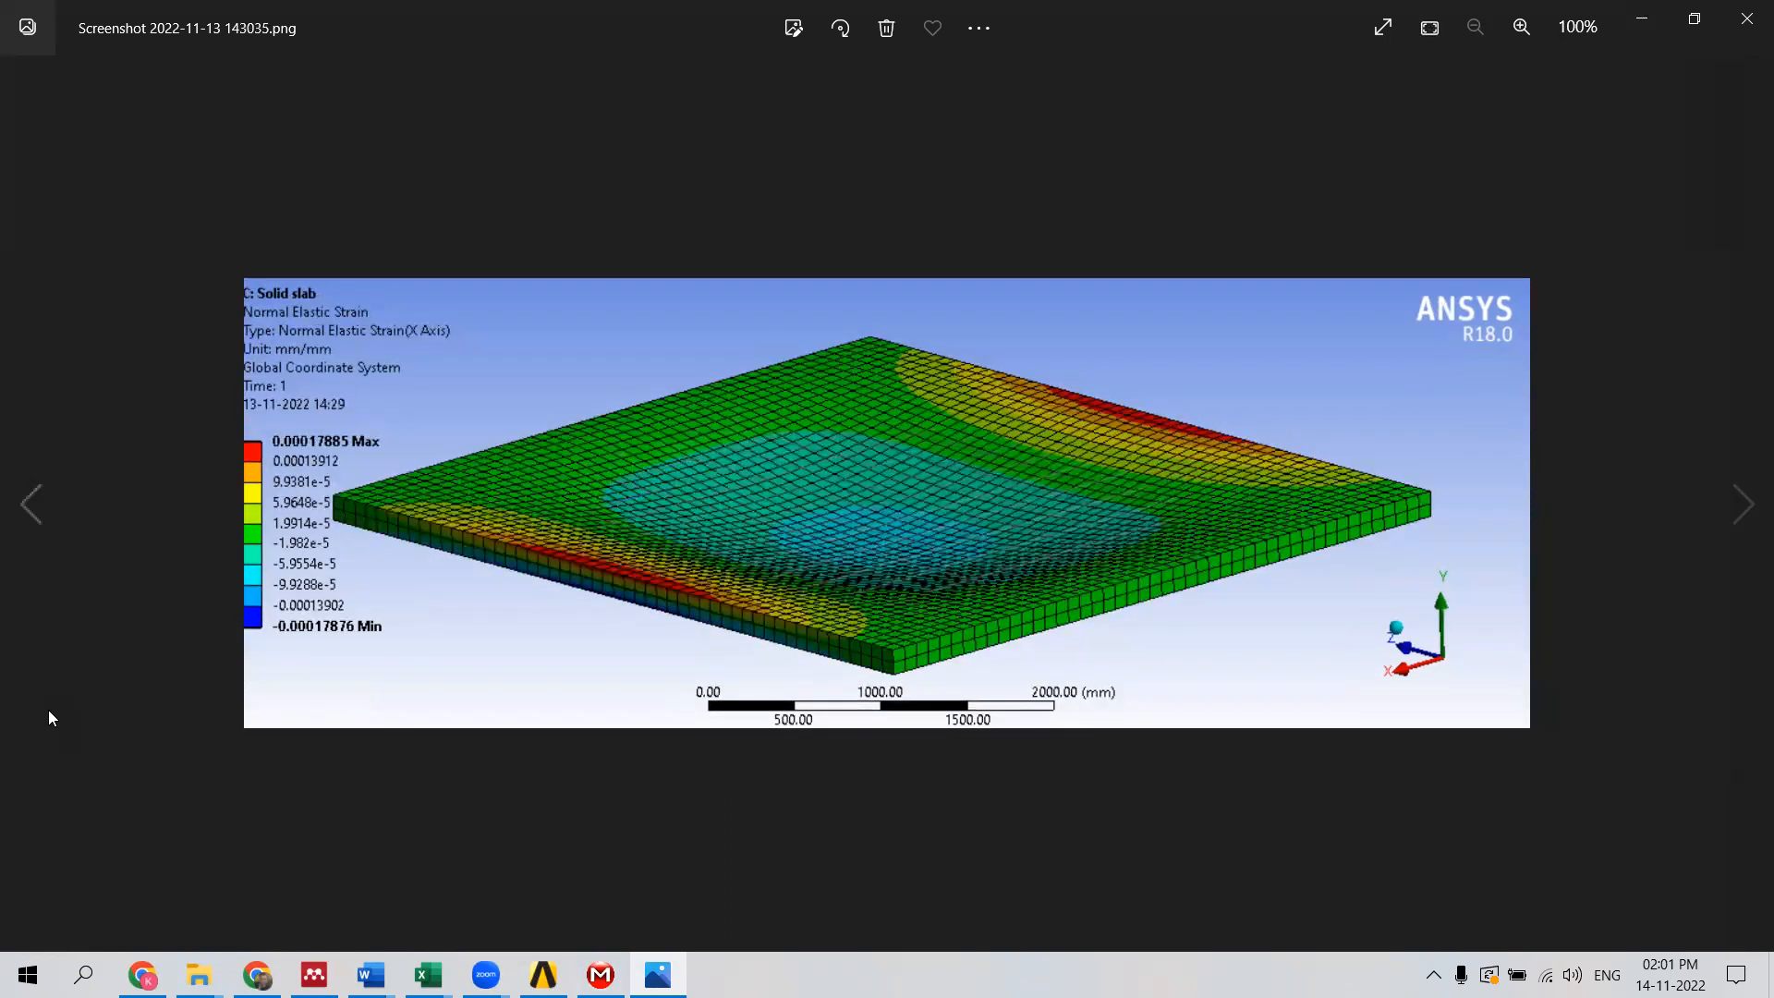
click(30, 504)
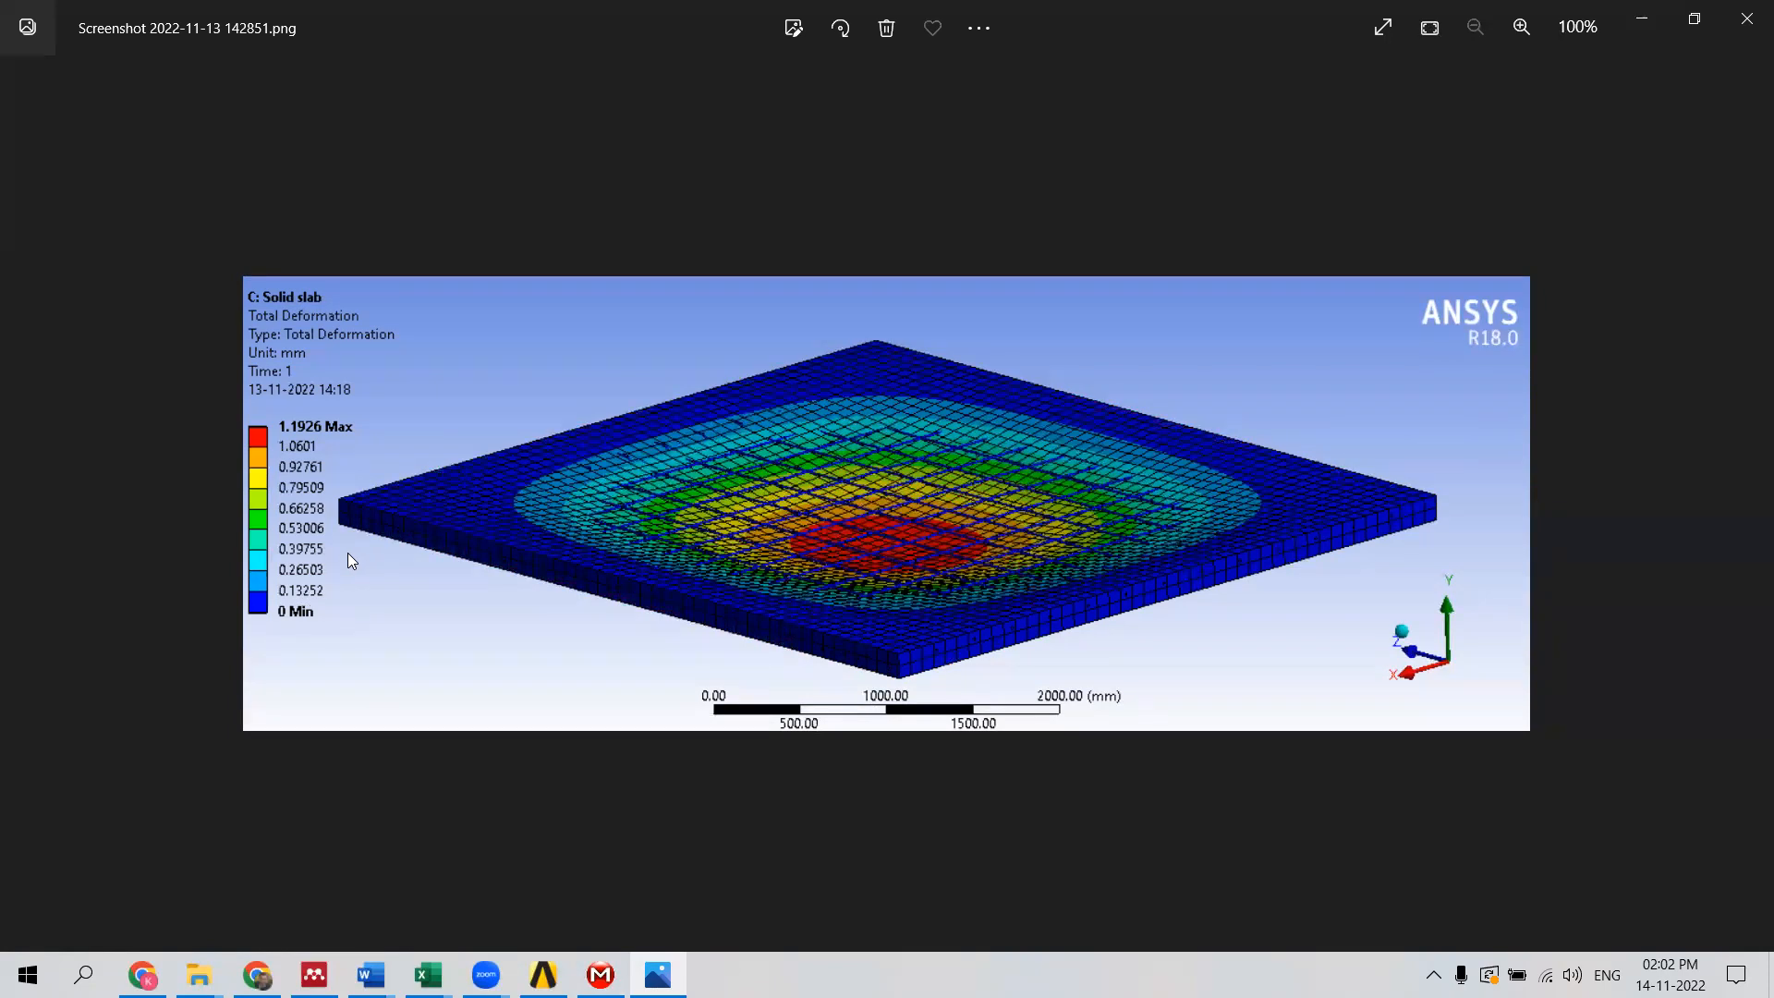
click(1642, 18)
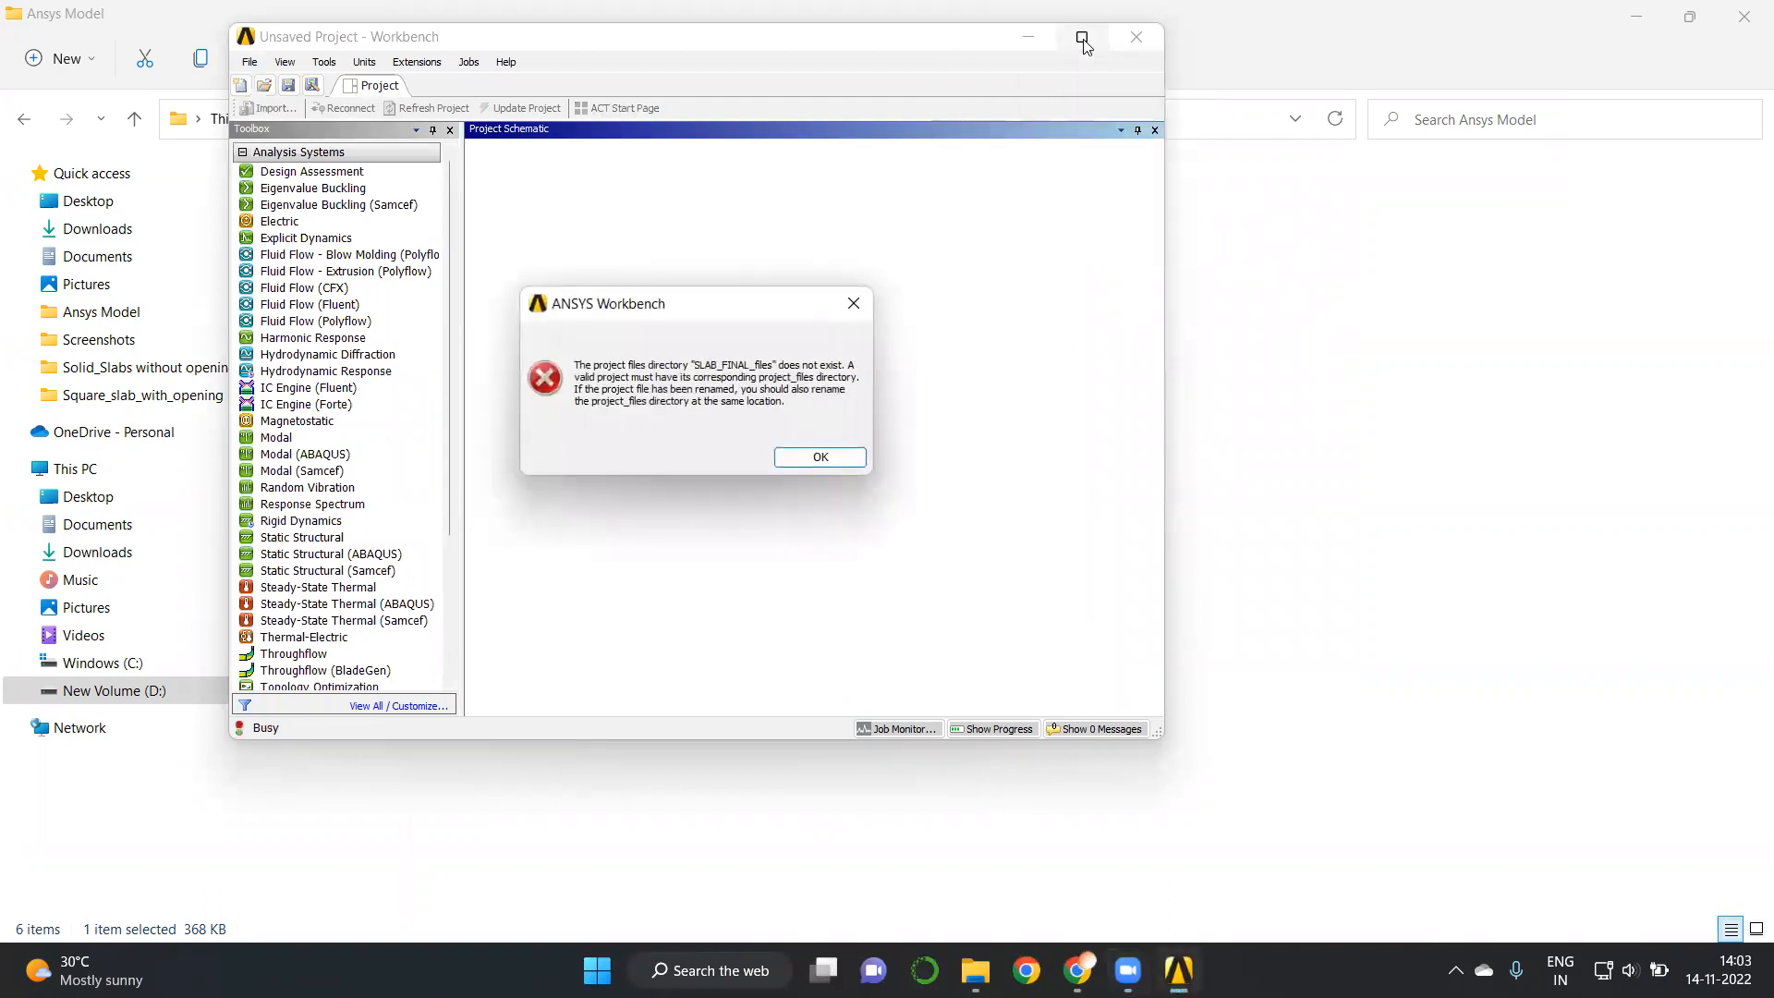
Dismiss the Workbench error about the SLAB_FINAL_files project directory.
click(862, 311)
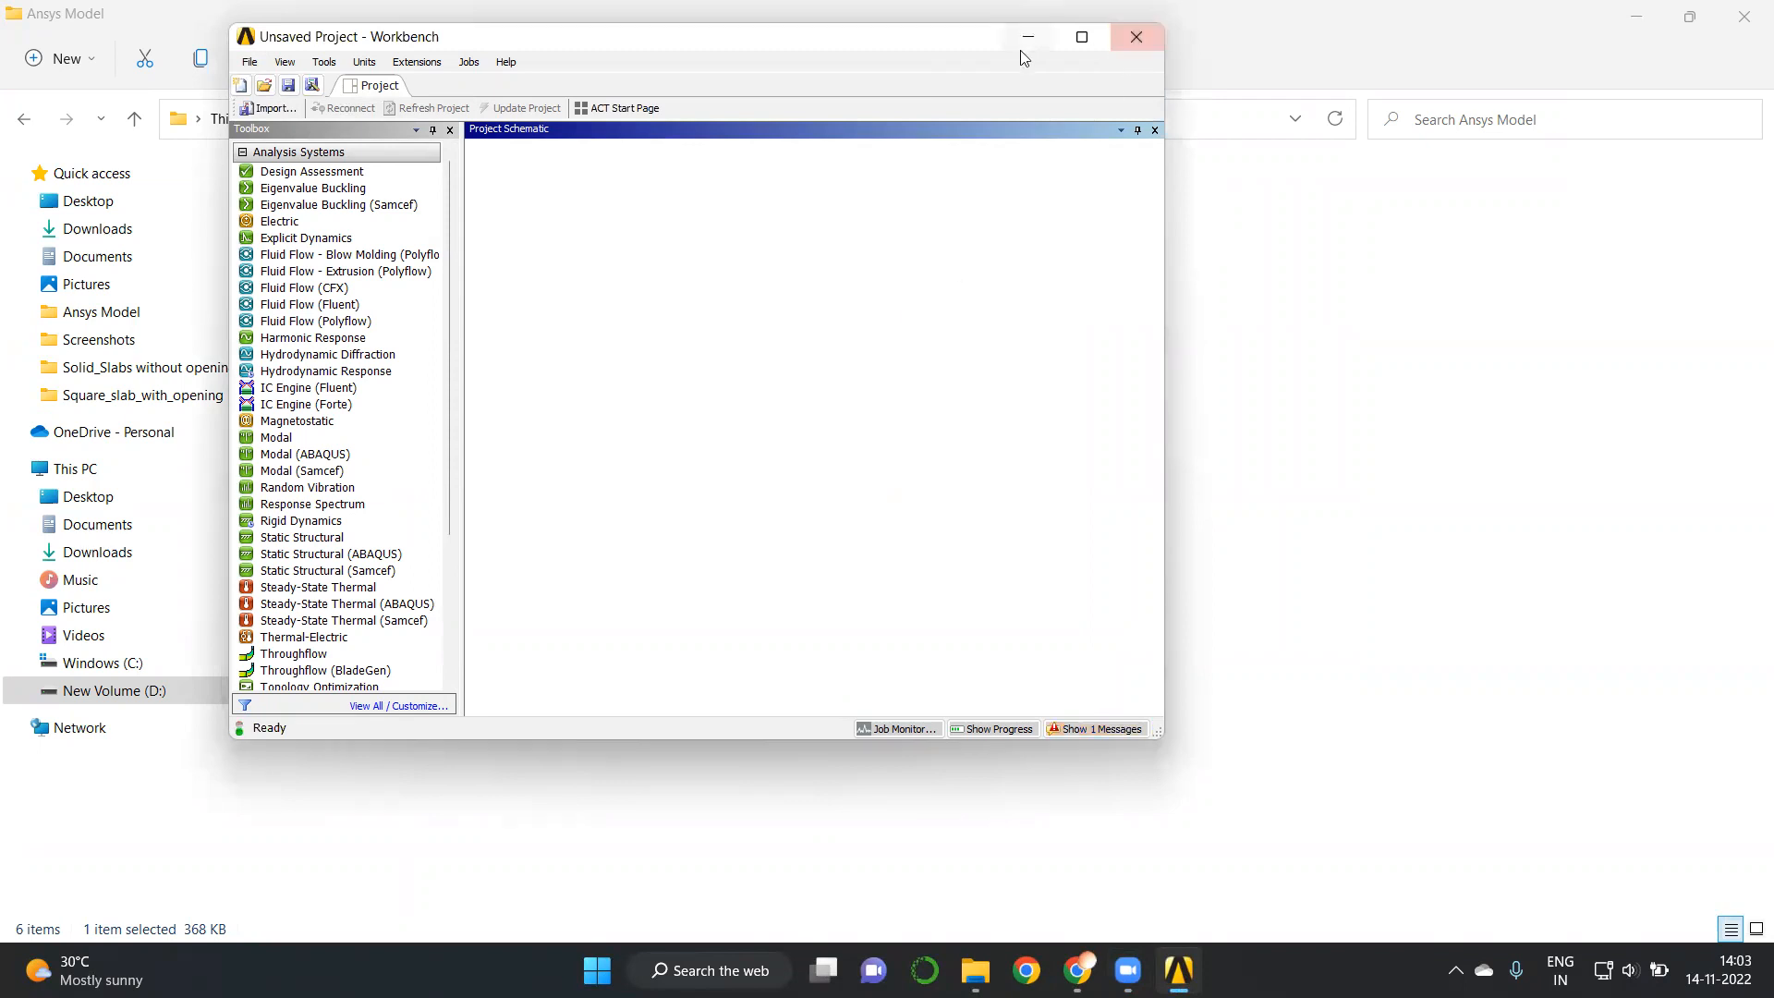
Close the empty Workbench window and try to open the Slab project from the Ansys Model folder.
click(1136, 39)
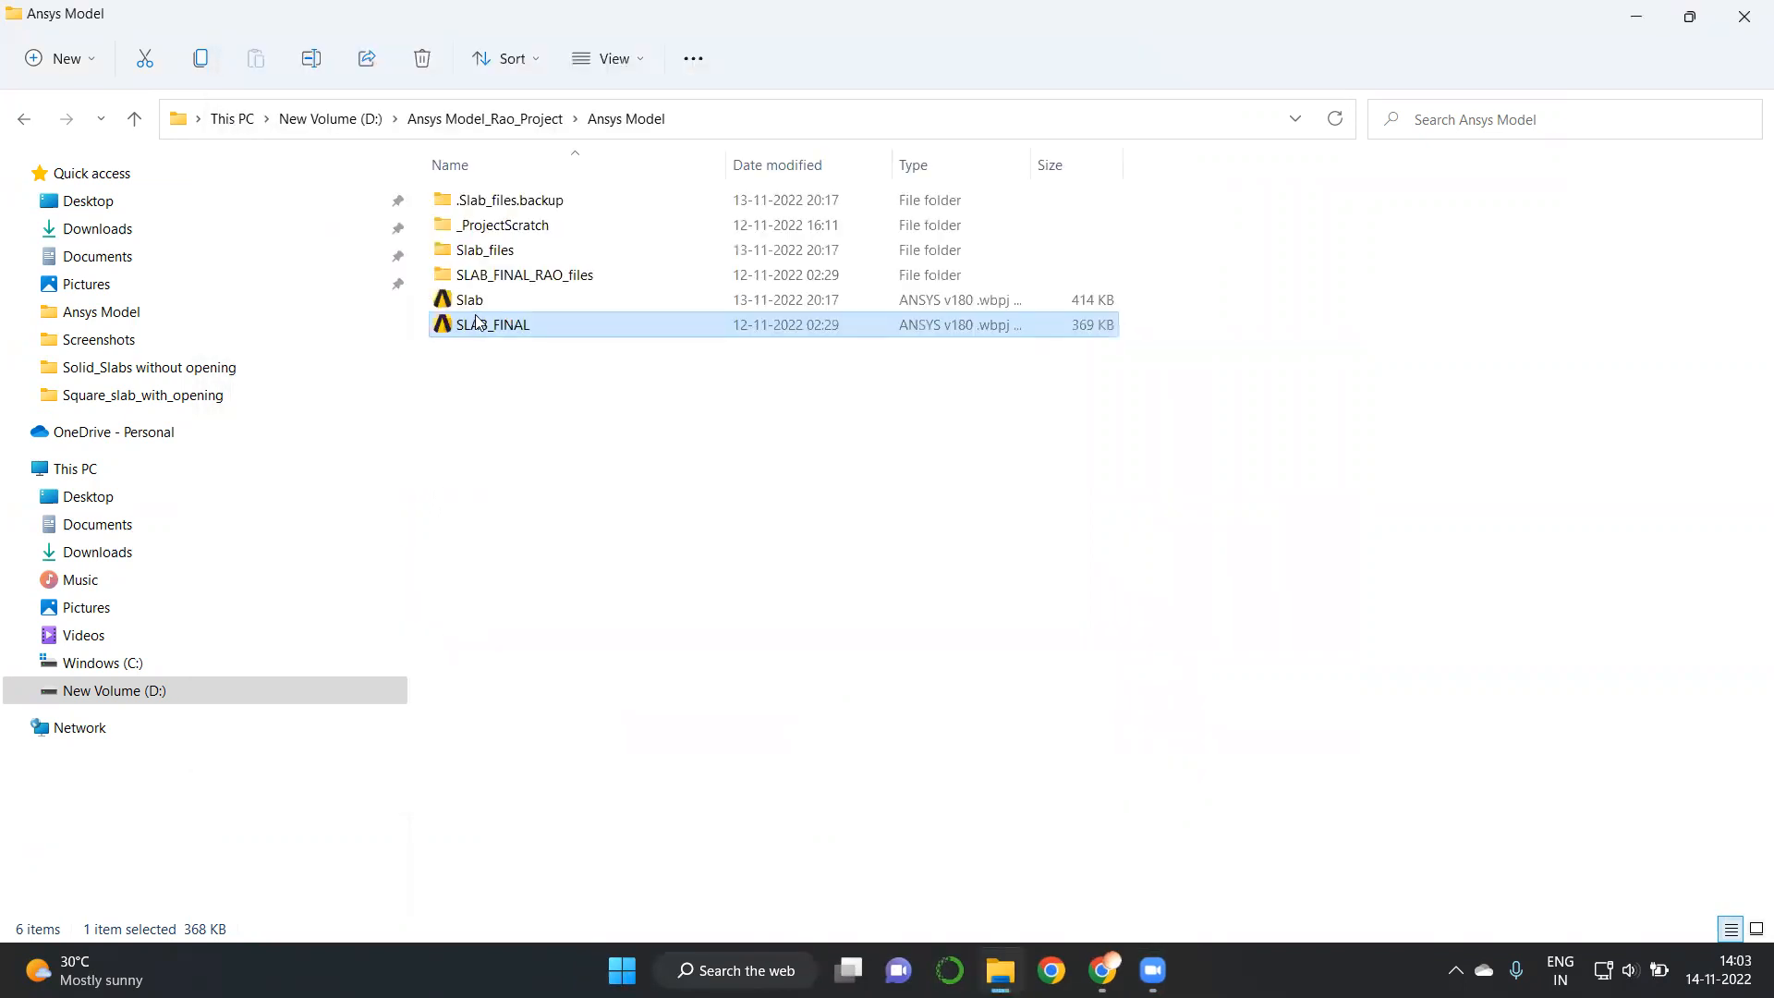
click(477, 301)
double_click(478, 301)
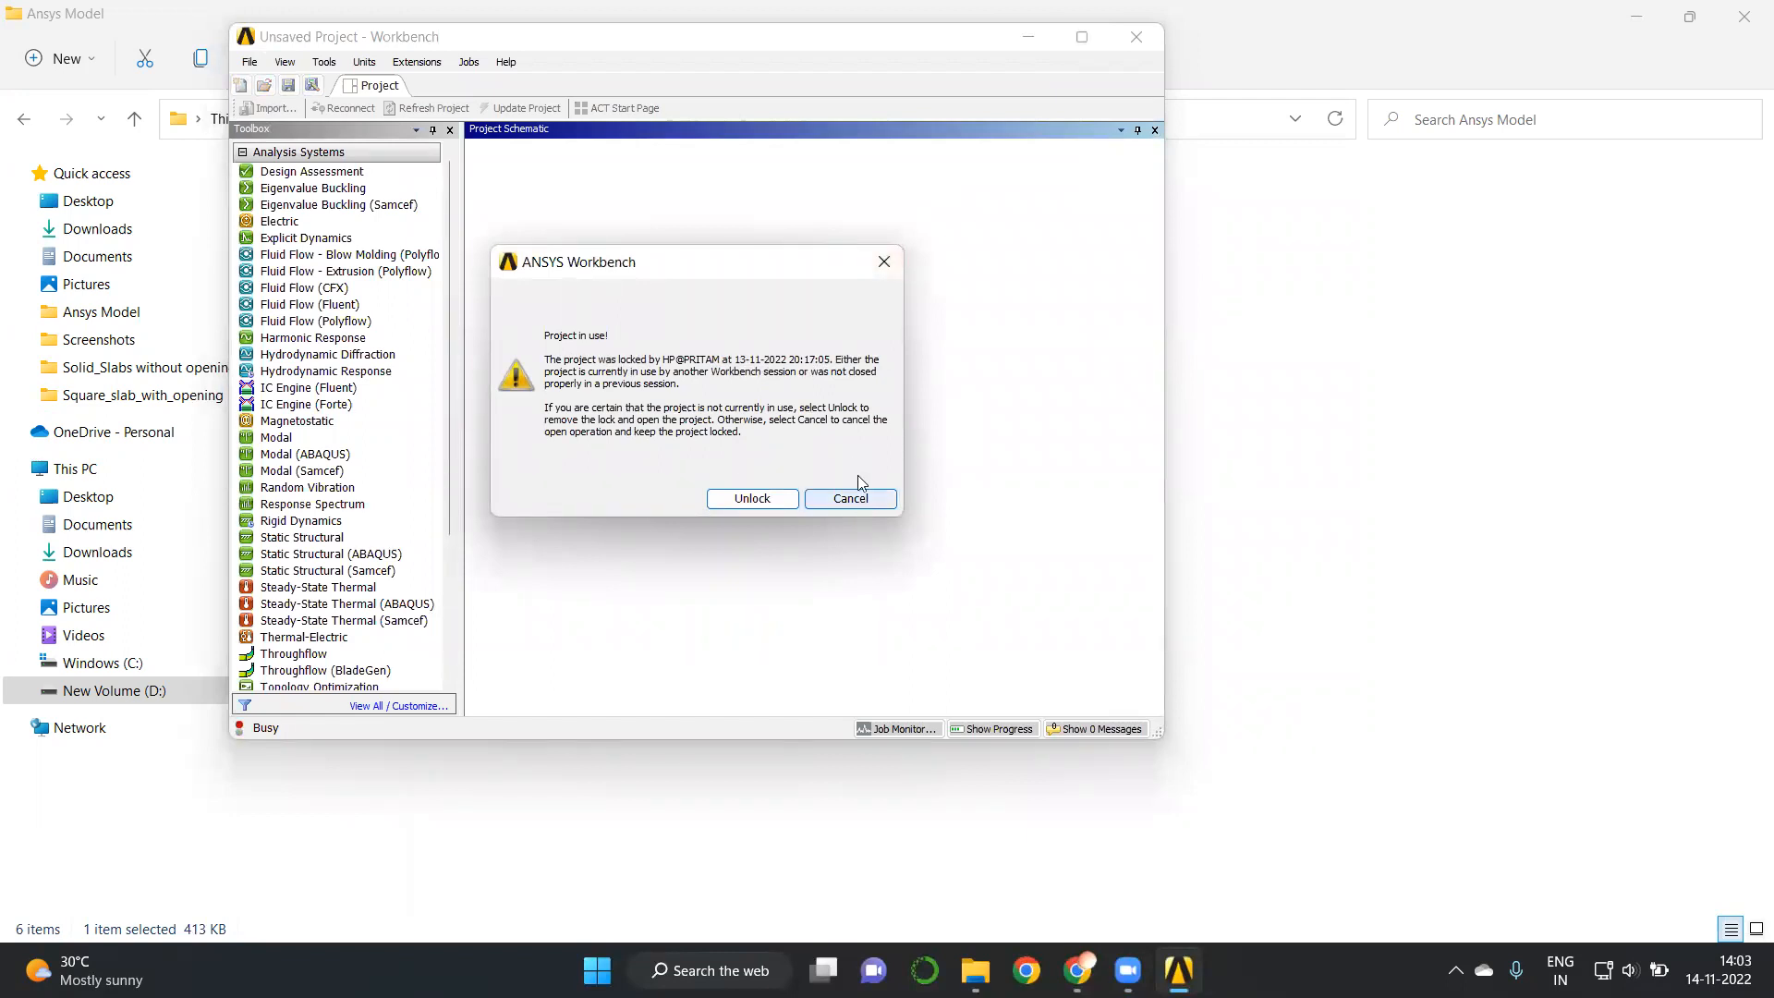
click(892, 264)
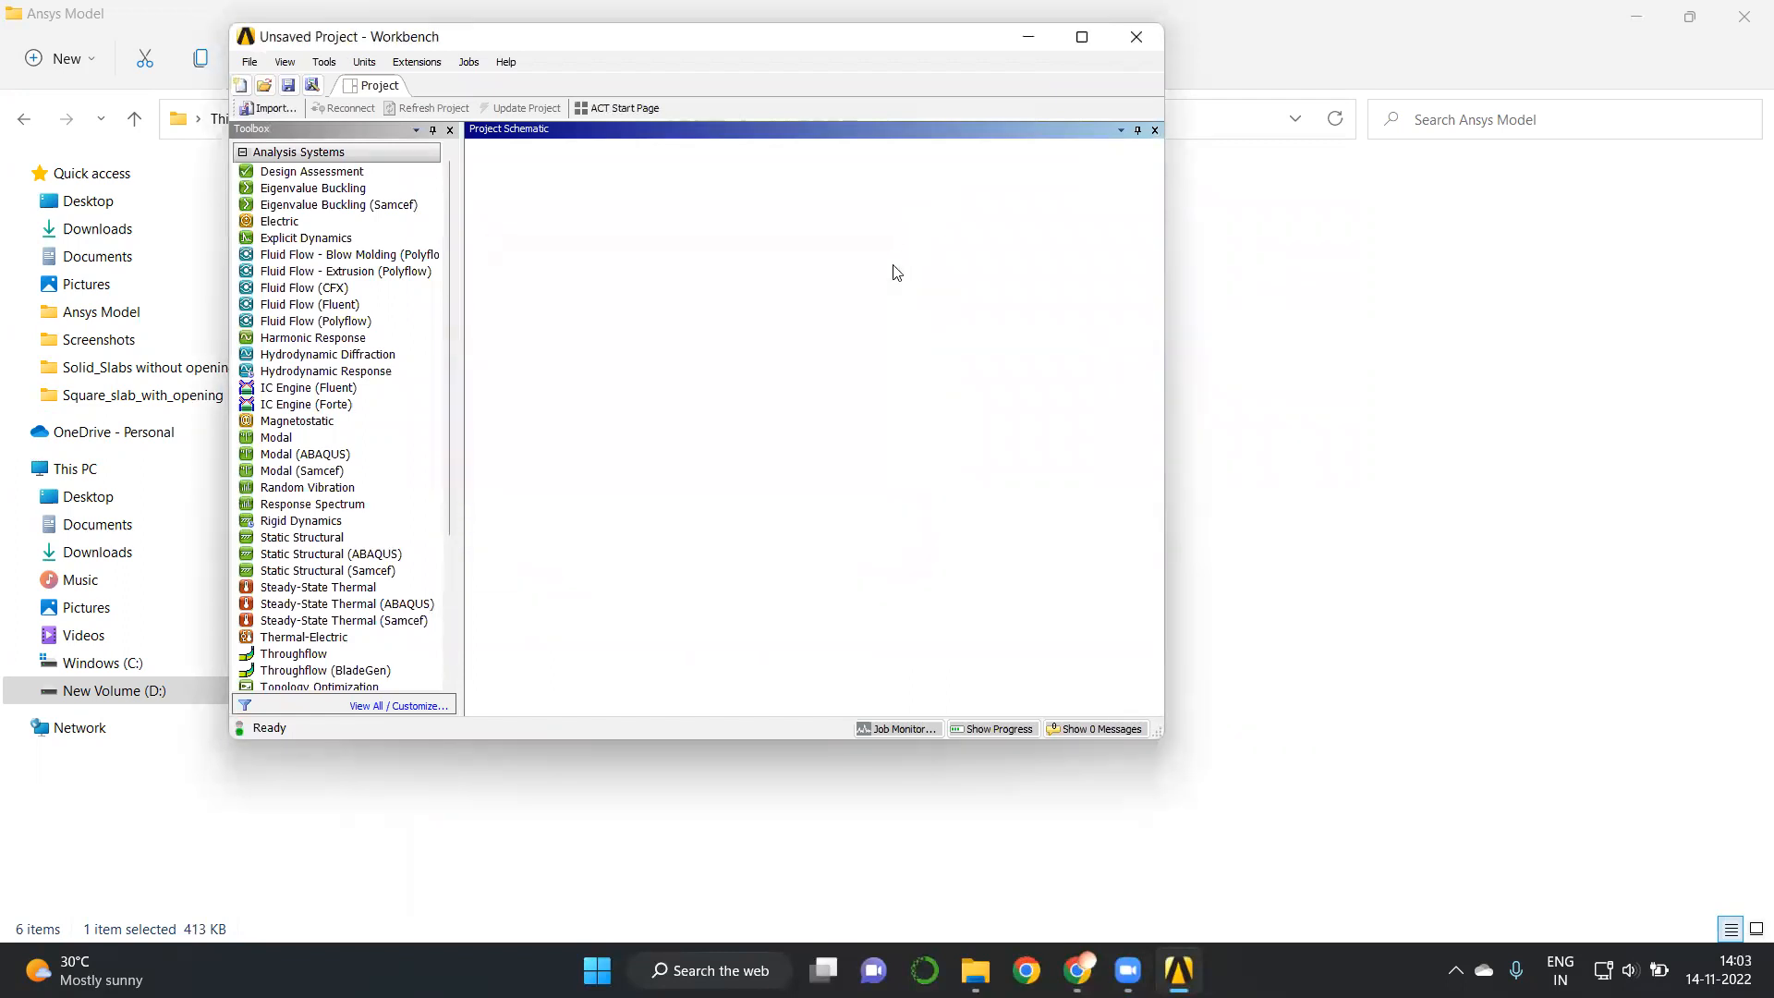
click(1081, 37)
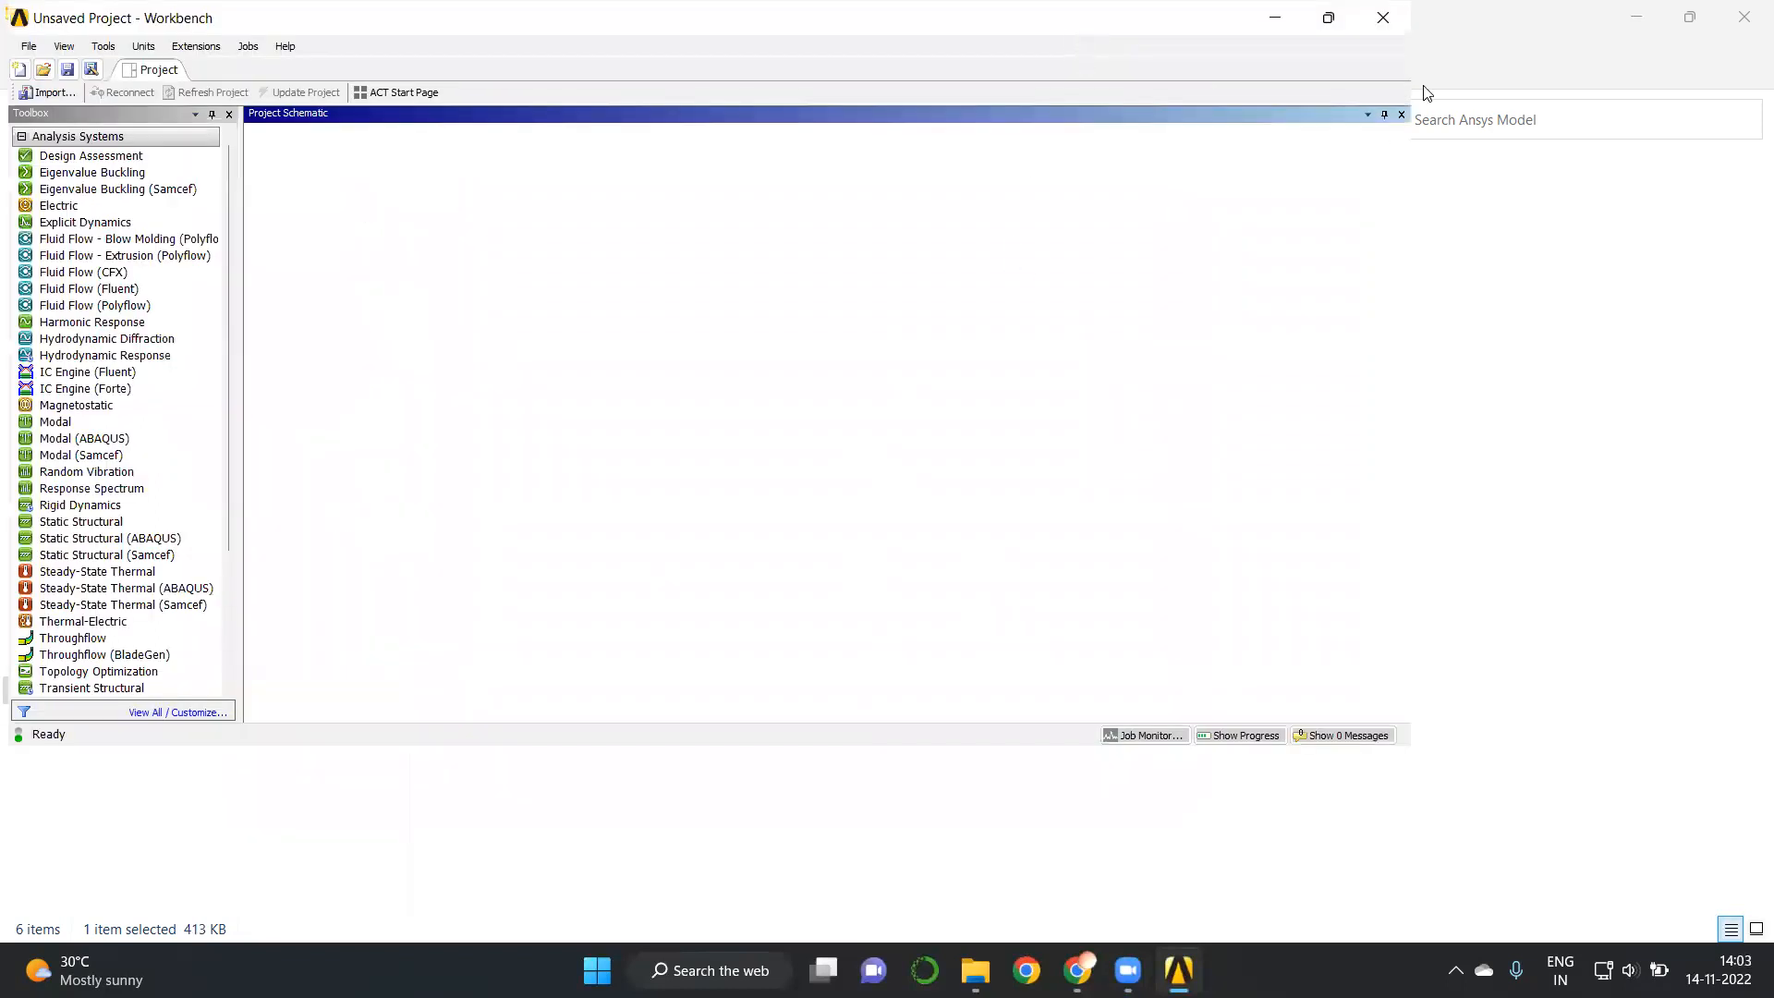
click(1329, 18)
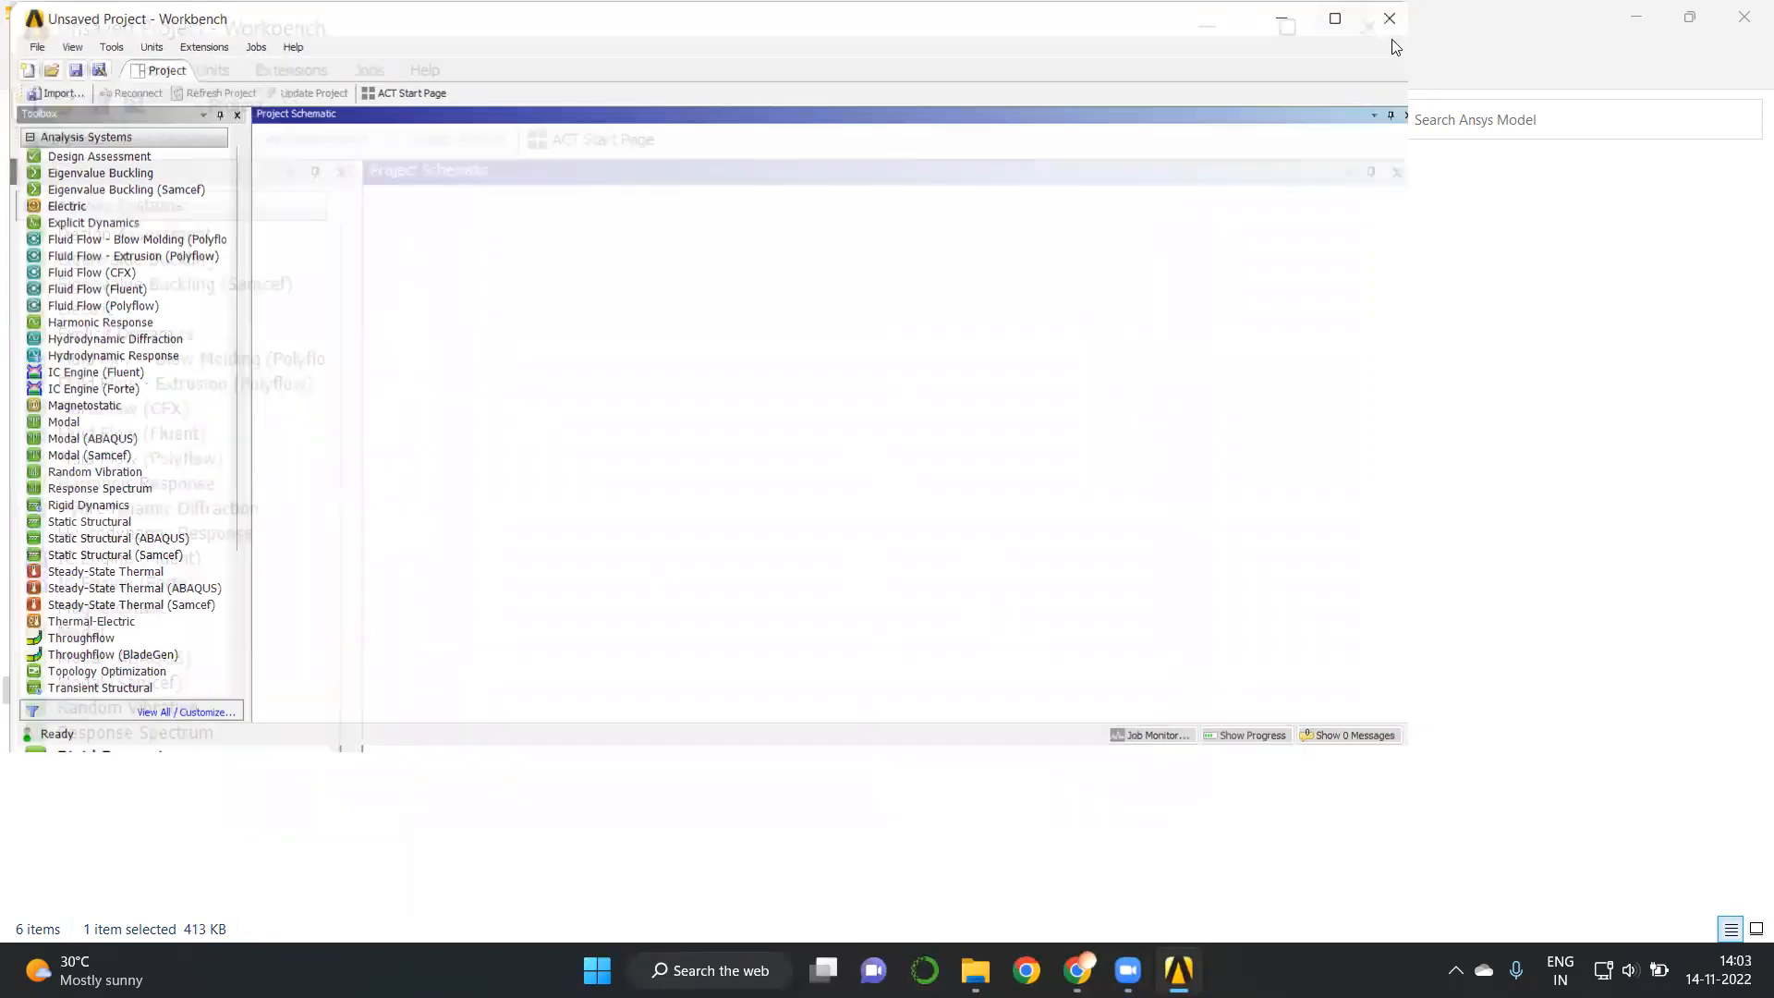
click(1084, 53)
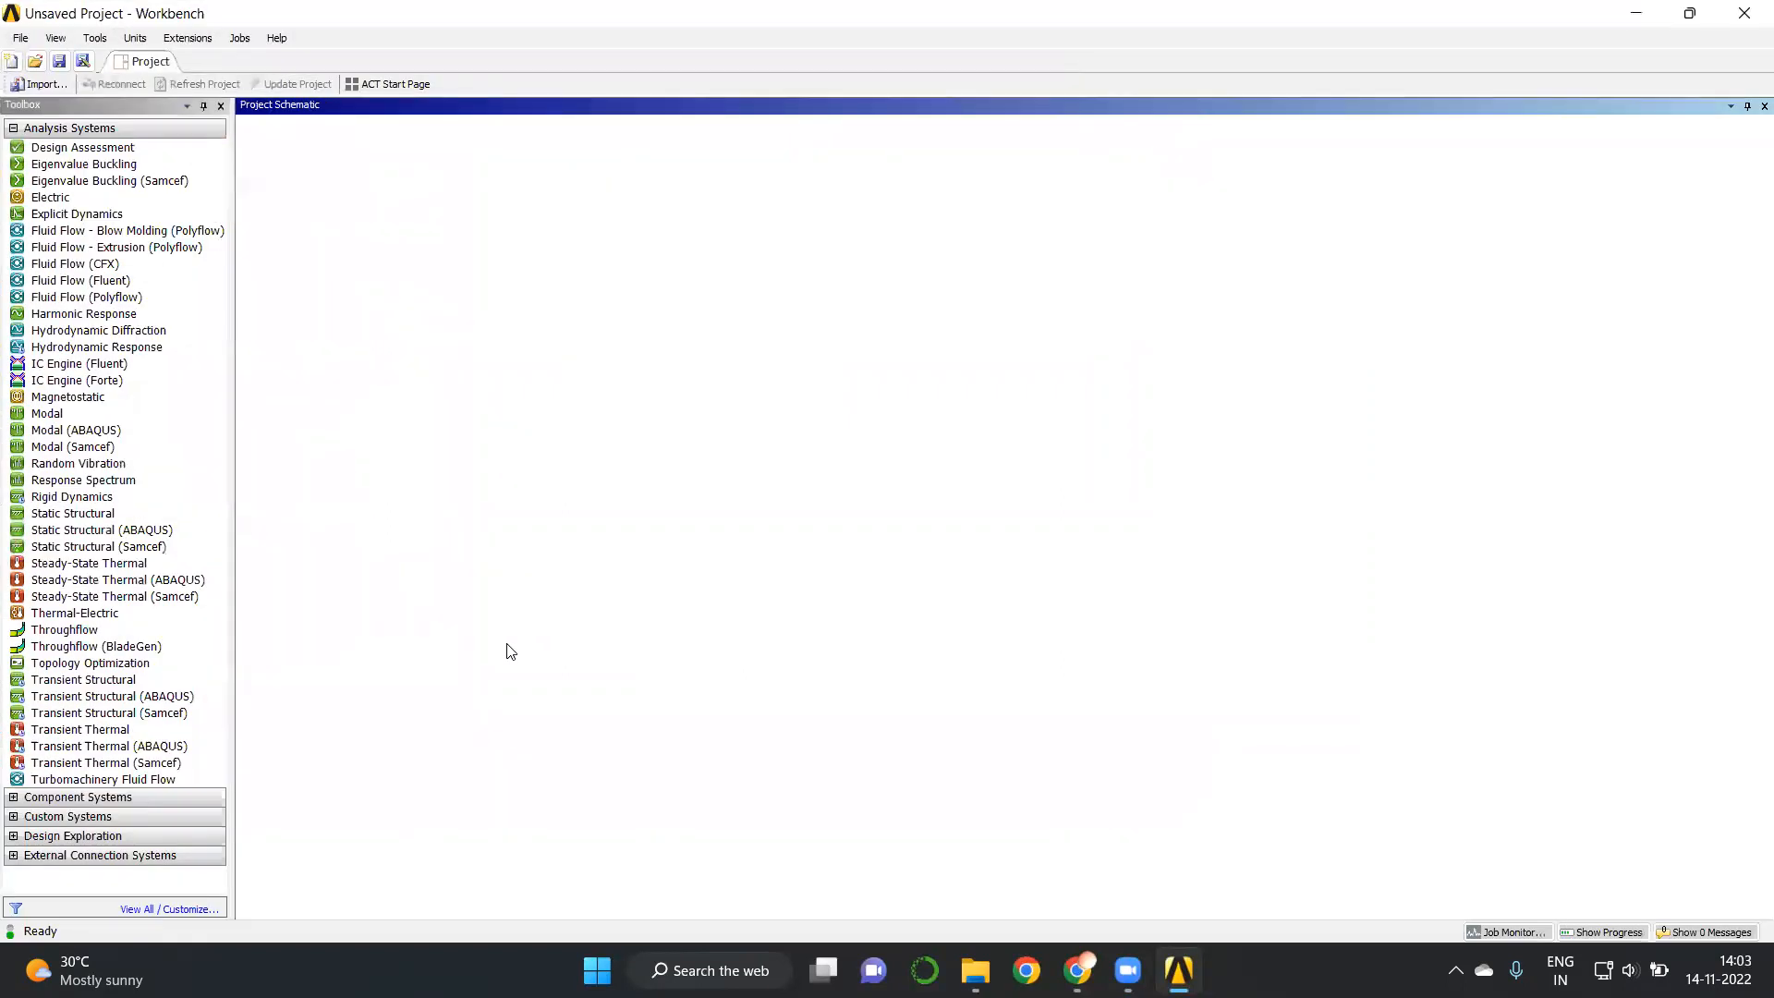
click(1178, 970)
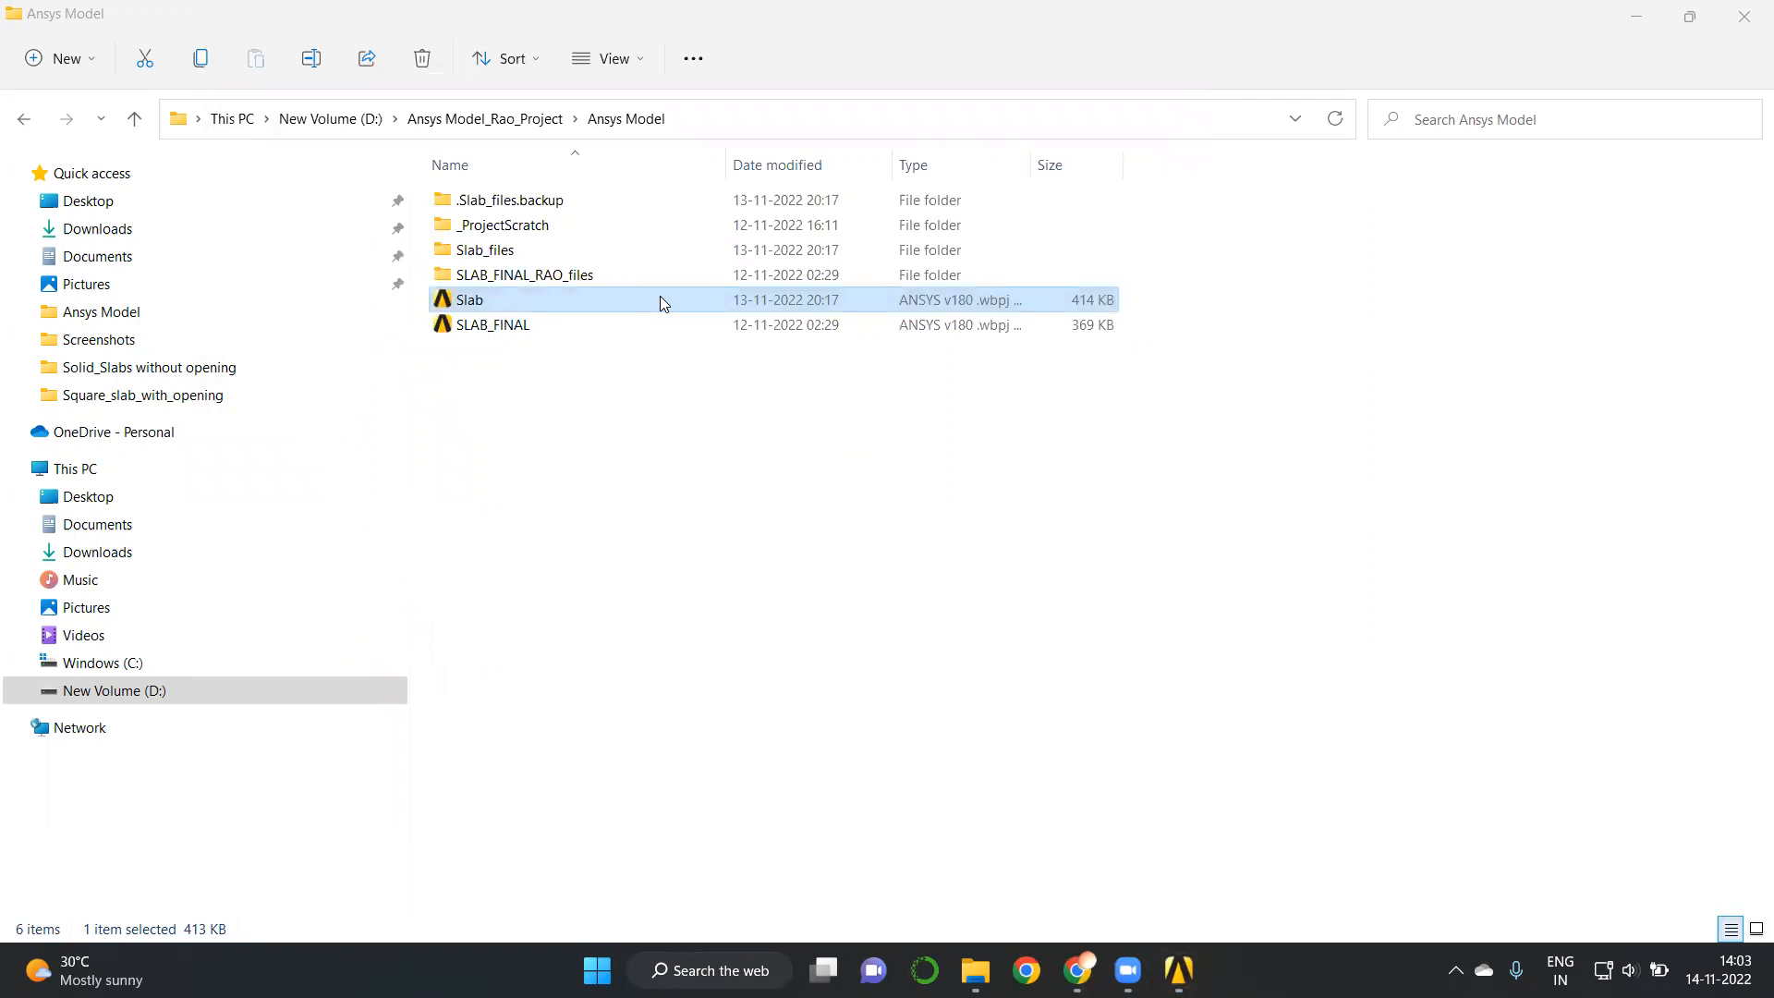
Browse up to New Volume (D:), reopen the Ansys Model_Rao_Project folder, and close the empty Workbench window.
click(136, 119)
click(136, 119)
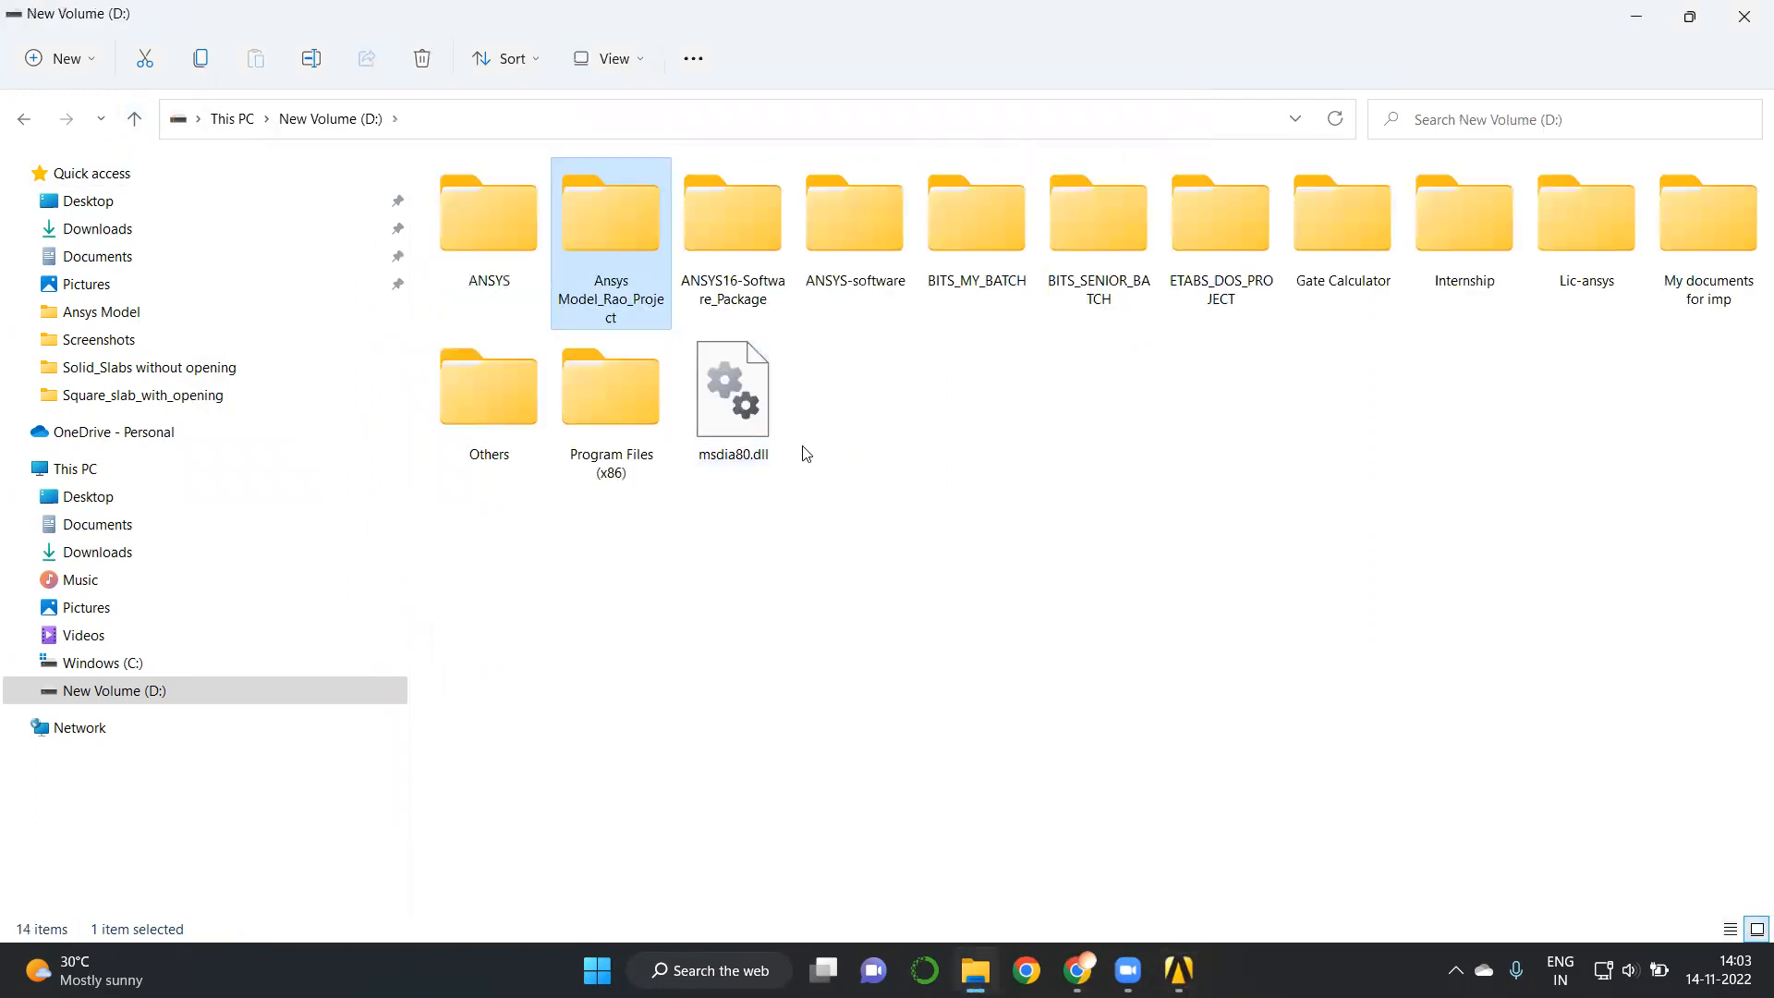
double_click(614, 320)
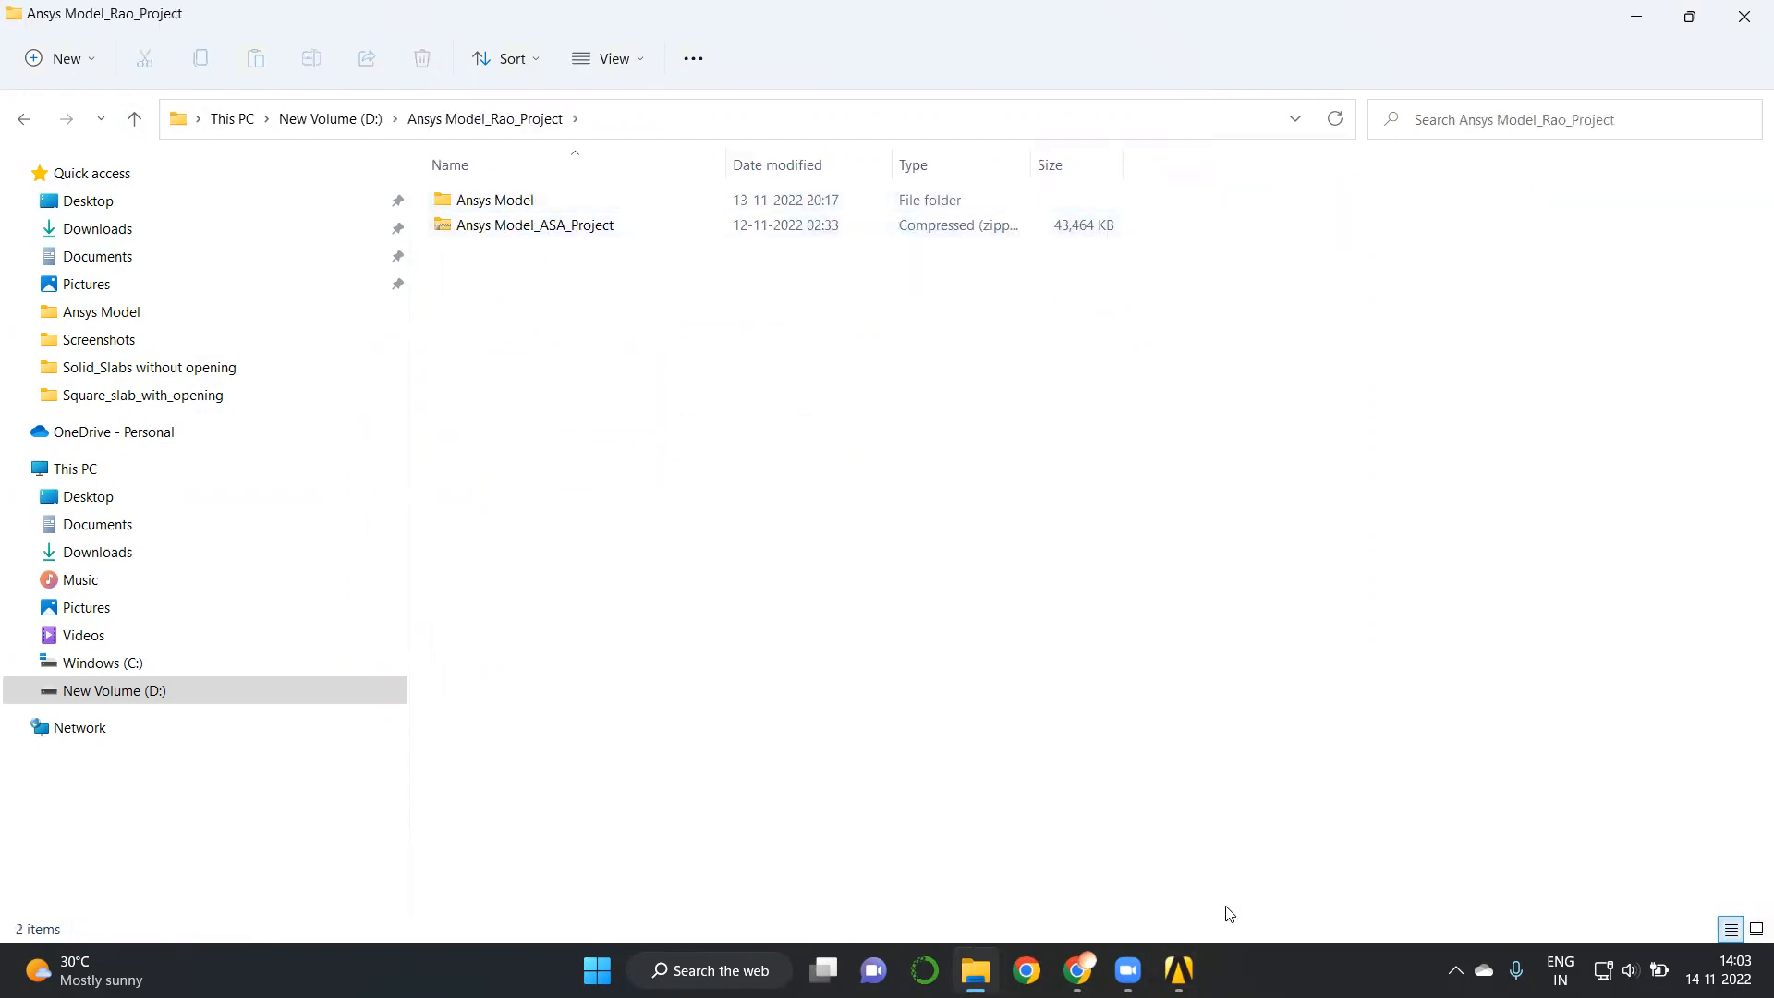
click(1178, 970)
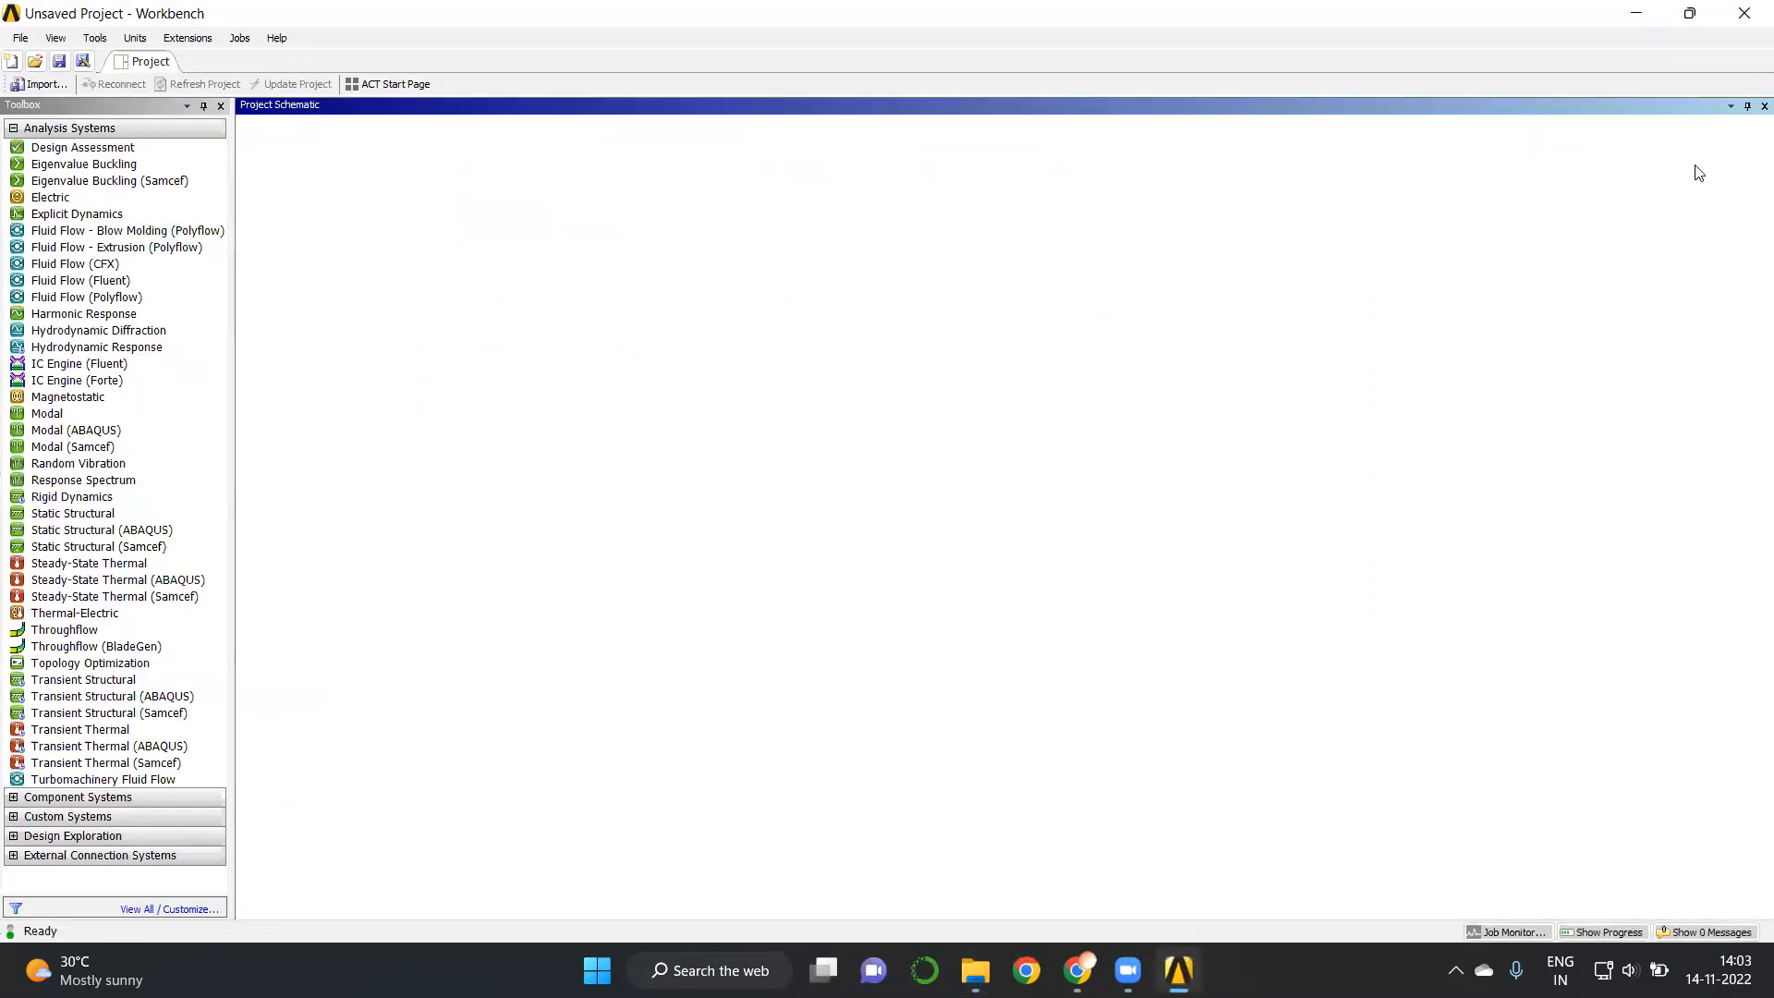
click(1743, 13)
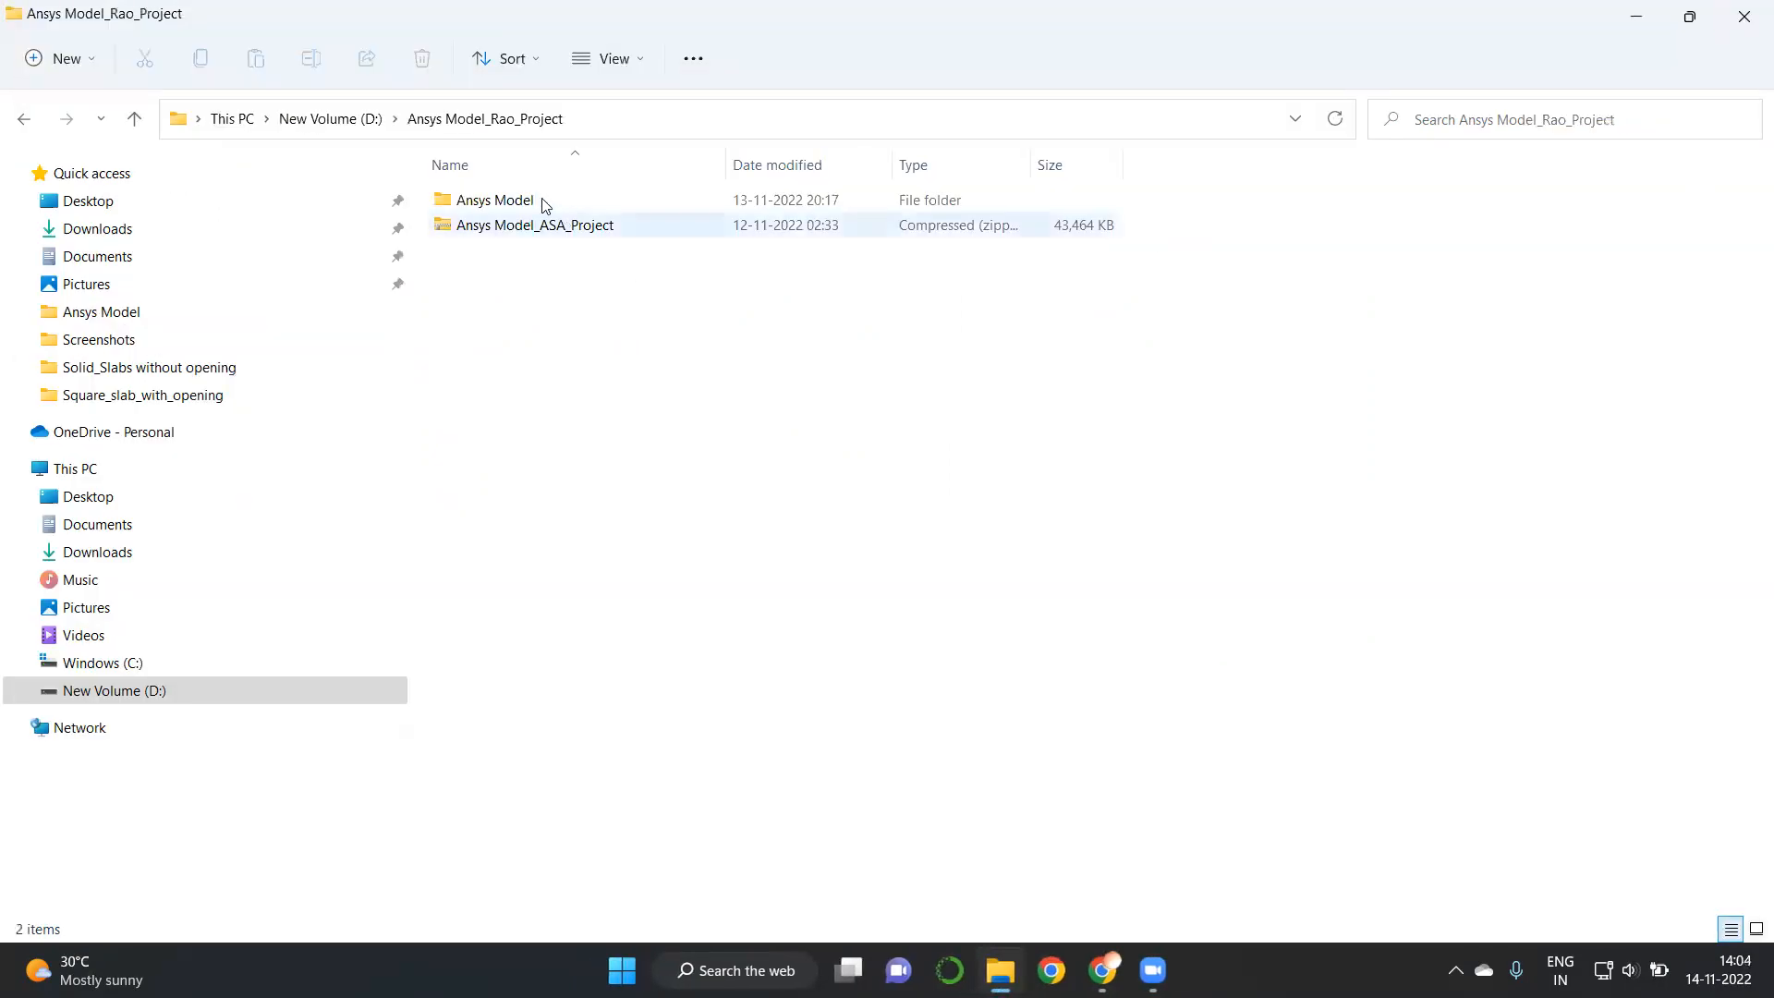
Open the Slab project from the Ansys Model folder, removing its lock, and maximize the Workbench window.
click(536, 199)
double_click(537, 200)
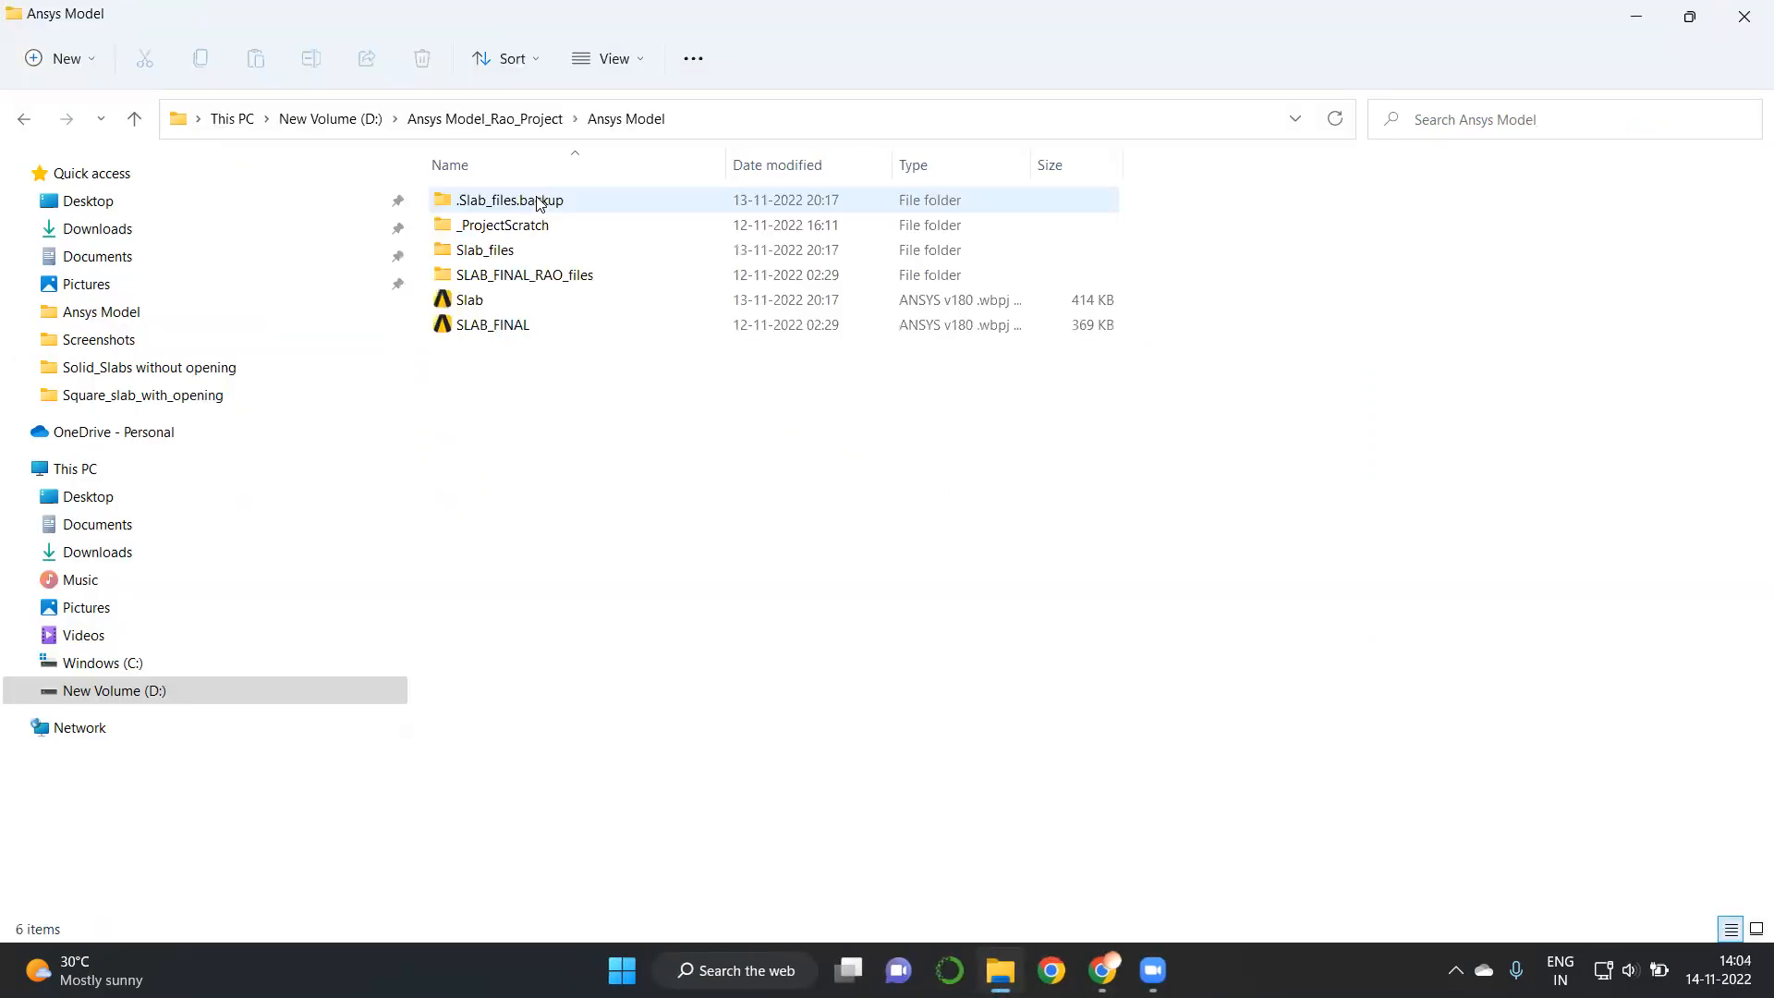
double_click(556, 277)
click(134, 118)
click(496, 305)
double_click(497, 304)
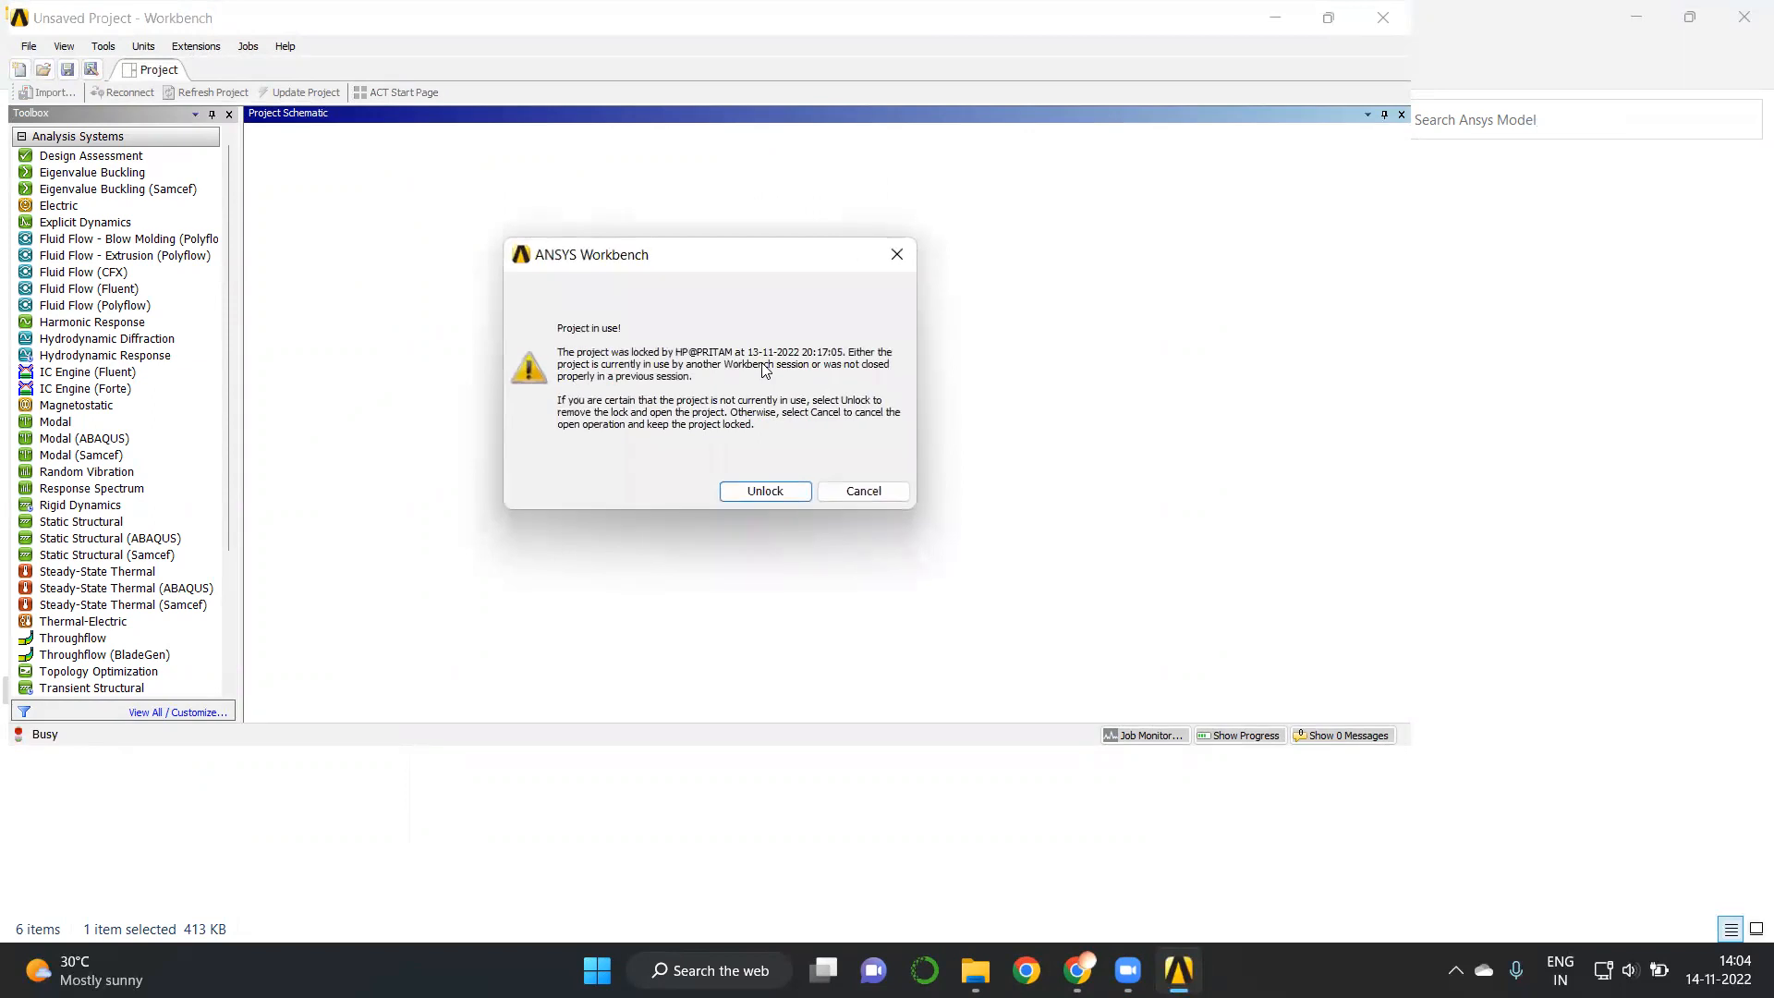
click(750, 495)
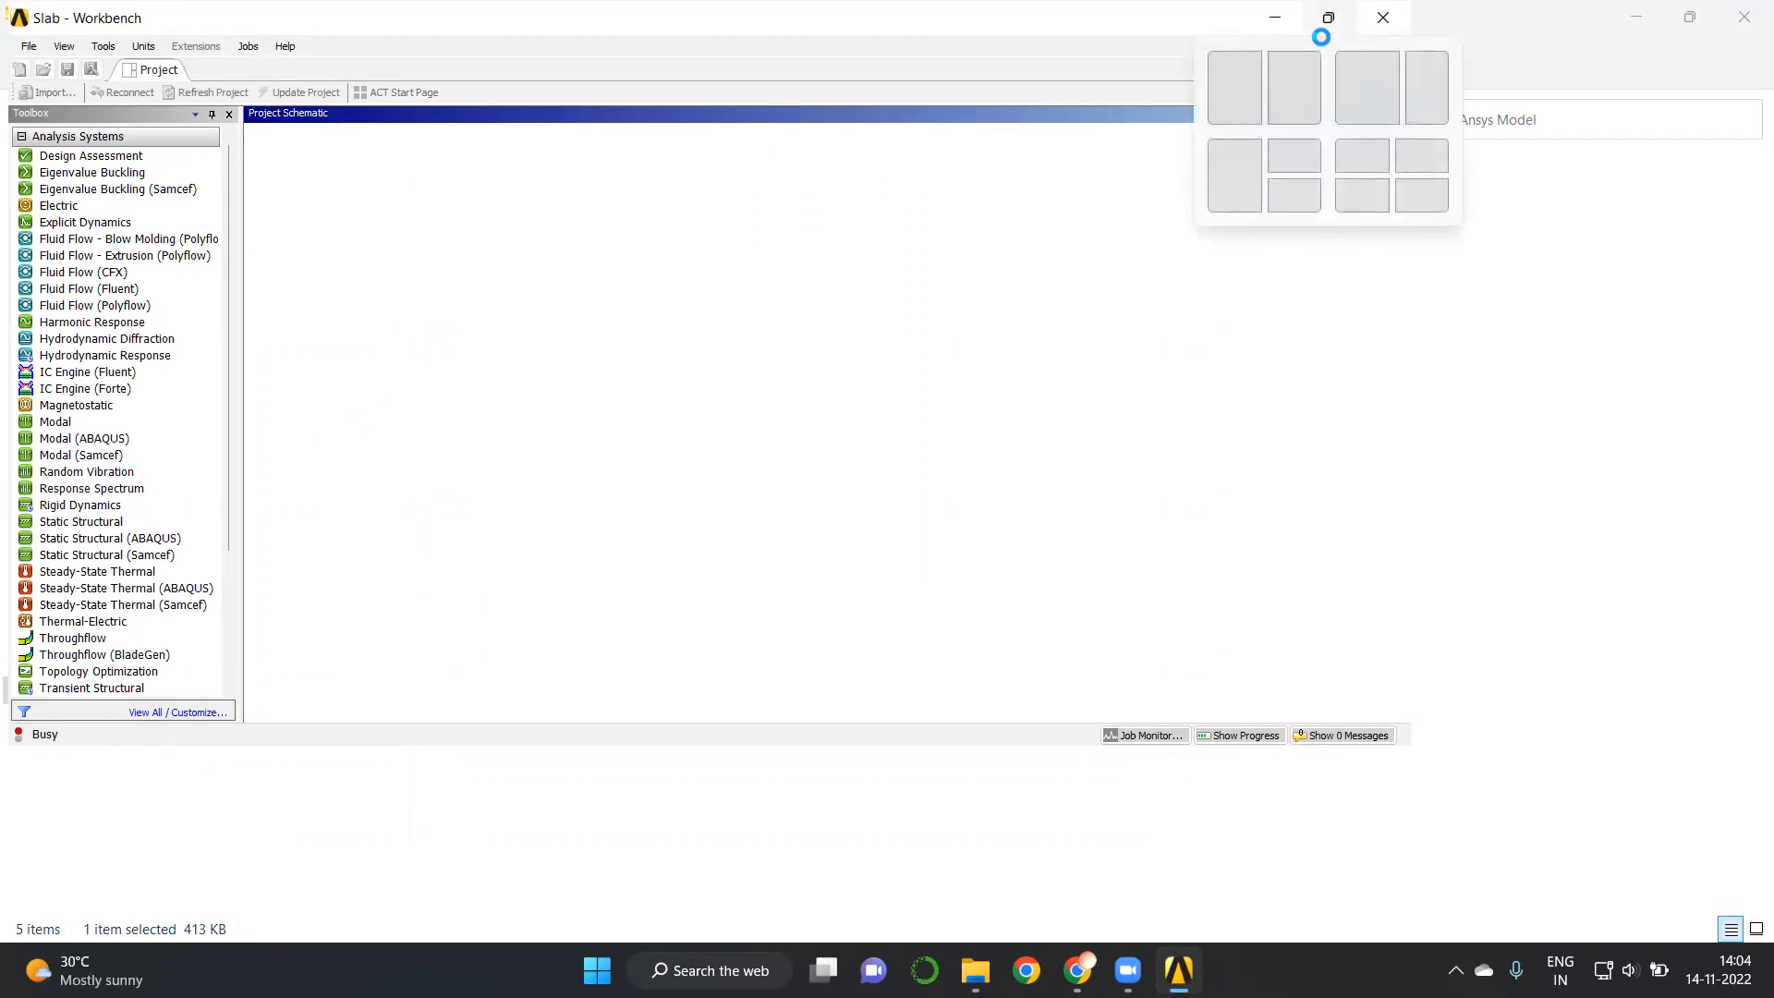
click(1323, 34)
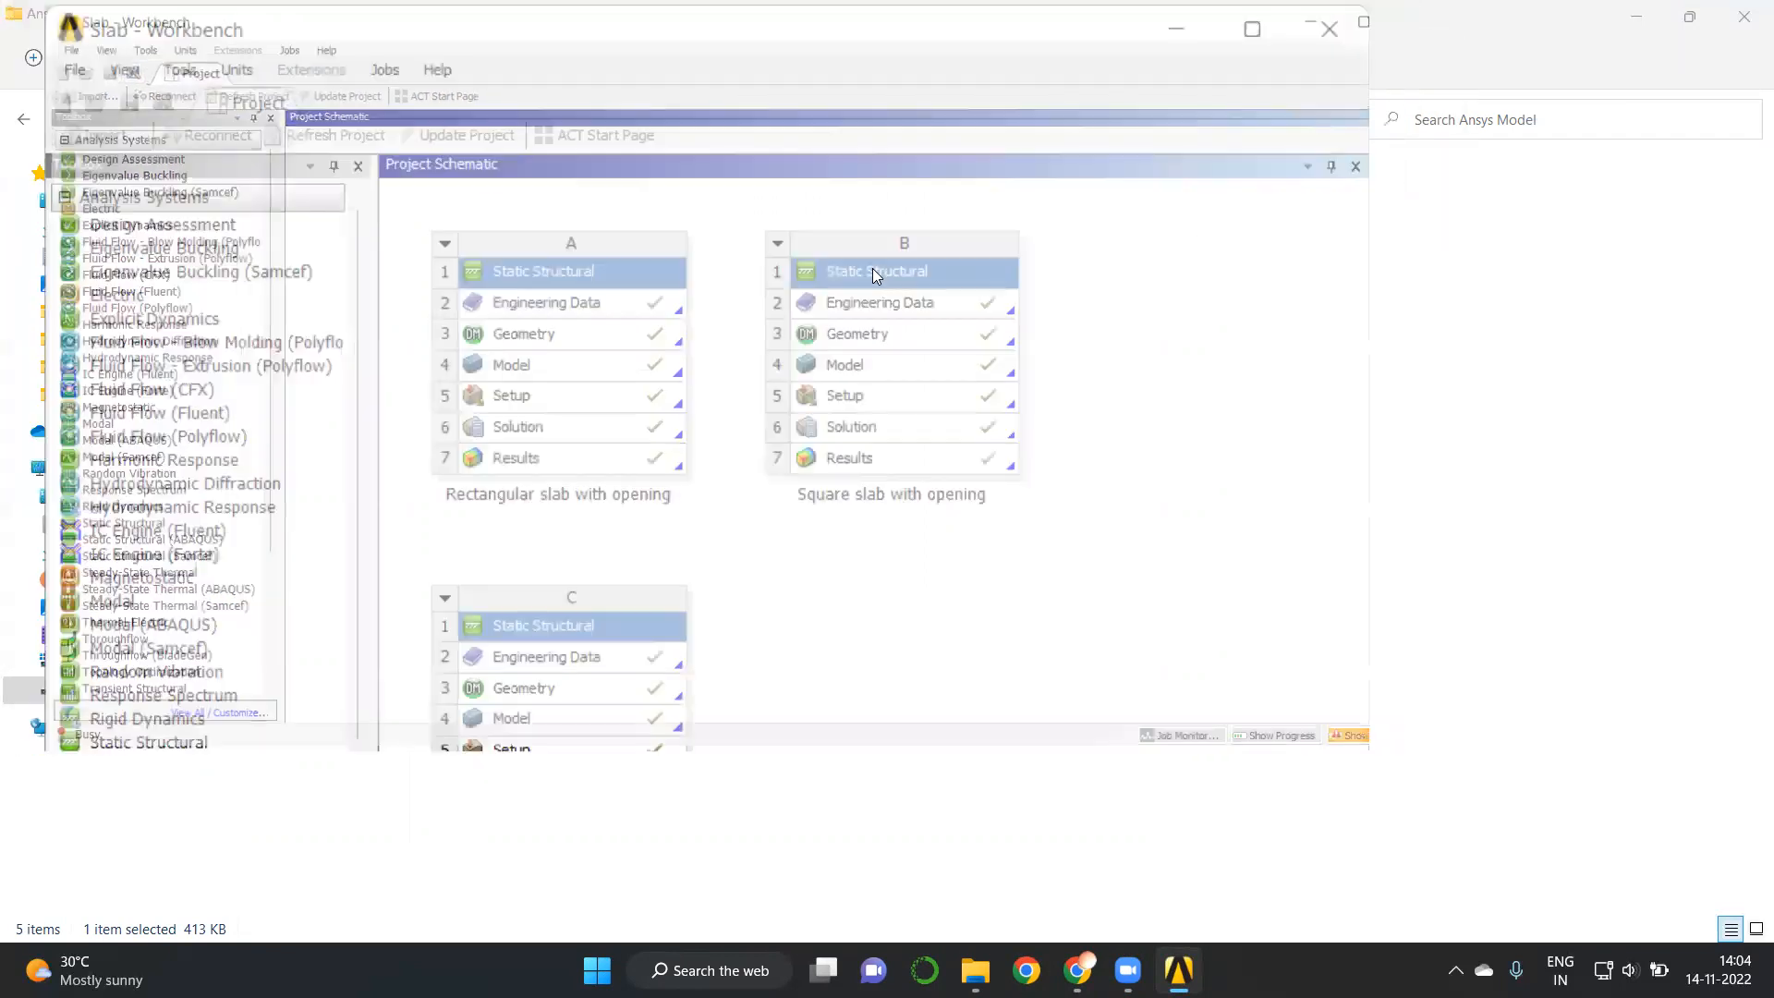
click(873, 318)
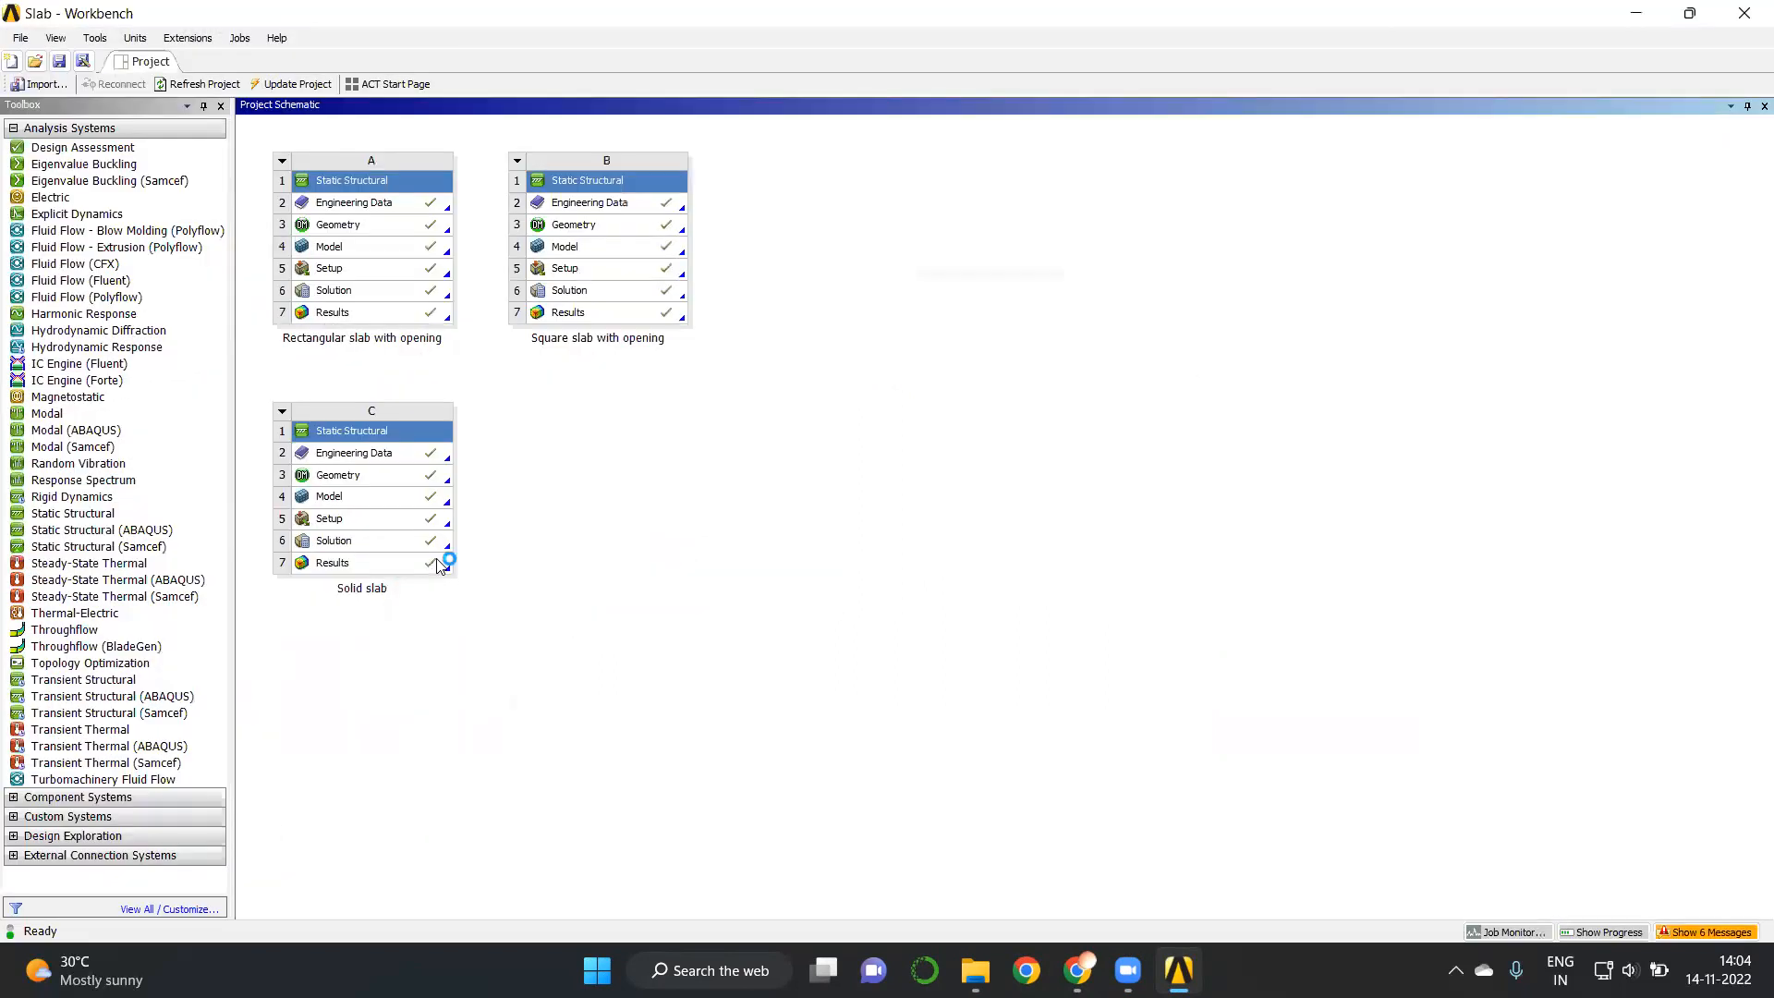
Open the Solid slab system's results in Mechanical and examine the Equivalent Stress and Total Deformation plots.
double_click(439, 564)
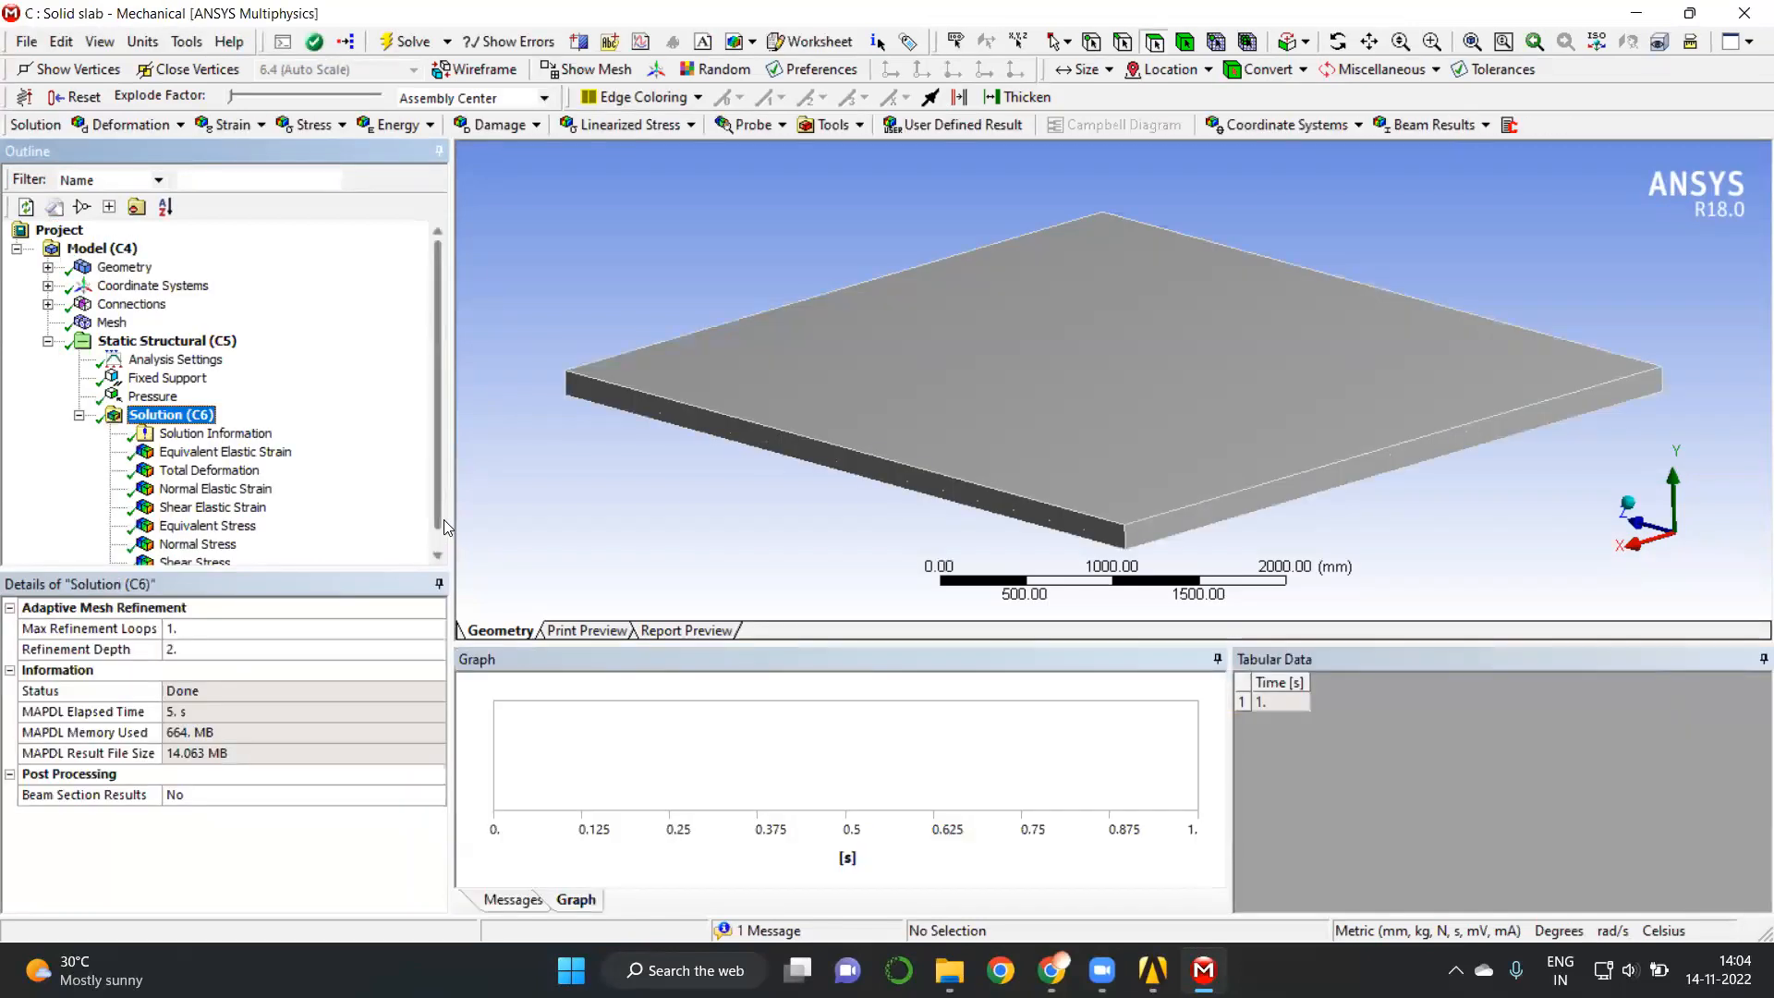
click(437, 555)
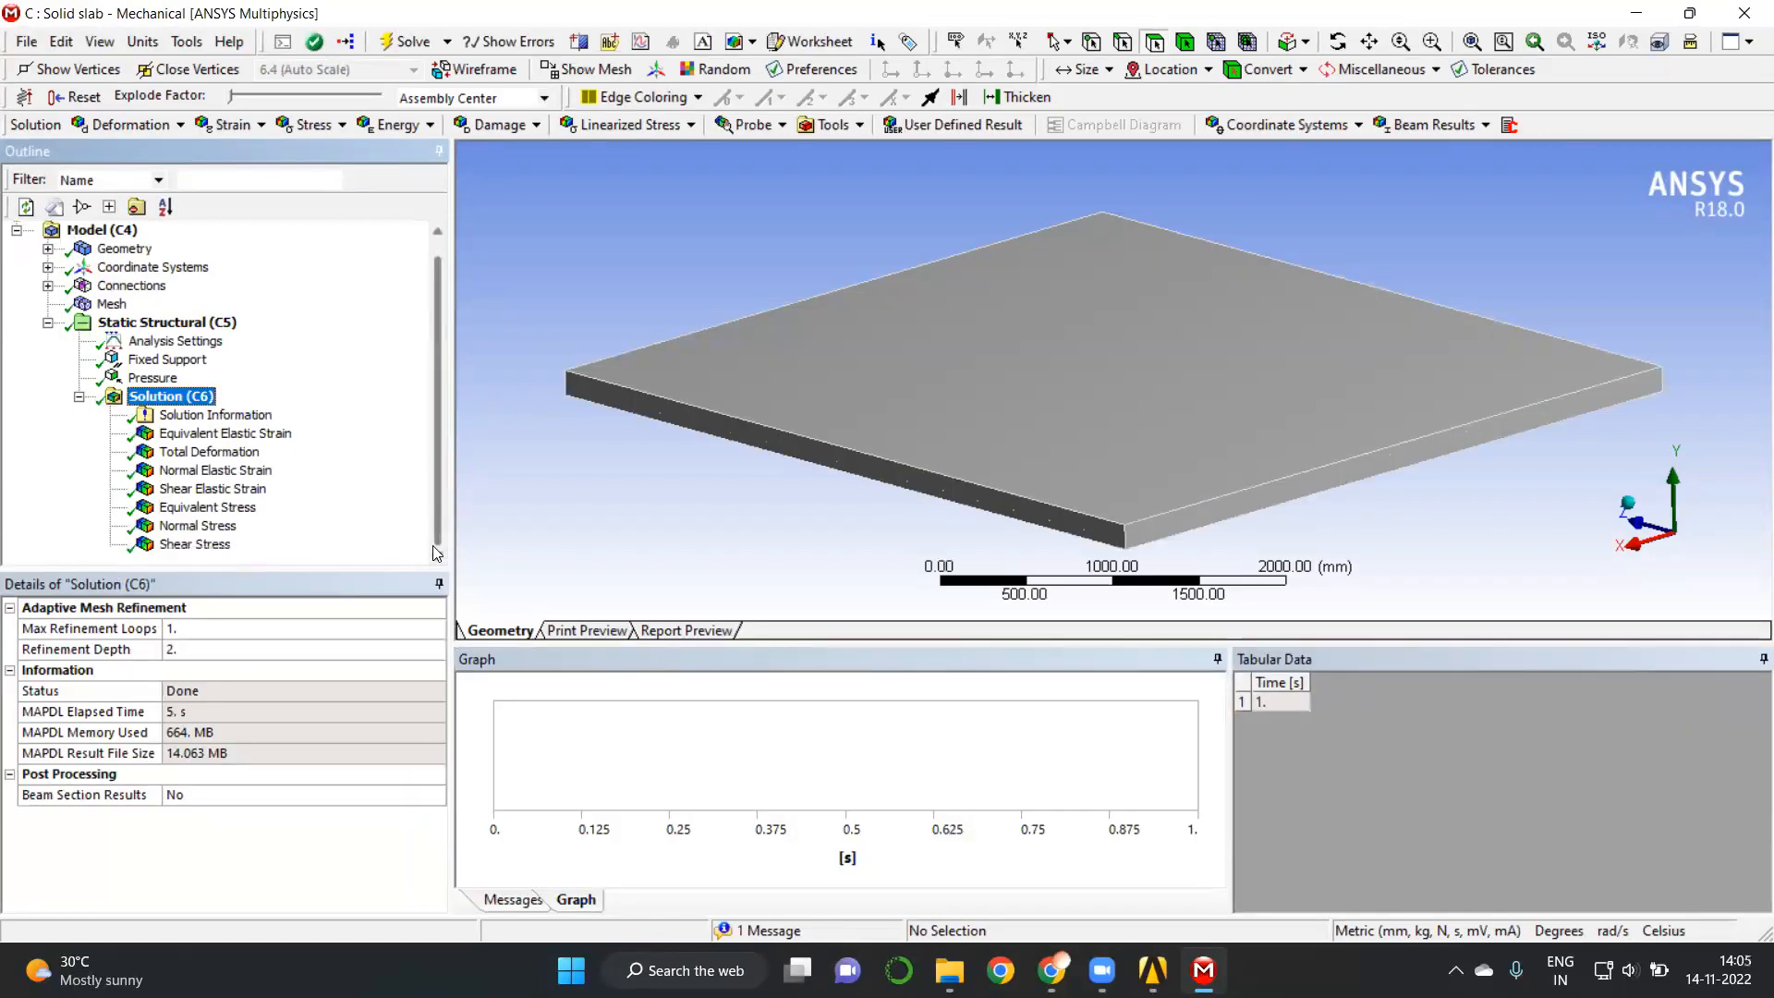
click(222, 508)
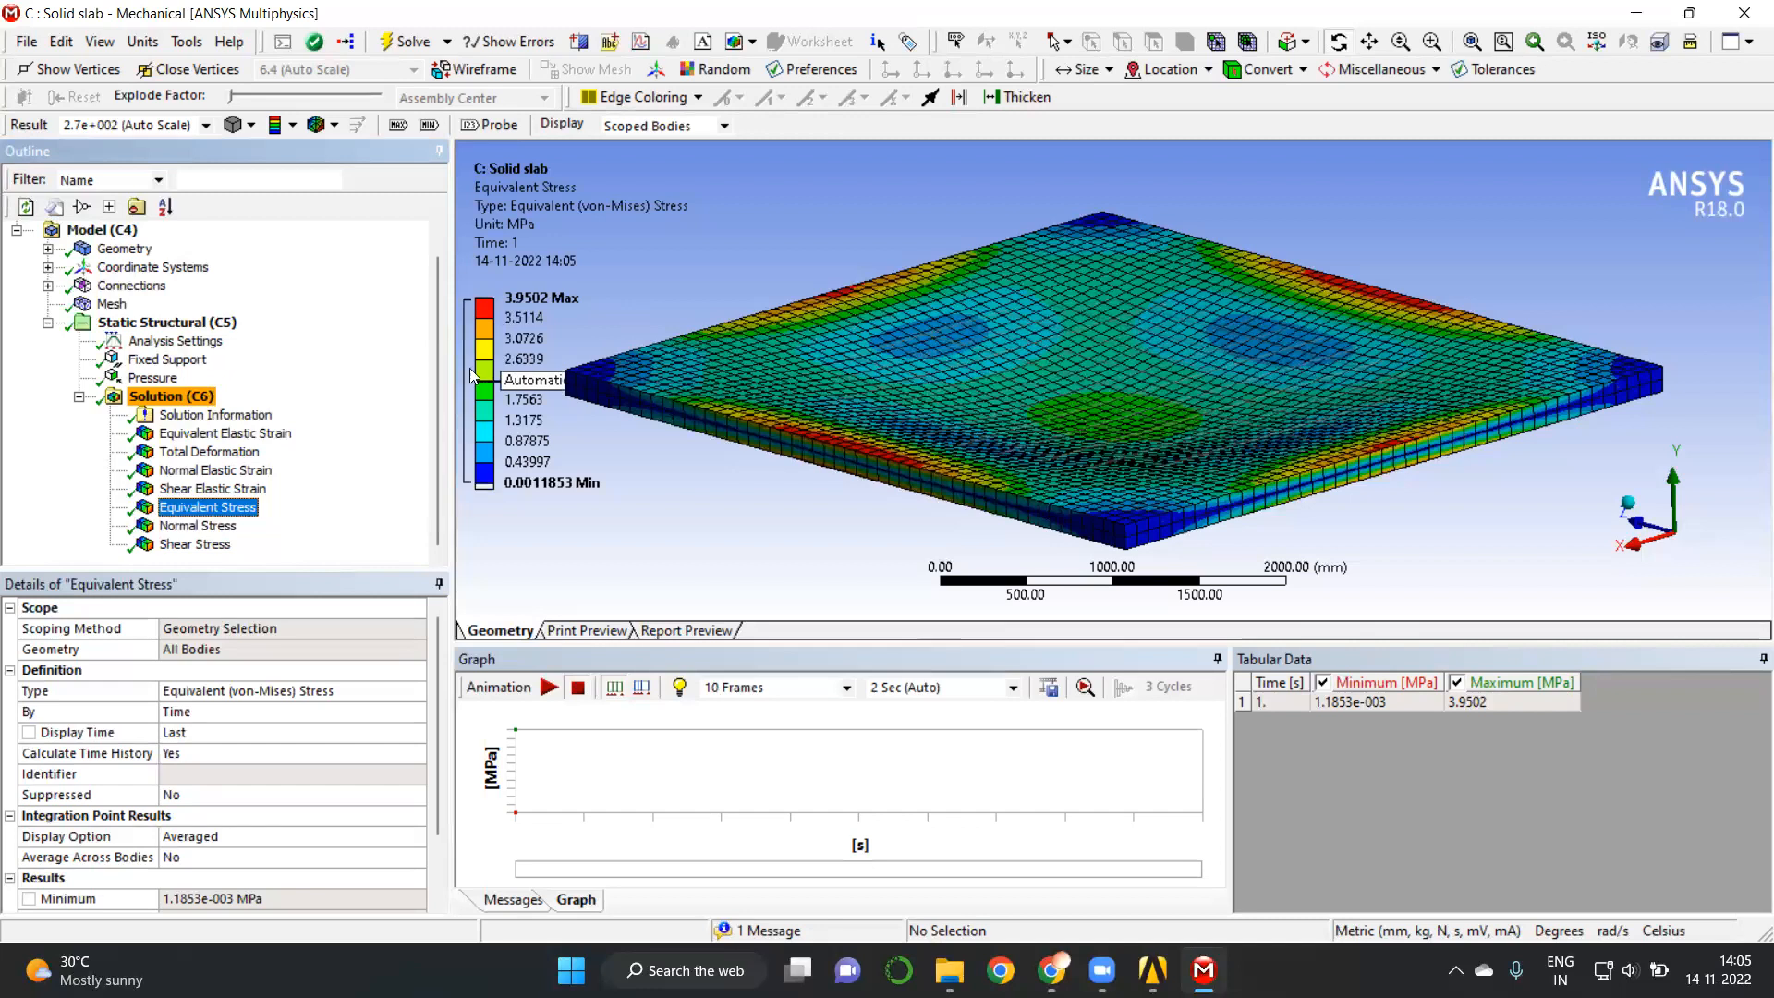
click(215, 452)
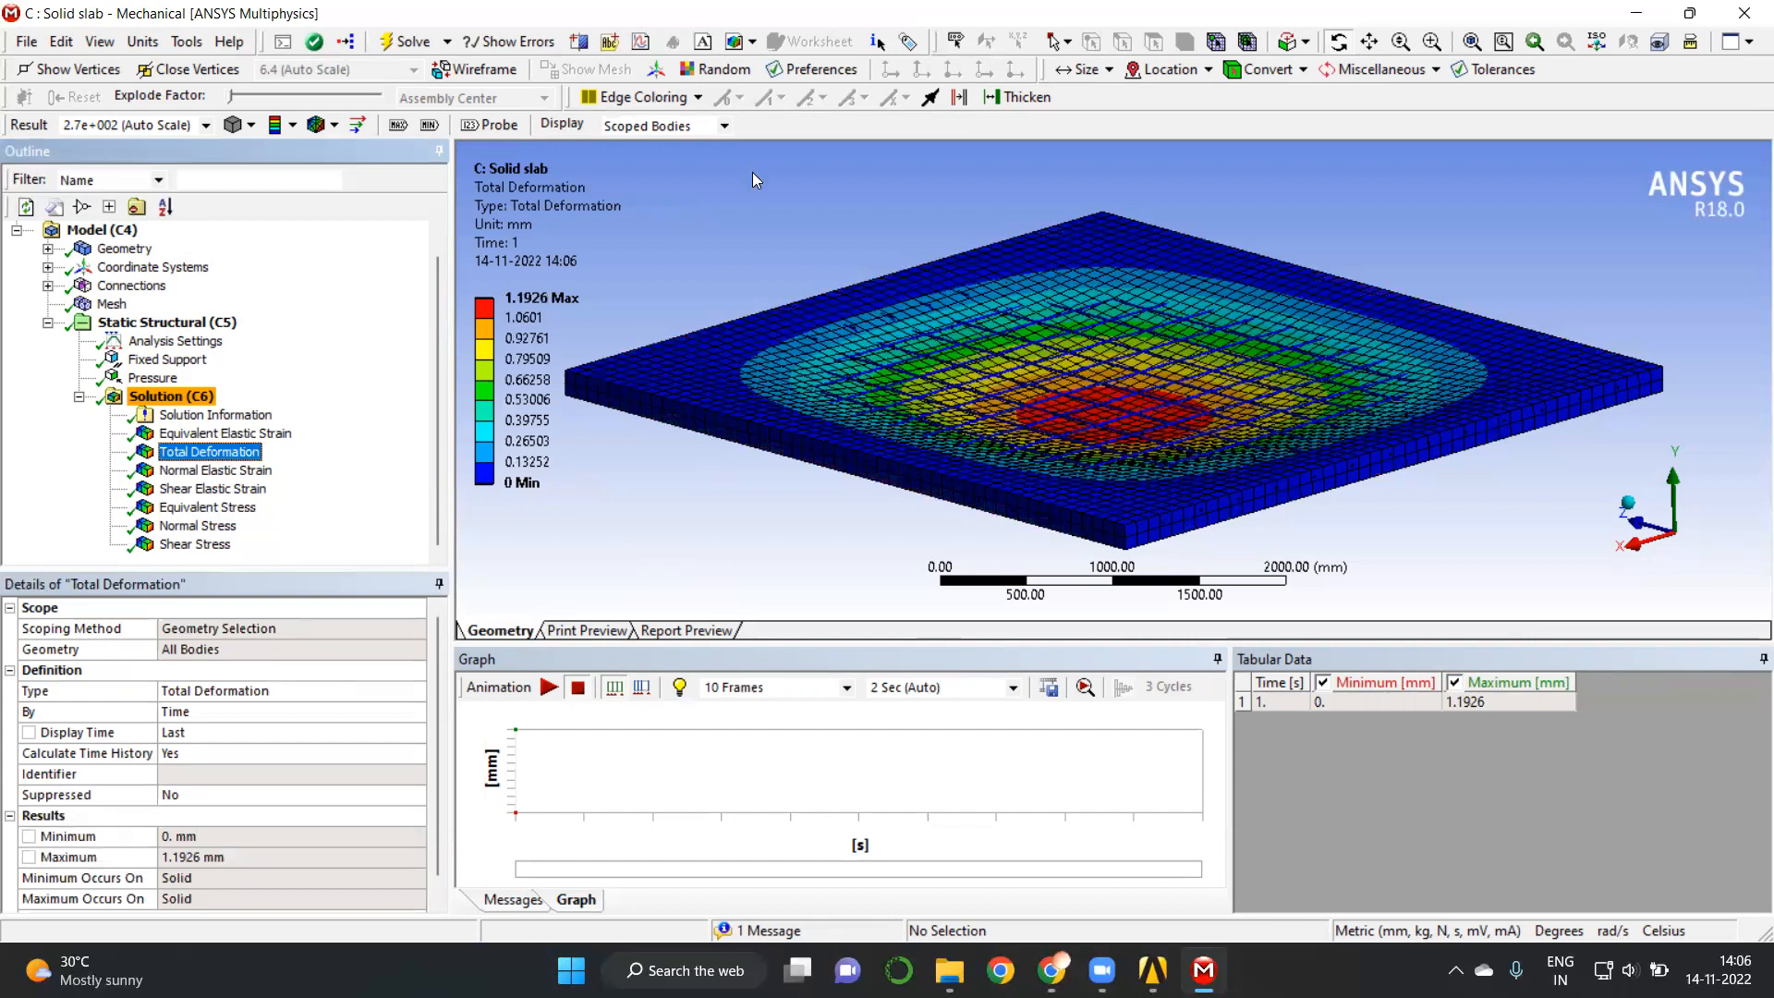
click(769, 67)
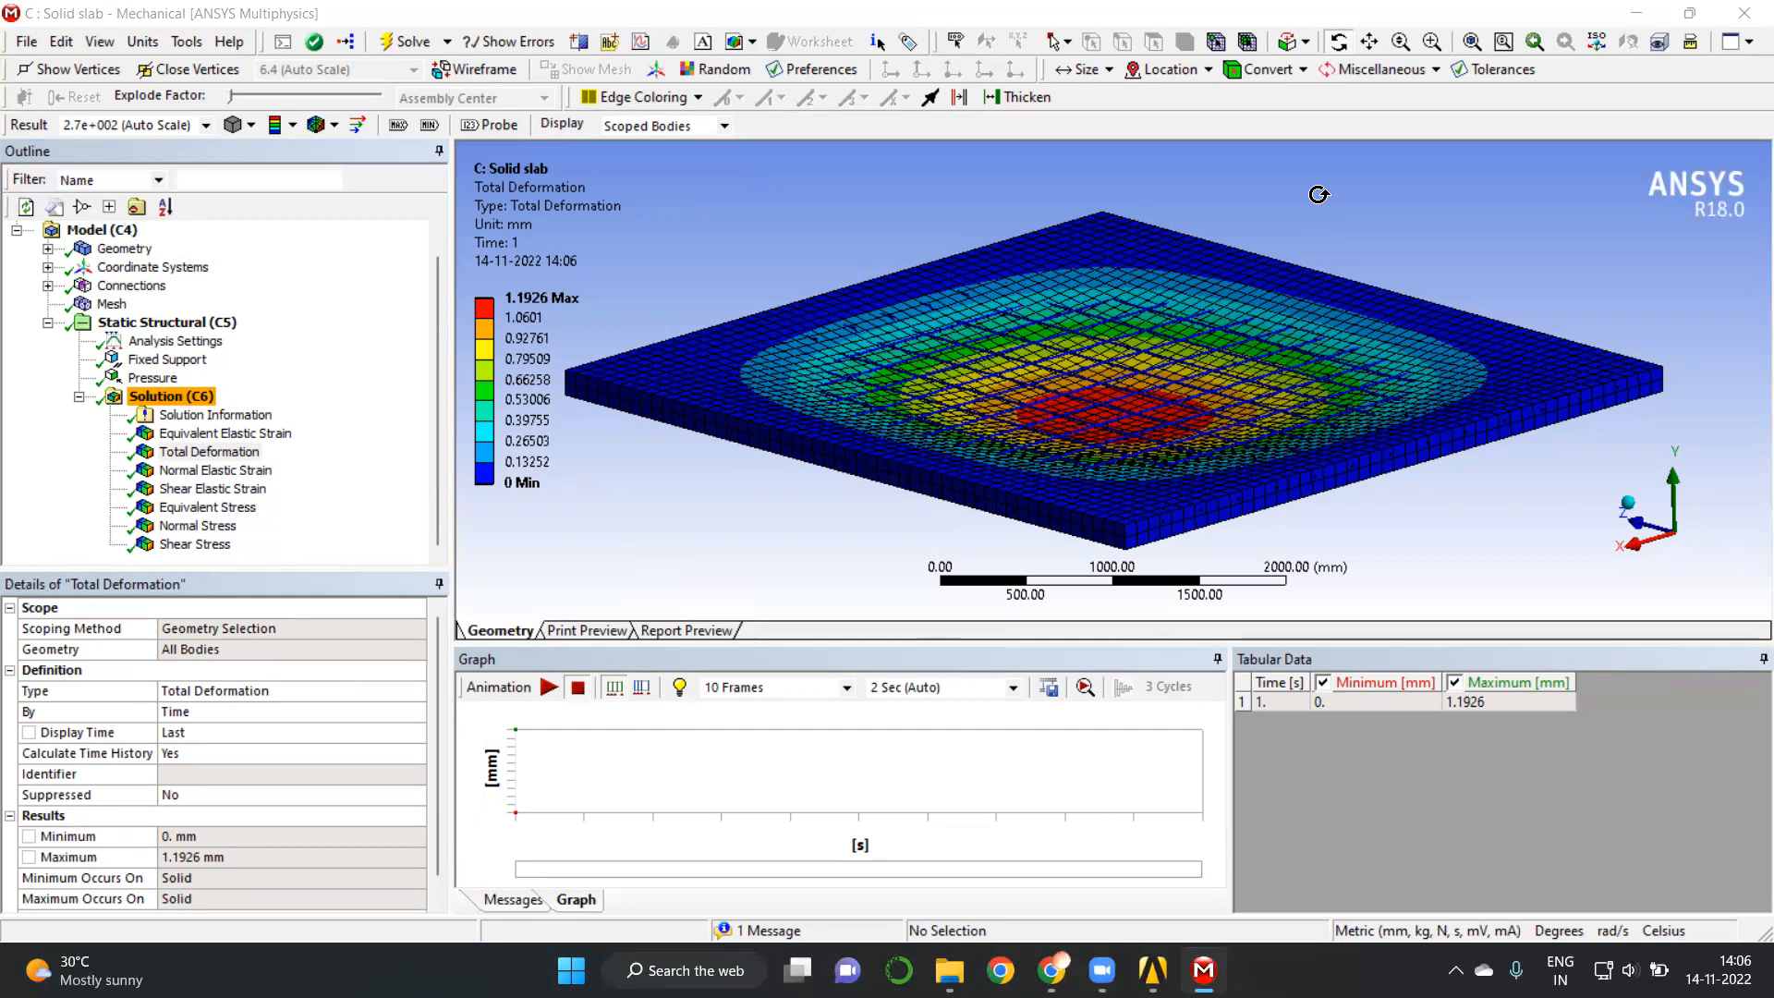
Reassign the solid slab's Fixed Support geometry to the single bottom face of the slab.
click(165, 360)
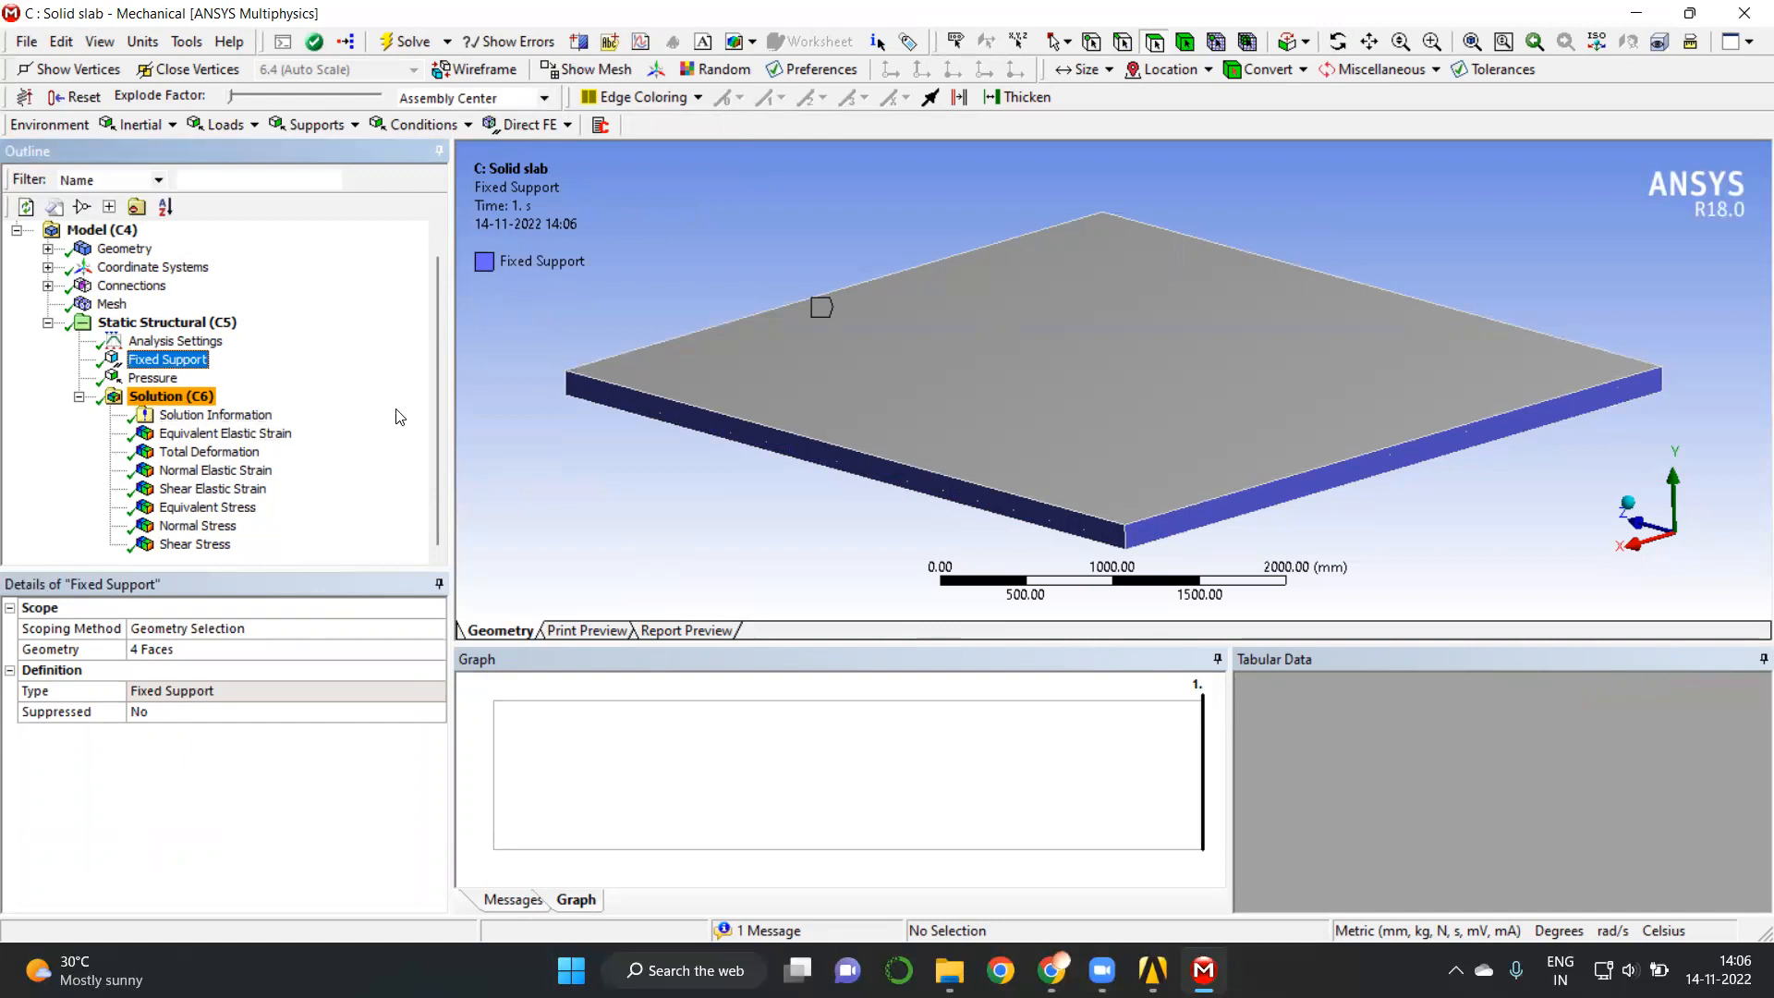
click(209, 651)
middle_drag(761, 539, 884, 390)
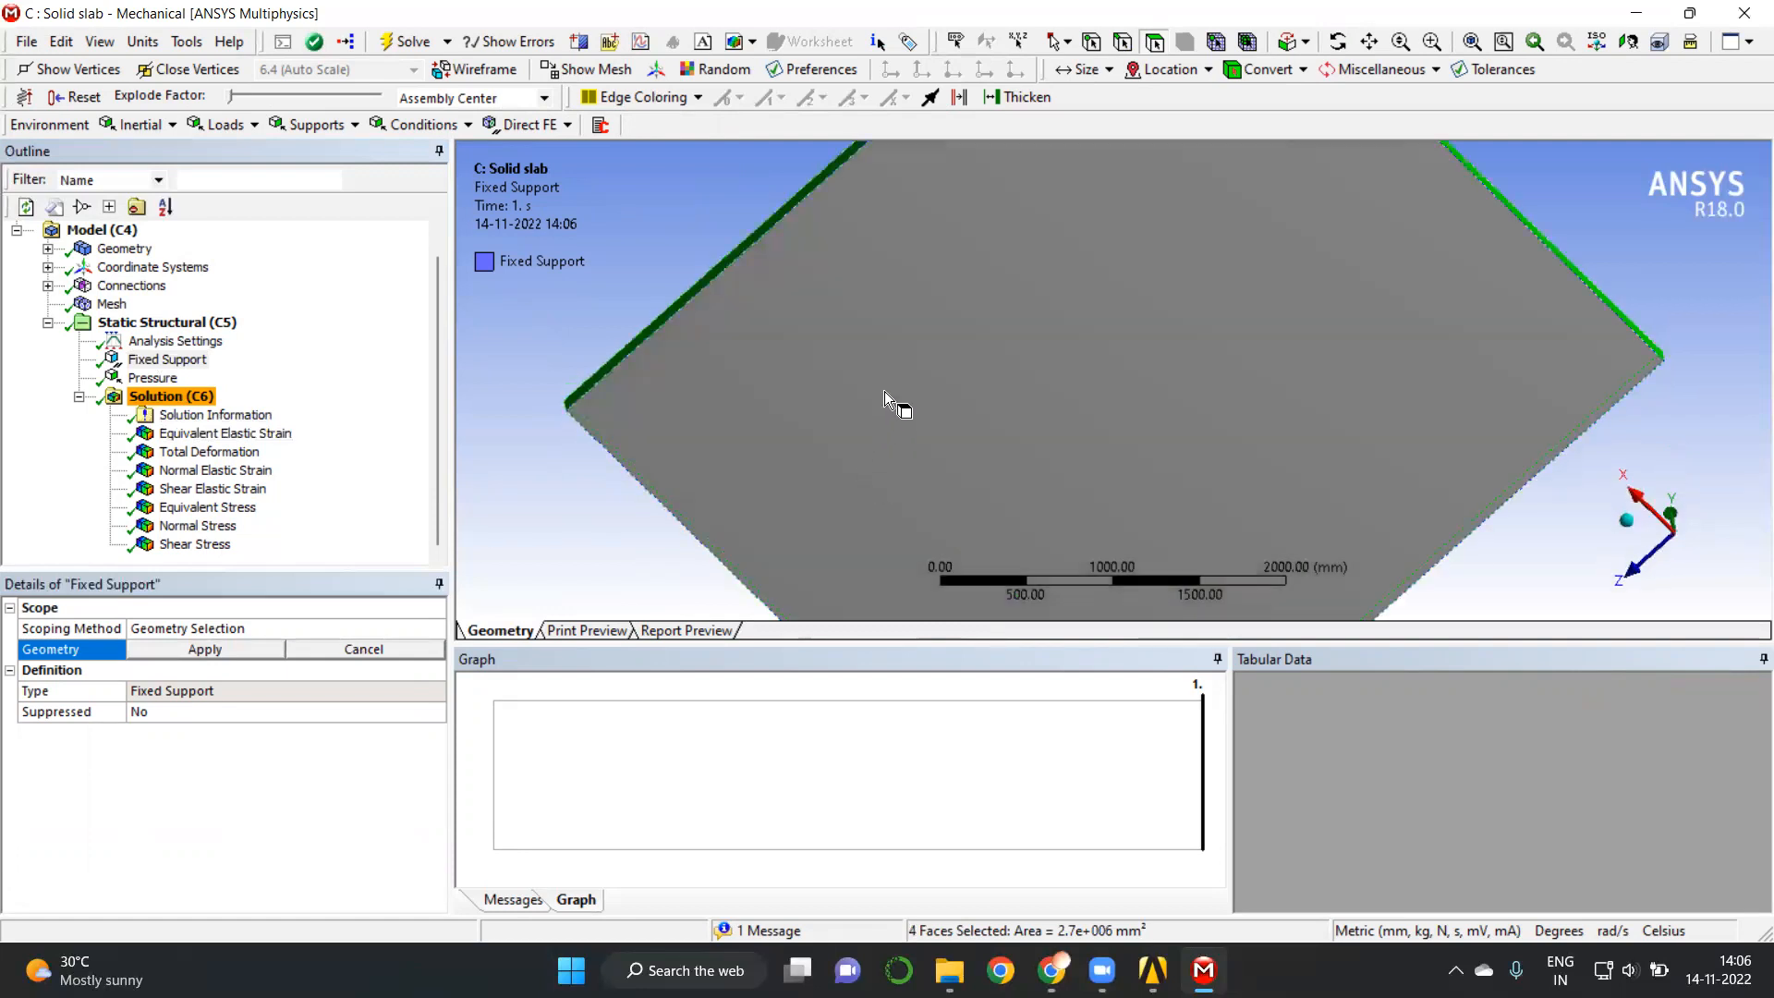
click(884, 391)
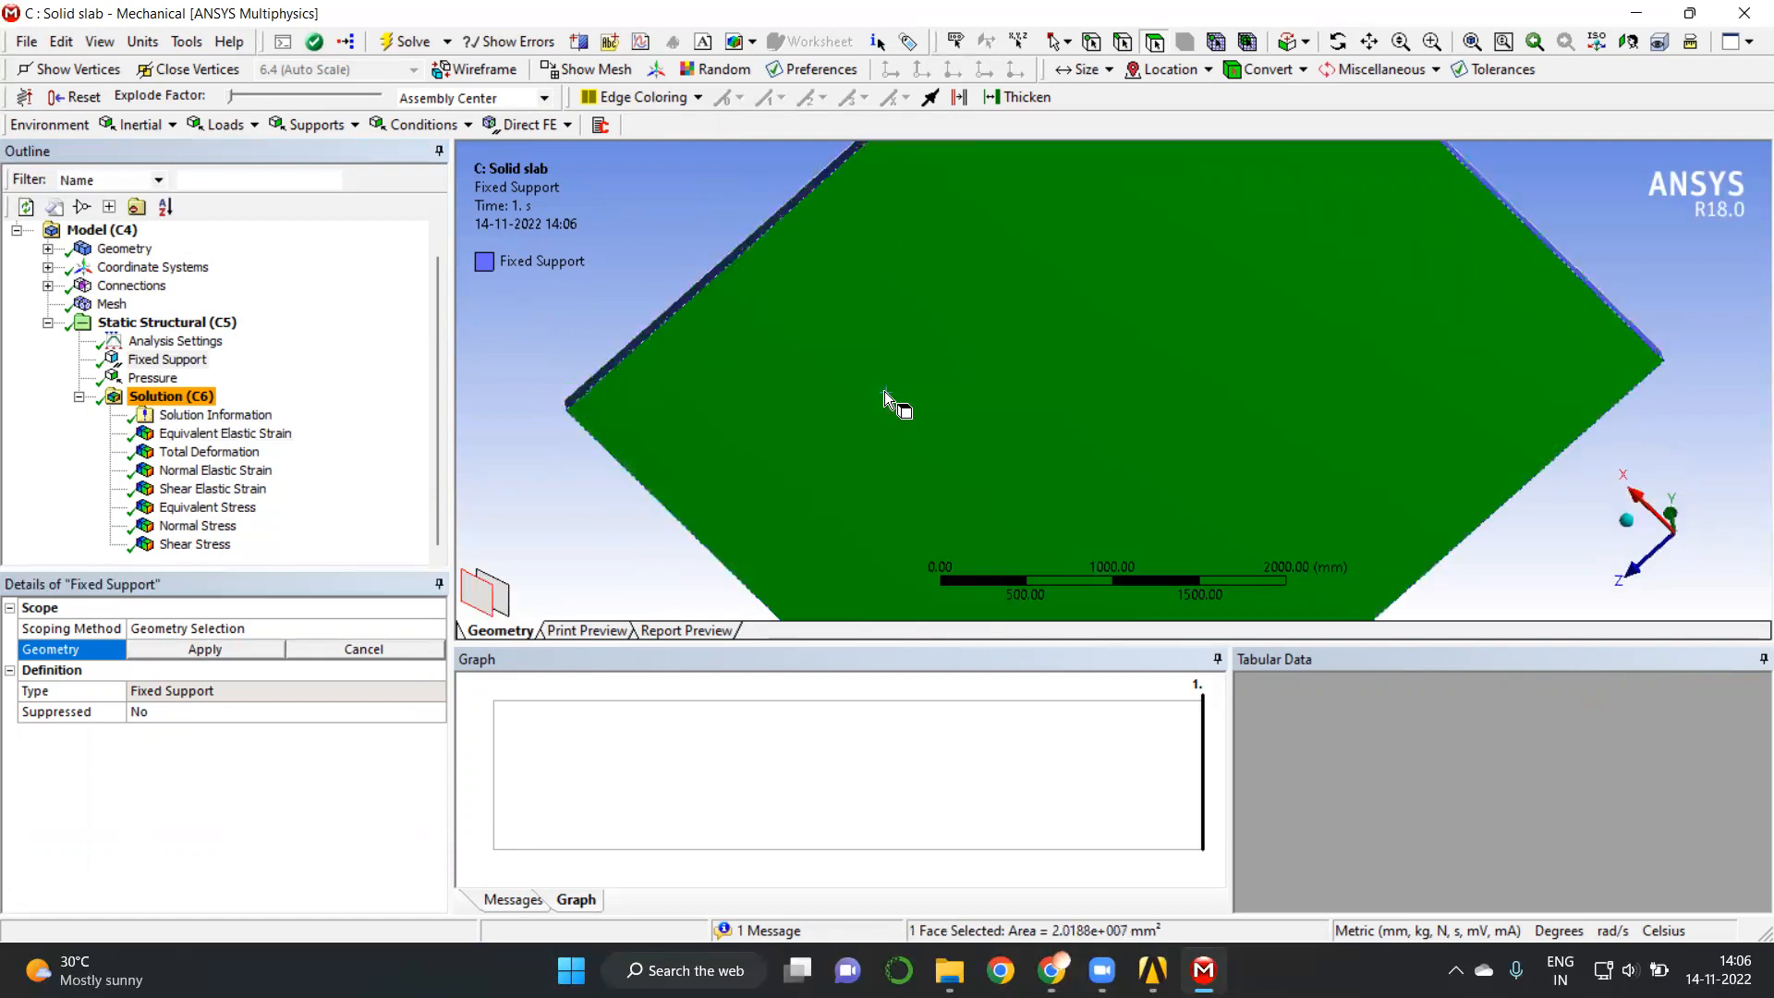
click(161, 650)
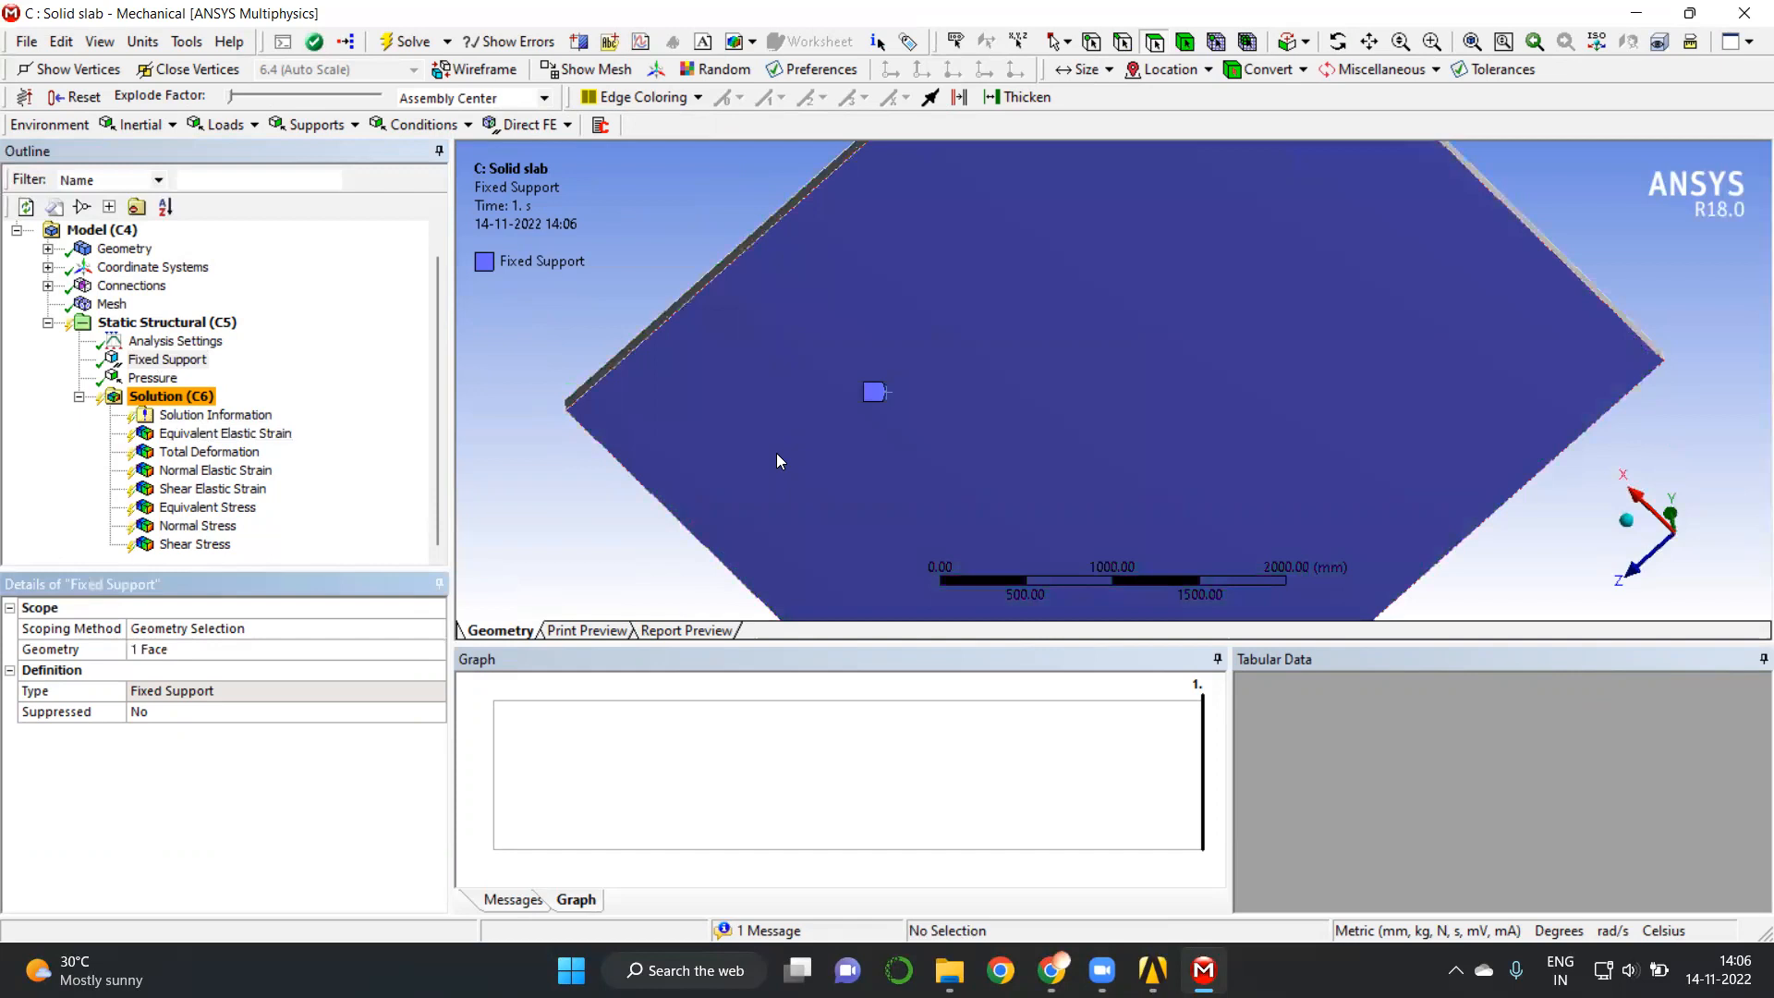
middle_drag(844, 459, 828, 508)
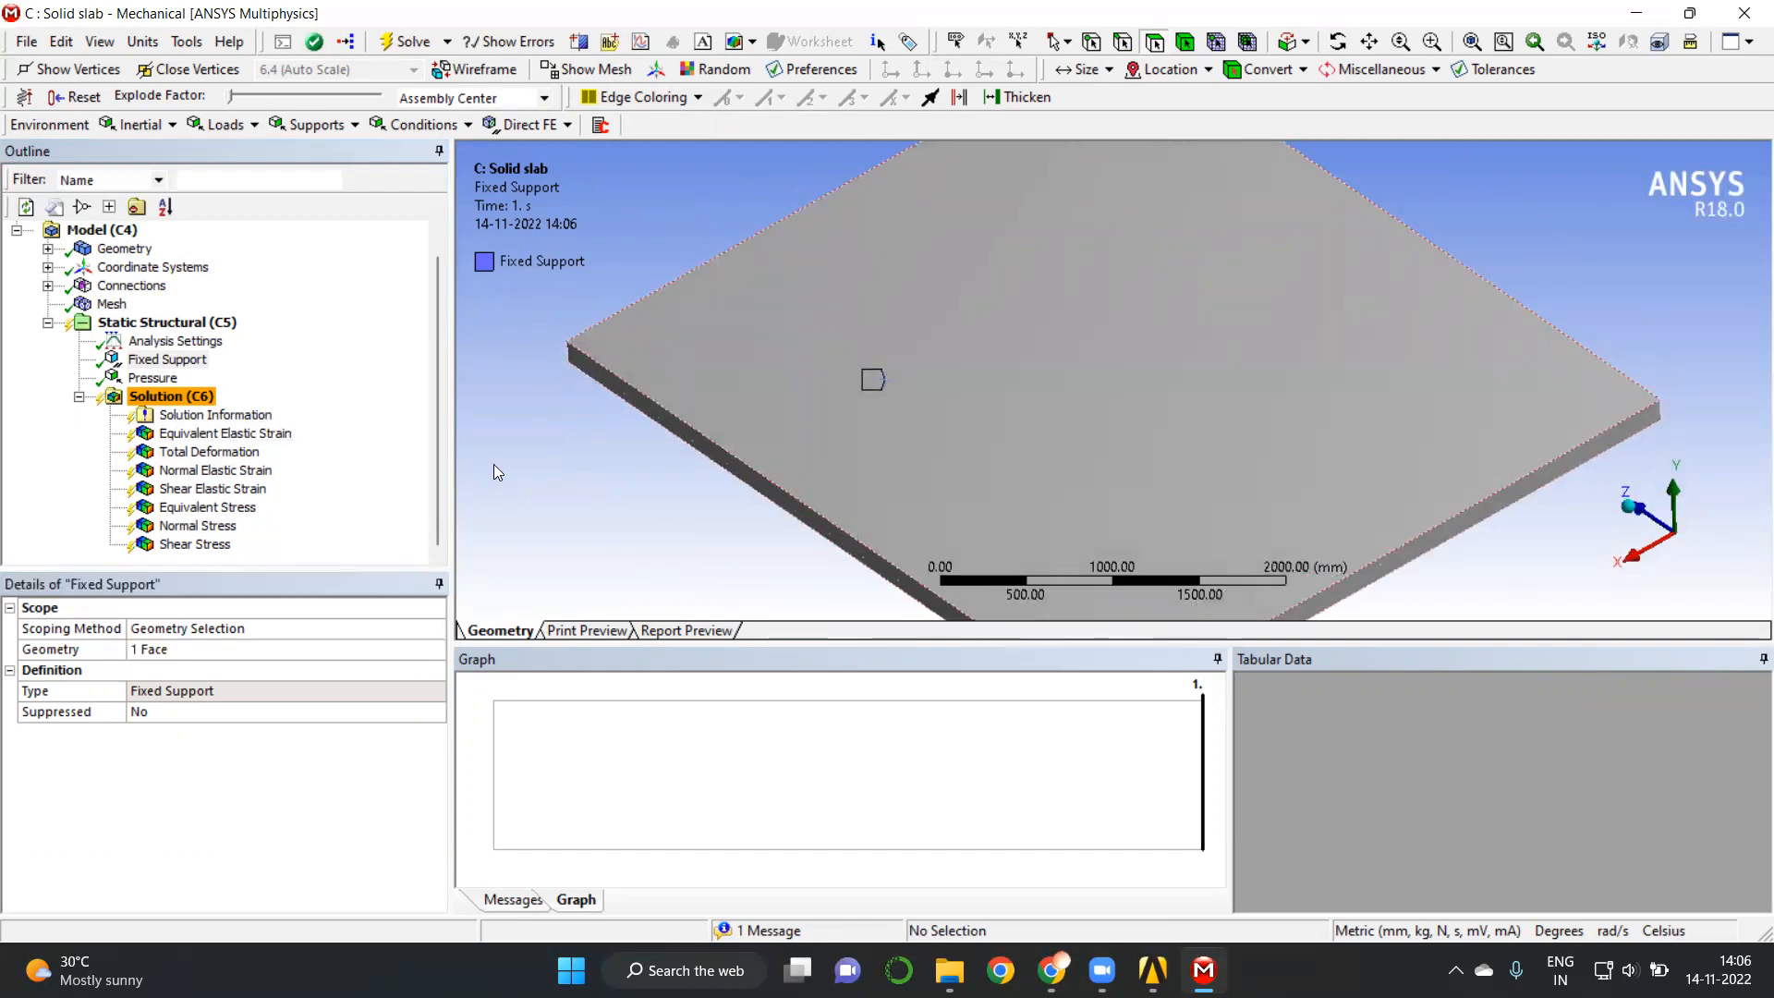
scroll(673, 438, down, 3)
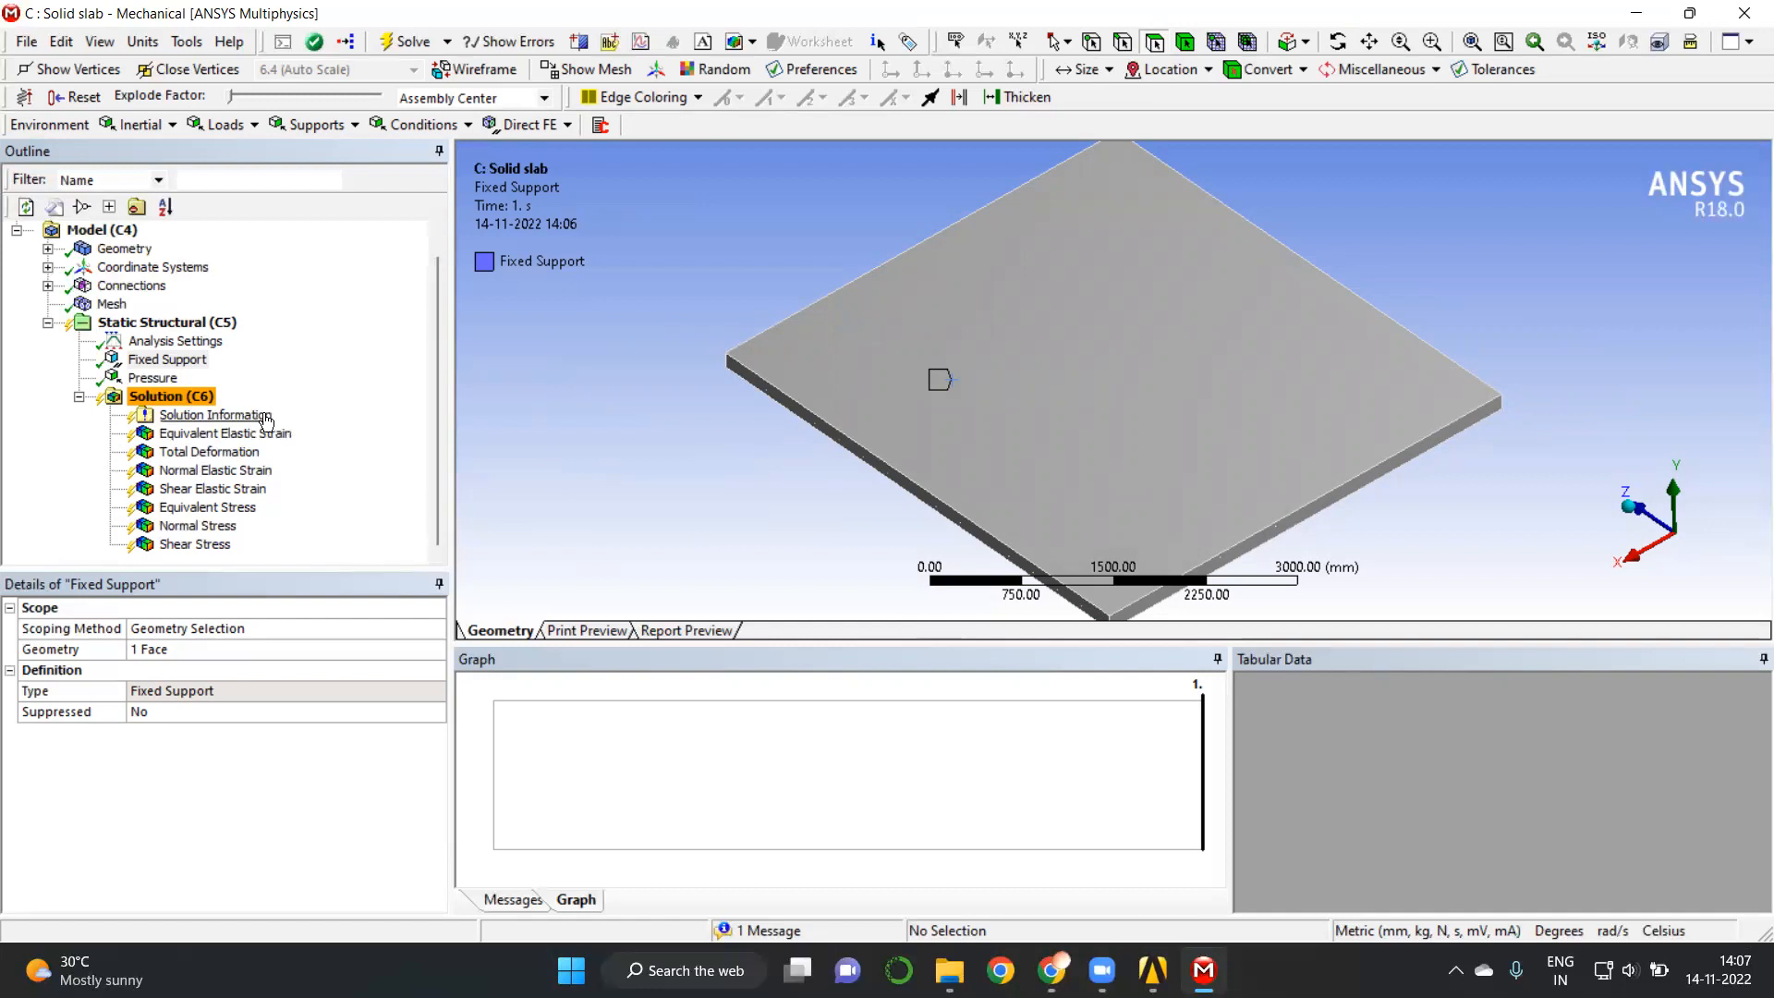
Review the solid slab's Pressure load and the Bonded - Multiple To Solid contact under Connections.
click(154, 379)
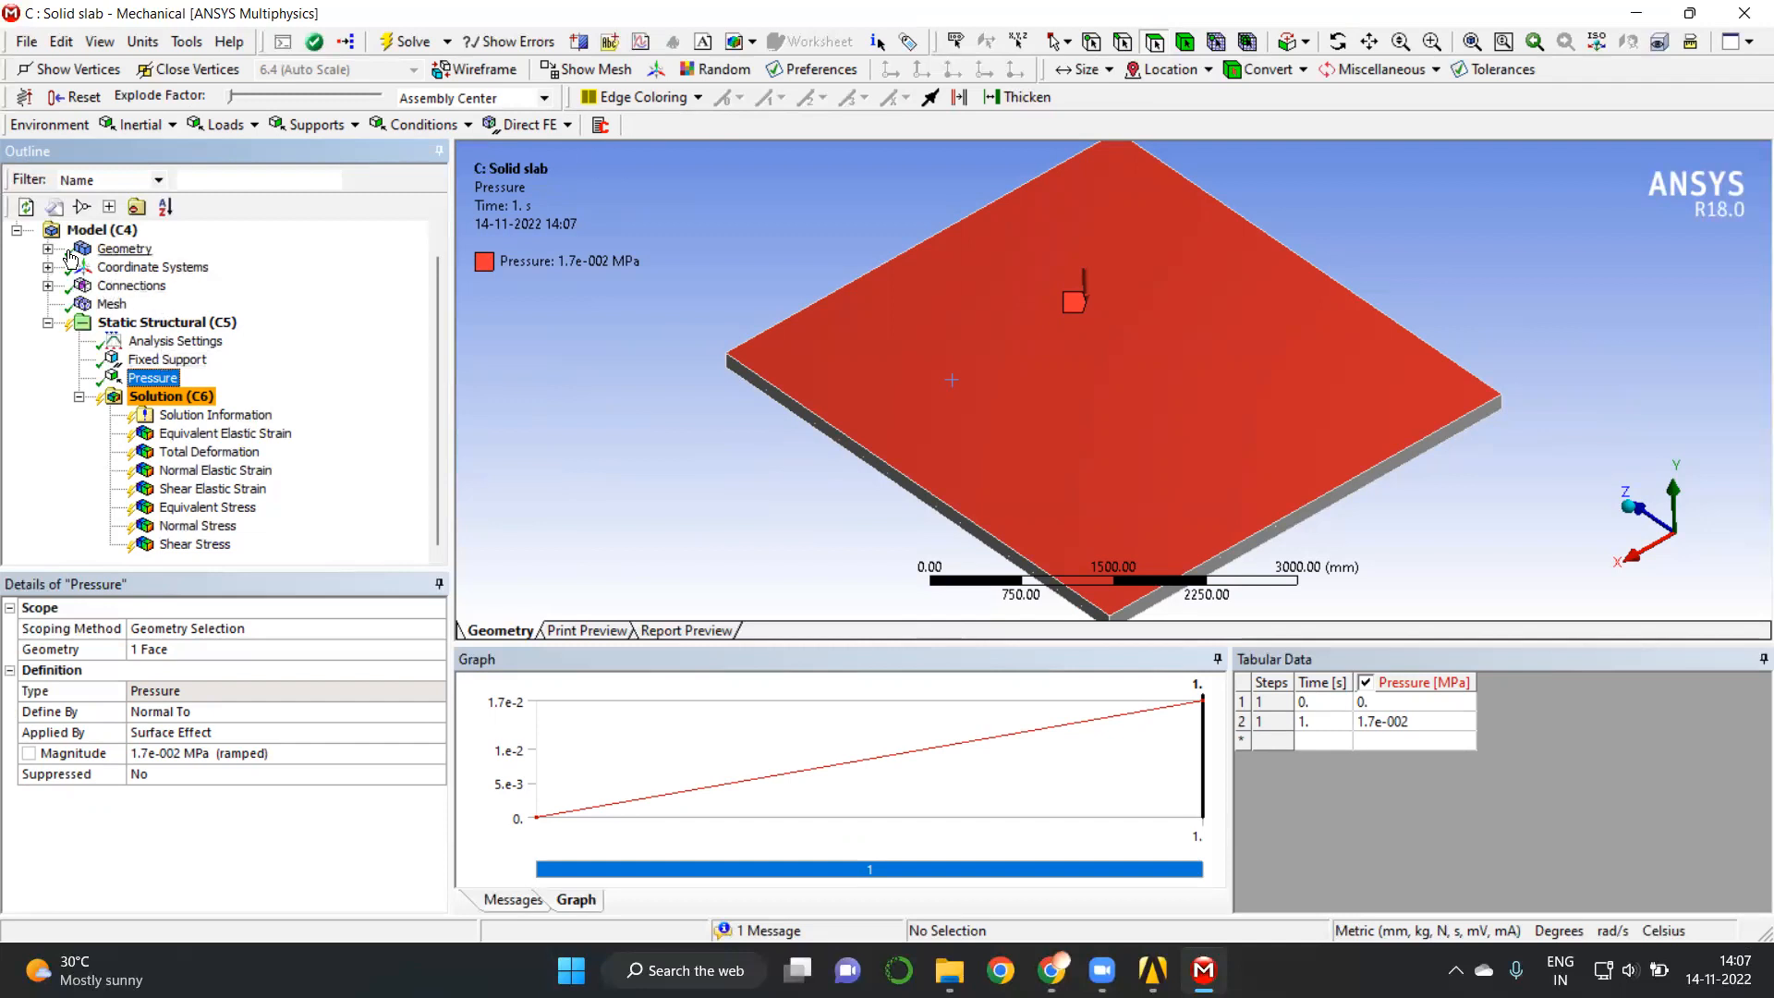
click(47, 287)
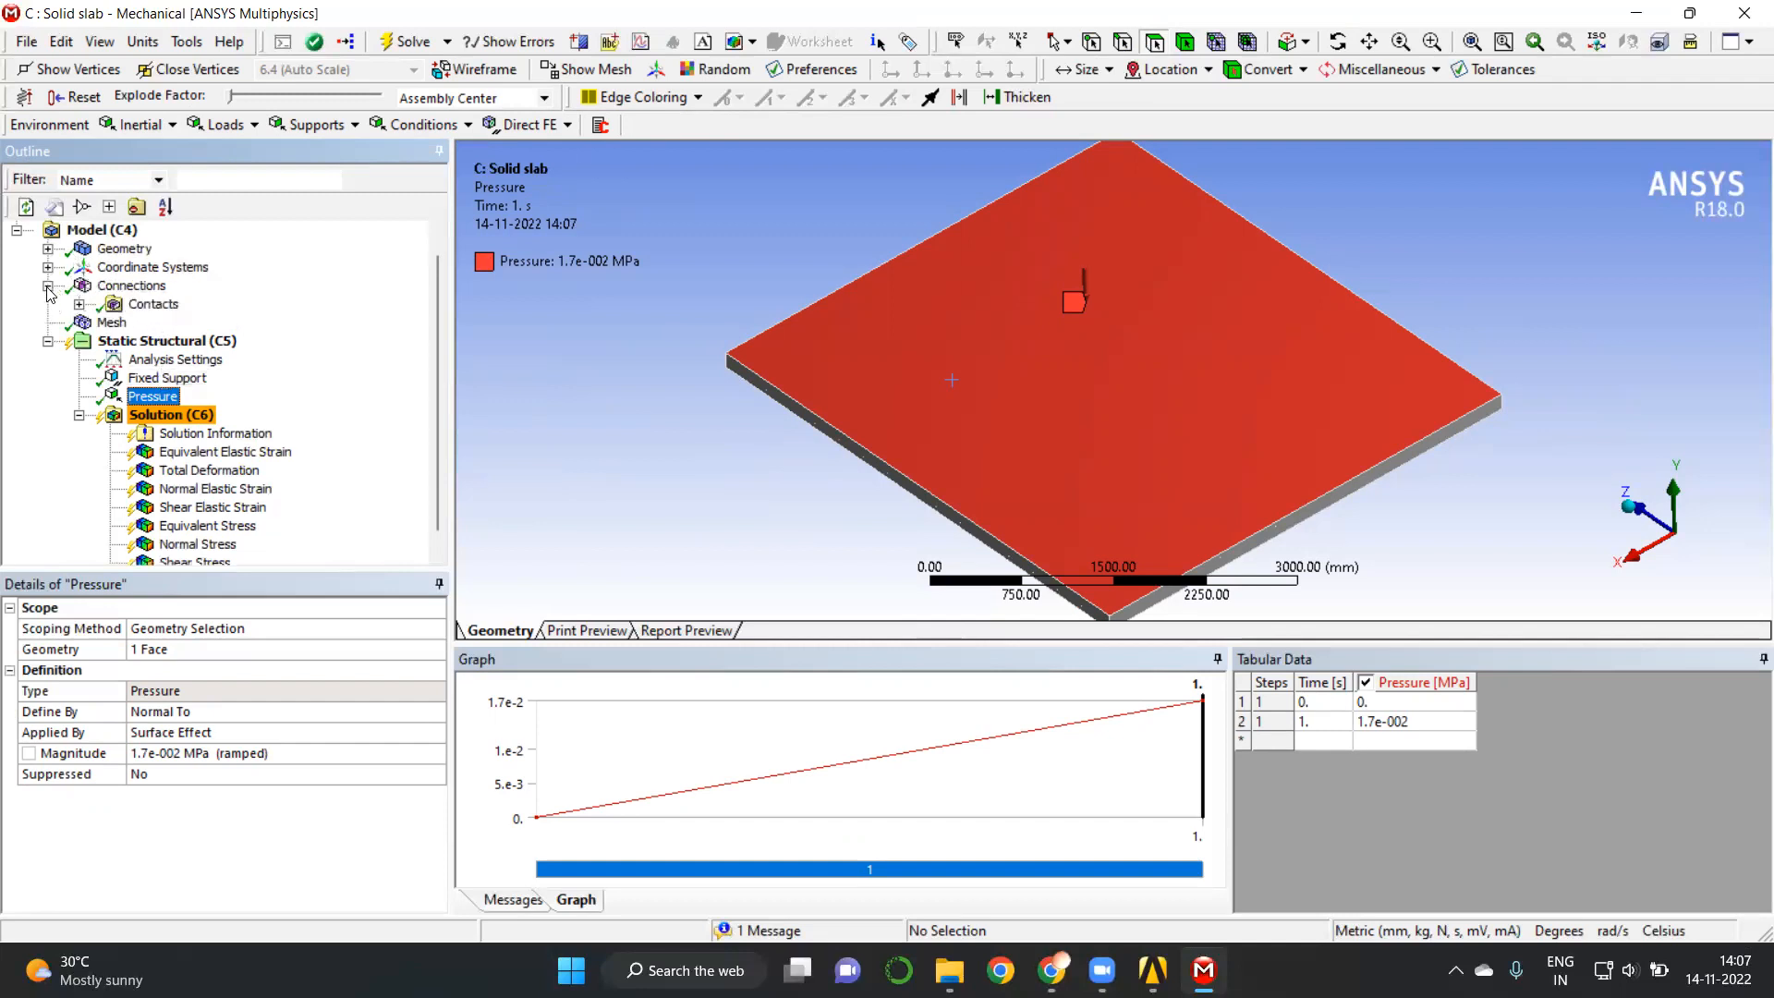
click(80, 305)
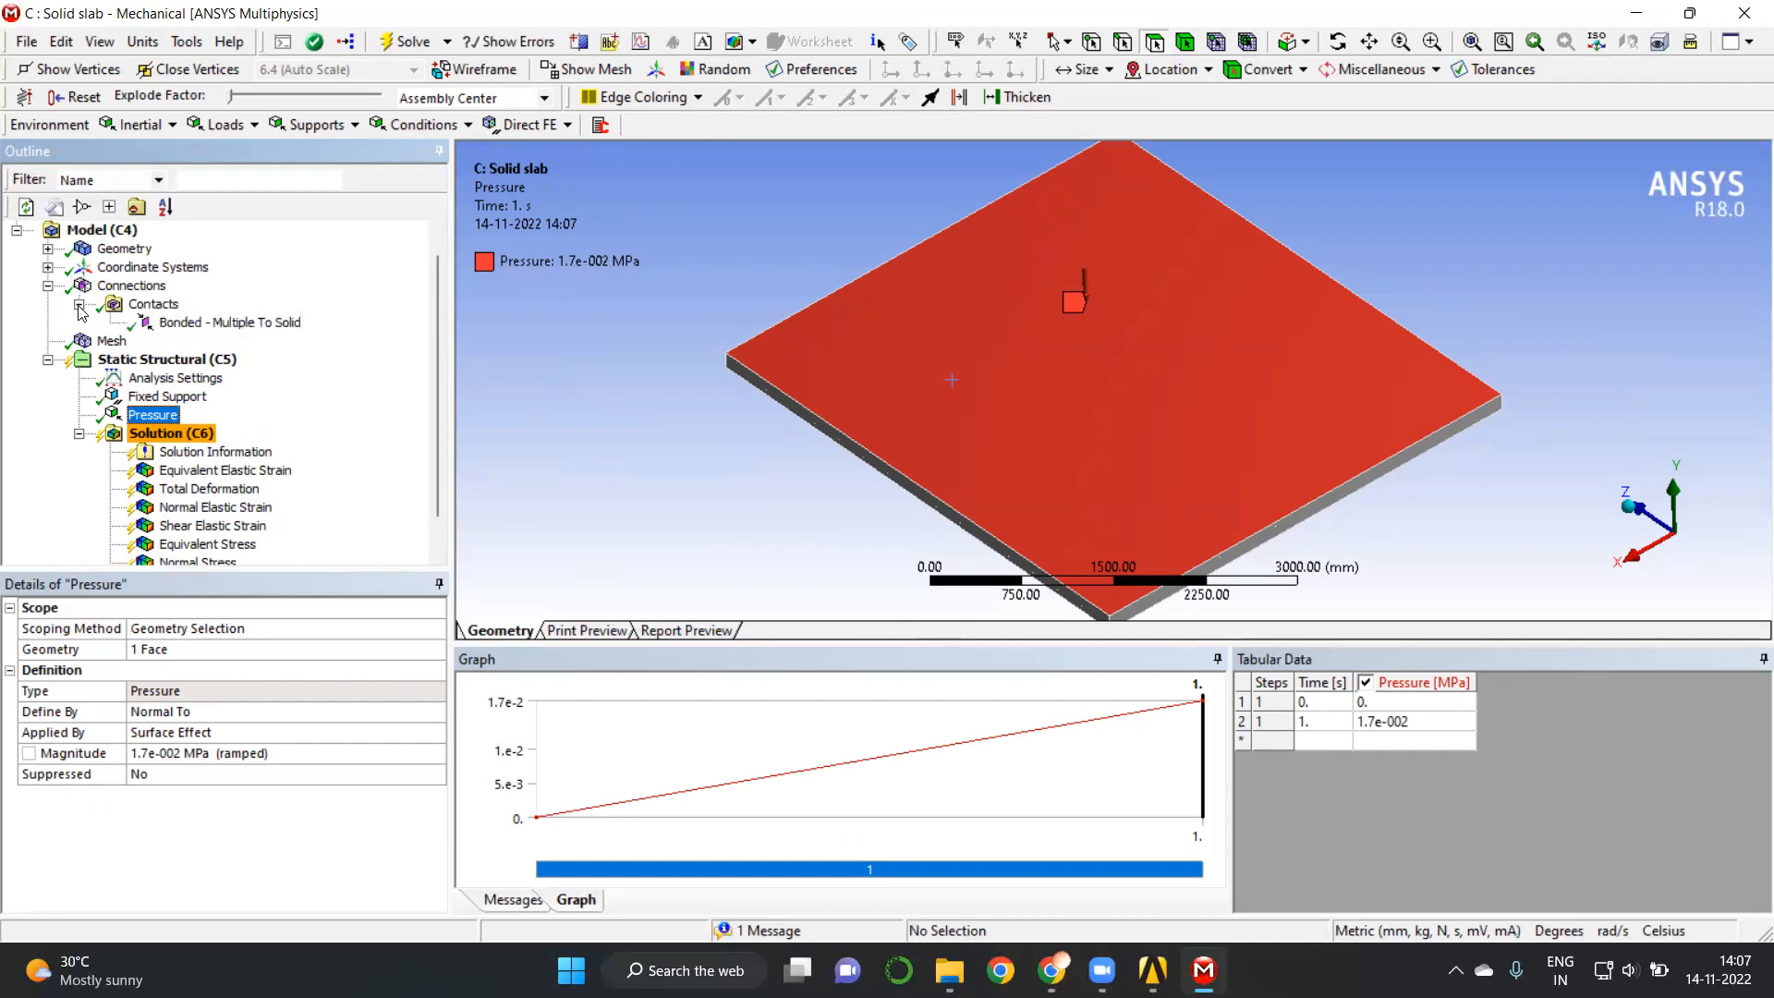
click(188, 323)
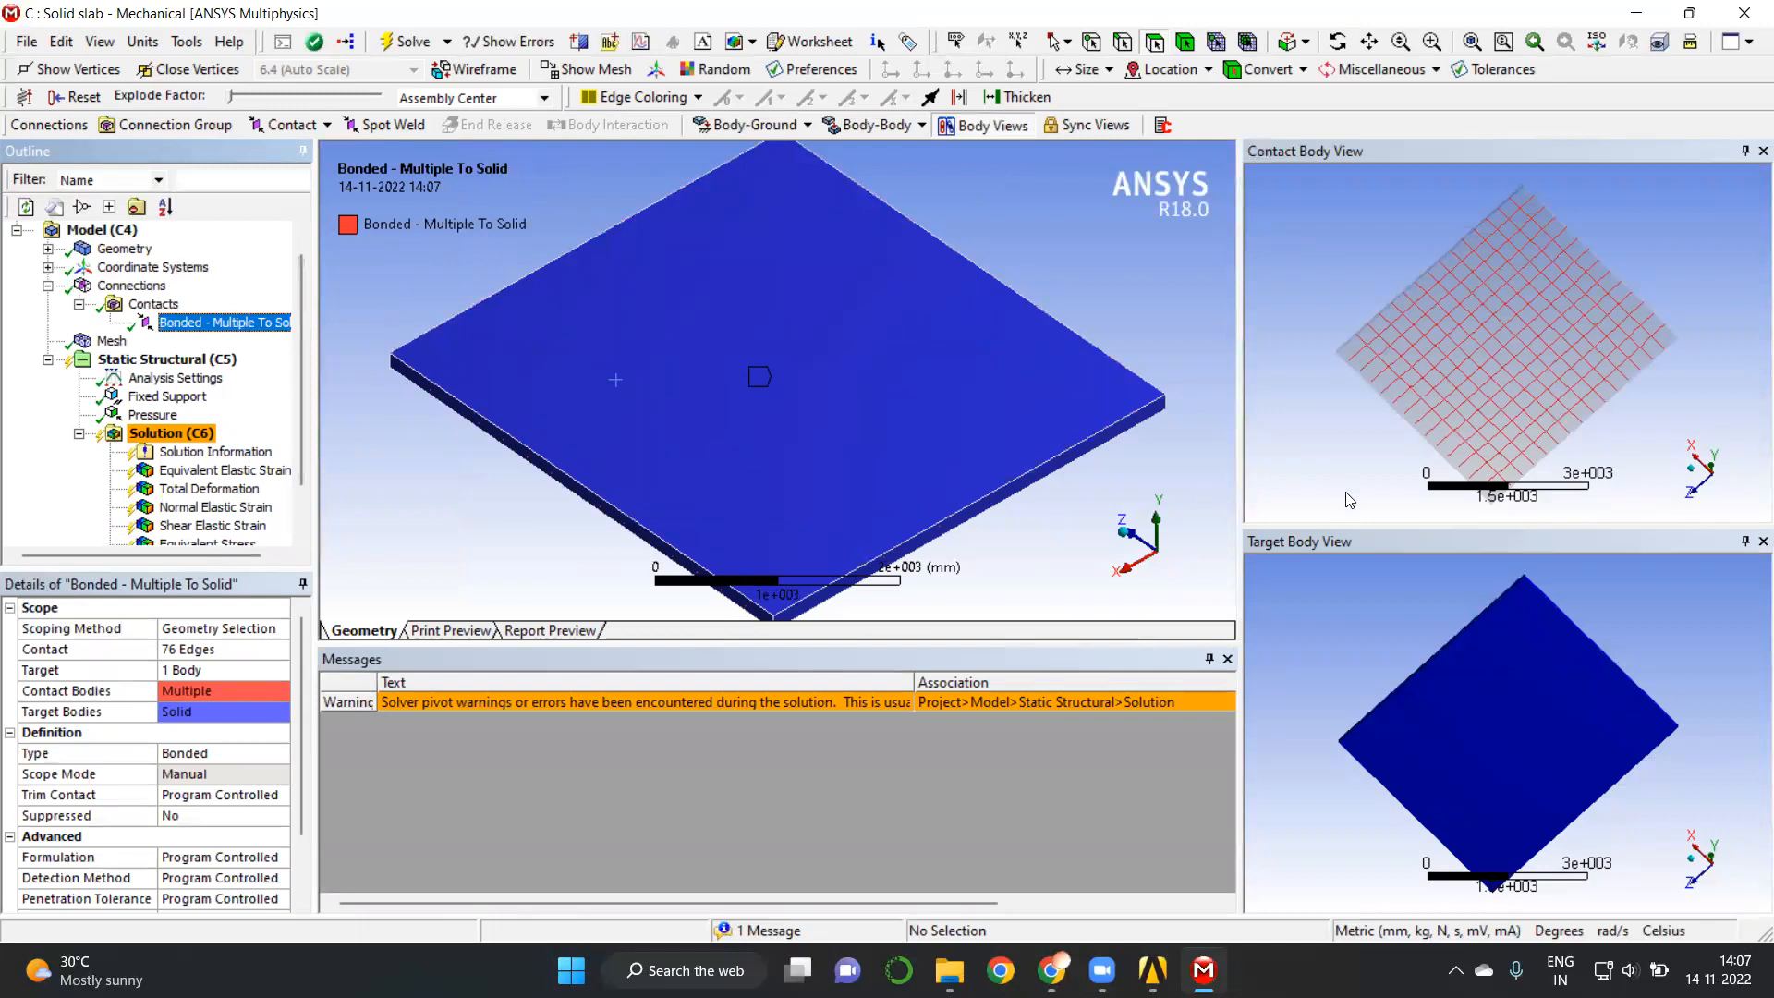
click(47, 285)
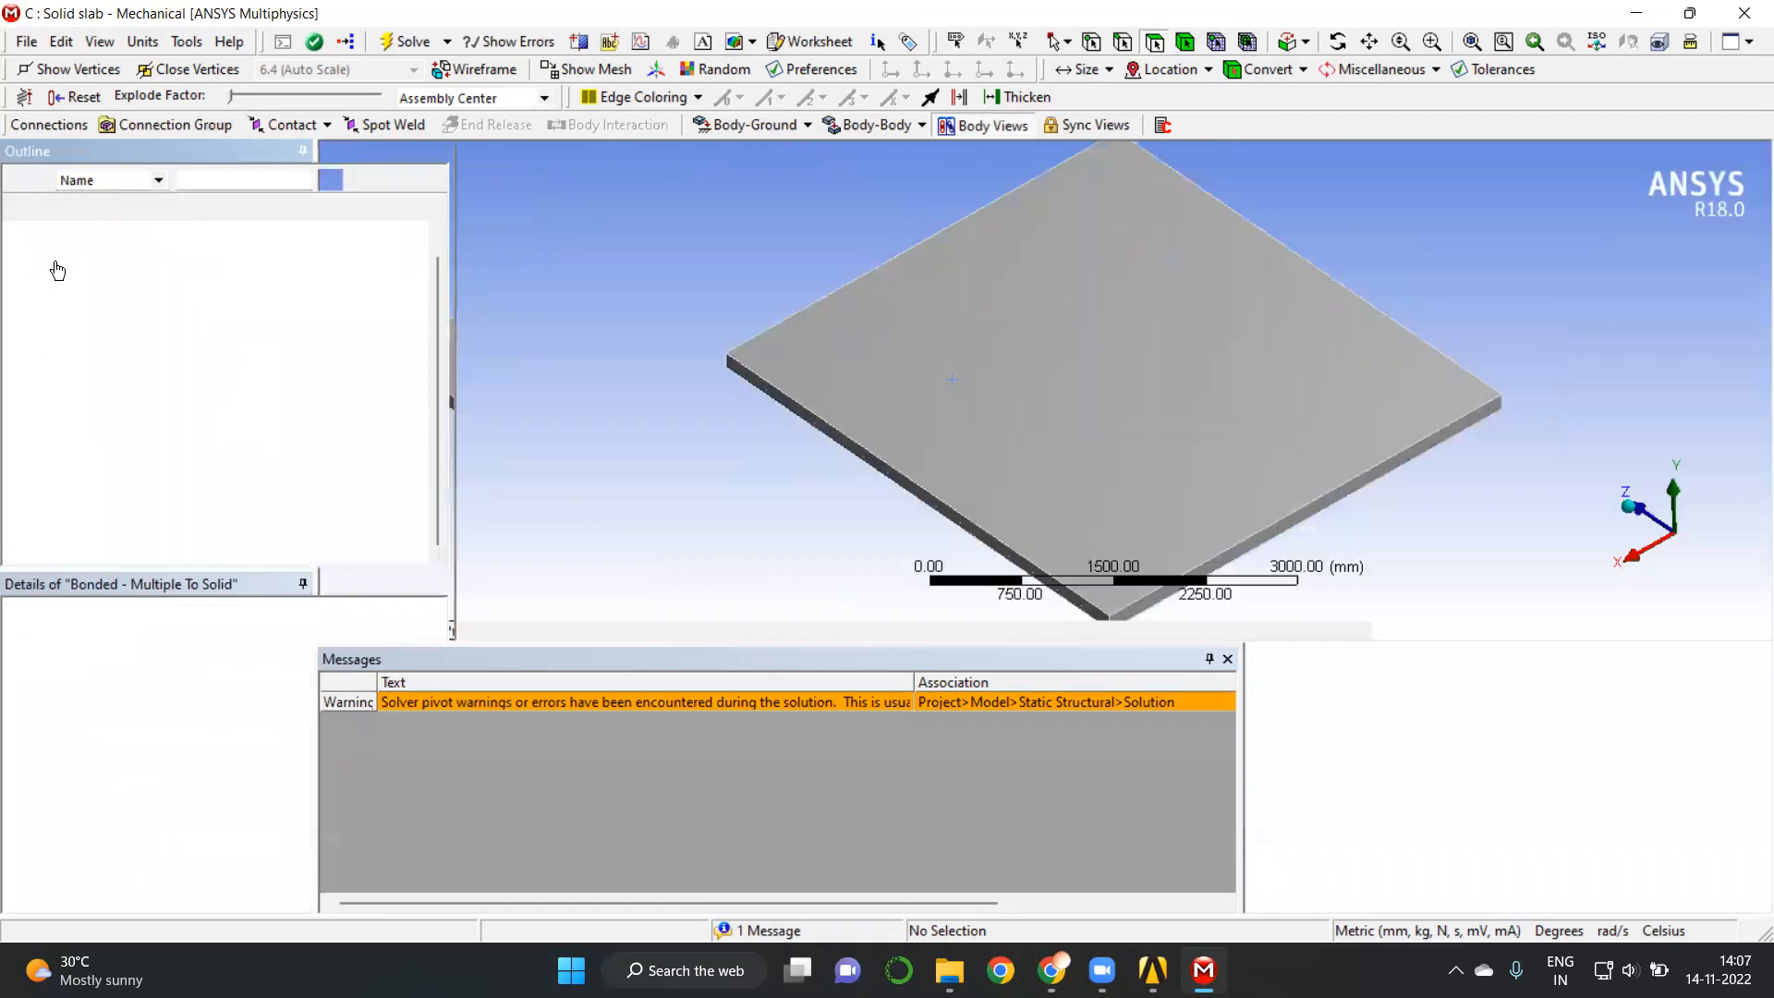
click(47, 286)
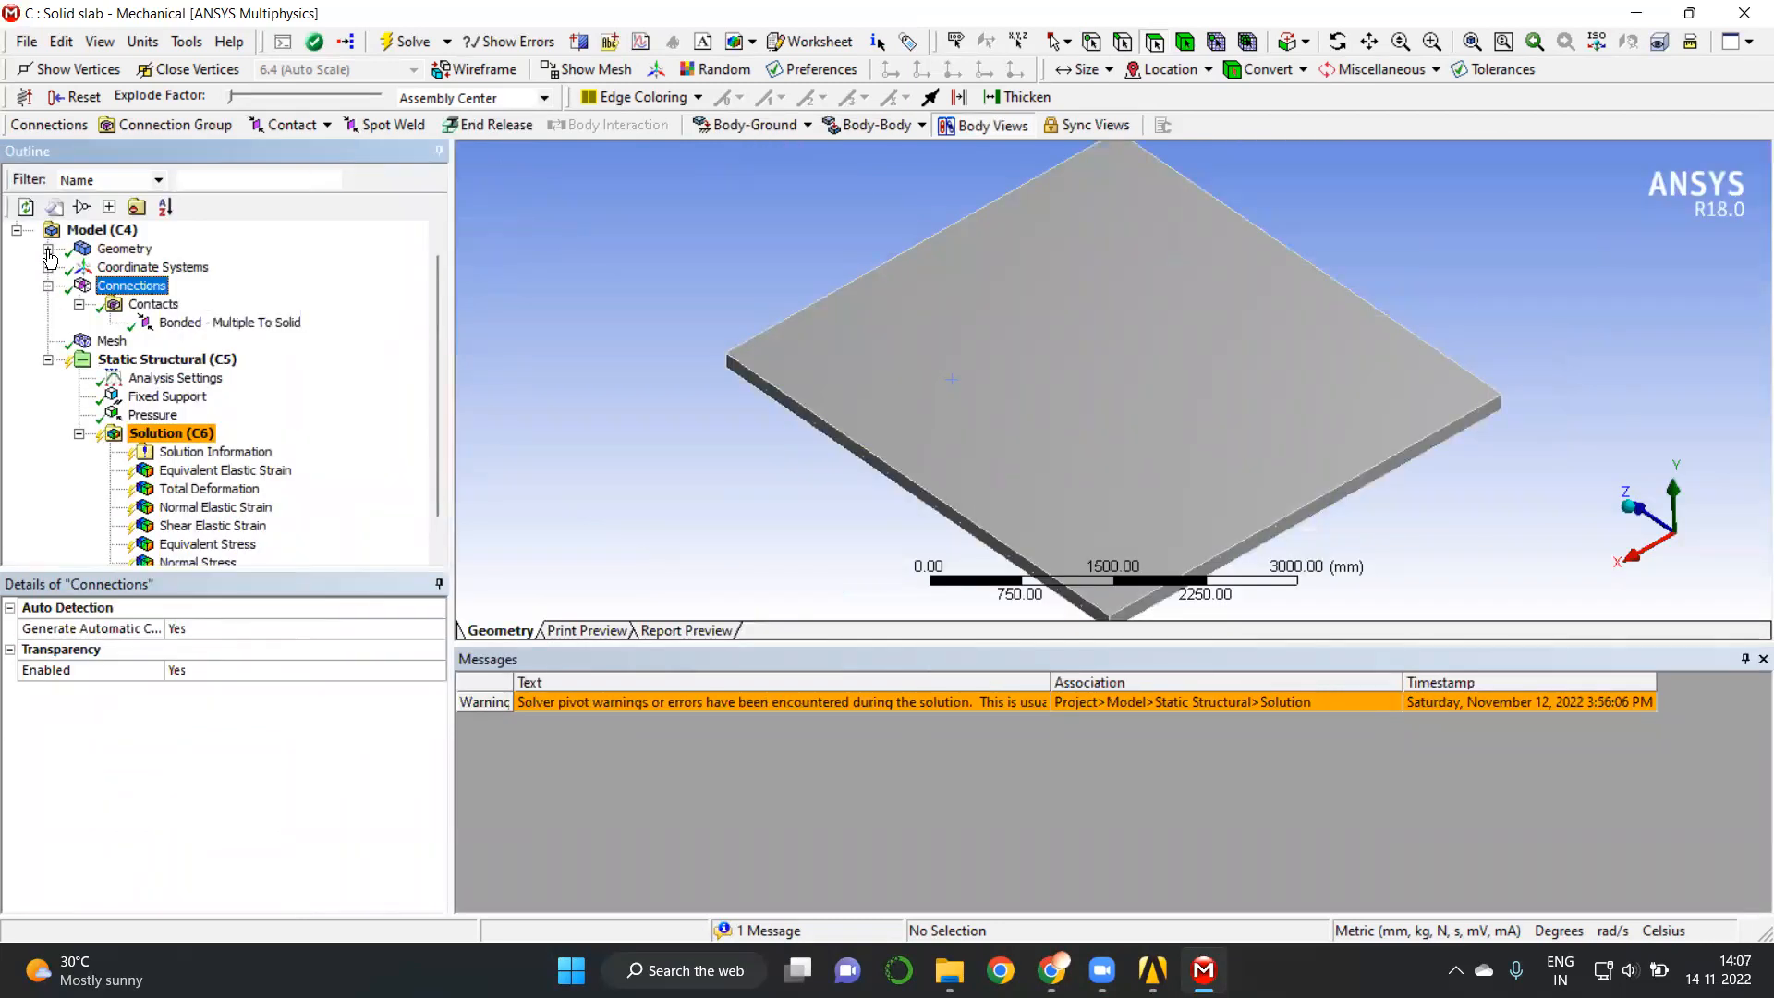
Review the material details of the Solid body under Geometry and of all its Line Bodies together.
click(47, 249)
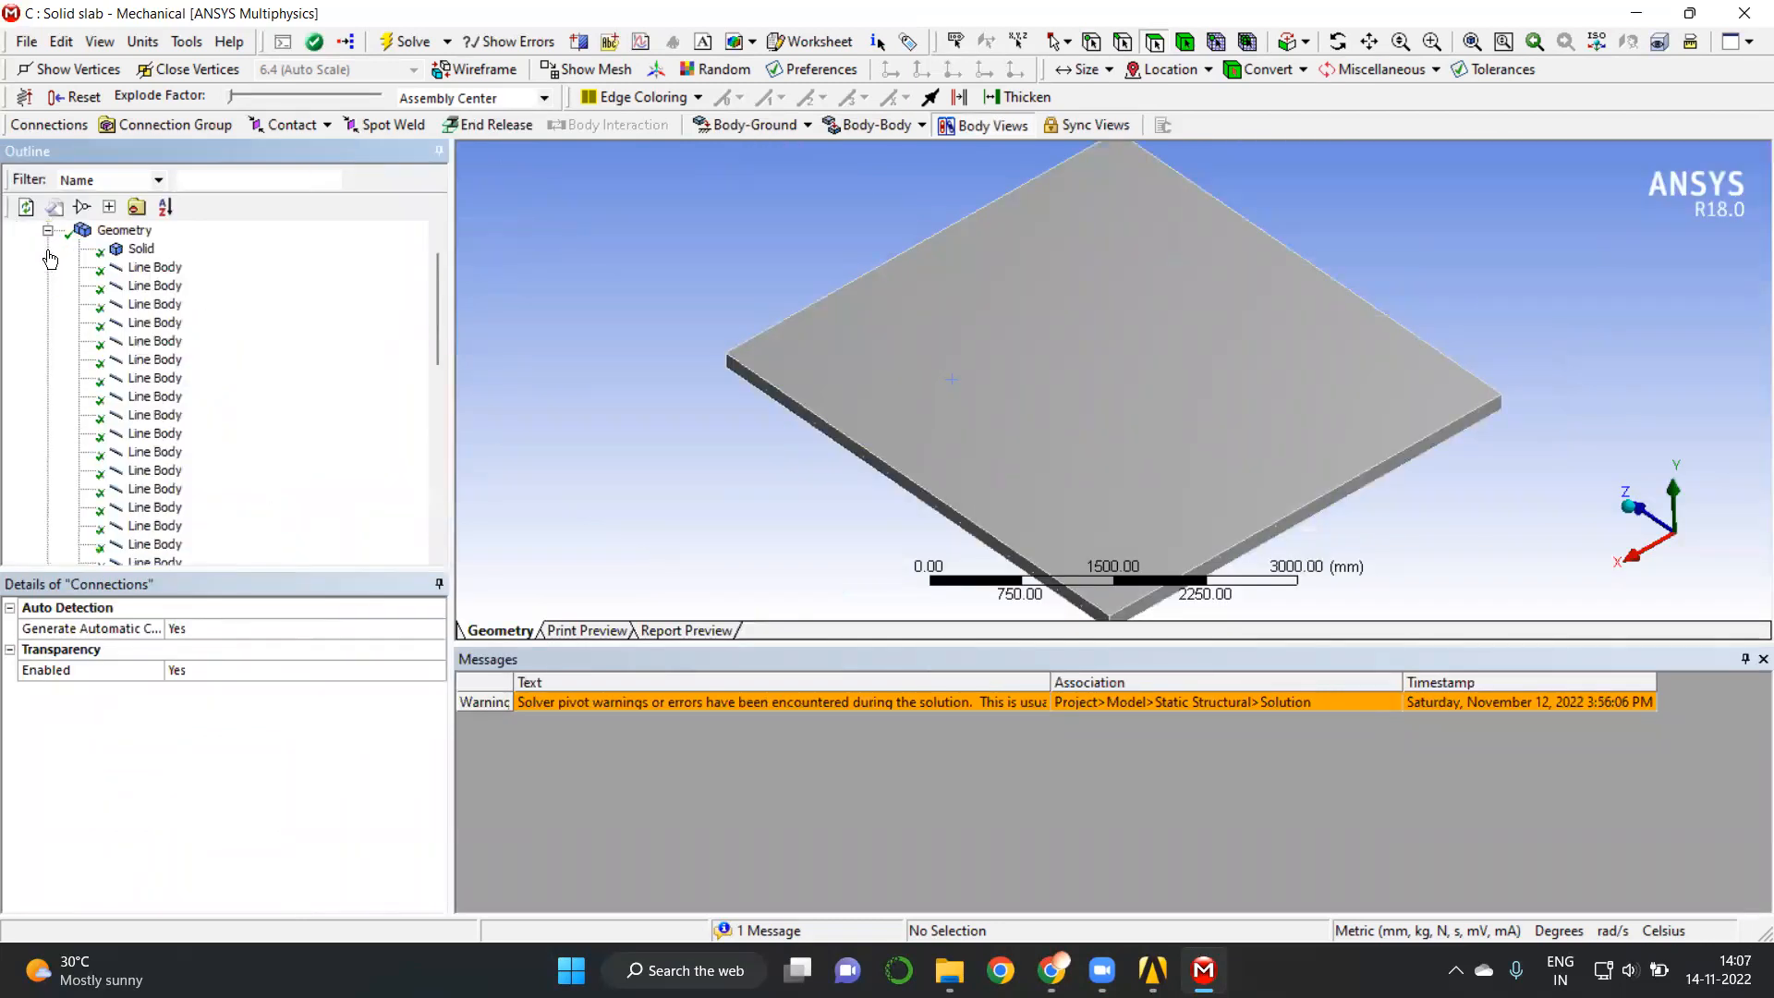
click(140, 251)
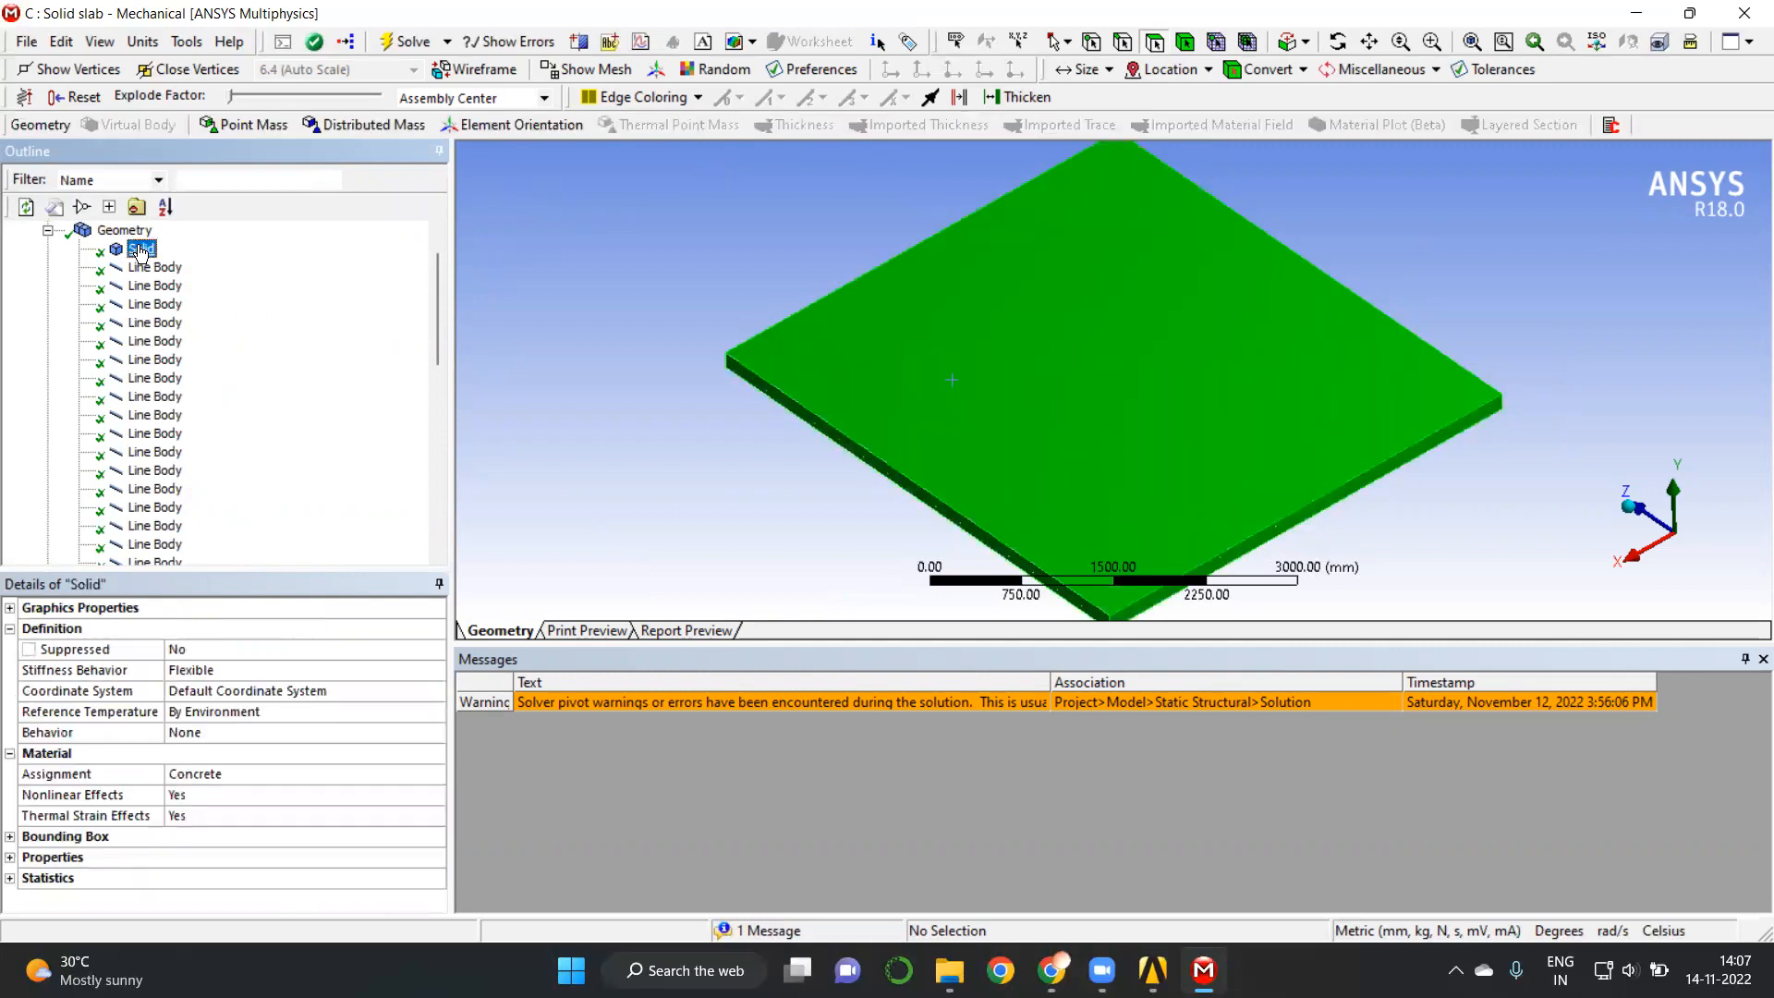
click(149, 269)
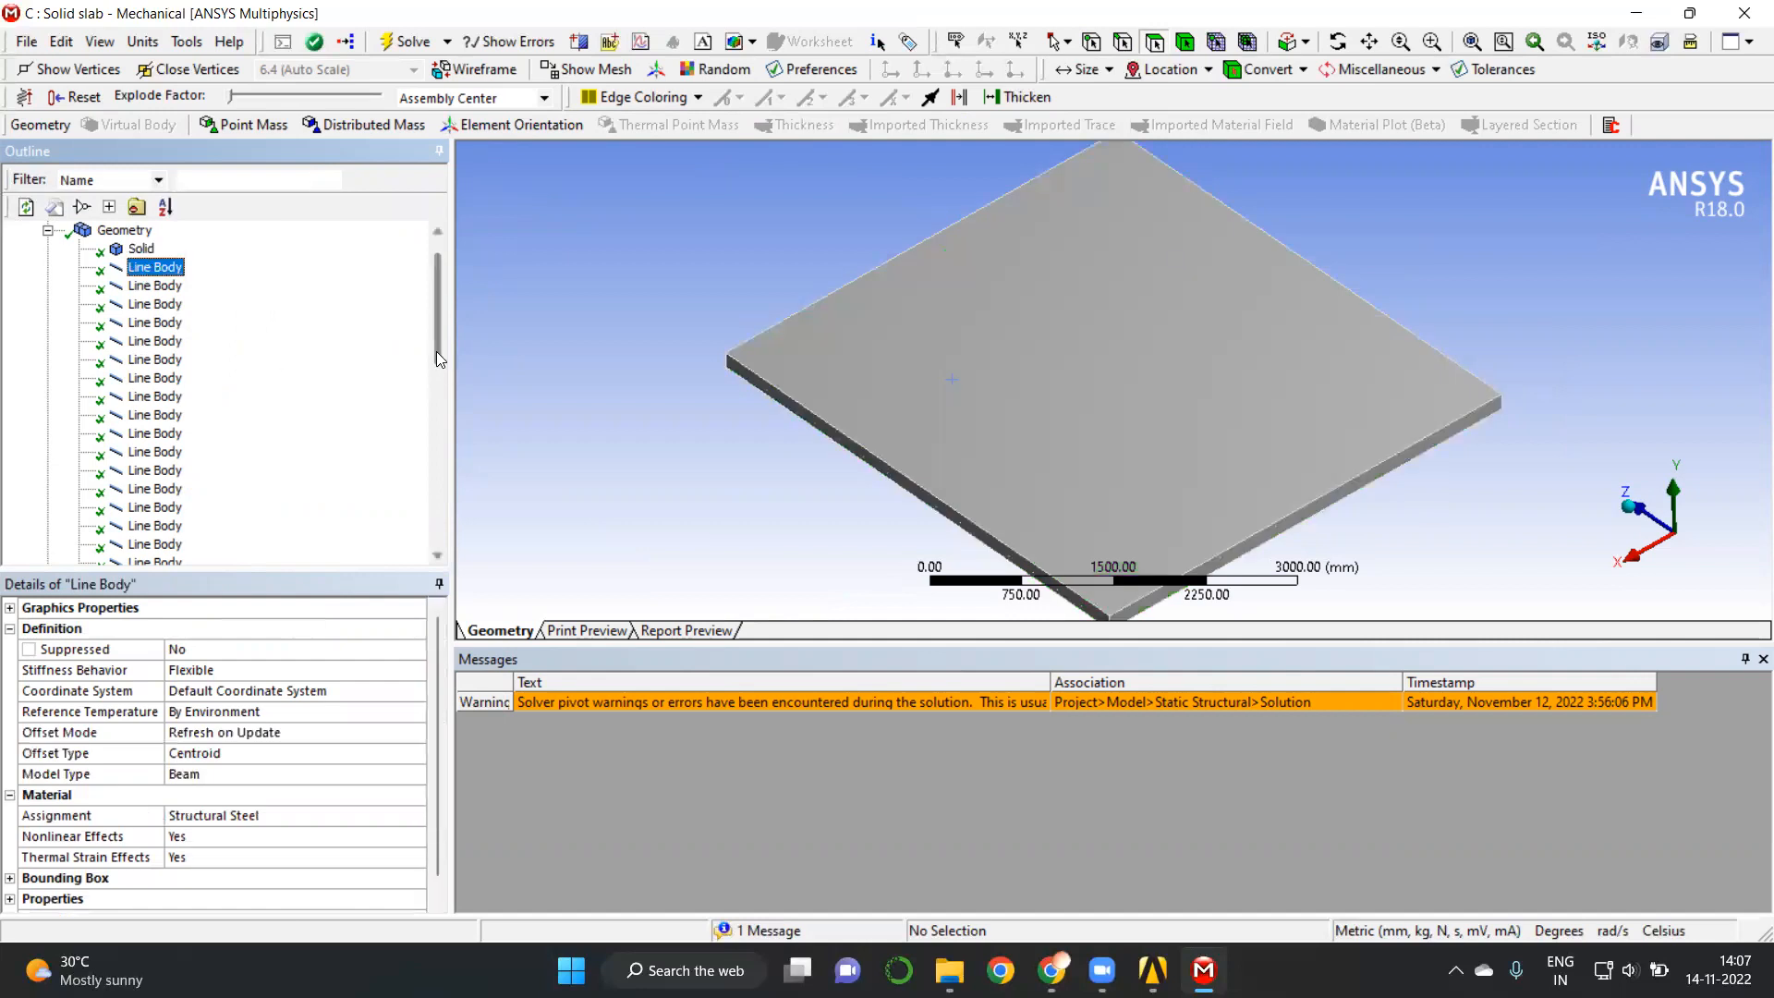
drag(436, 347, 436, 461)
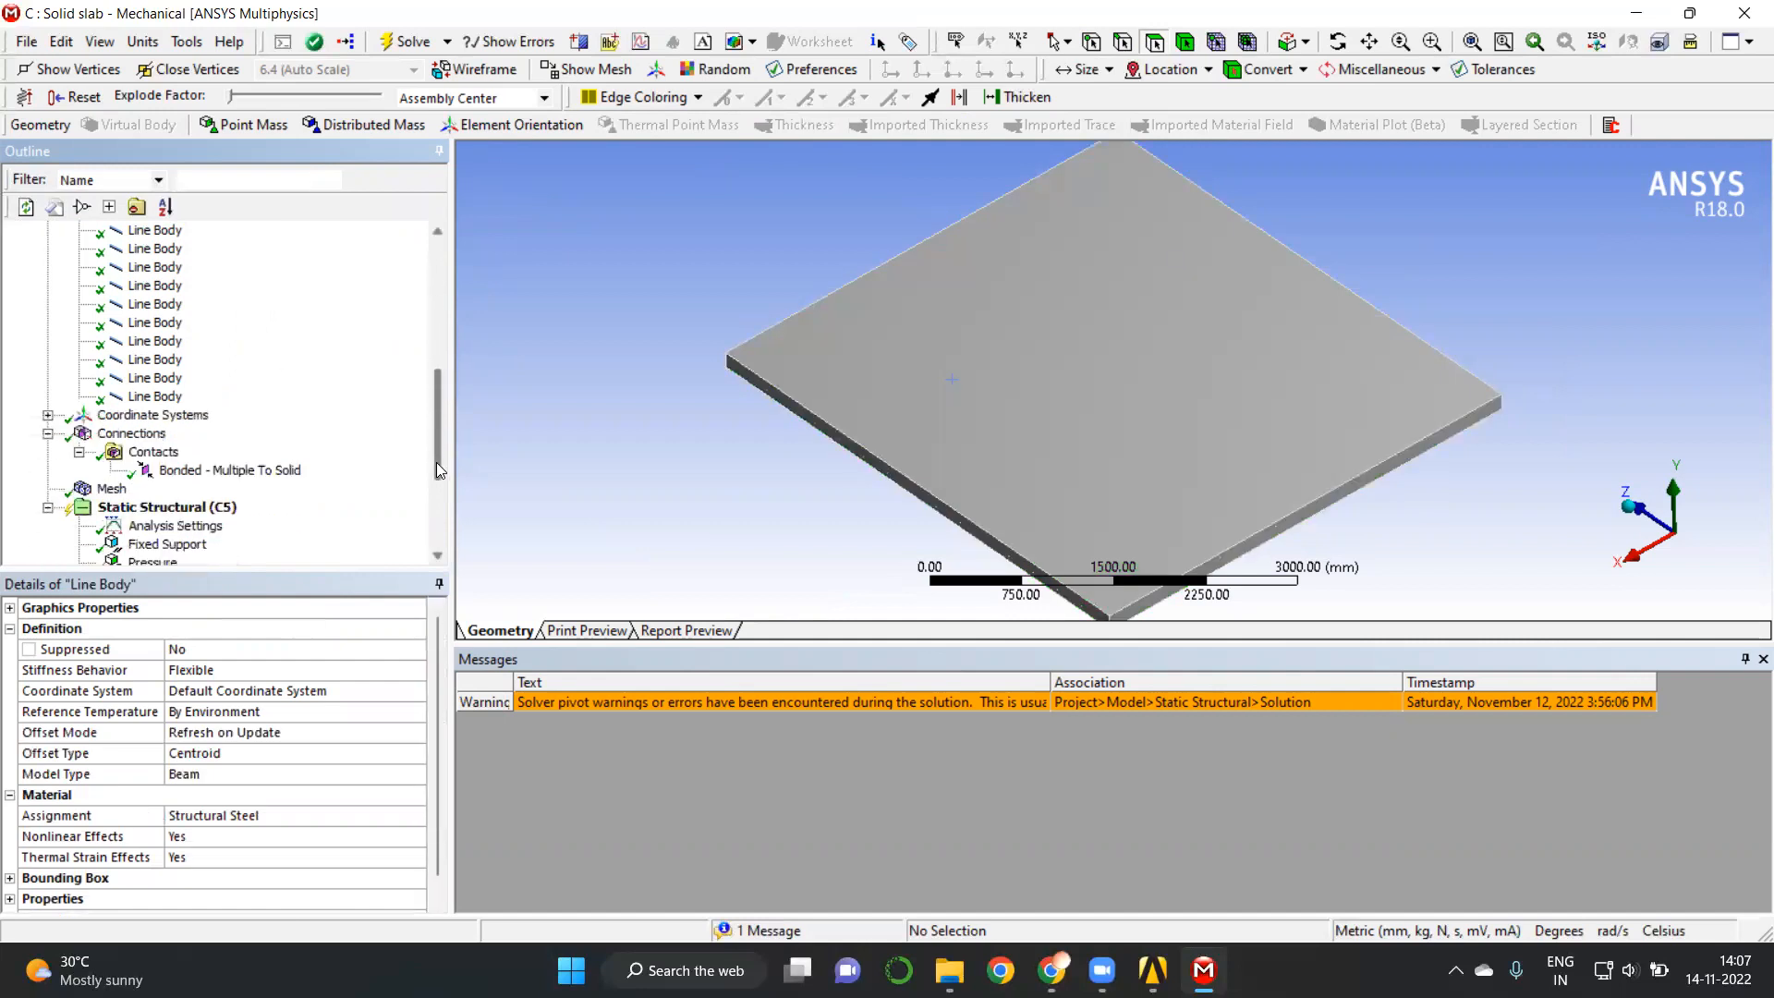
shift+click(154, 398)
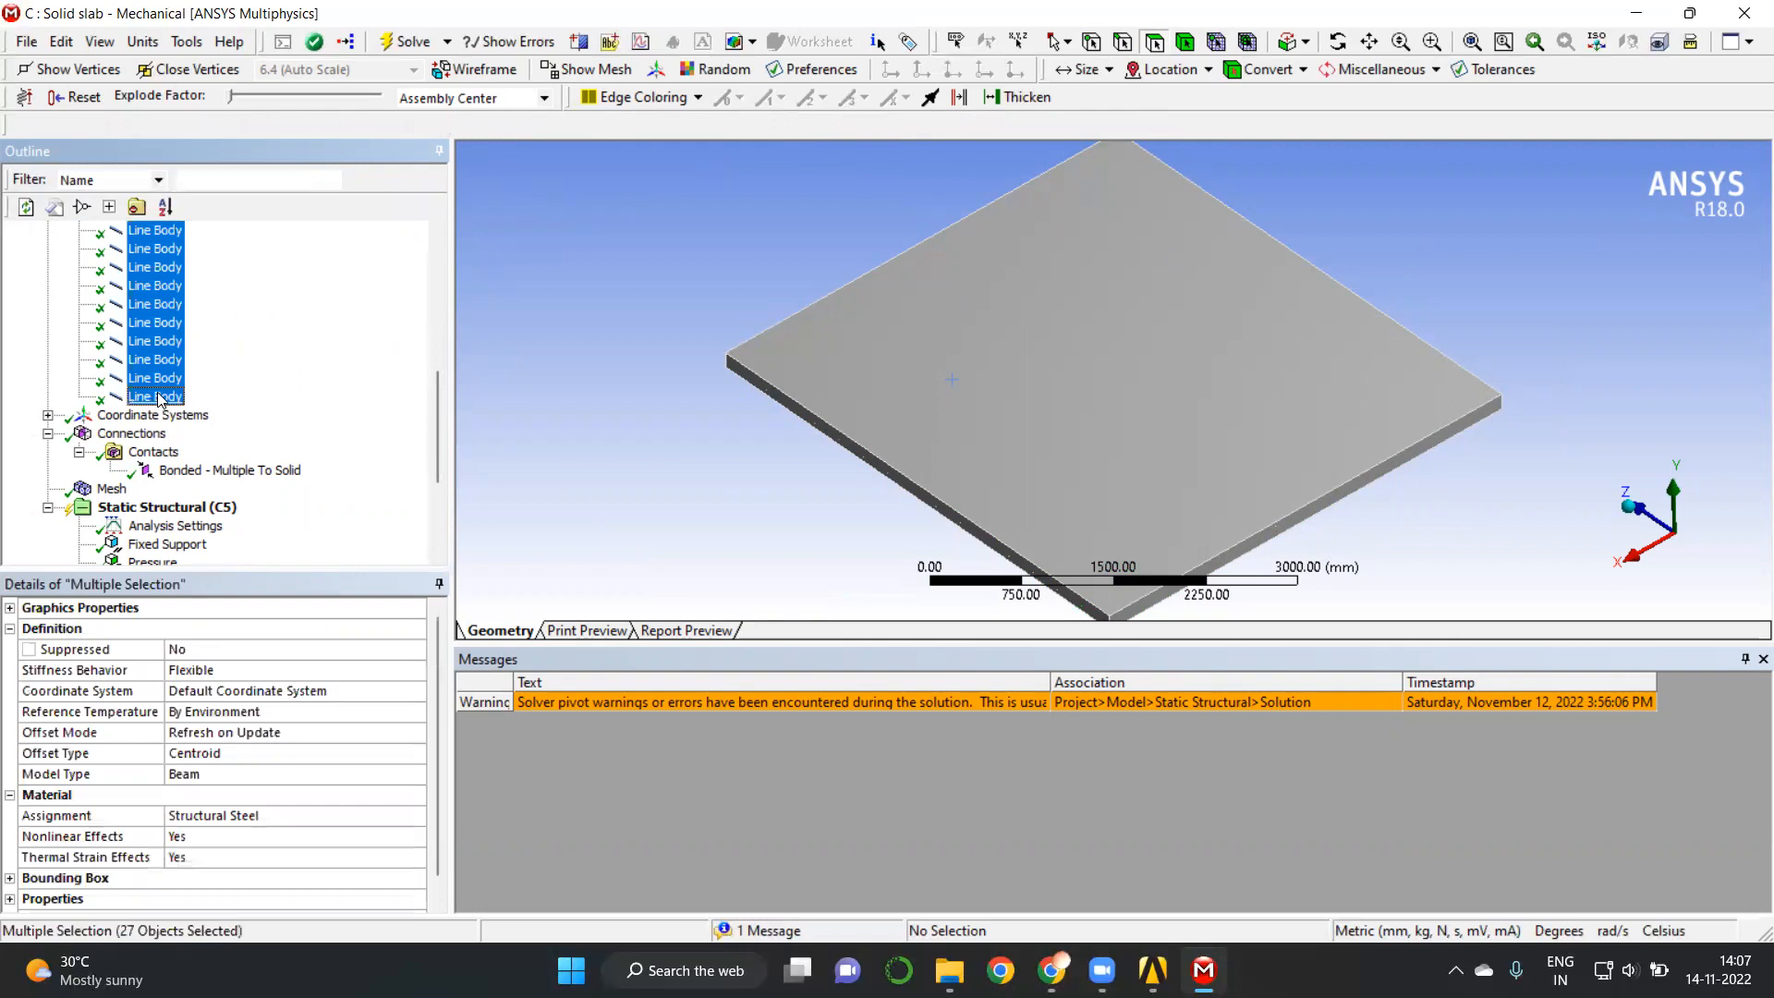
Solve the solid slab's Static Structural analysis and display its Total Deformation result.
scroll(169, 469, down, 1)
scroll(169, 469, down, 3)
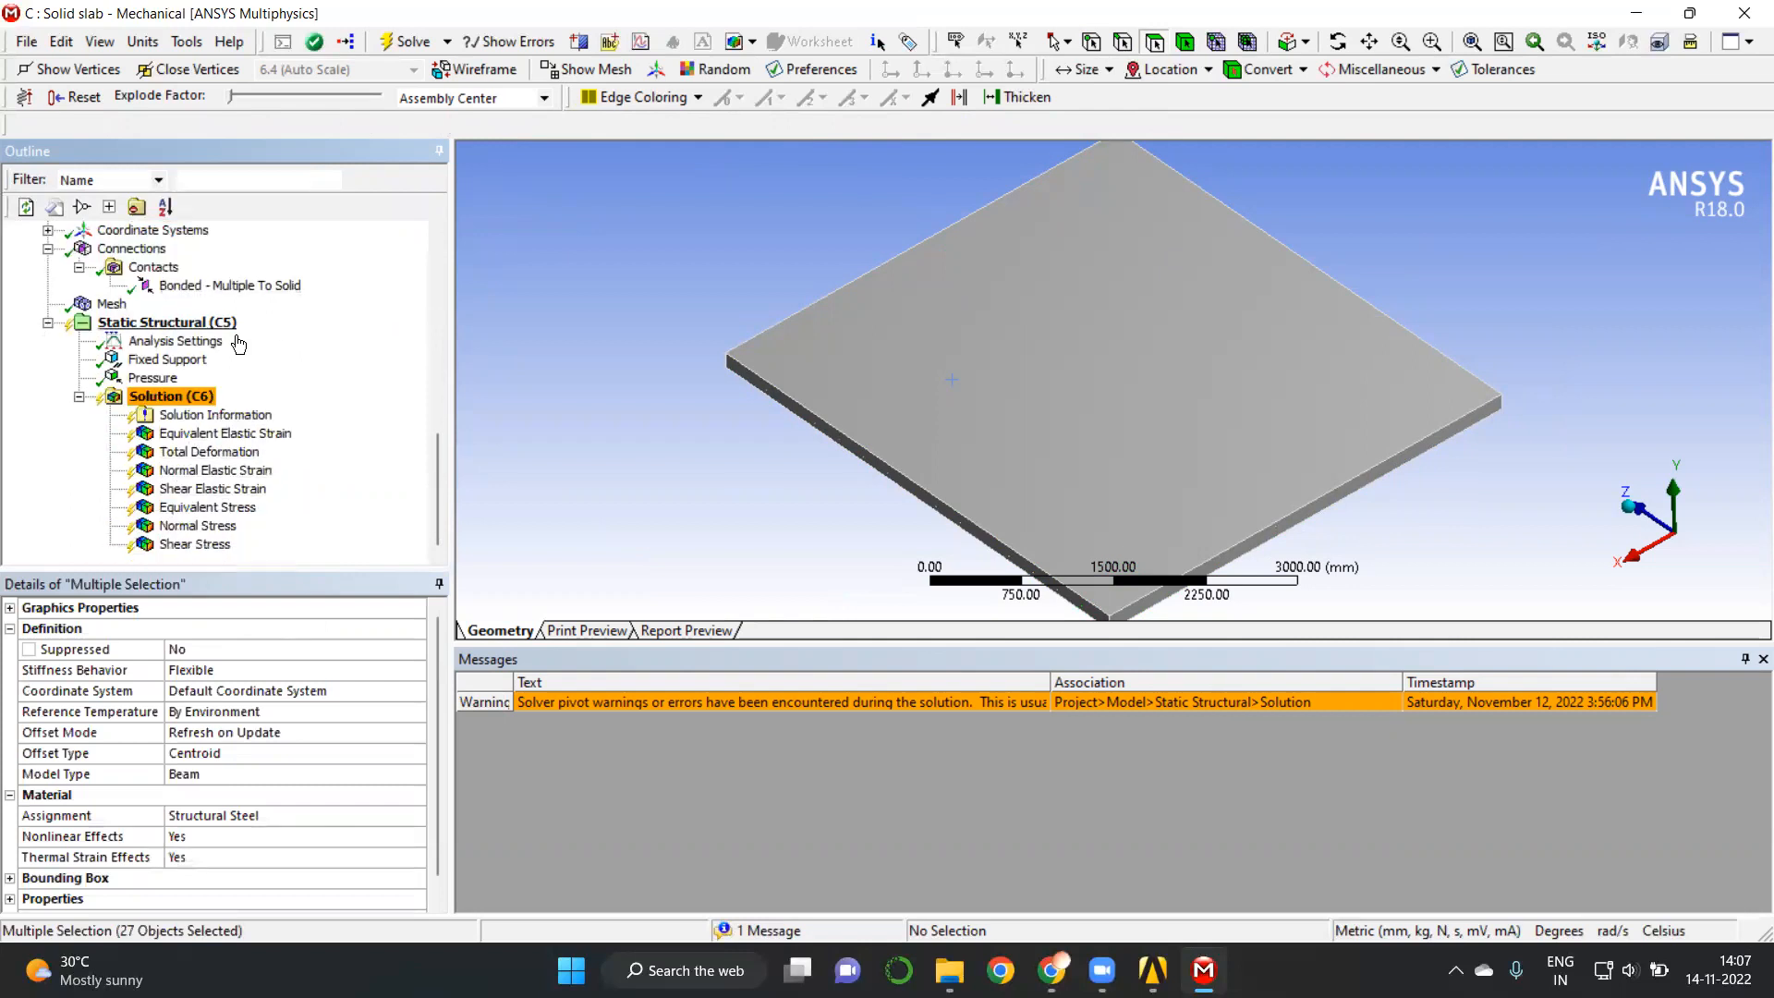
click(221, 325)
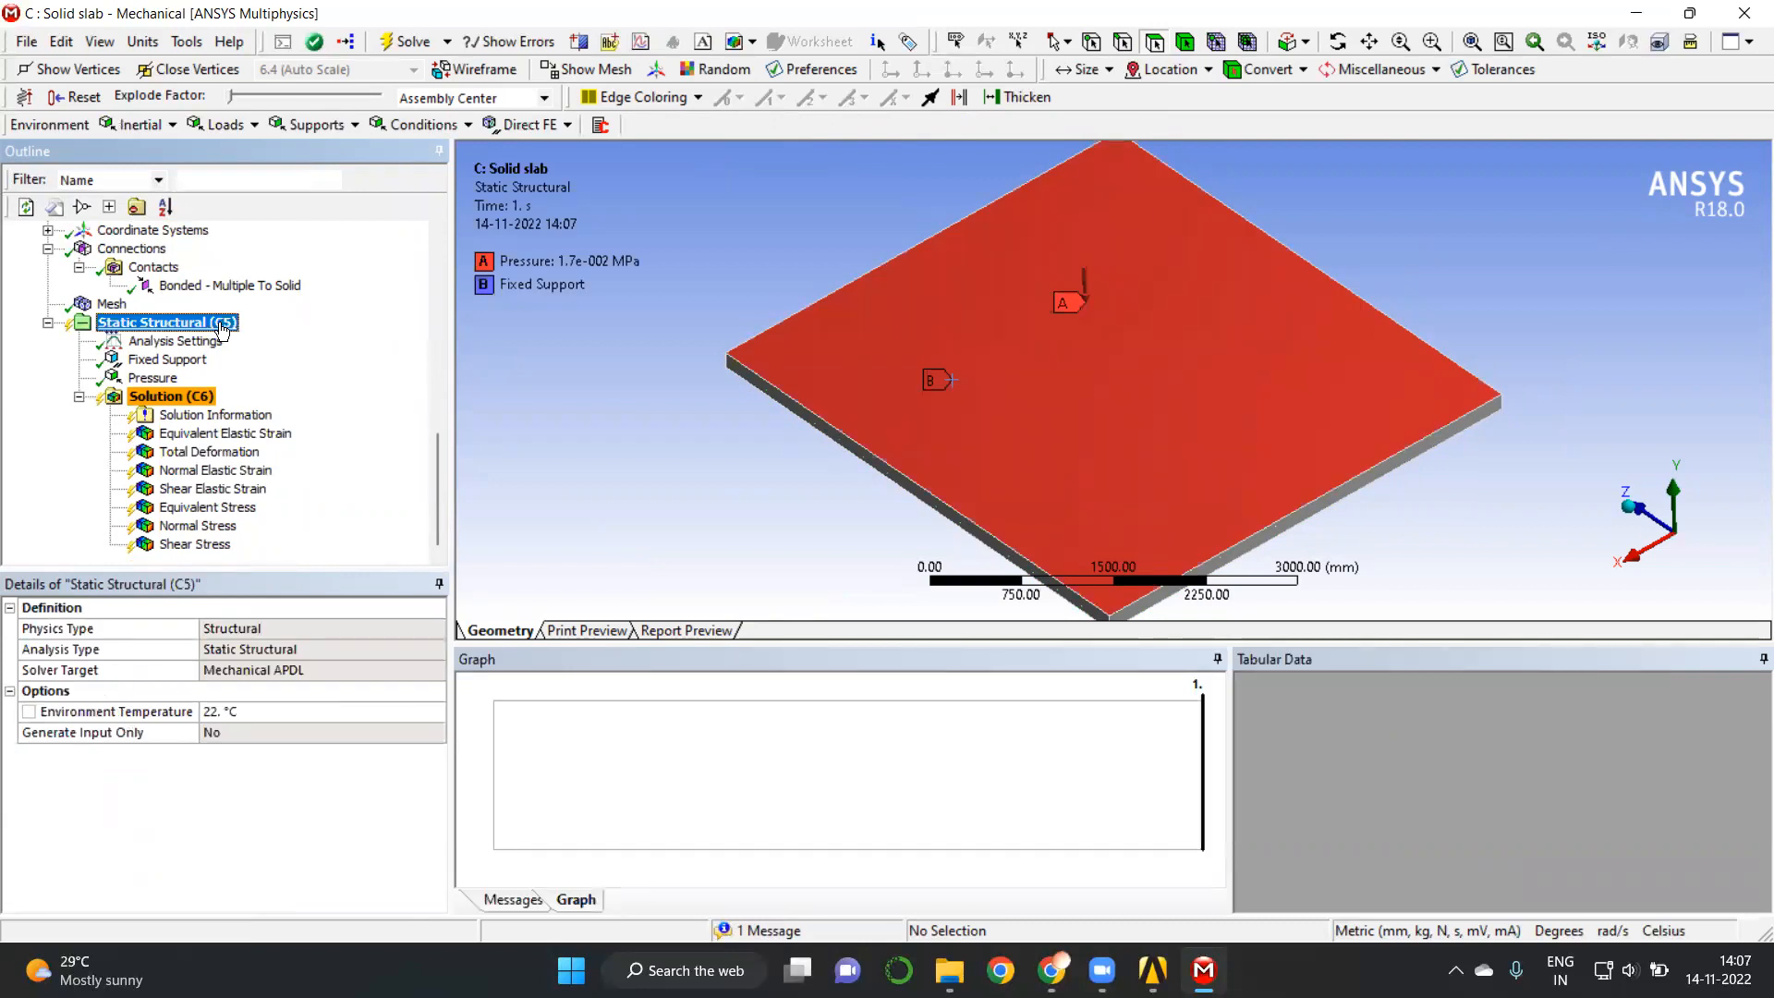
right_click(222, 327)
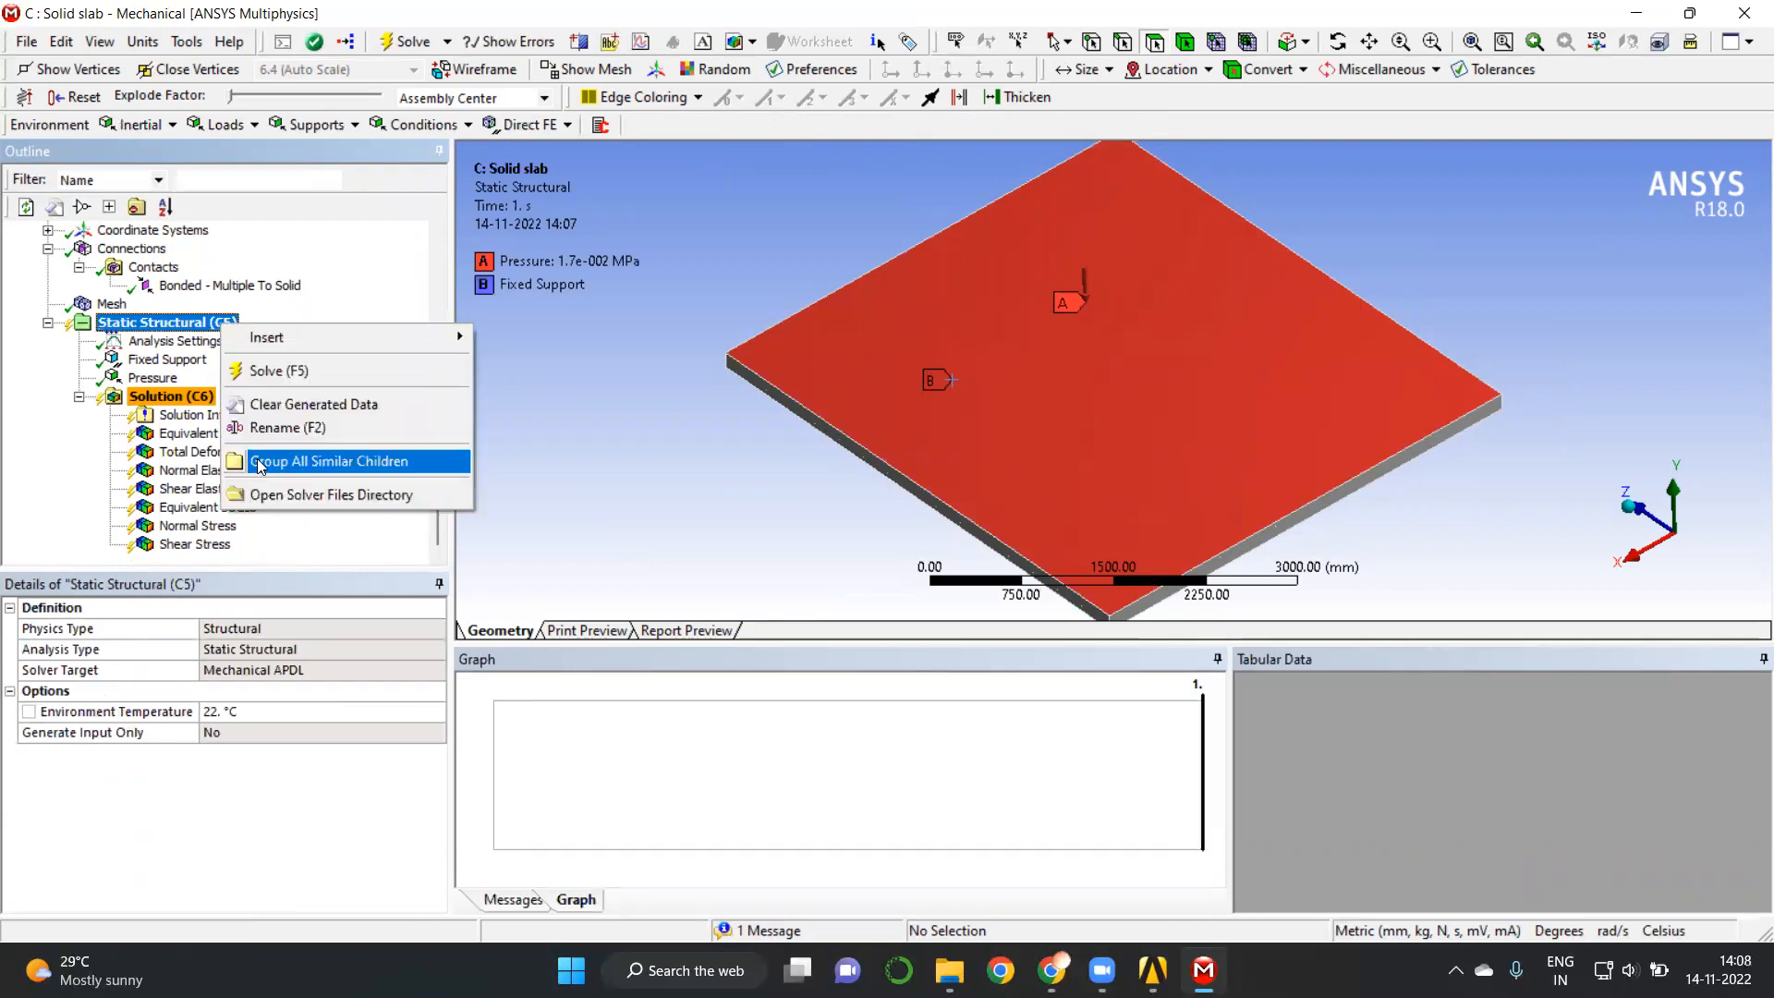
click(286, 379)
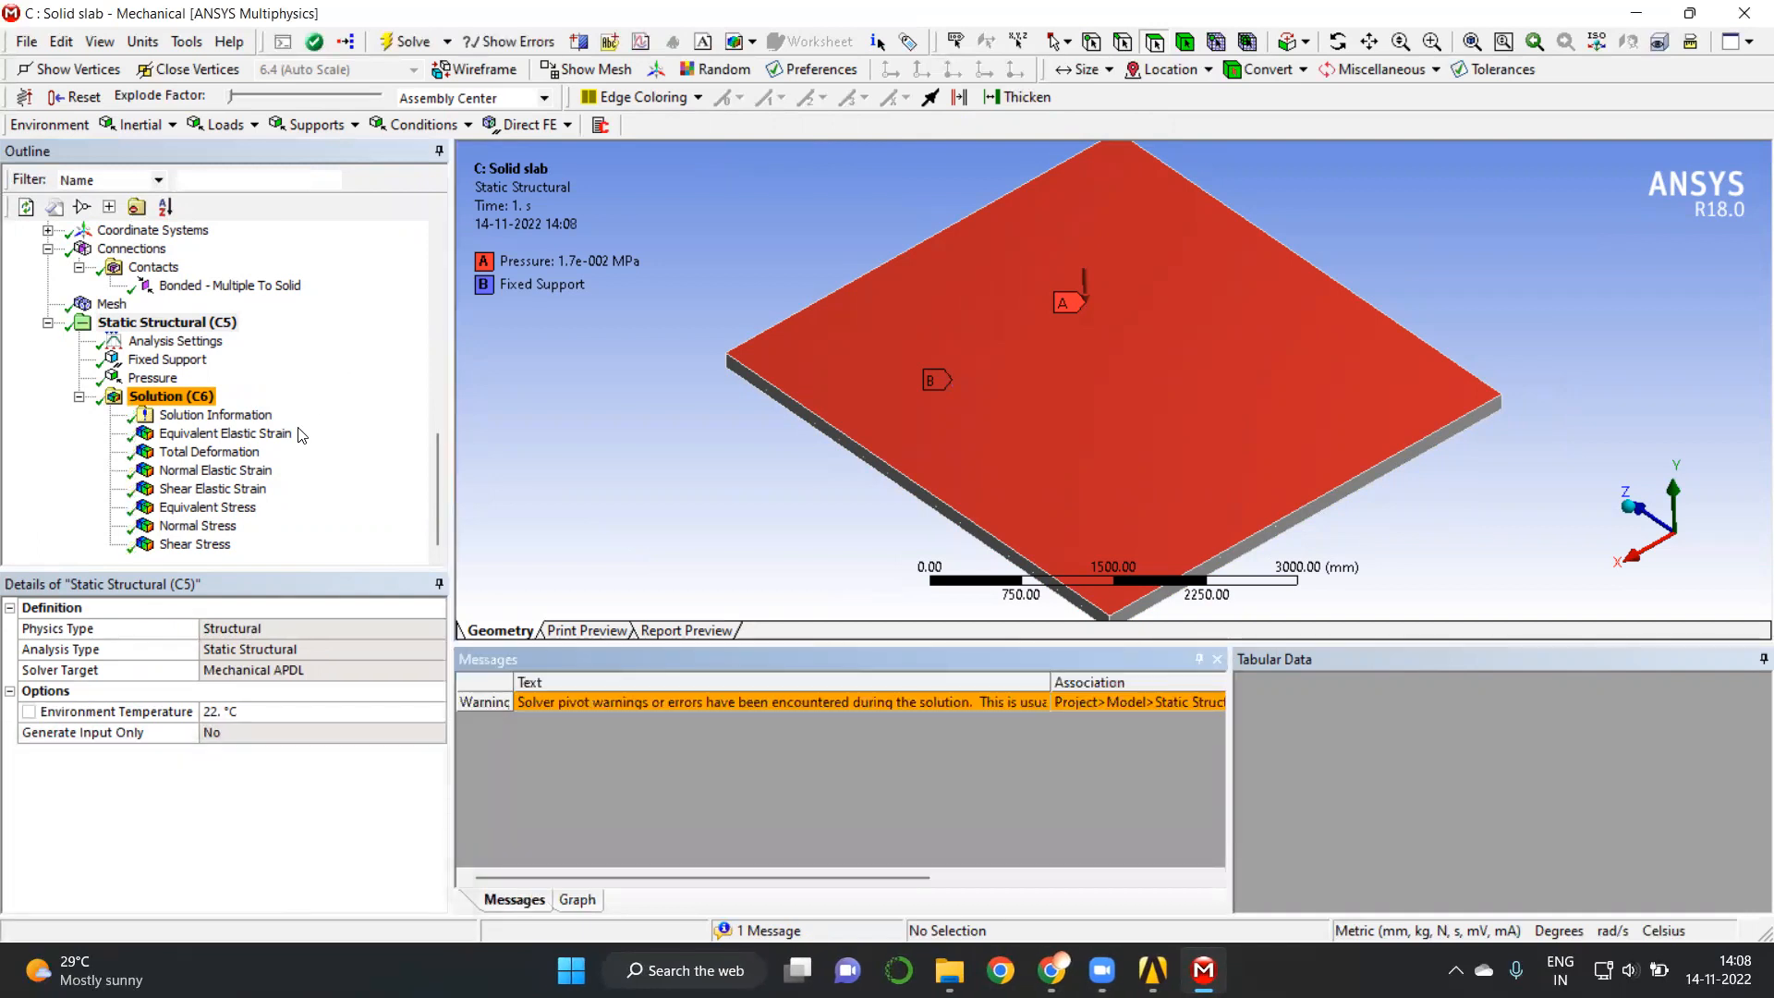
click(234, 454)
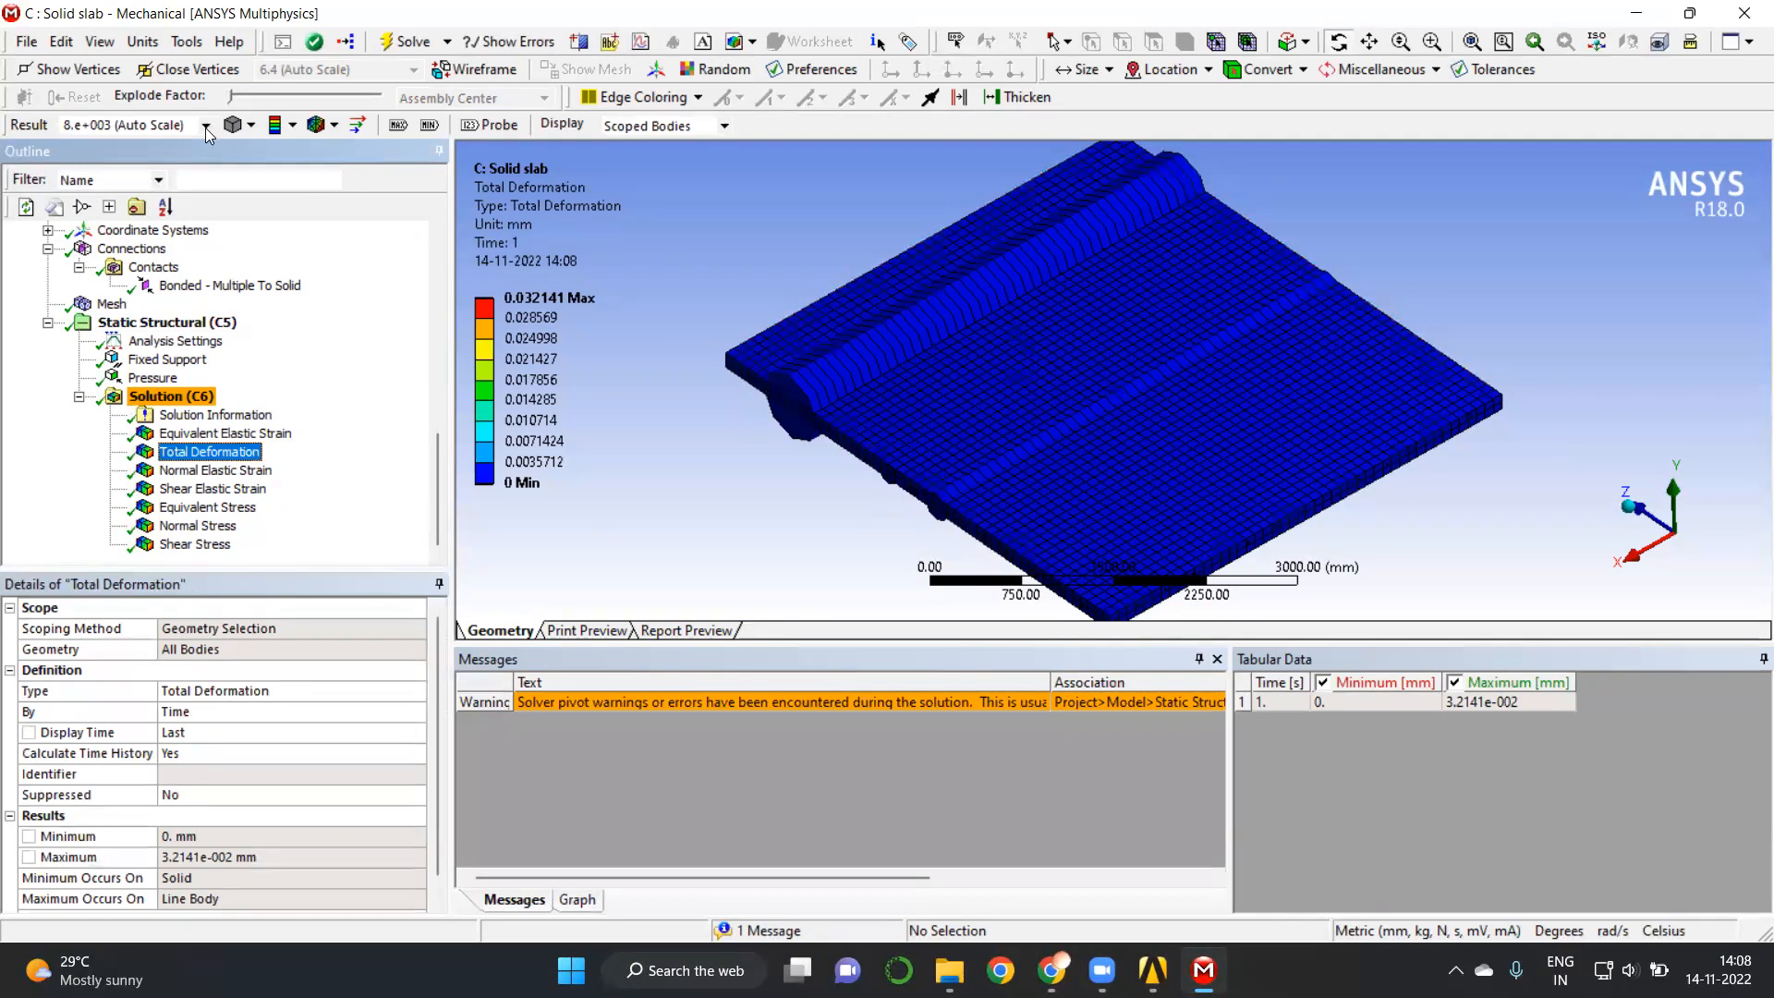
Set the magnitude of the solid slab's Pressure load to 17000 MPa.
click(145, 379)
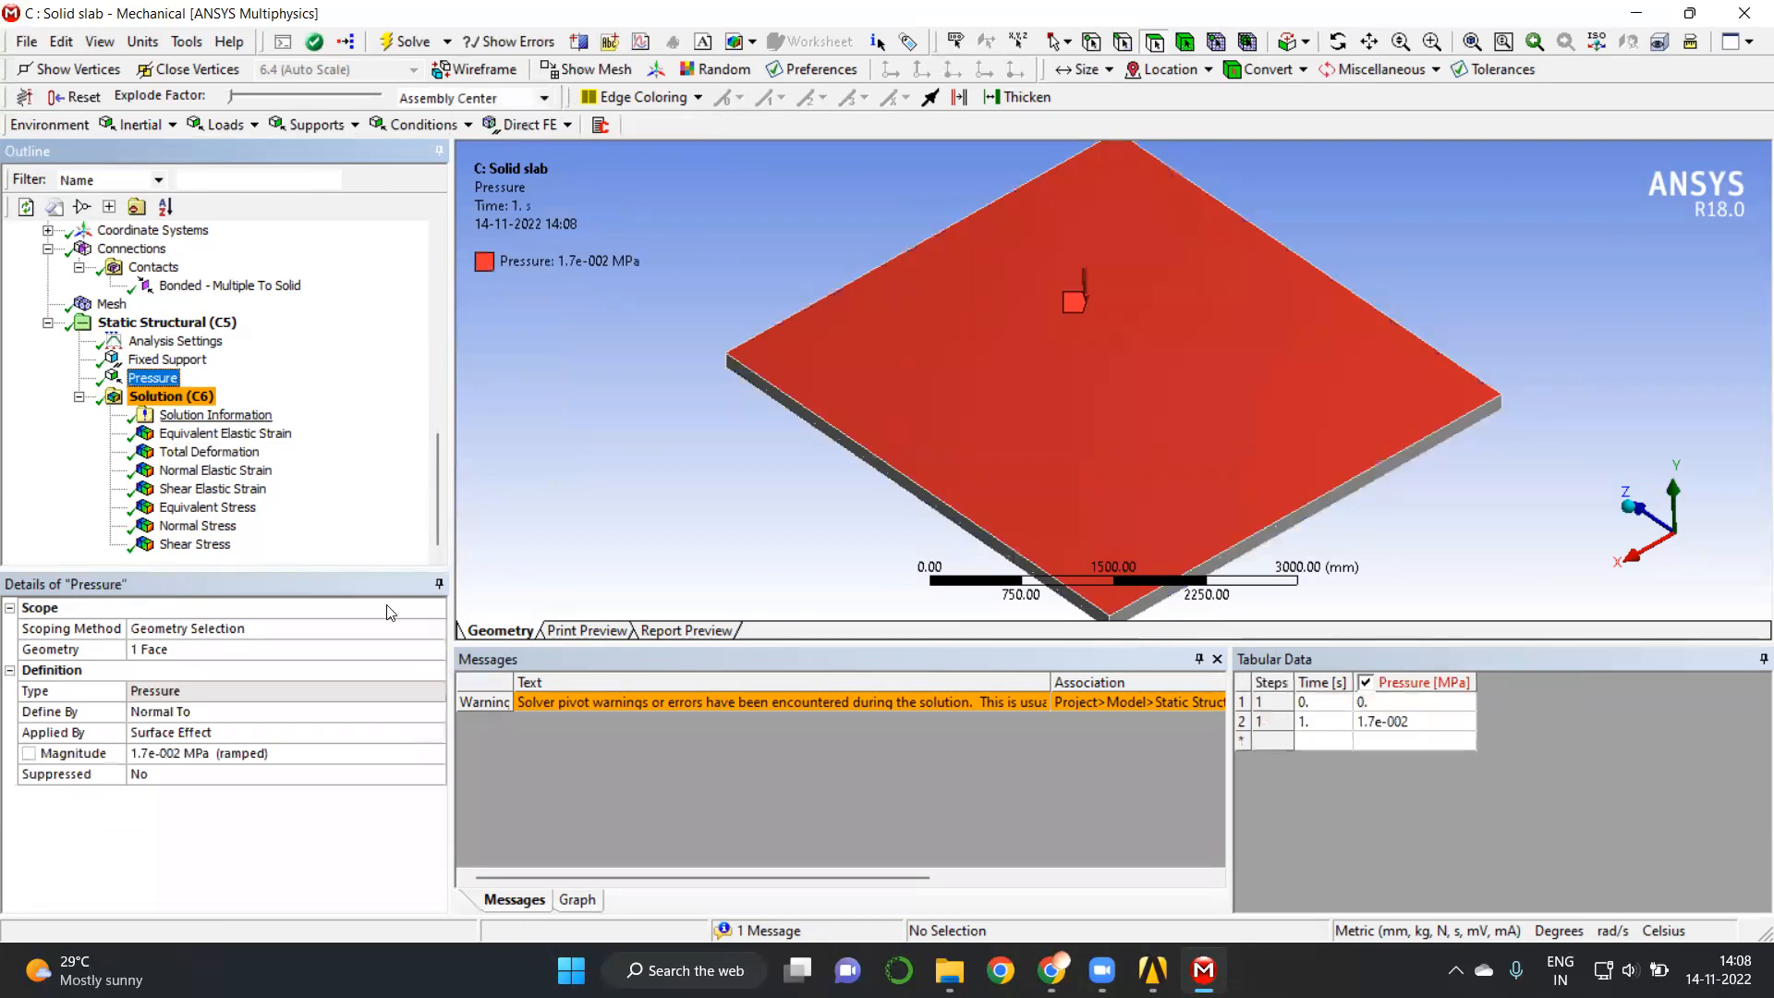
click(1396, 720)
click(219, 752)
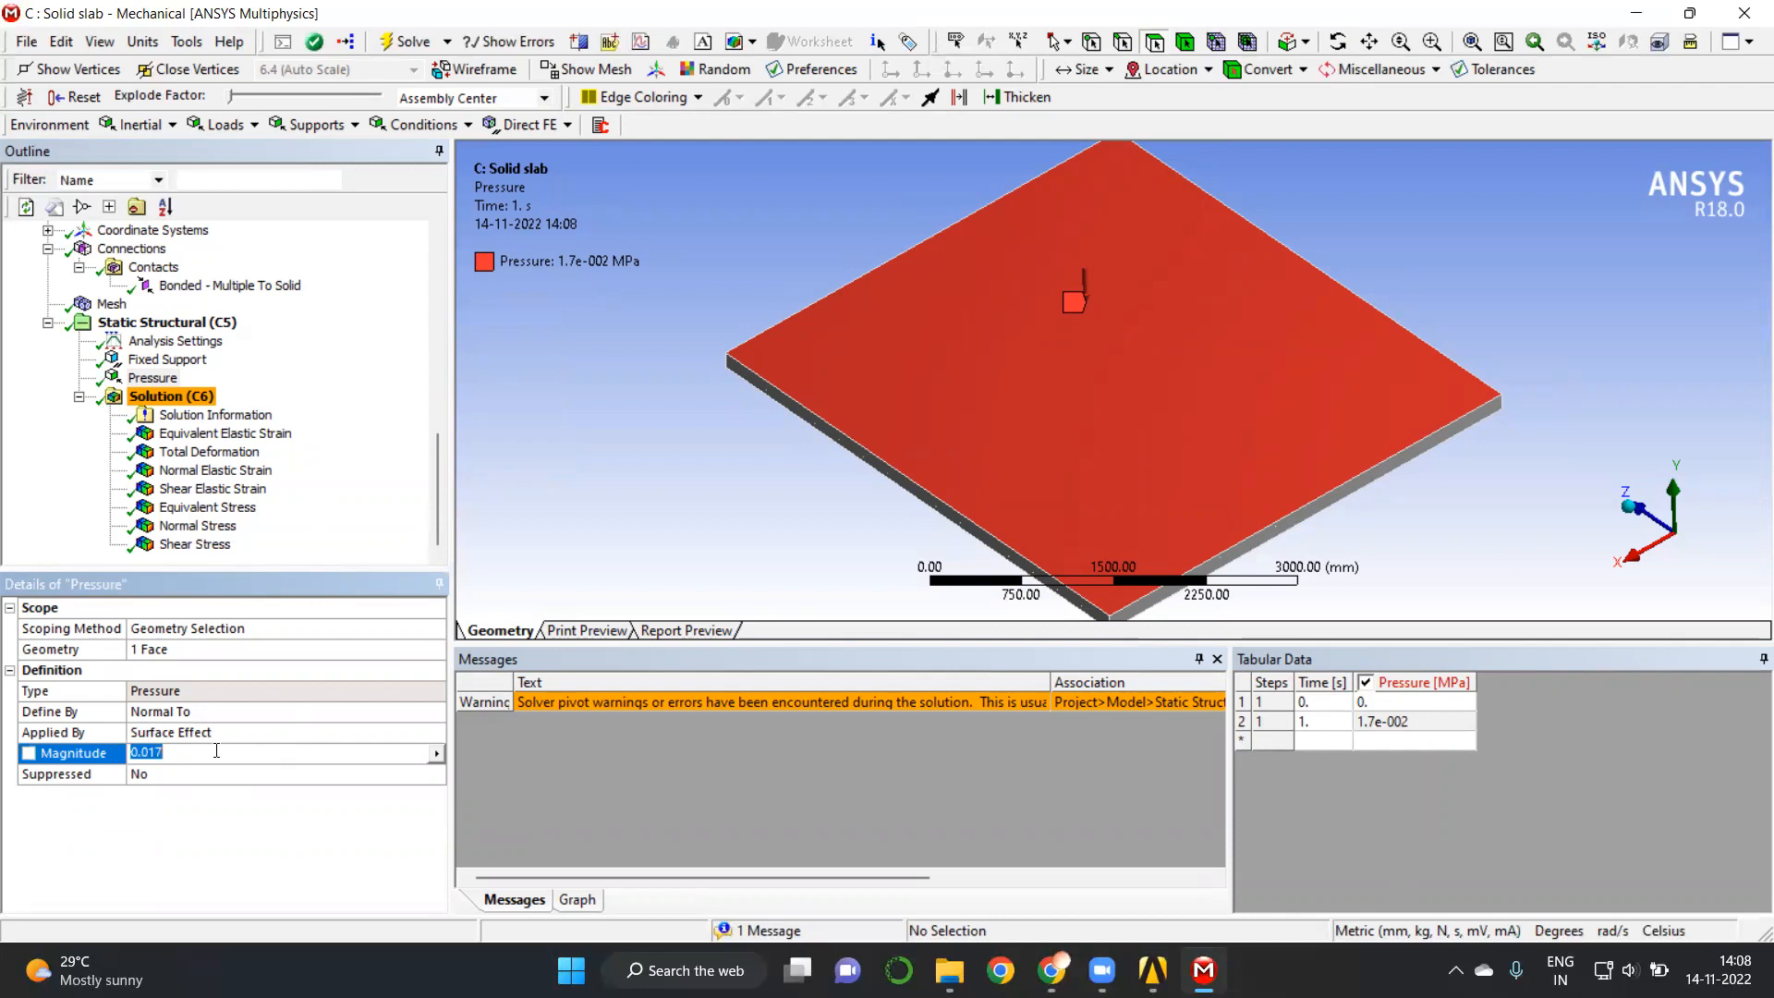
text(17000)
key(Return)
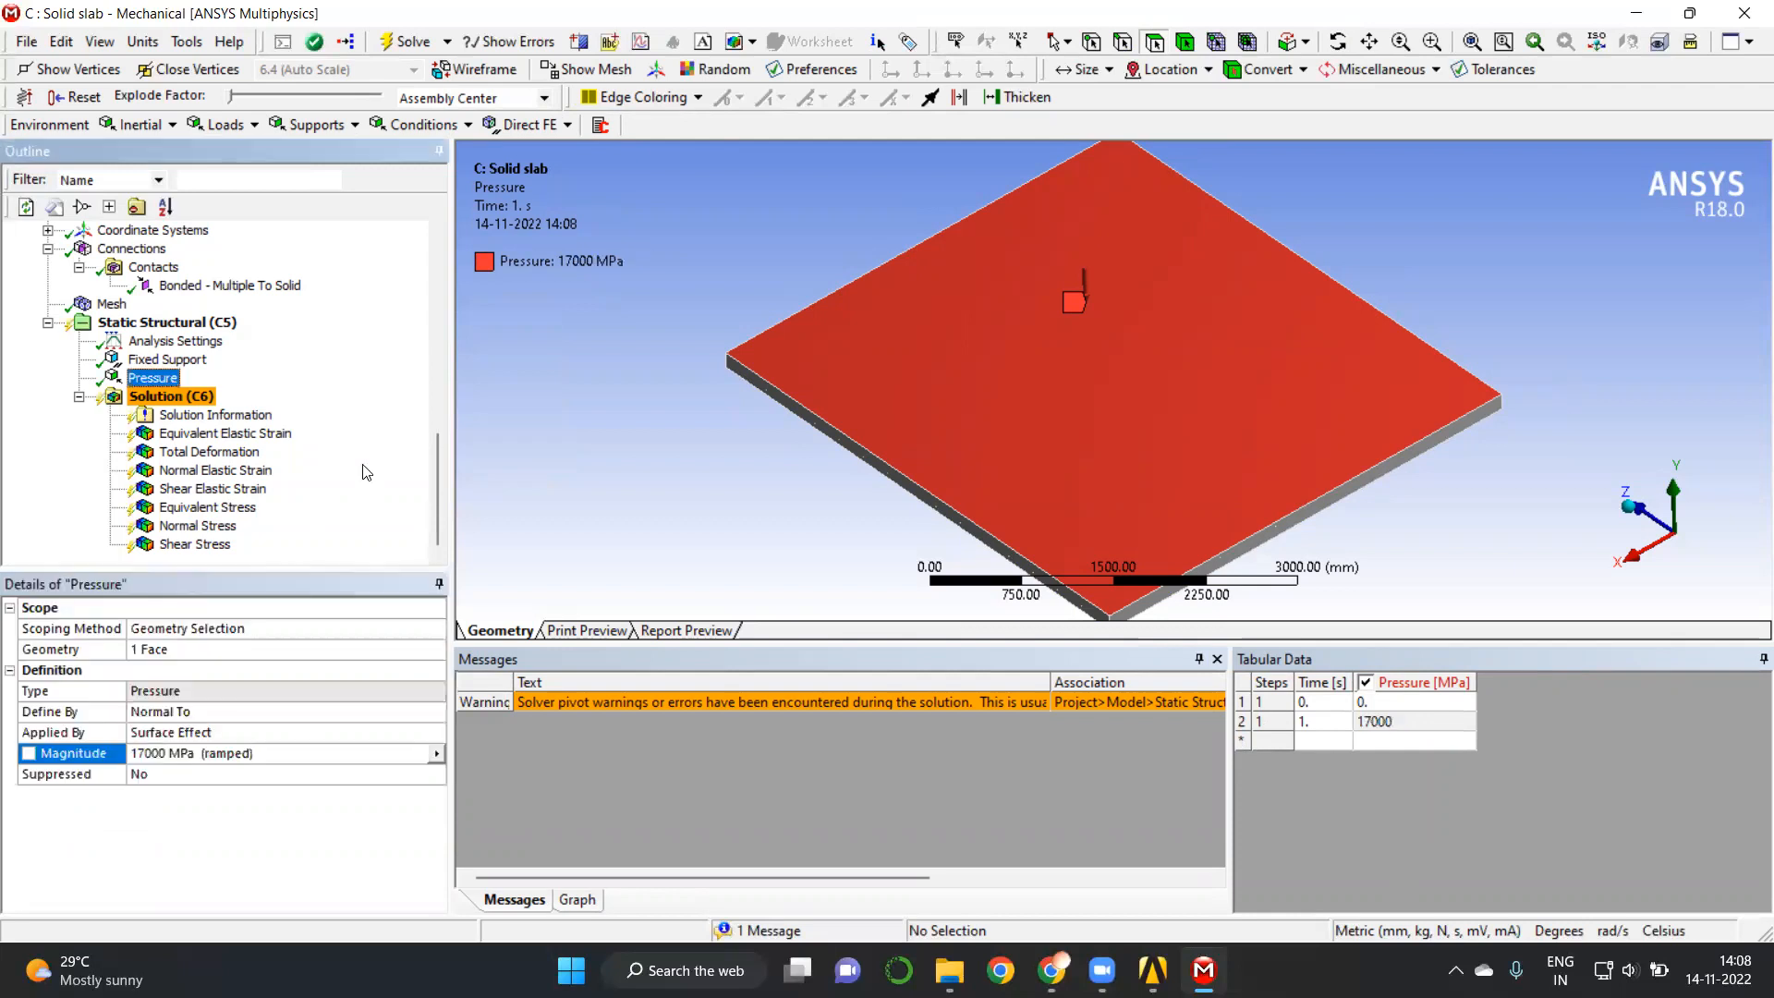
Solve the Static Structural analysis again with the 17000 MPa pressure and display the Total Deformation plot.
click(225, 327)
right_click(229, 327)
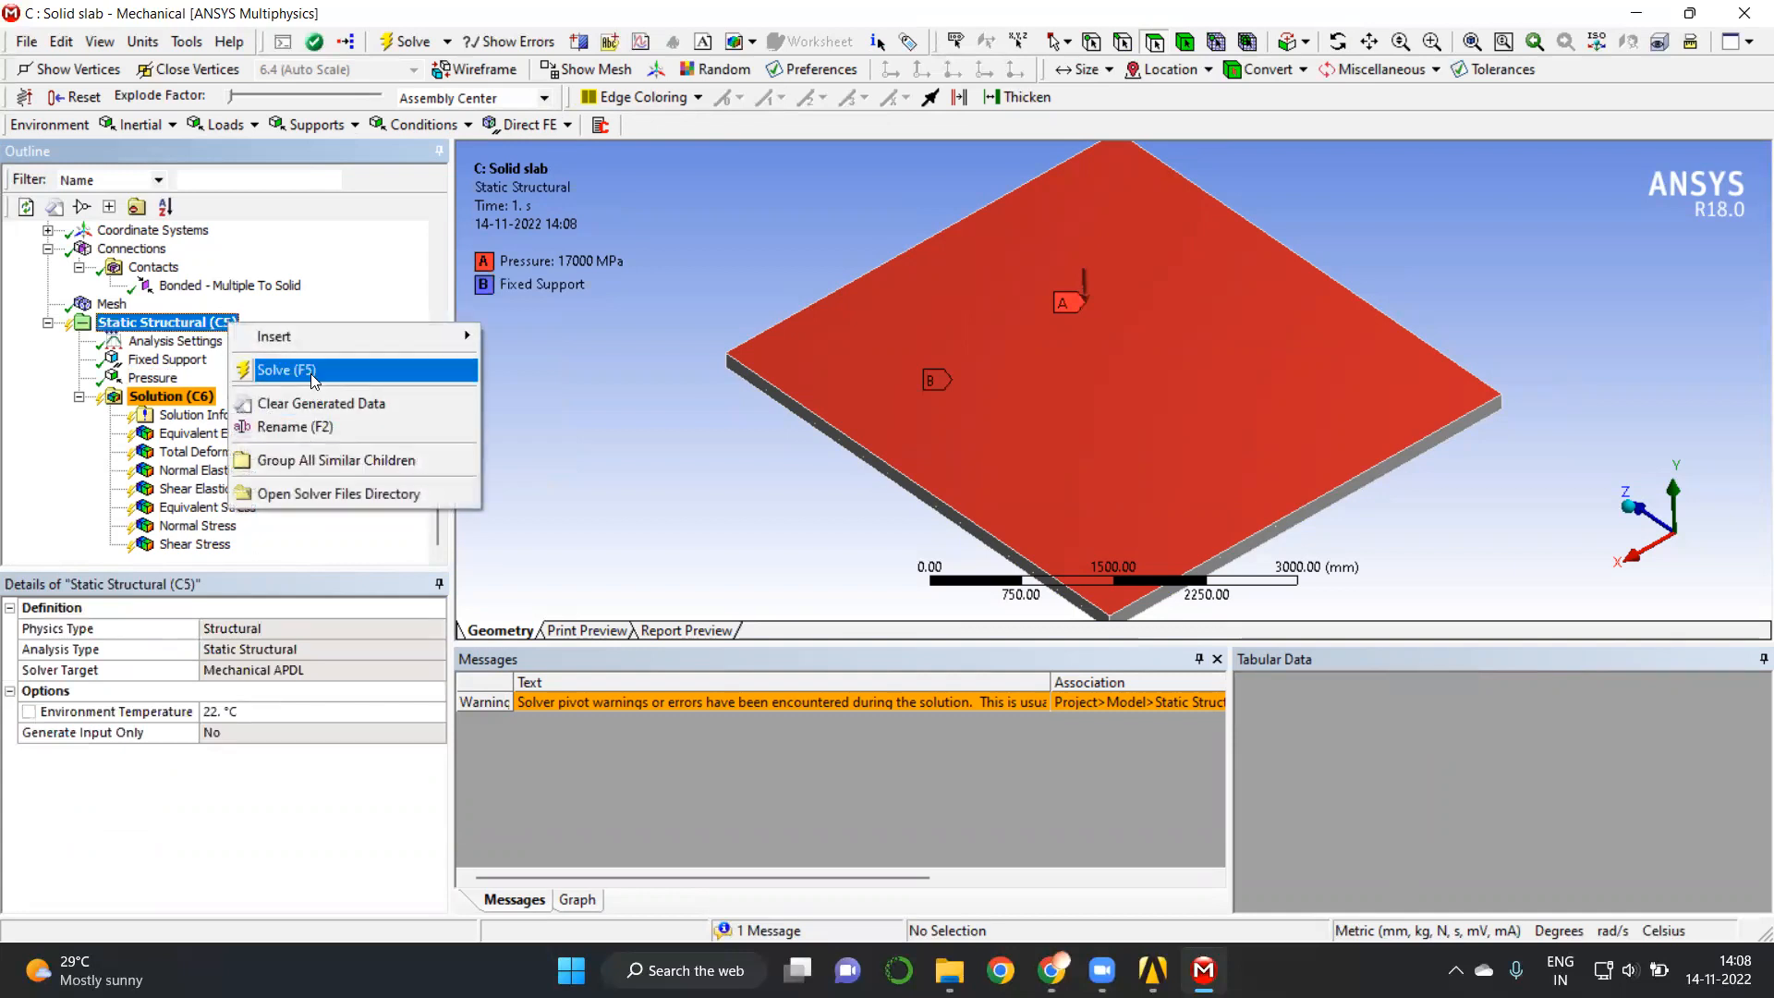
click(311, 371)
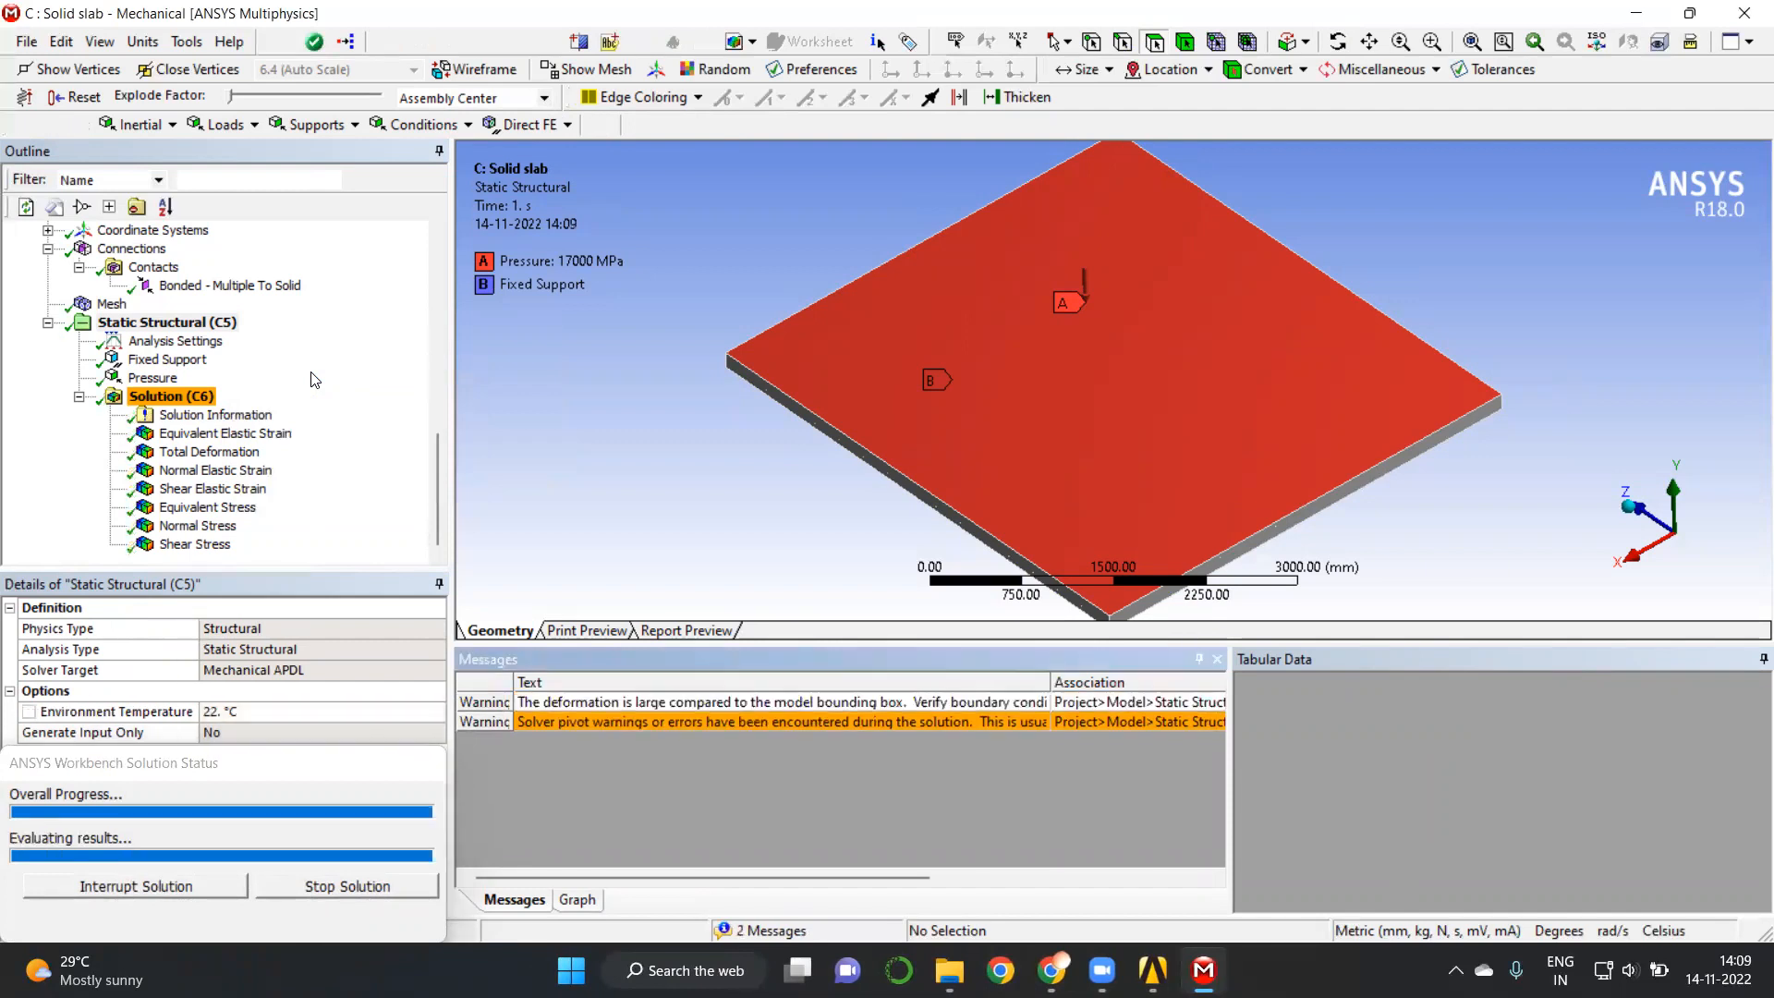
click(222, 457)
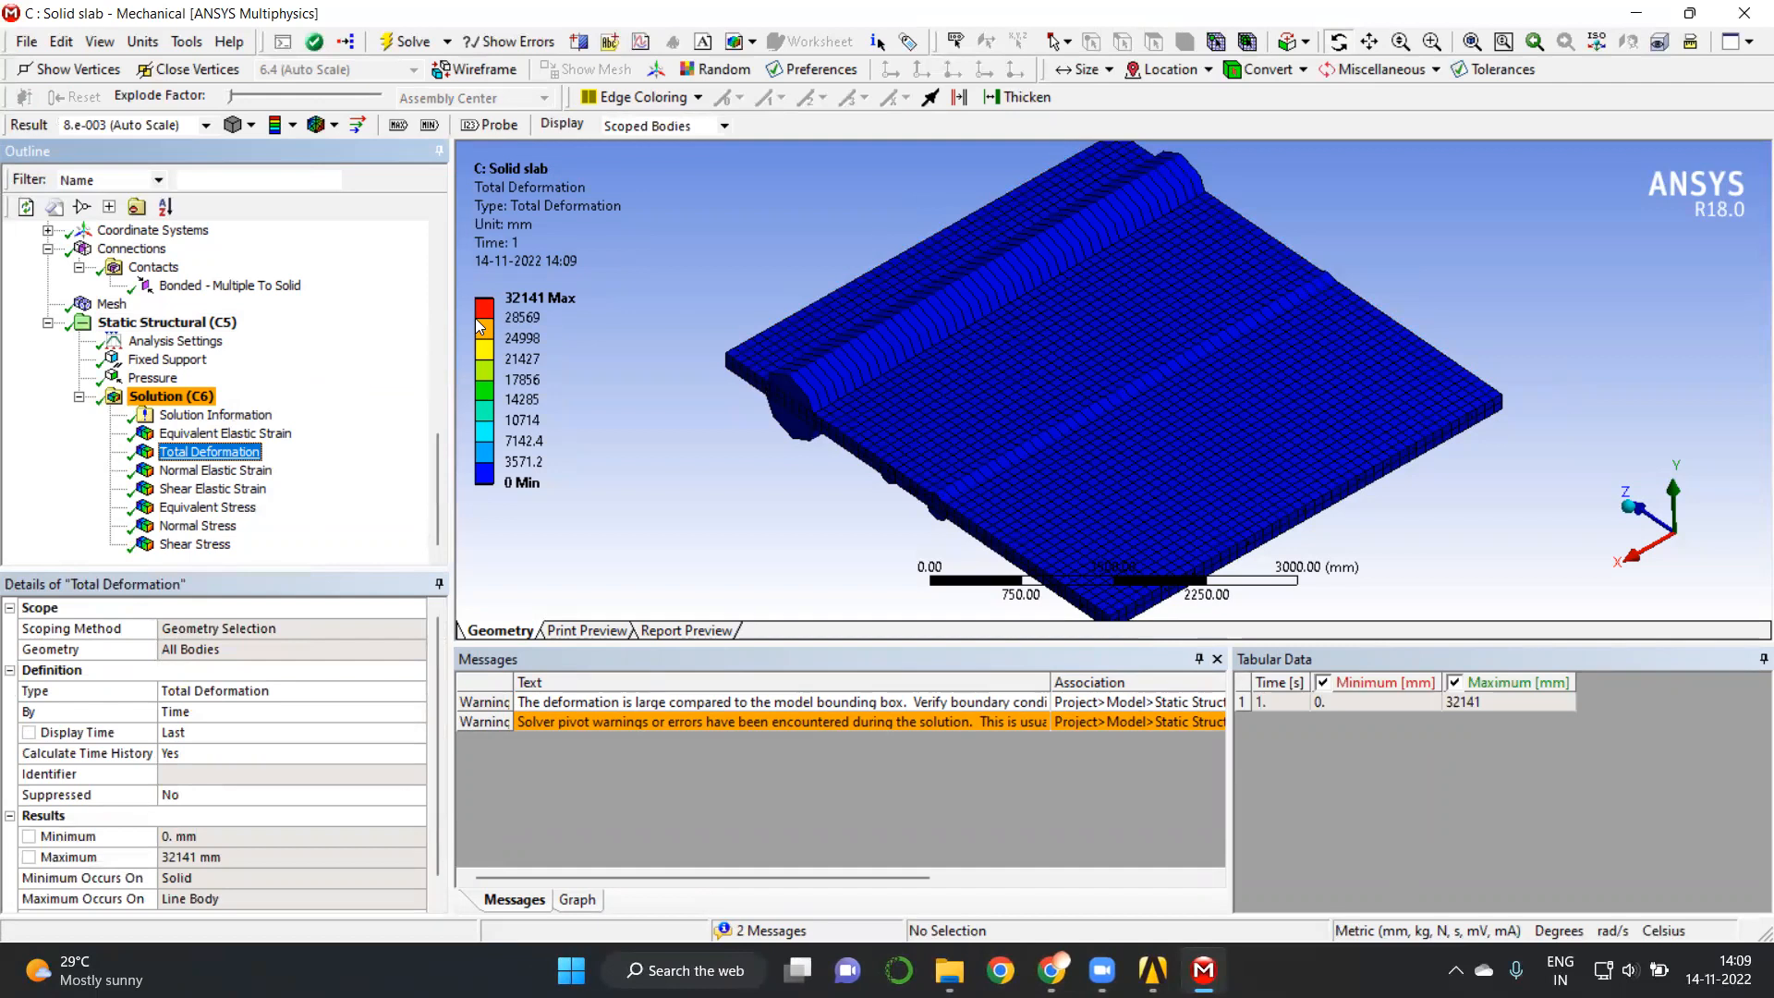
mouse_move(475, 318)
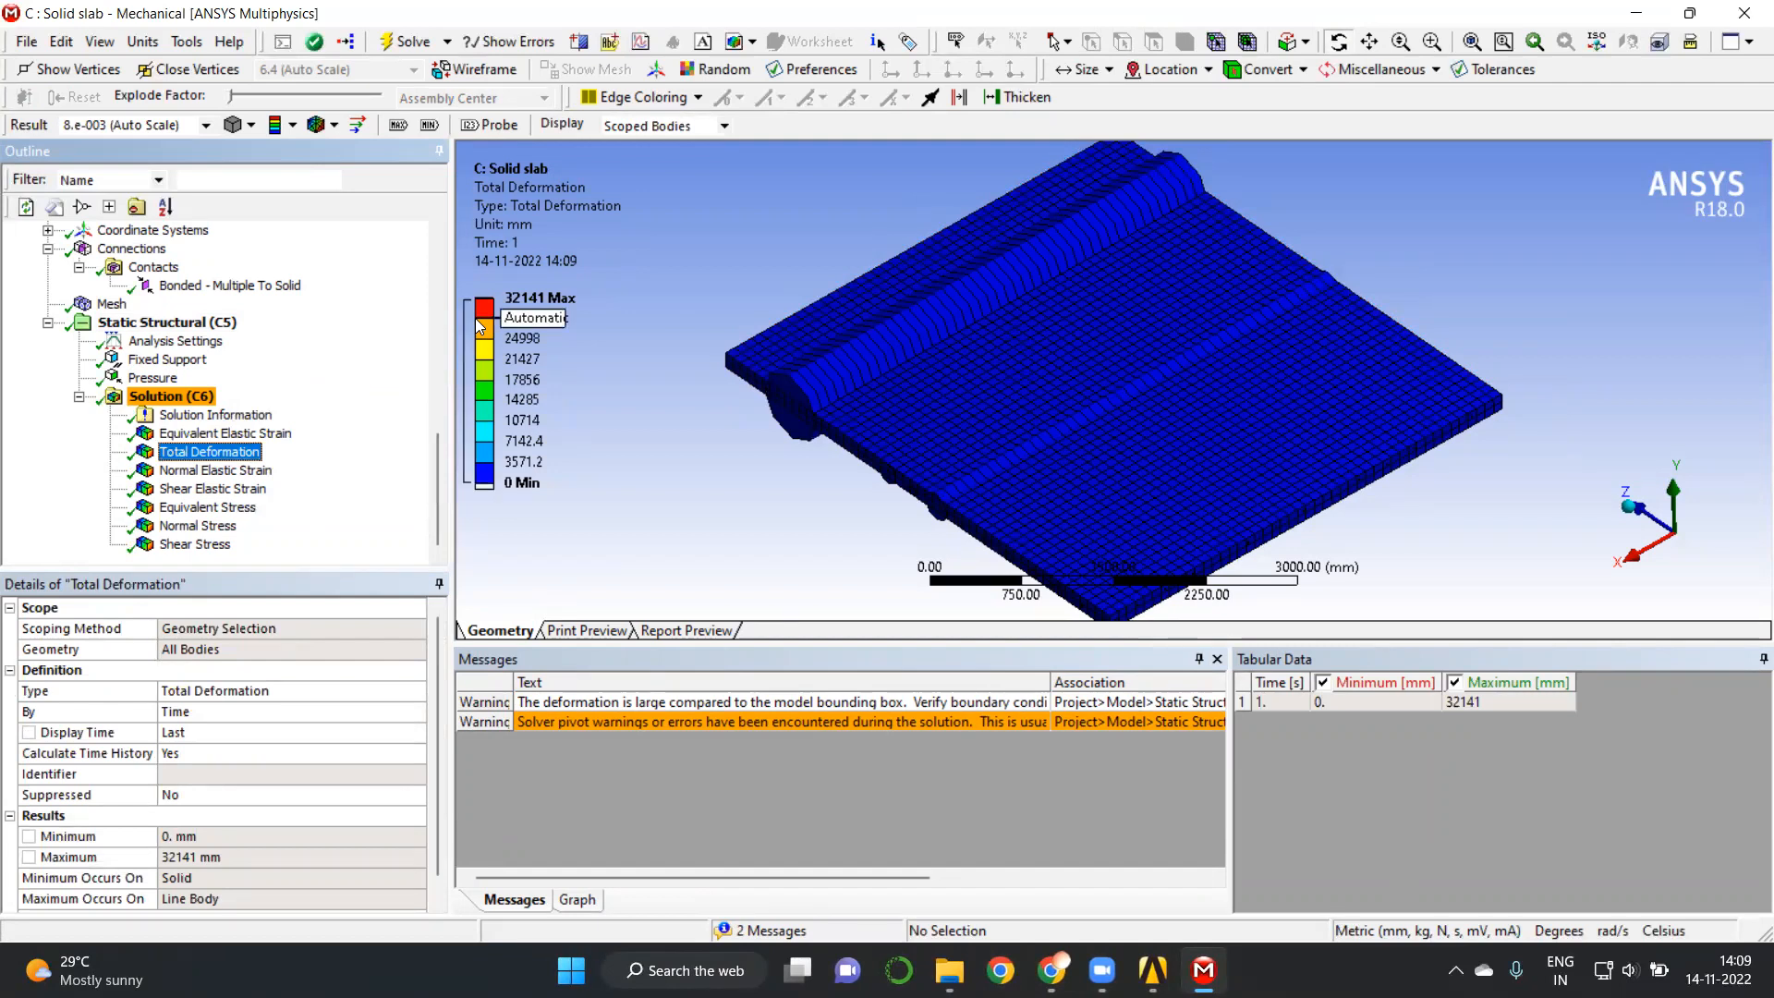
Try the Total Deformation plot at 1.0 (True Scale) and set its display scale to 0.0 (Undeformed).
click(206, 126)
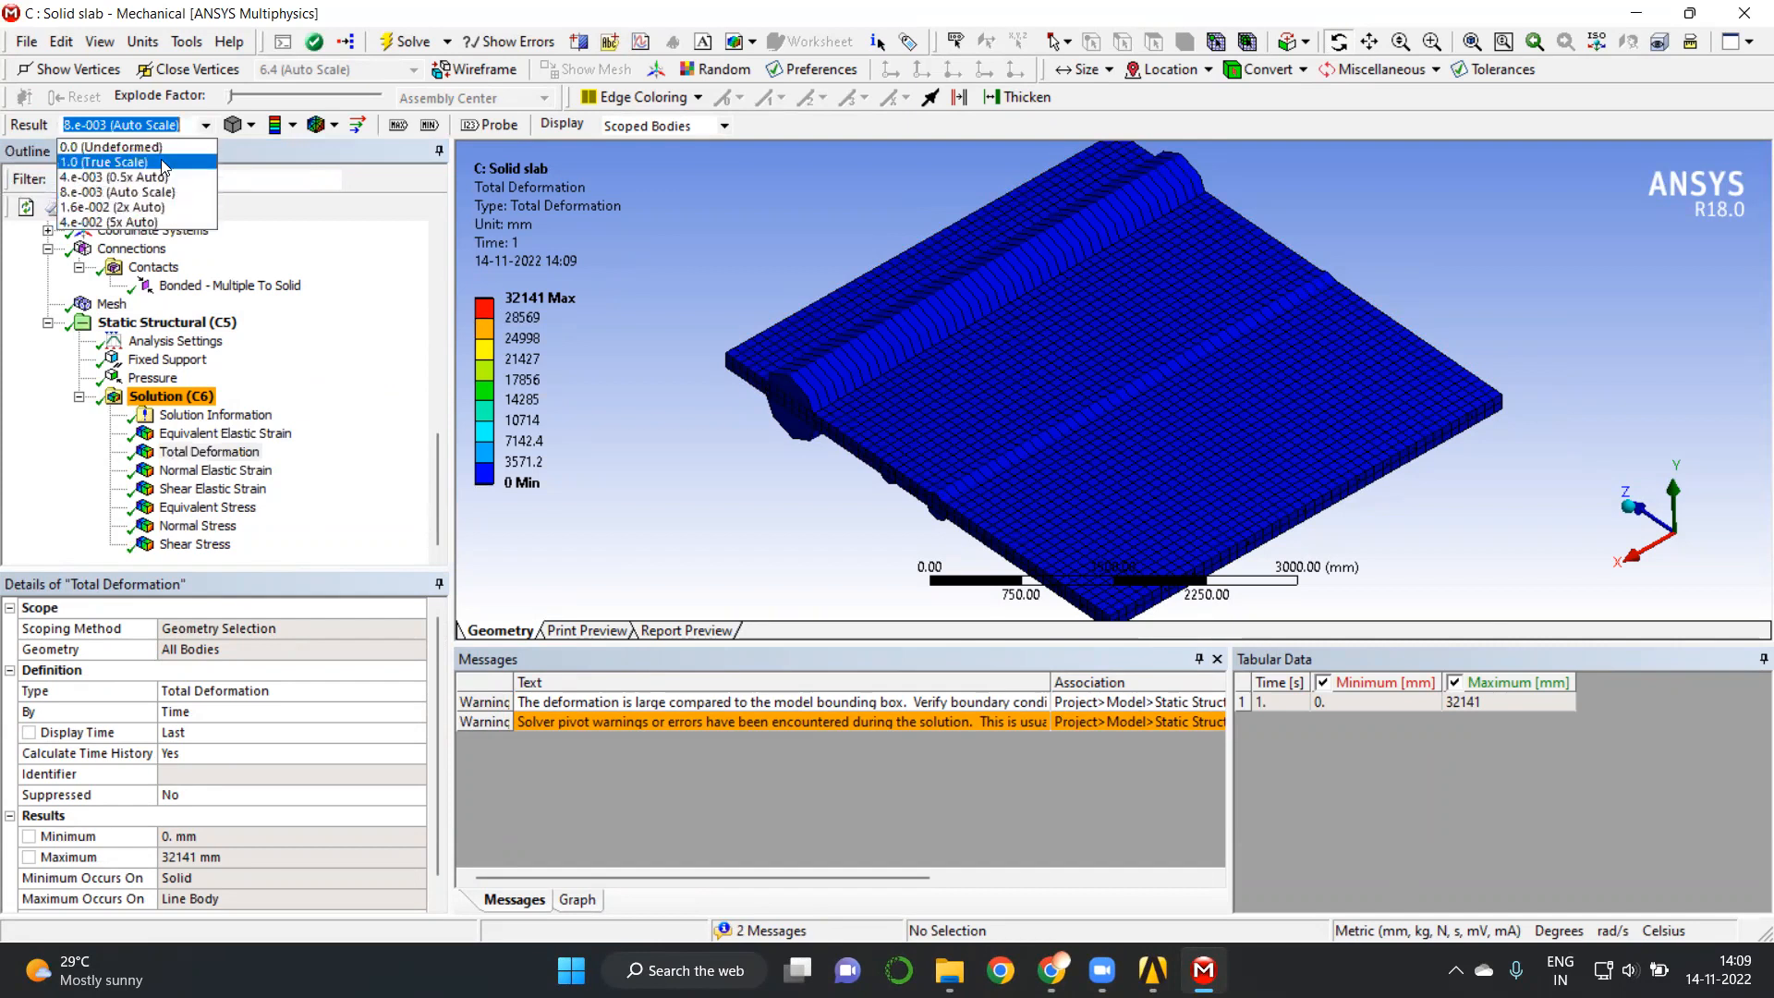
click(161, 155)
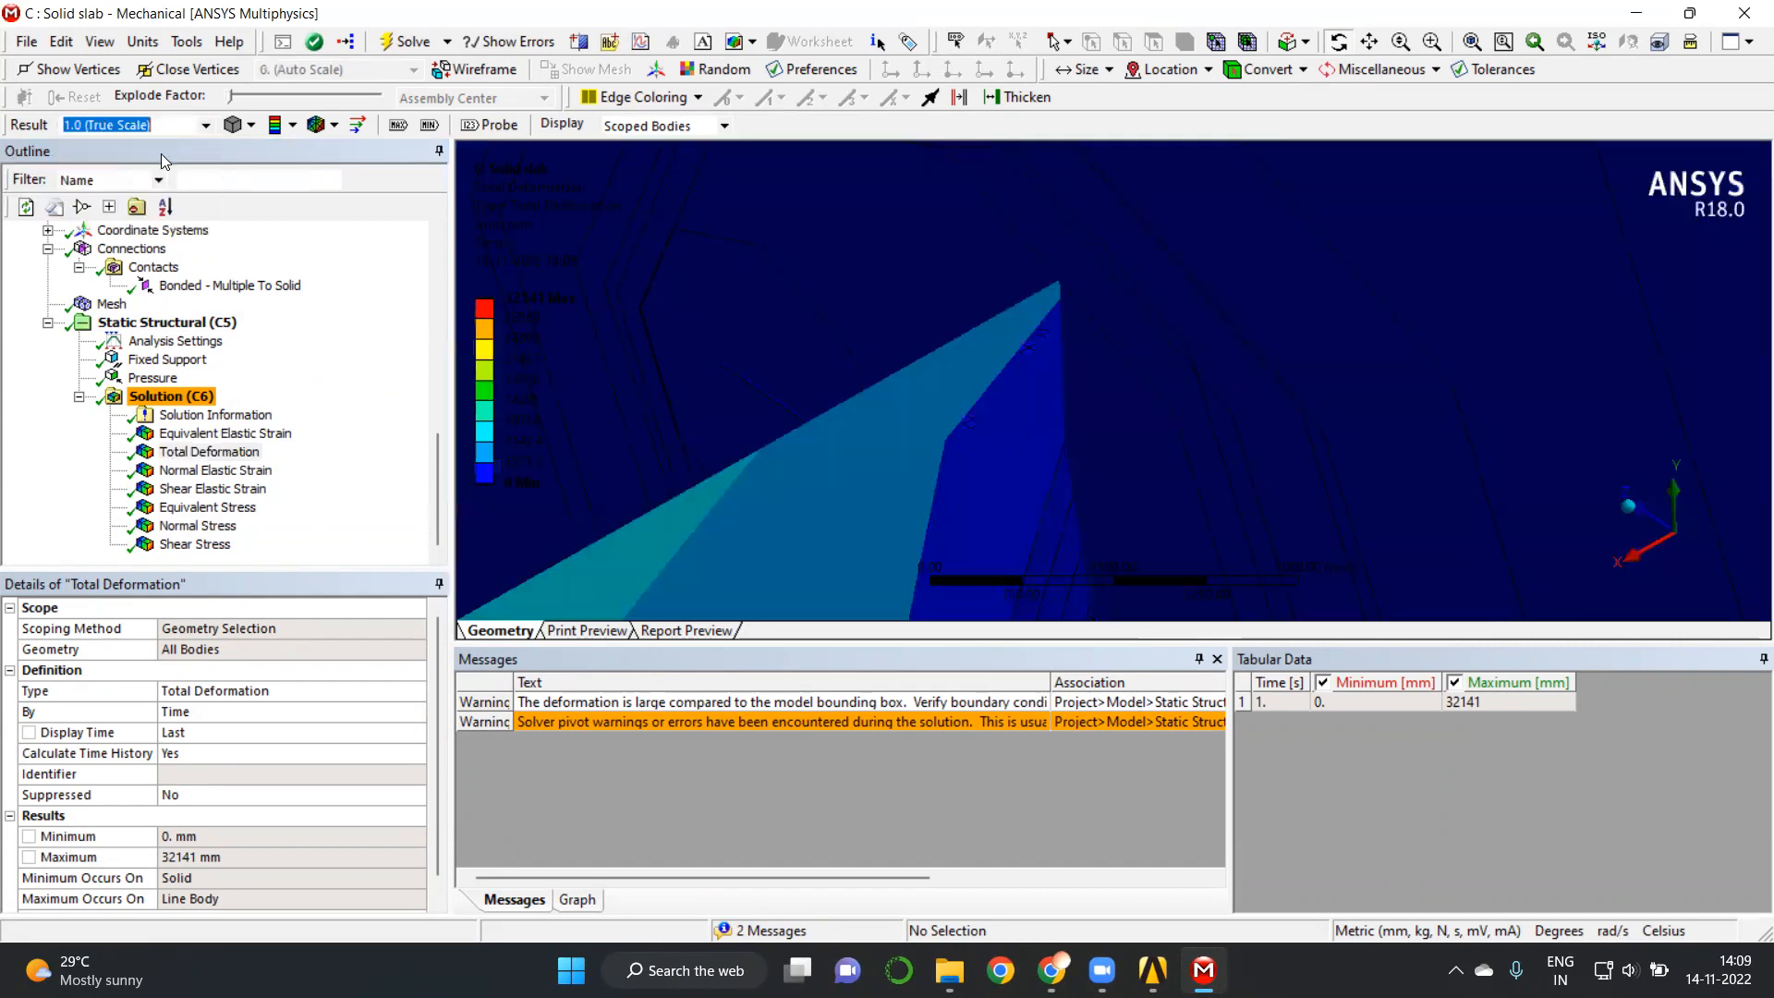
click(205, 126)
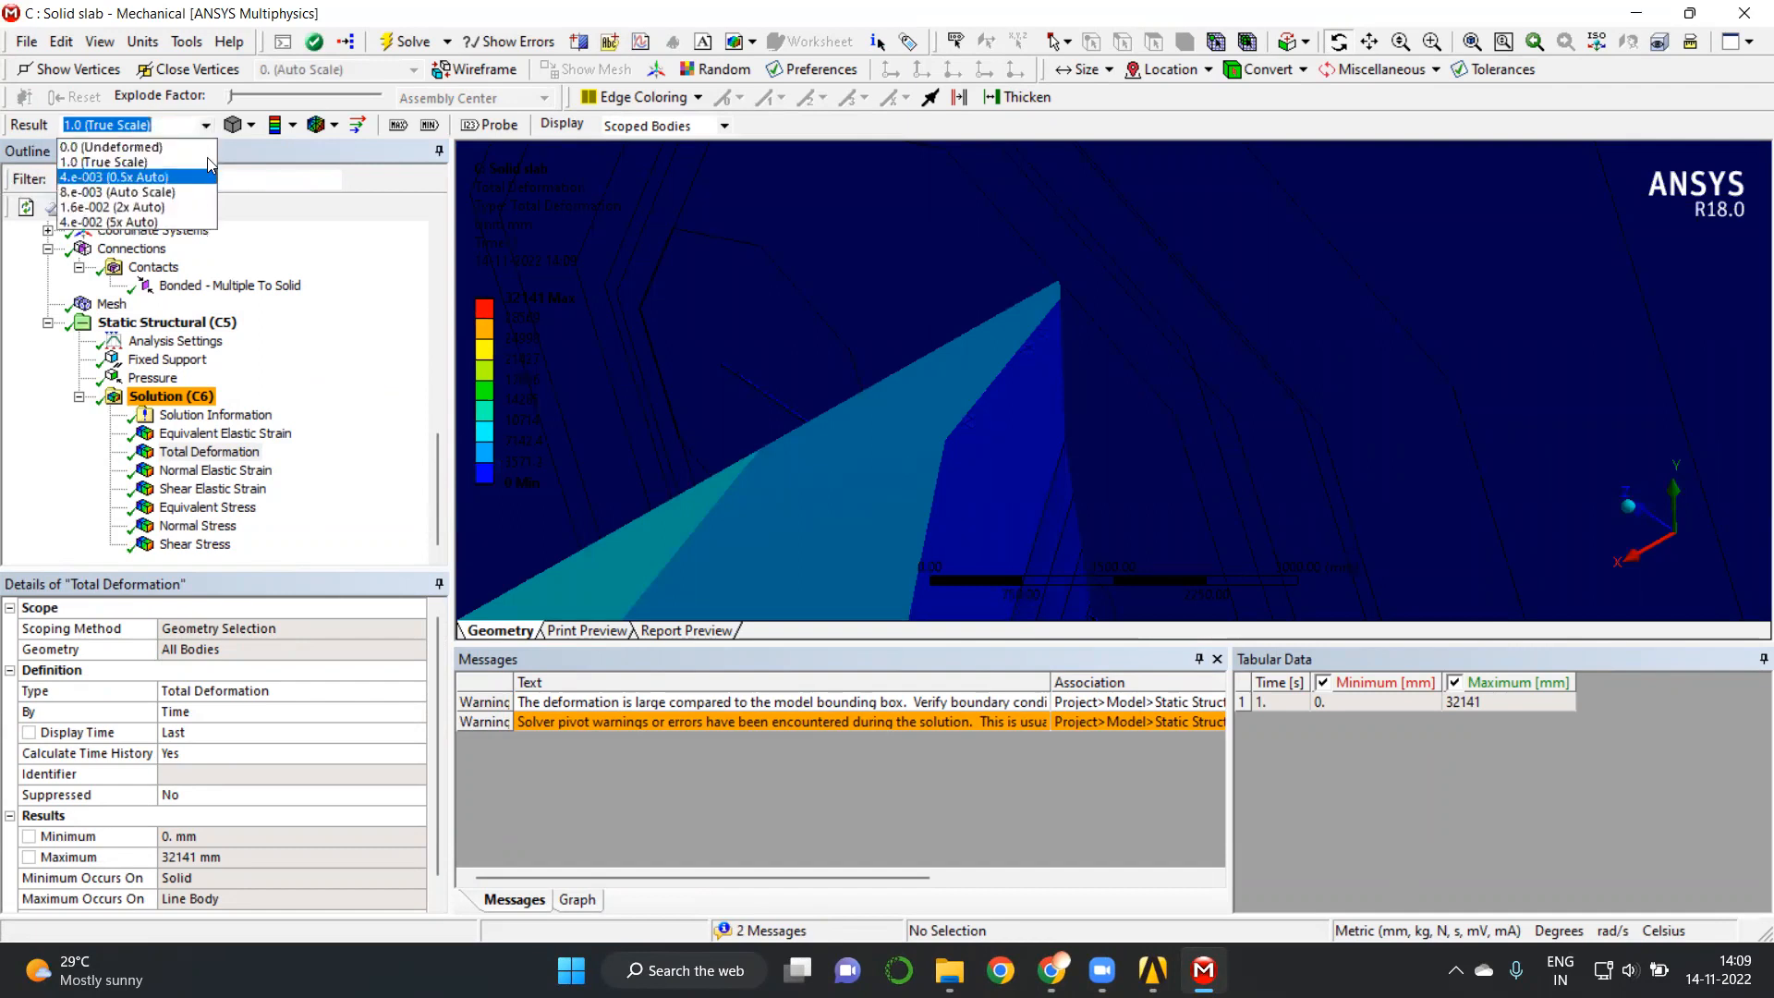
click(289, 238)
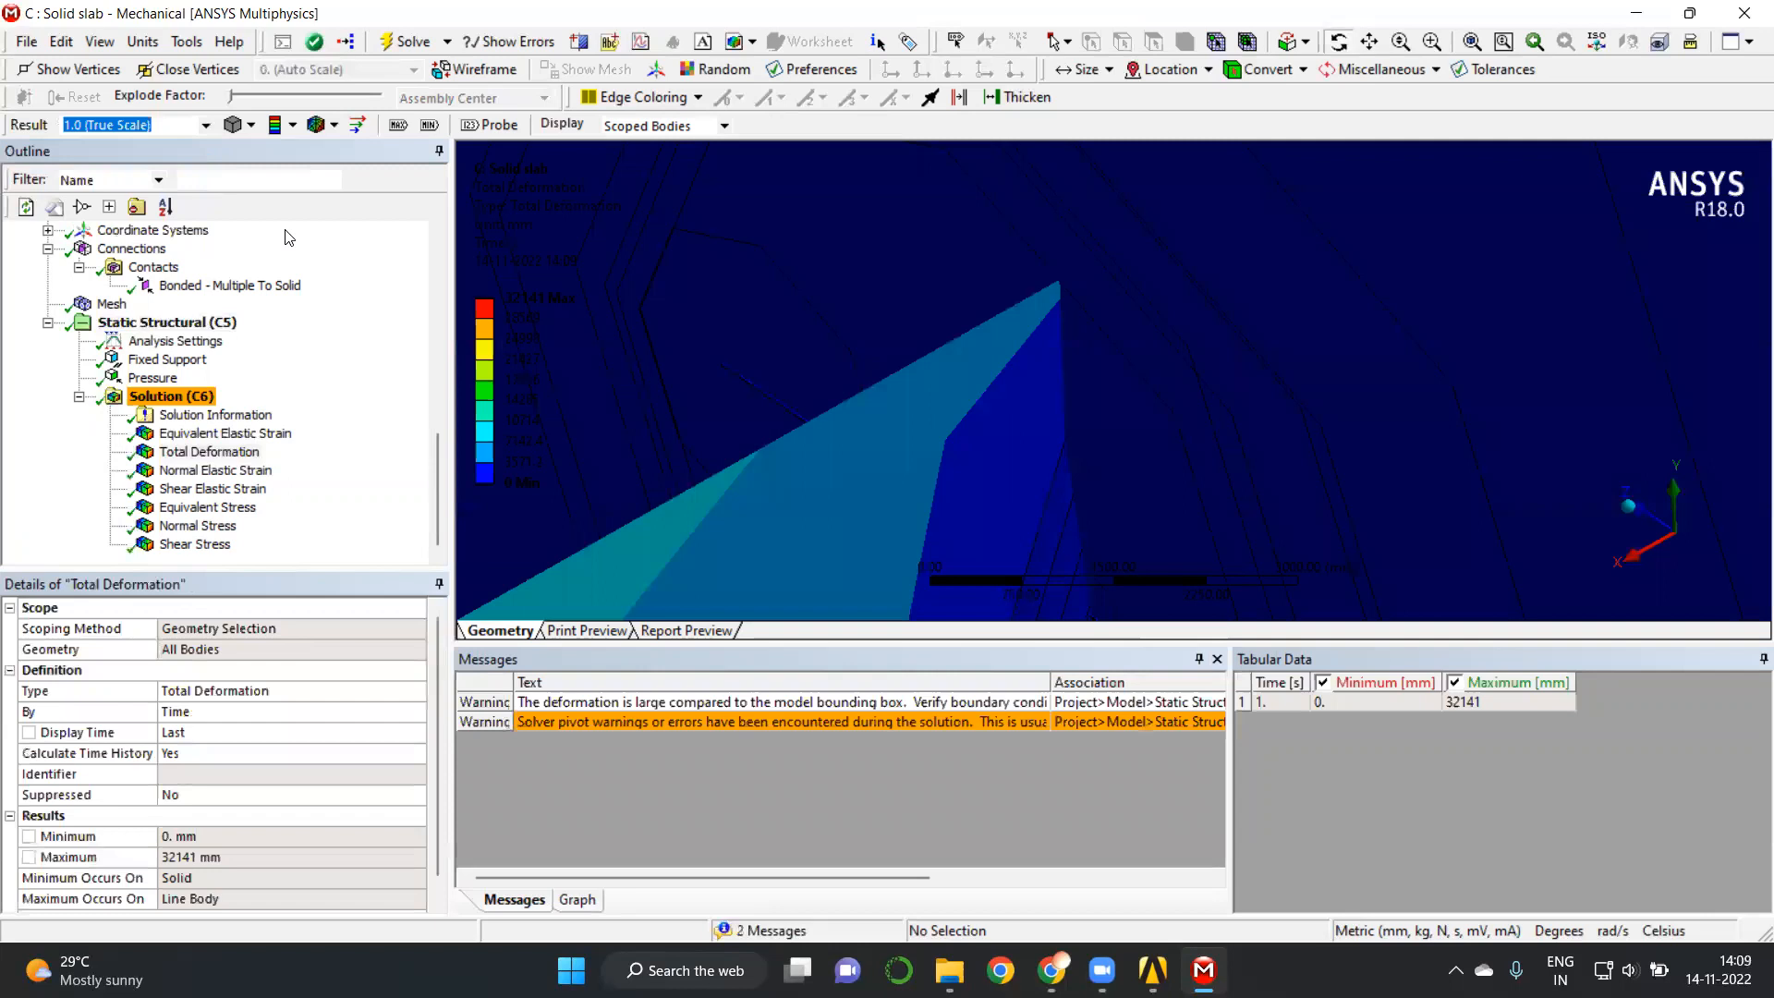
key(Up)
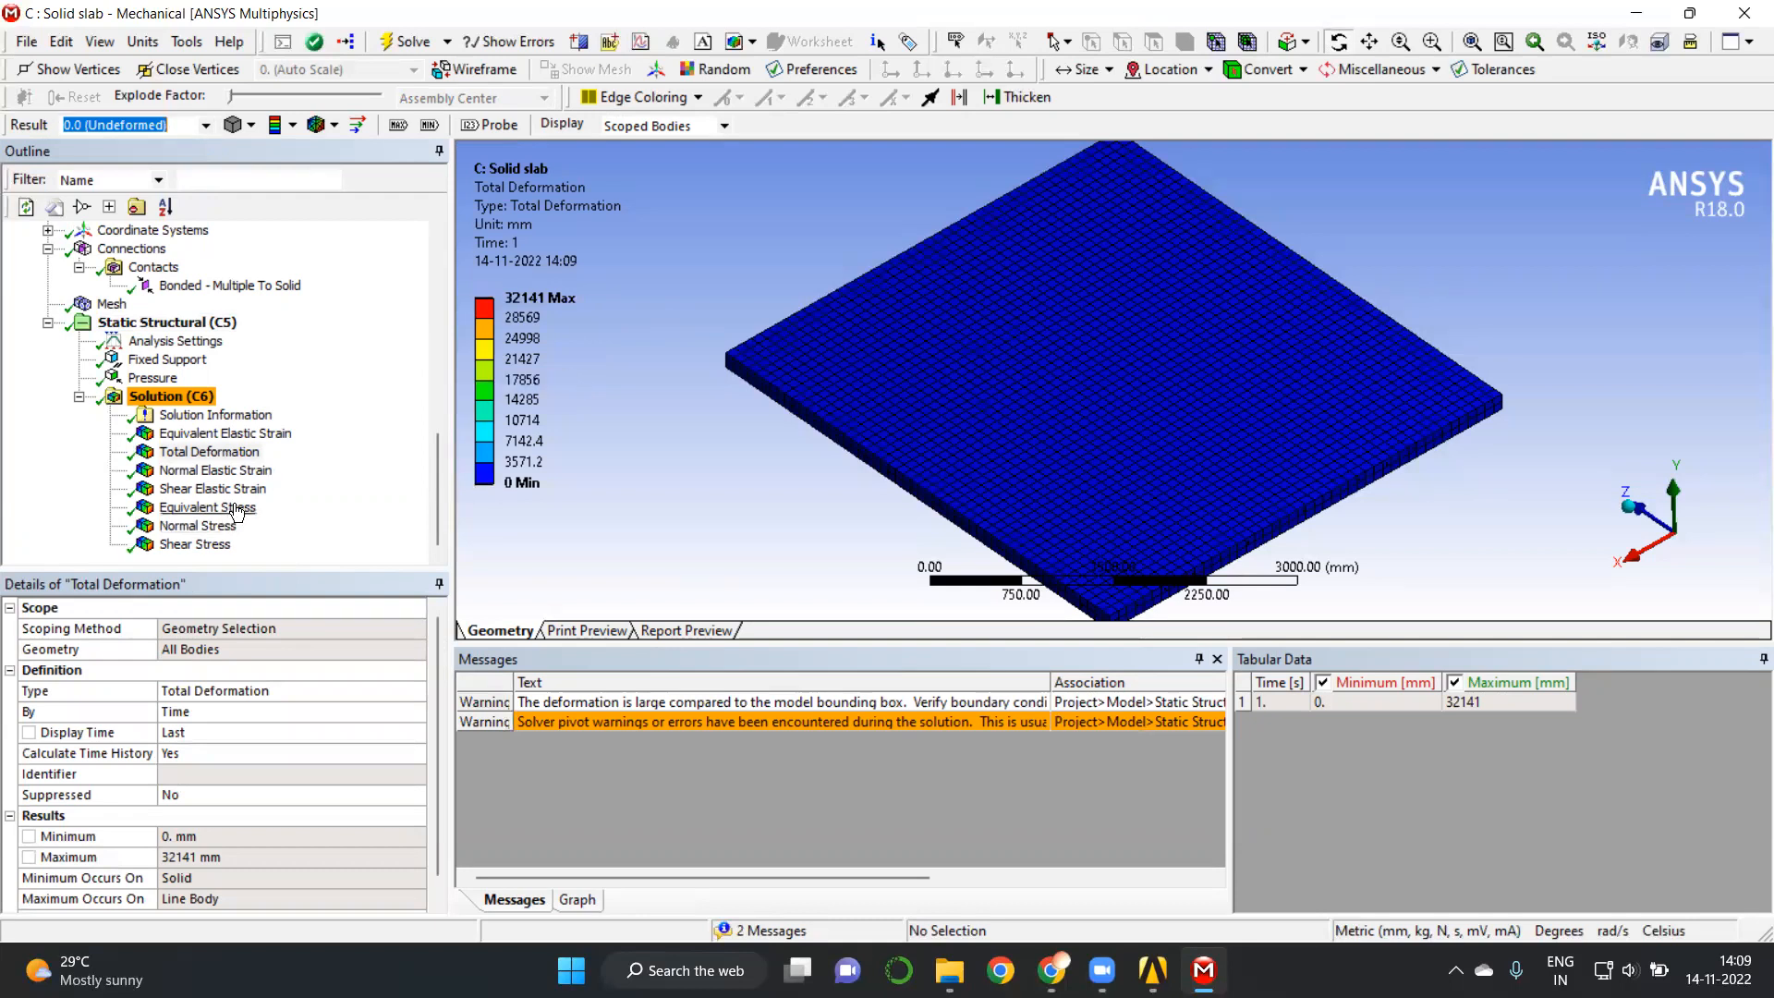
Switch to Workbench, open the Solid slab's Engineering Data and set Structural Steel's Young's Modulus unit to MPa.
mouse_move(1152, 970)
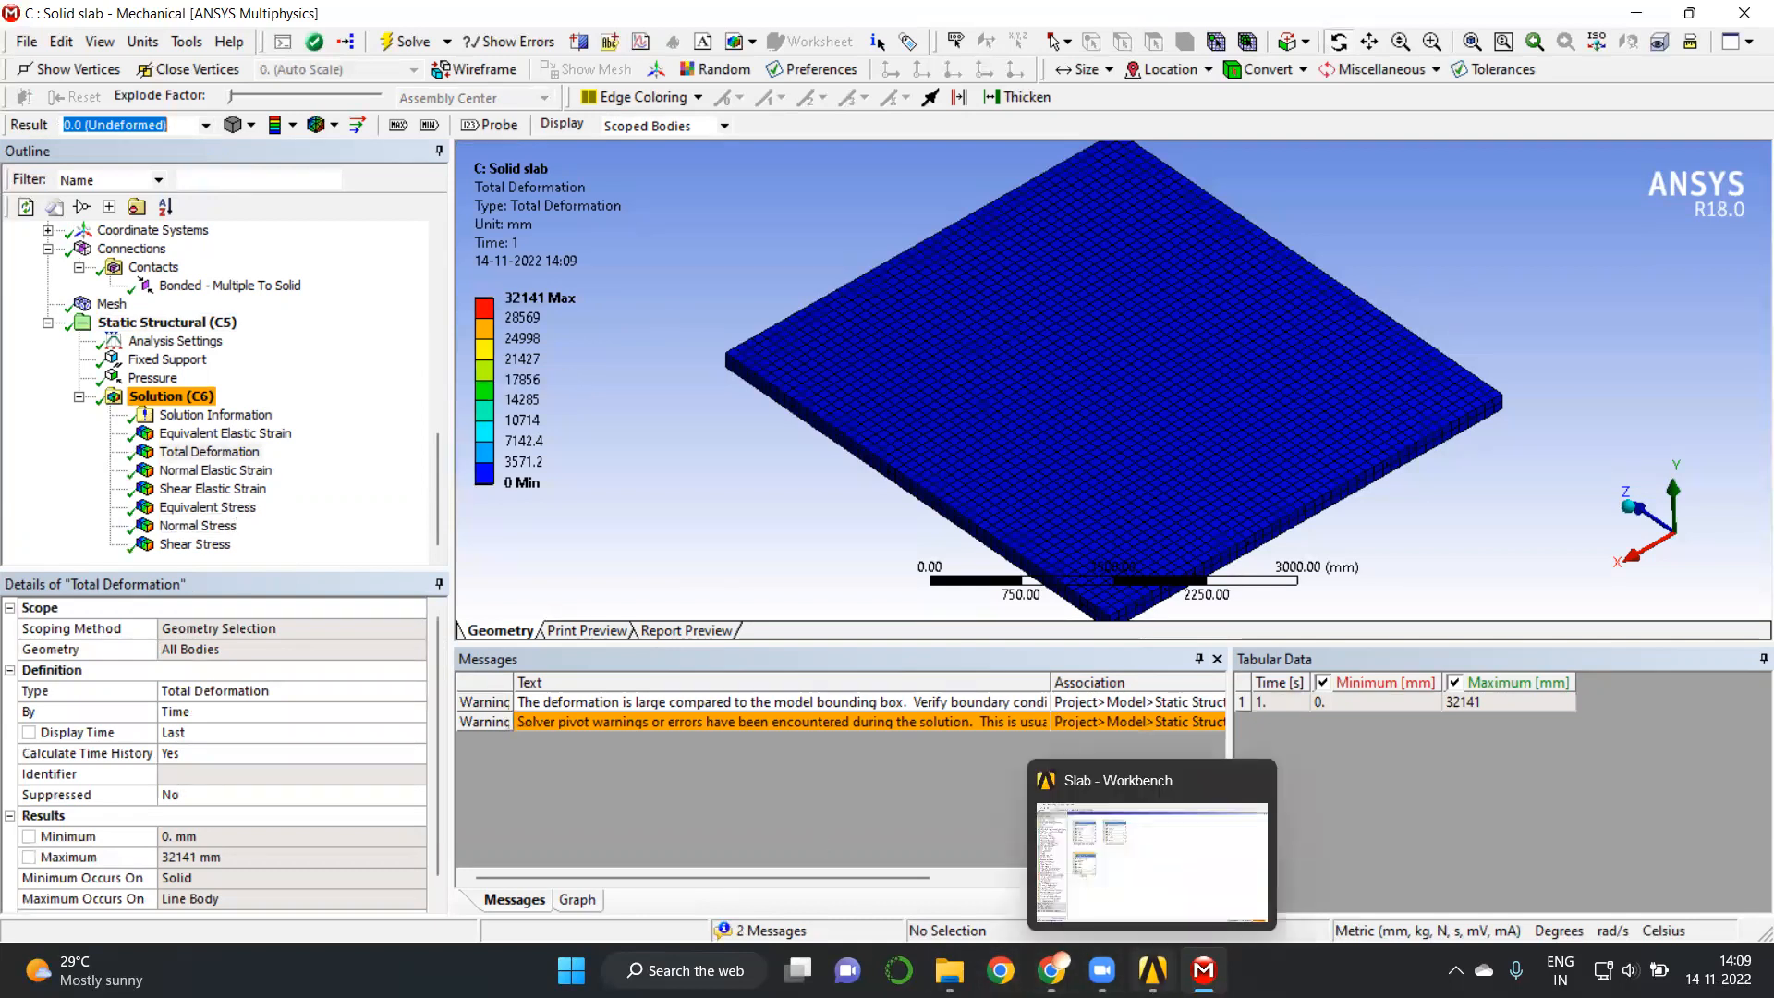
click(1120, 833)
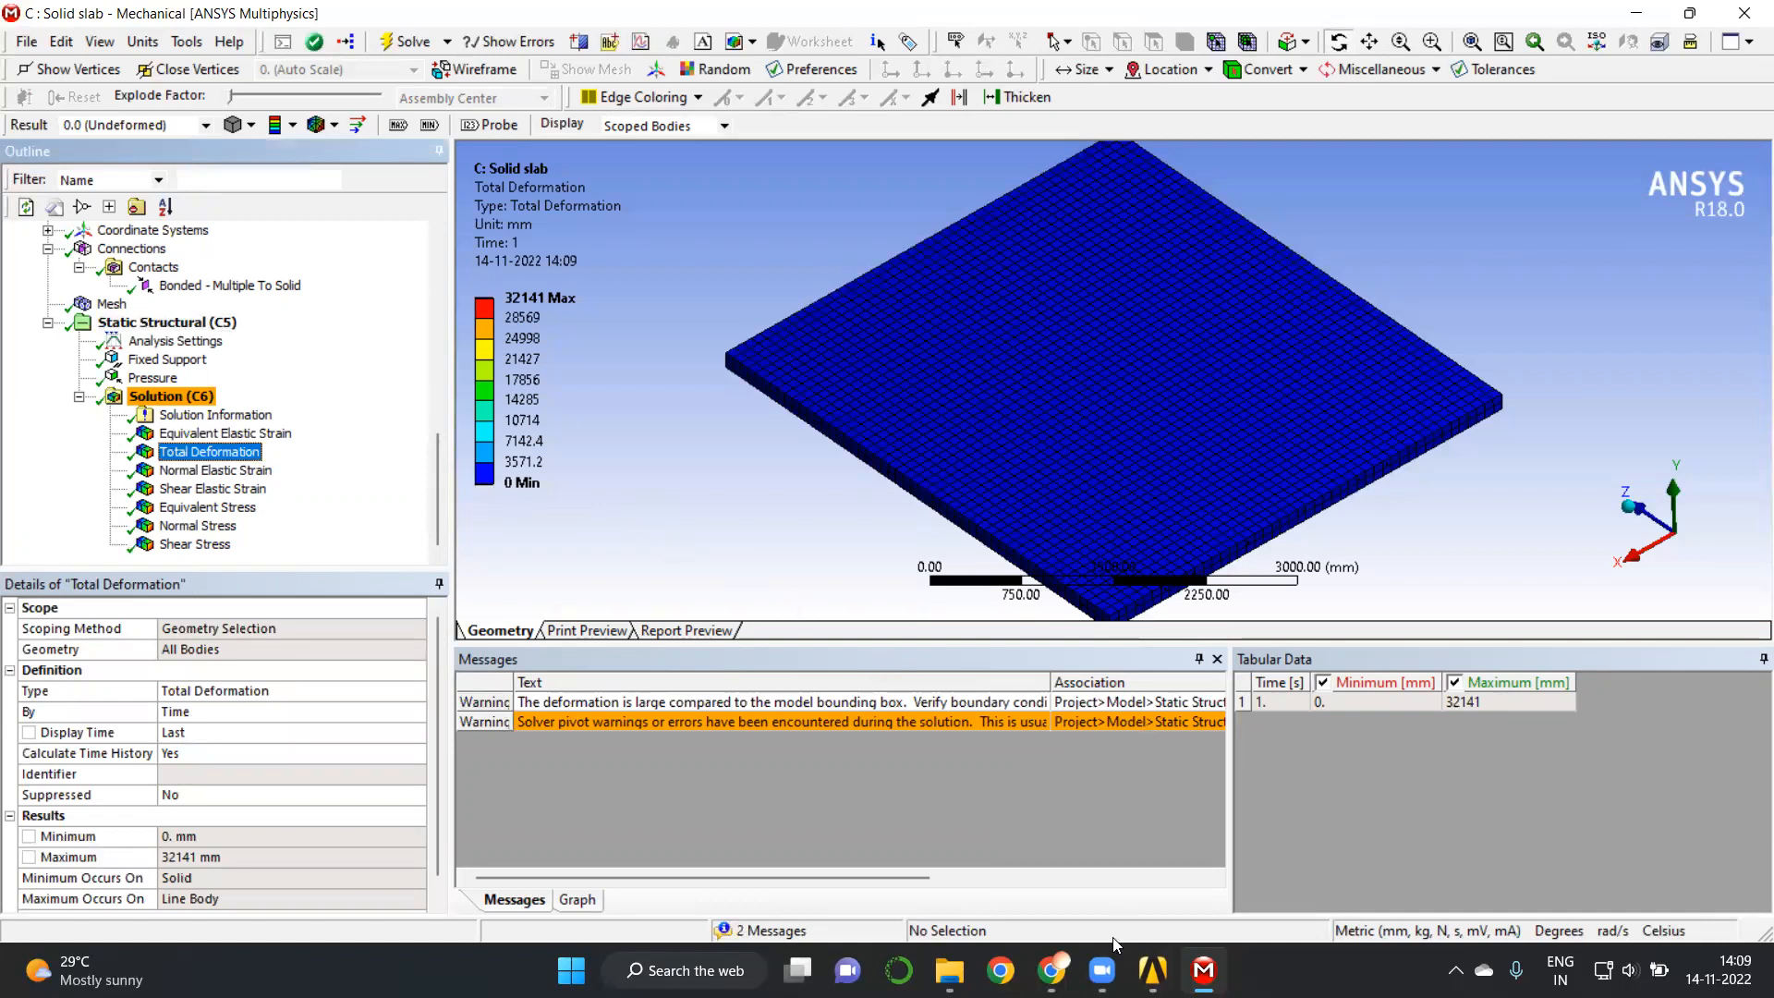
mouse_move(1152, 969)
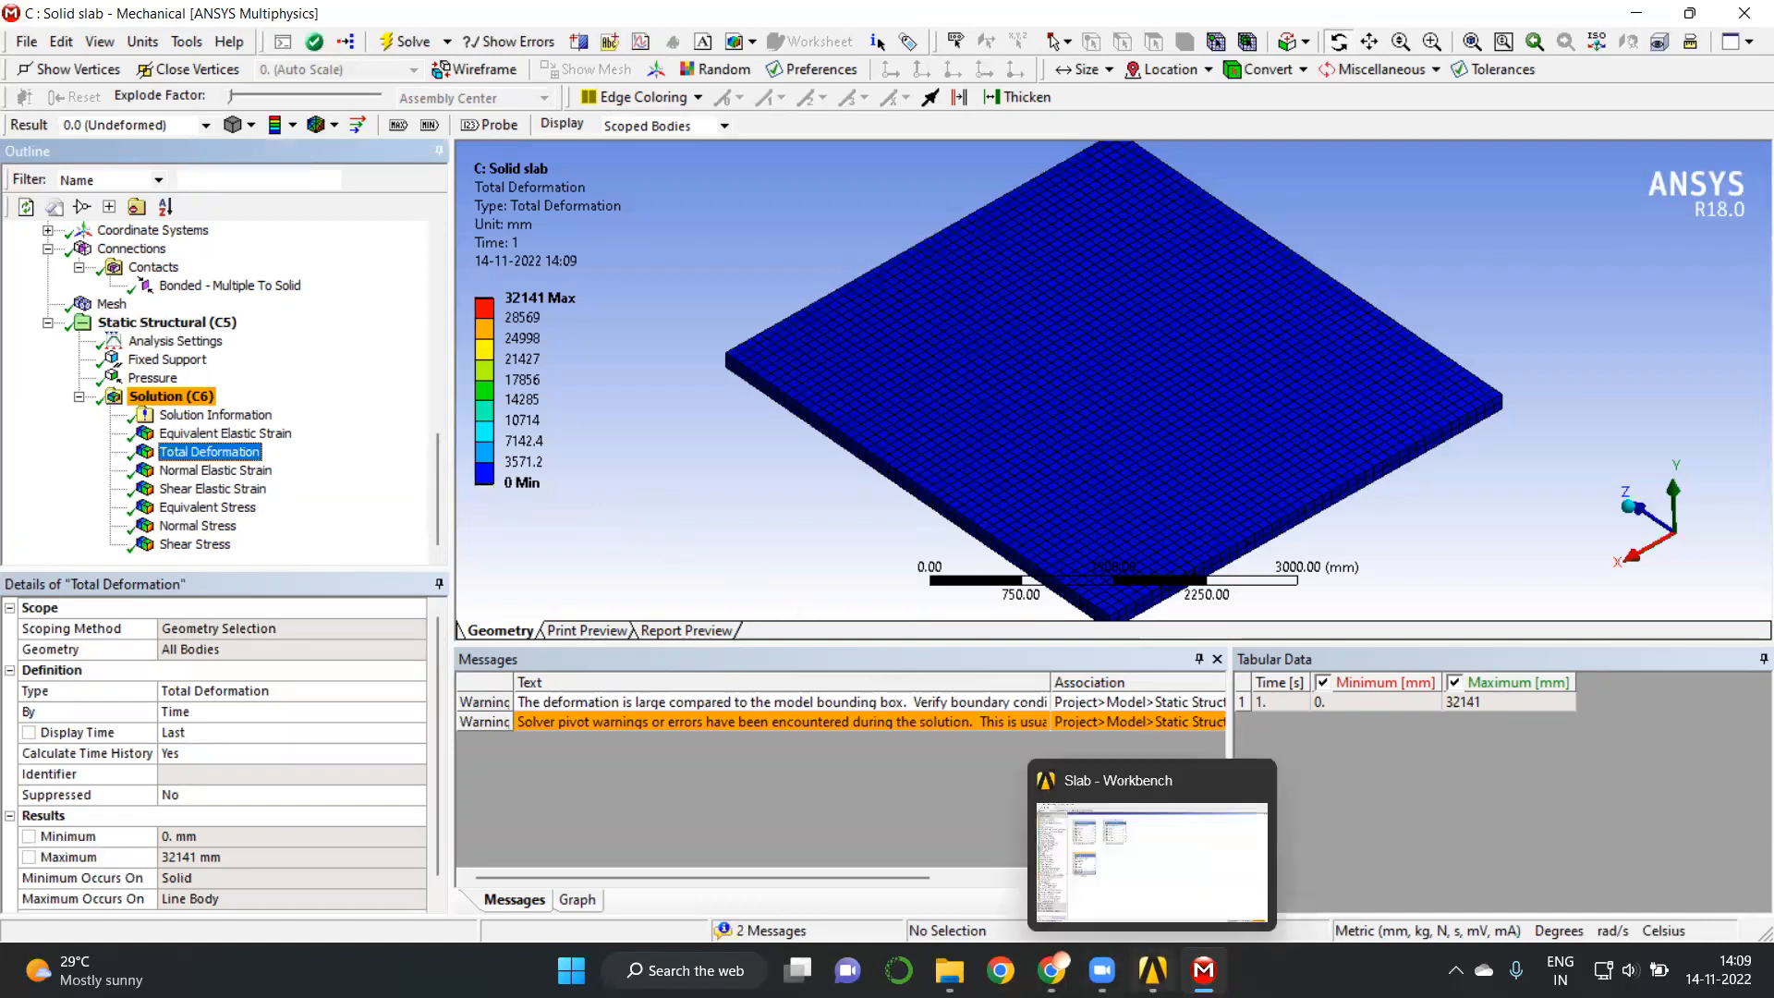
click(1133, 864)
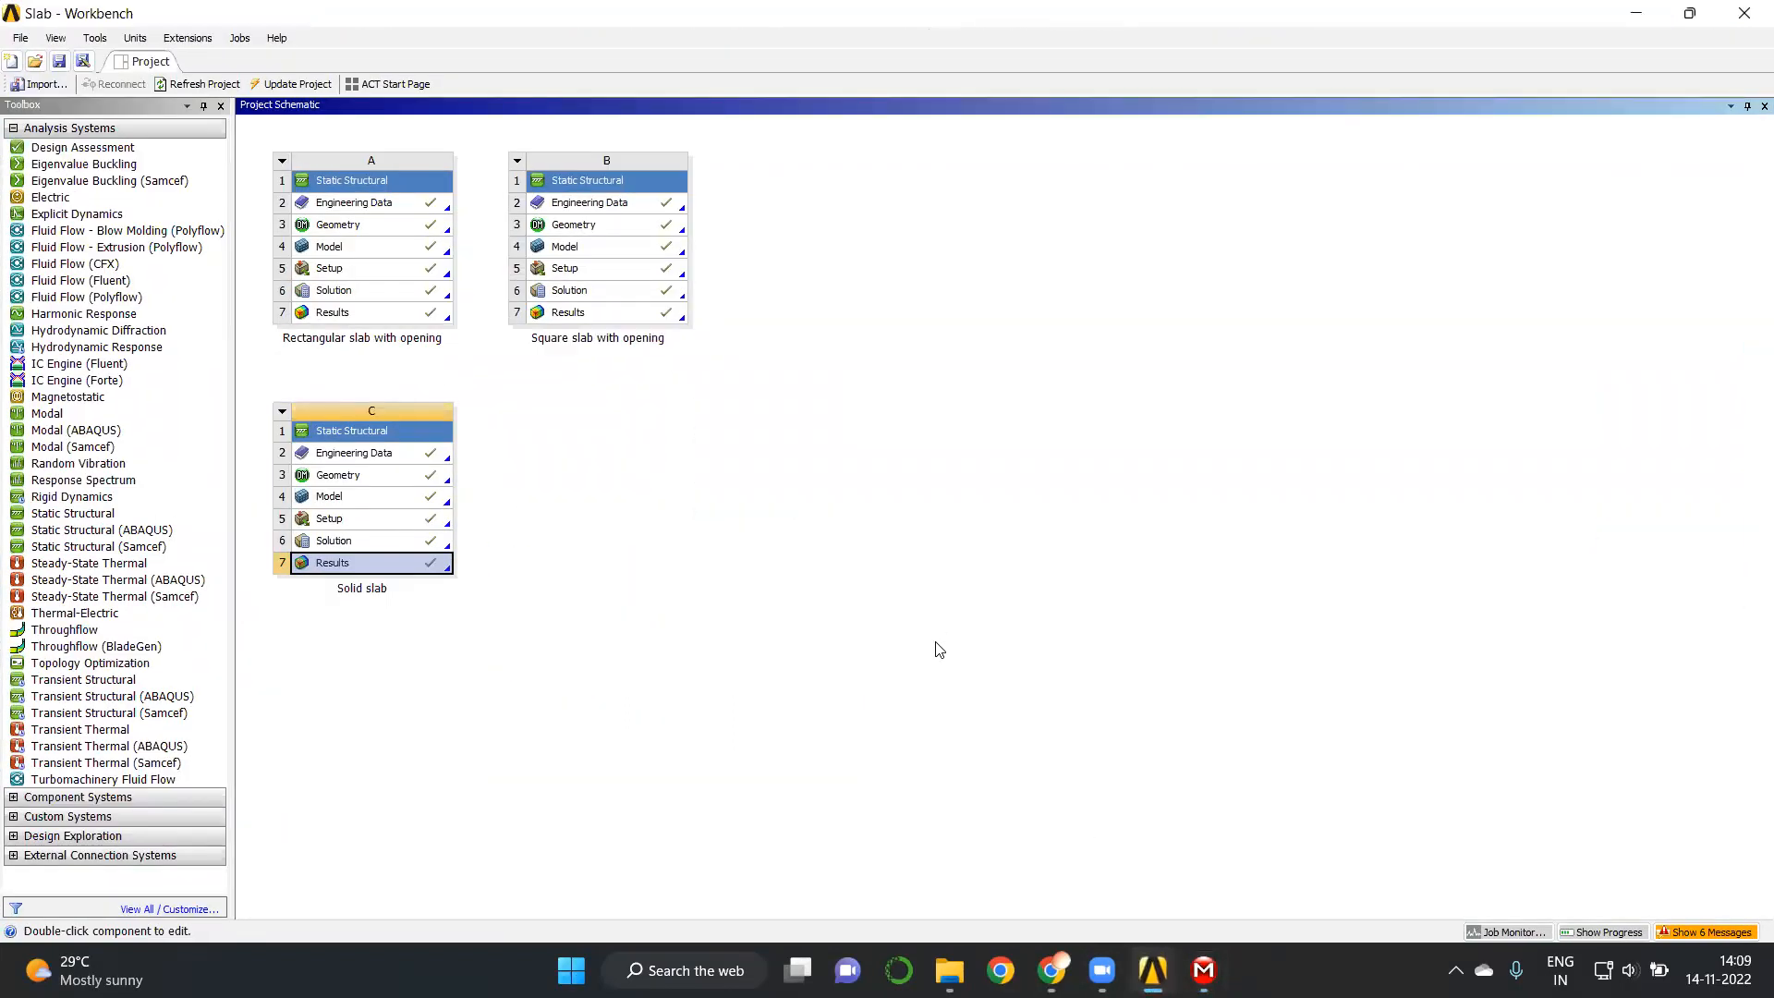
double_click(404, 452)
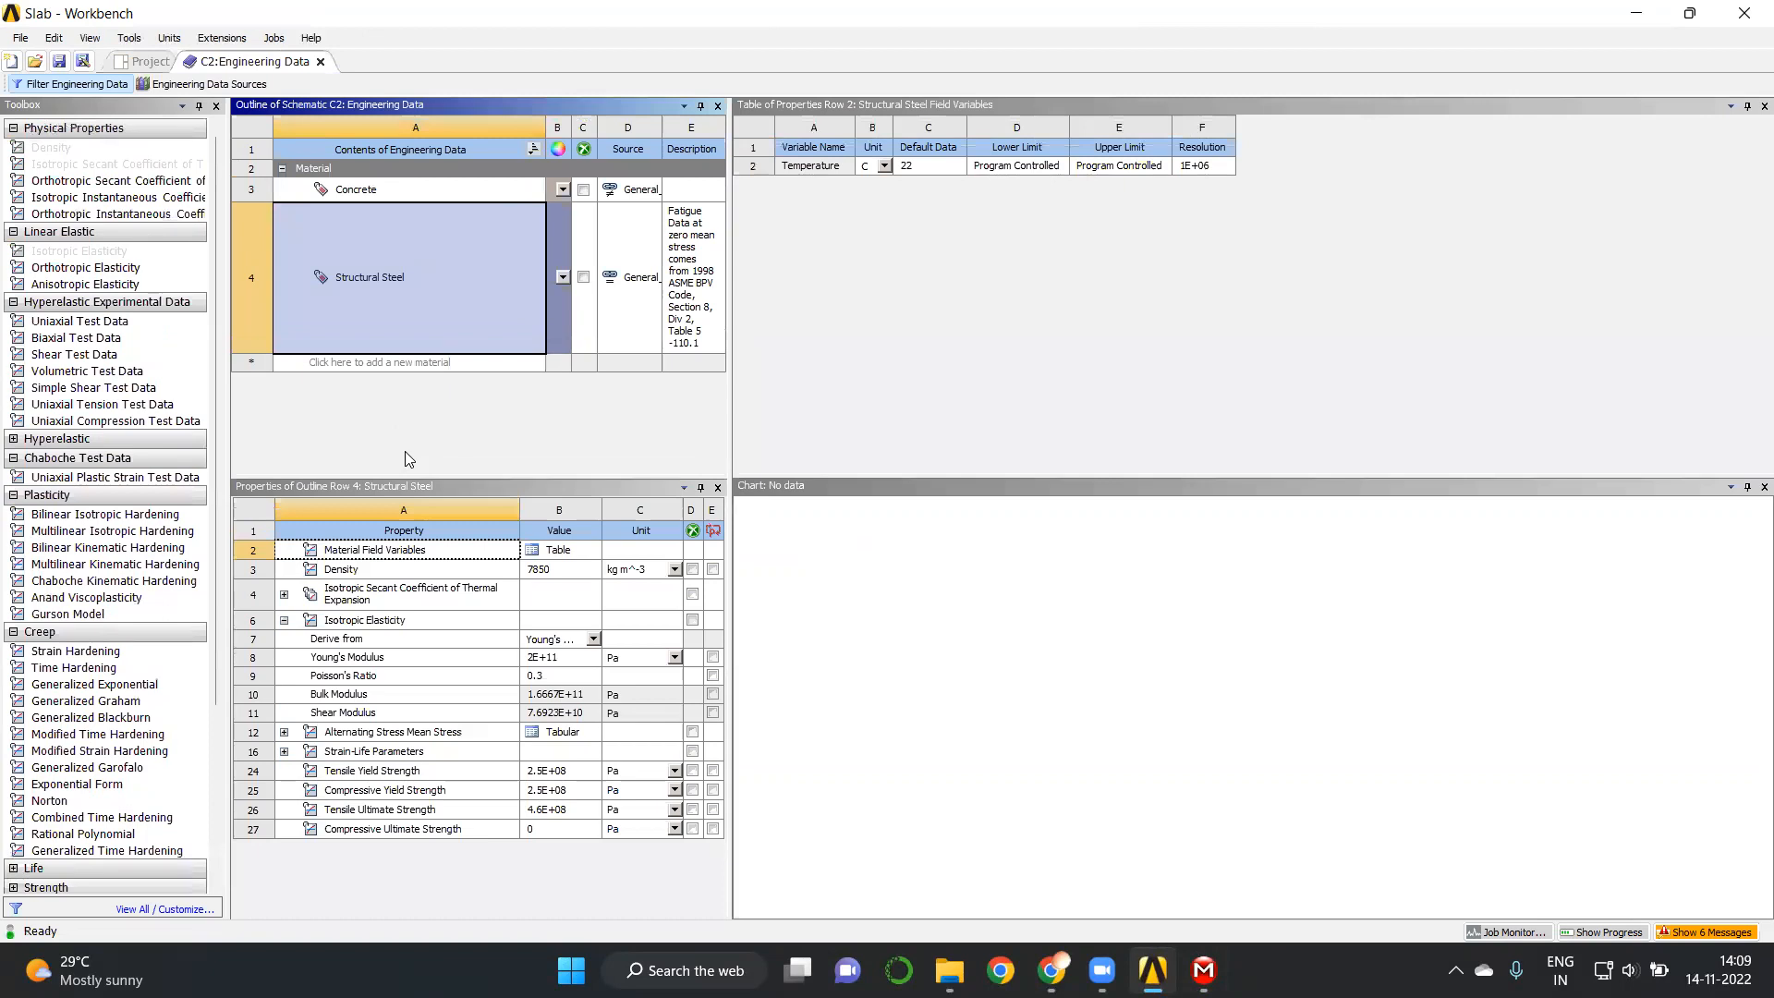
click(674, 658)
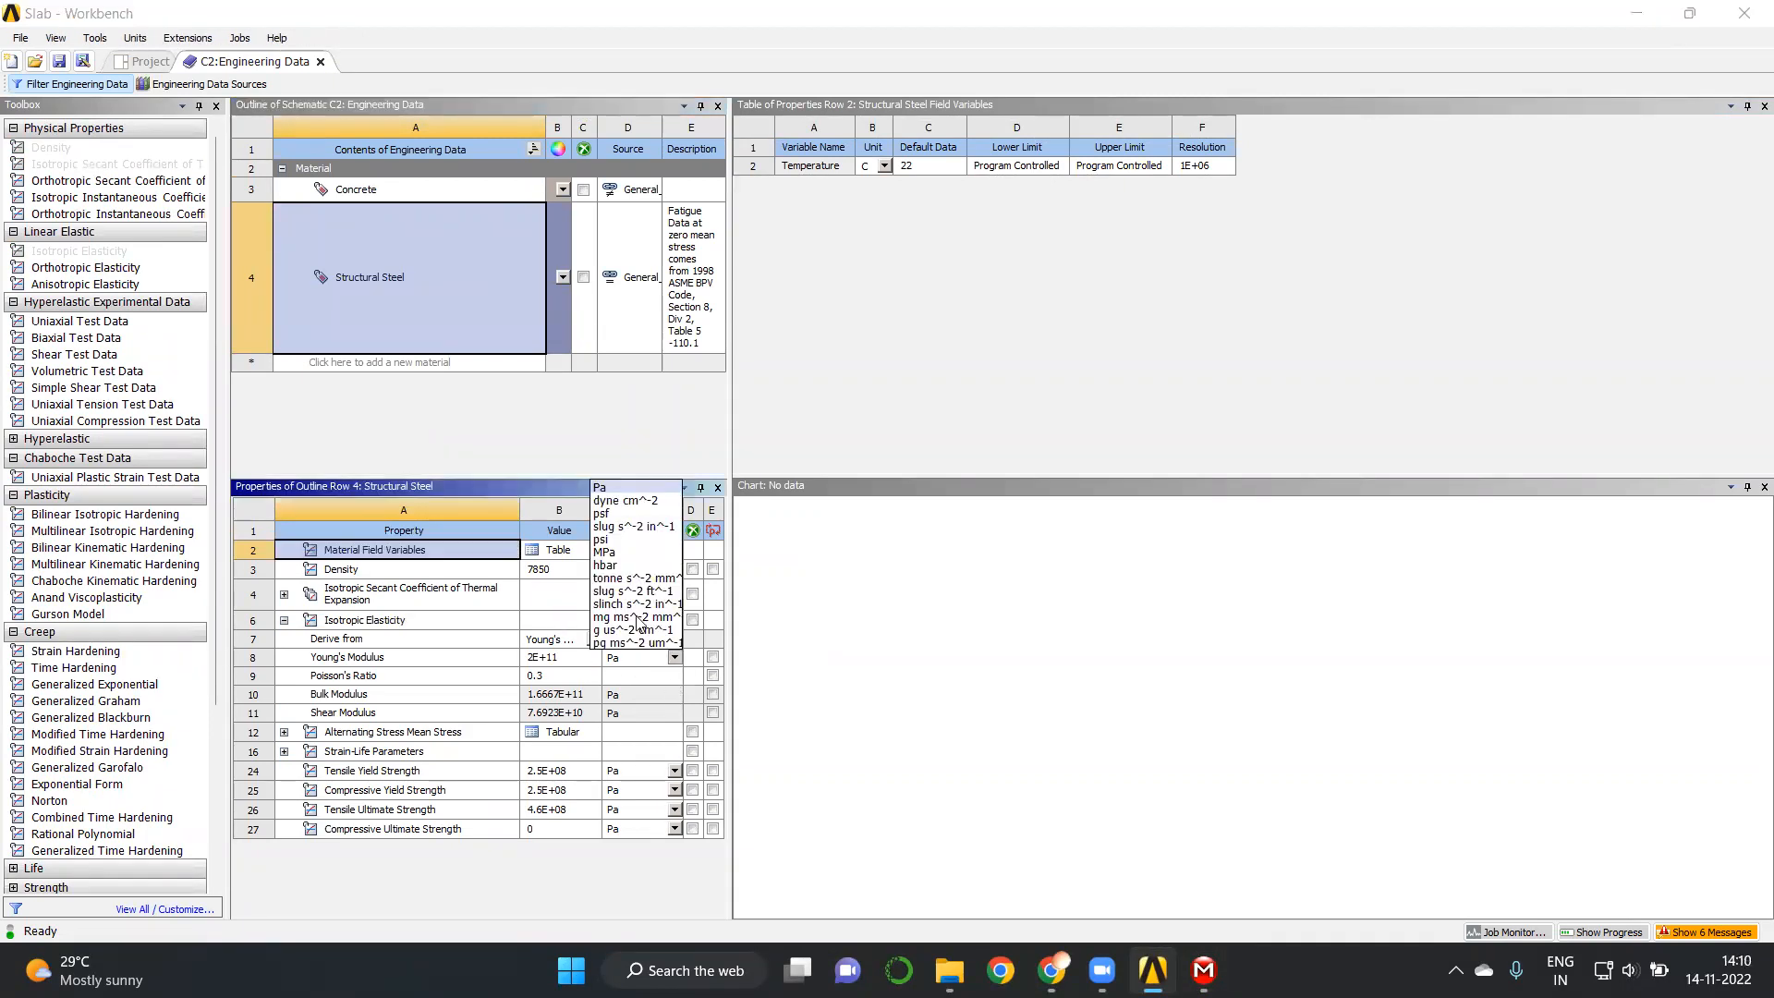
click(604, 552)
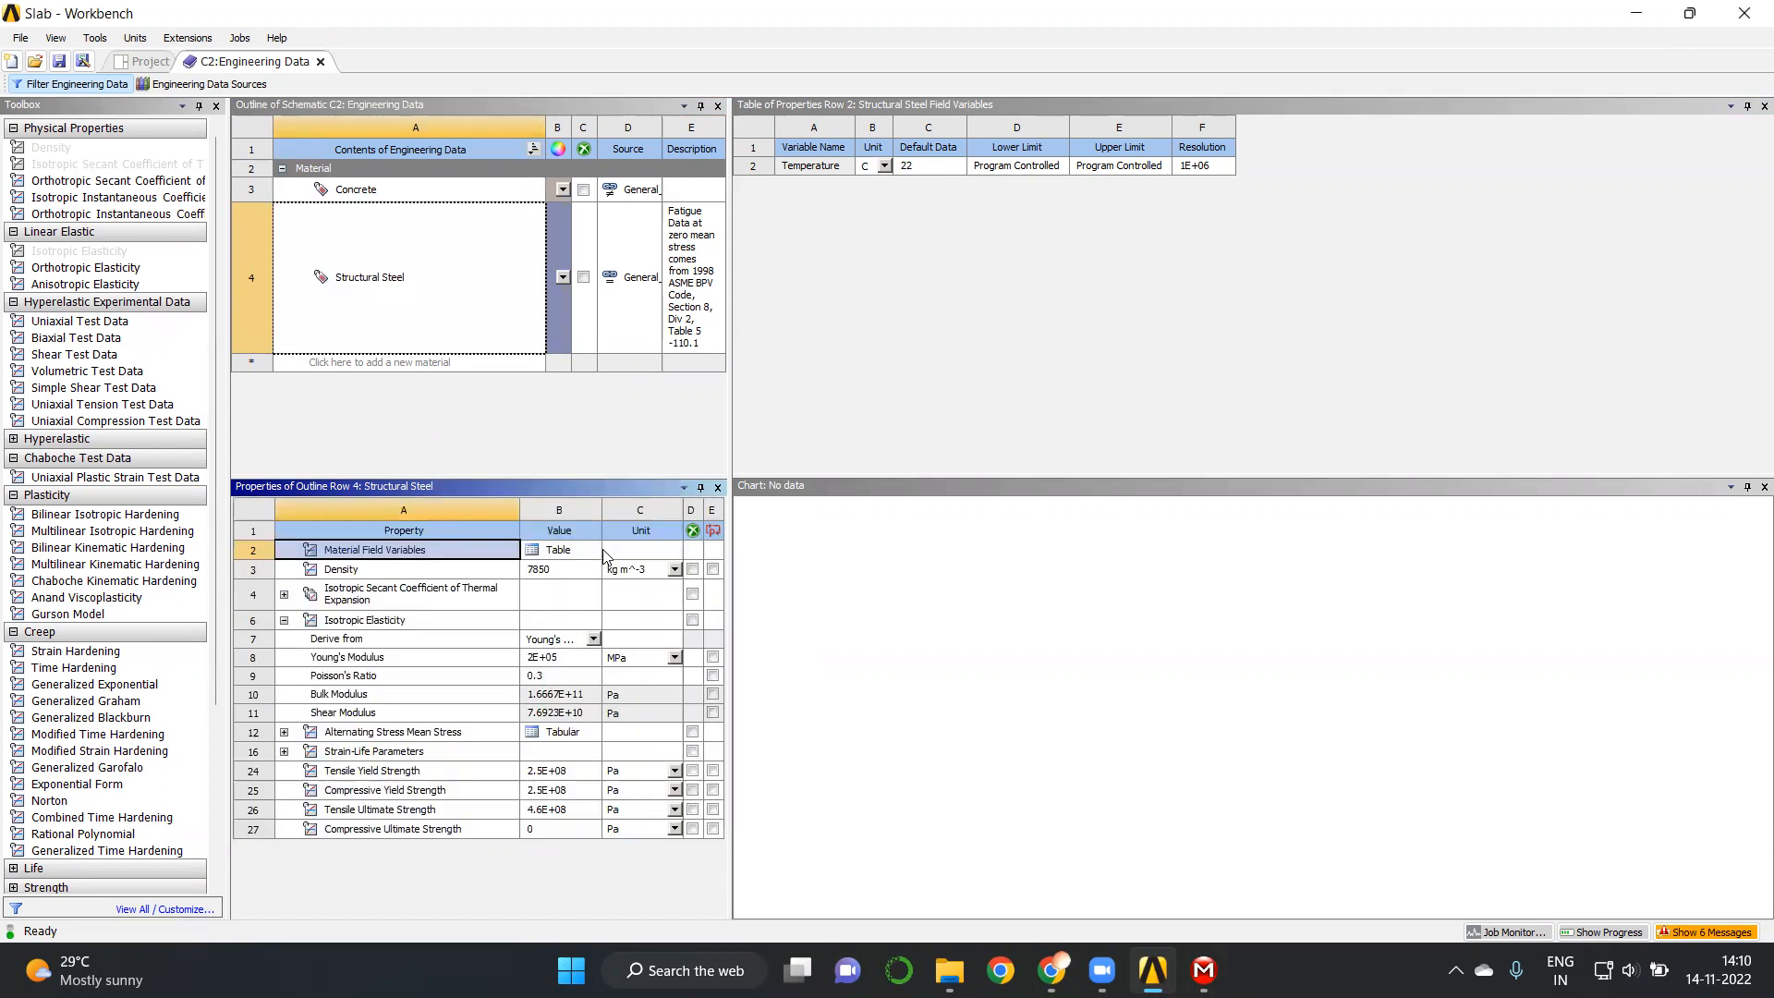
Set the unit of Concrete's Young's Modulus to MPa.
click(417, 193)
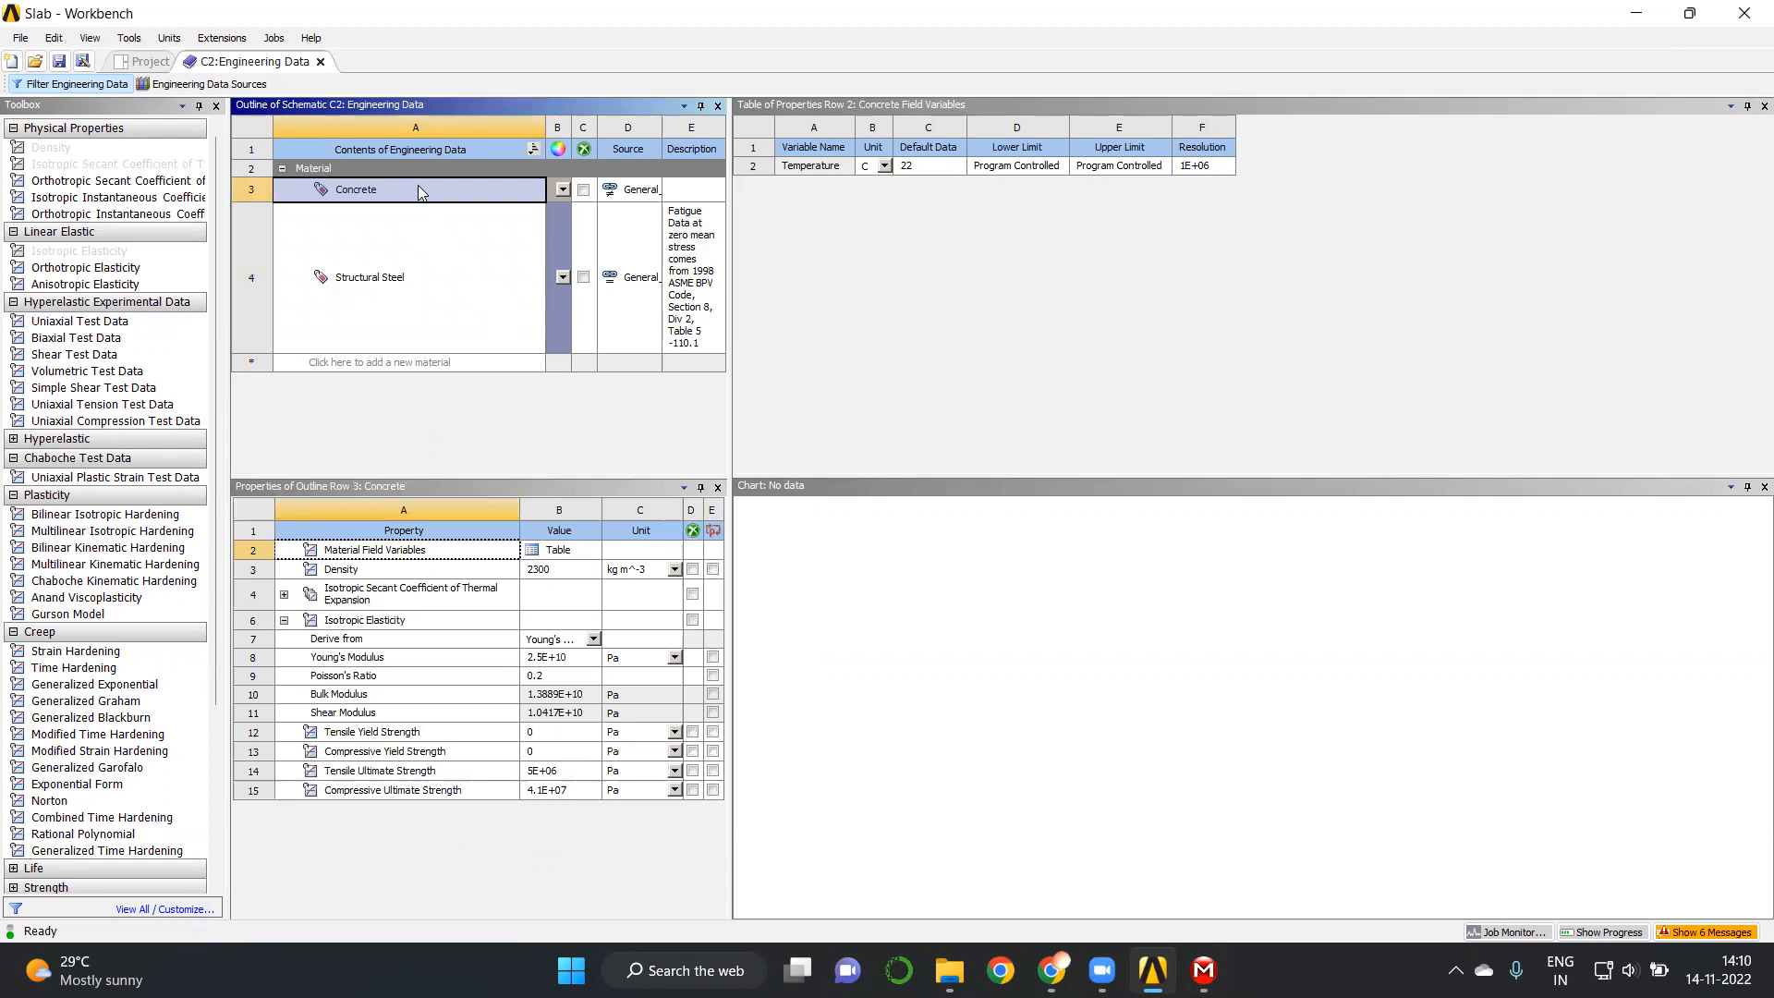
click(674, 657)
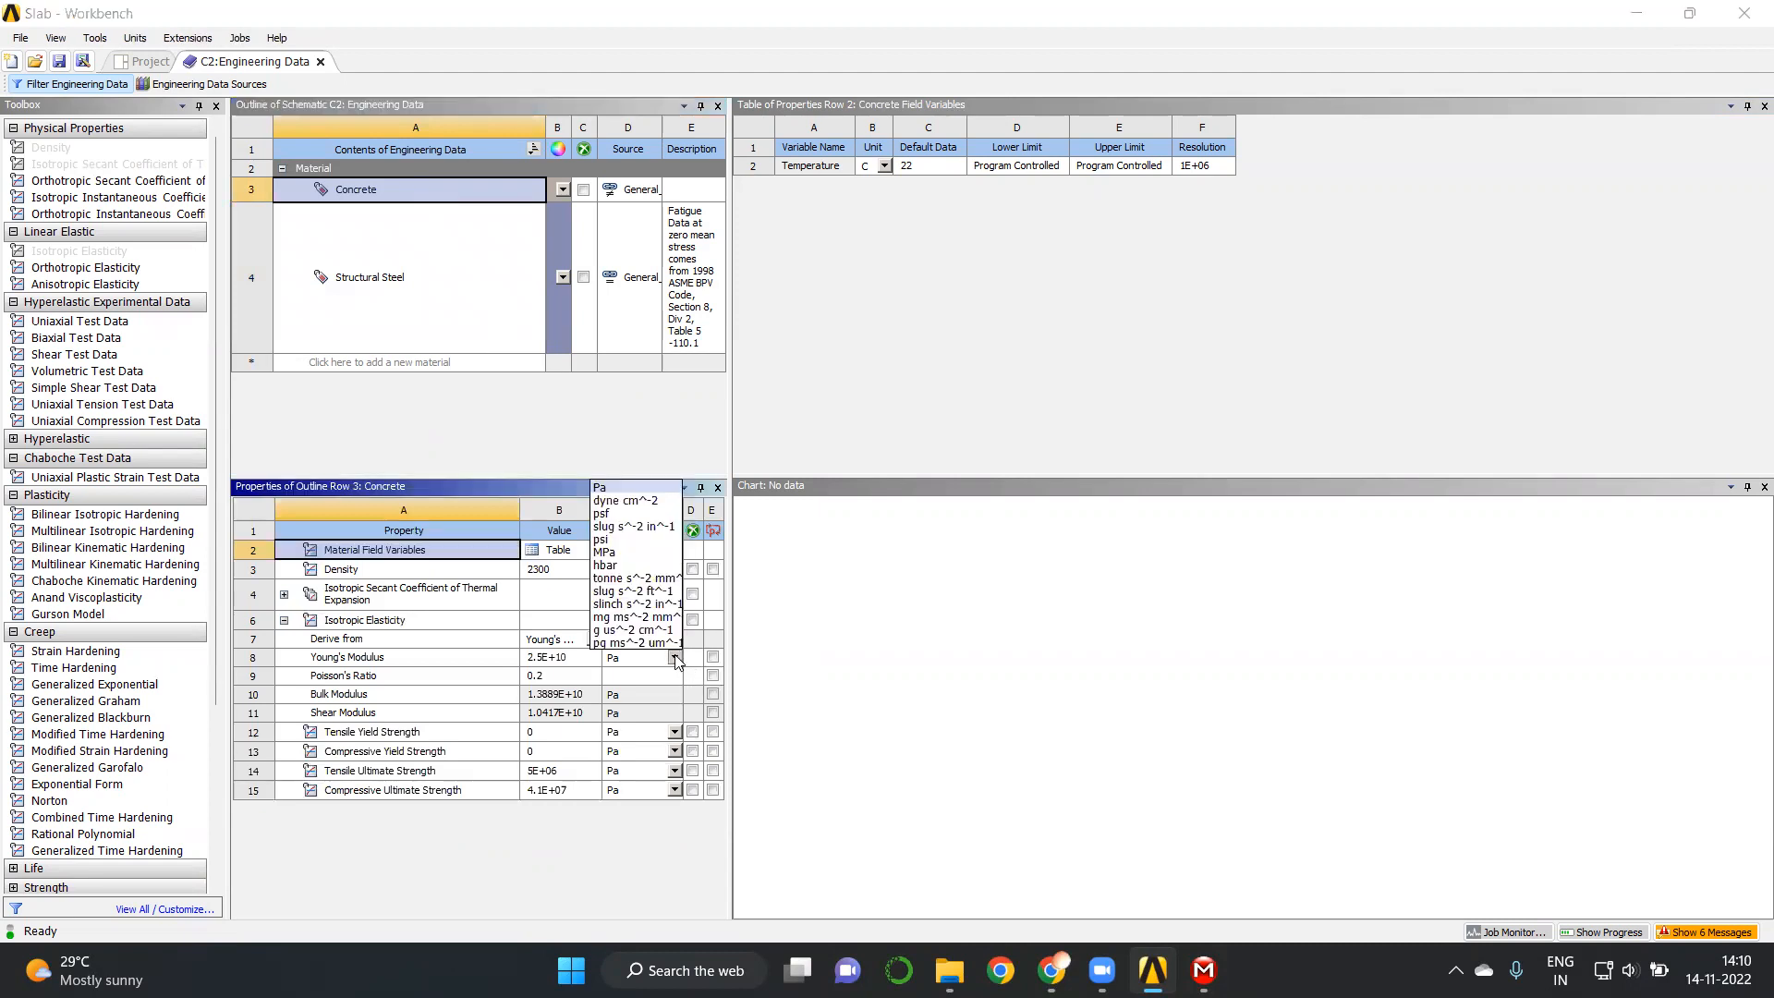
click(628, 553)
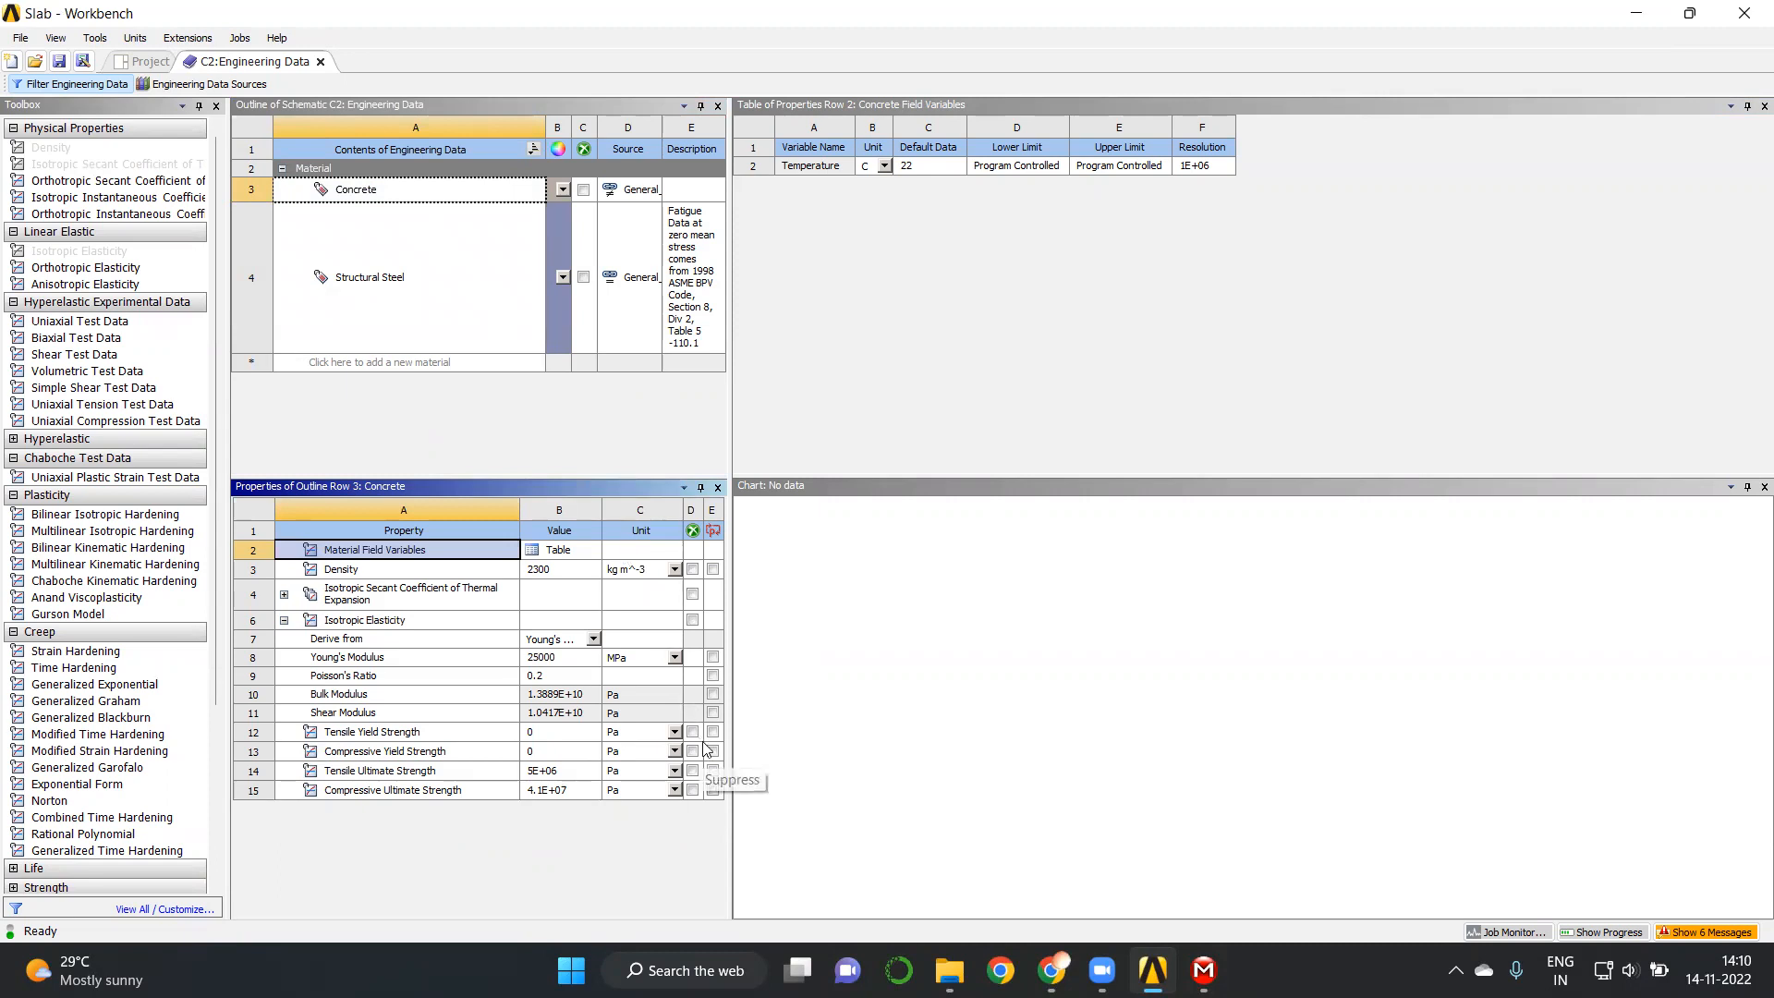
Switch to the Solid slab in Mechanical and try scoping the Fixed Support to the four edges of the slab's bottom face.
mouse_move(1203, 972)
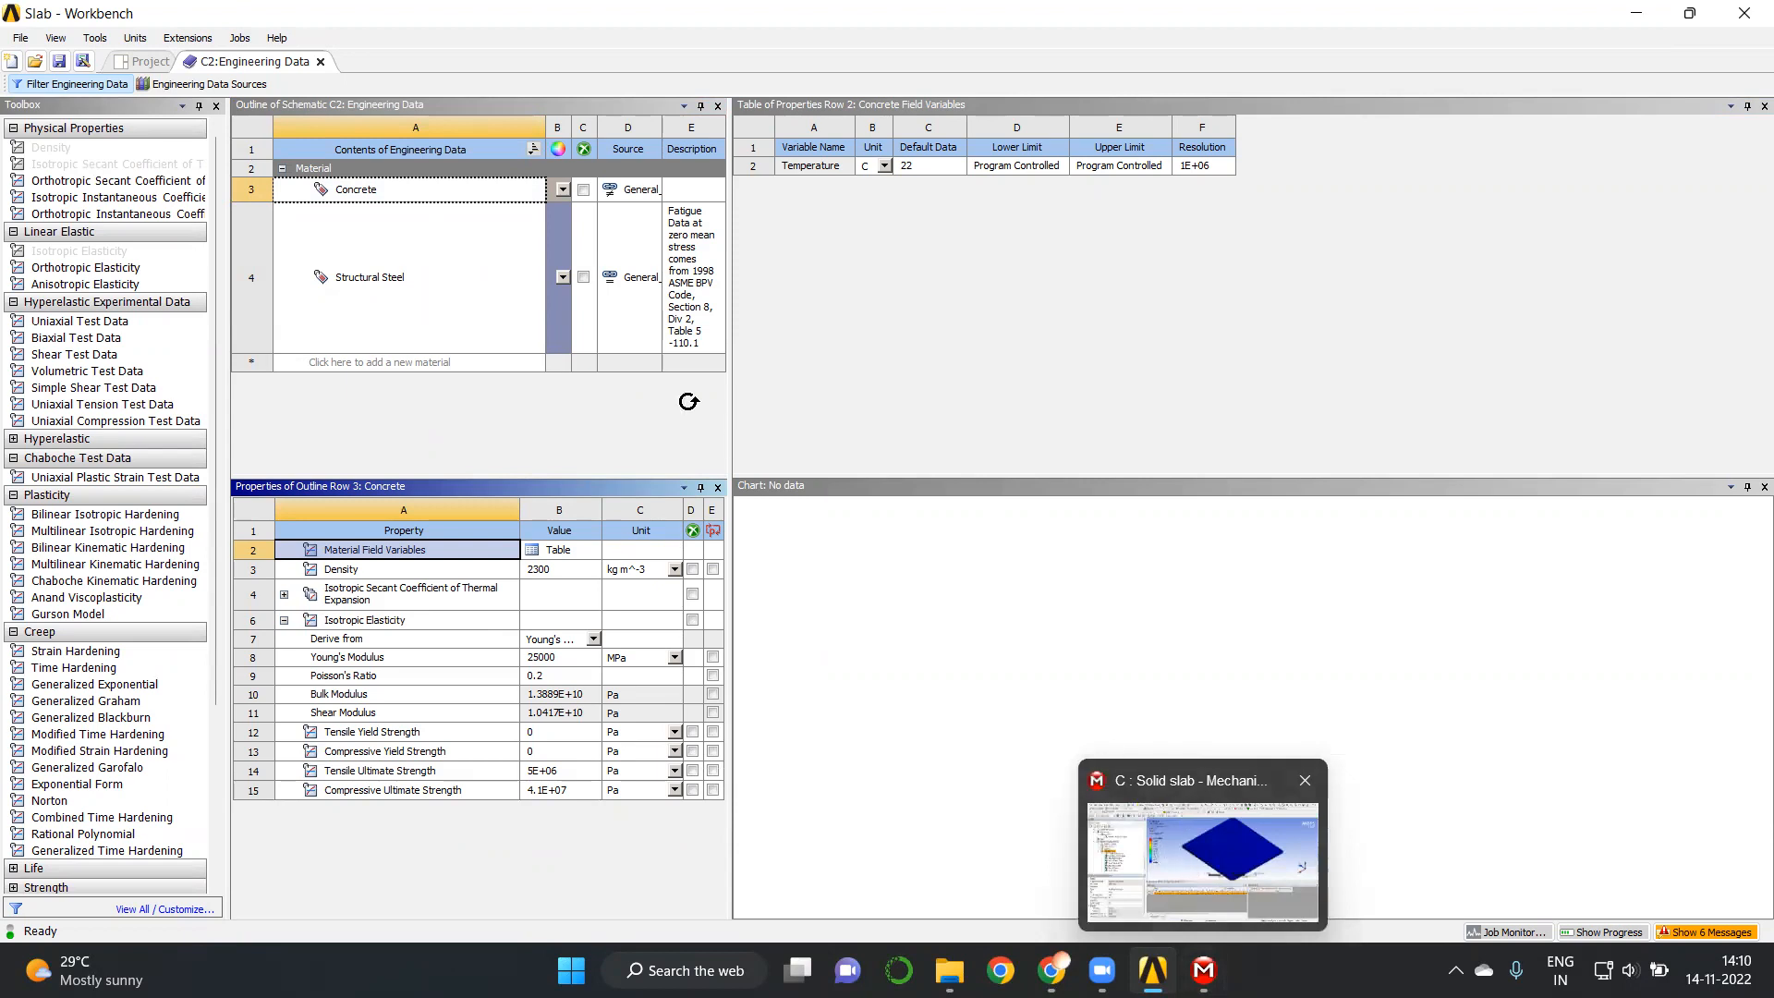
click(1201, 901)
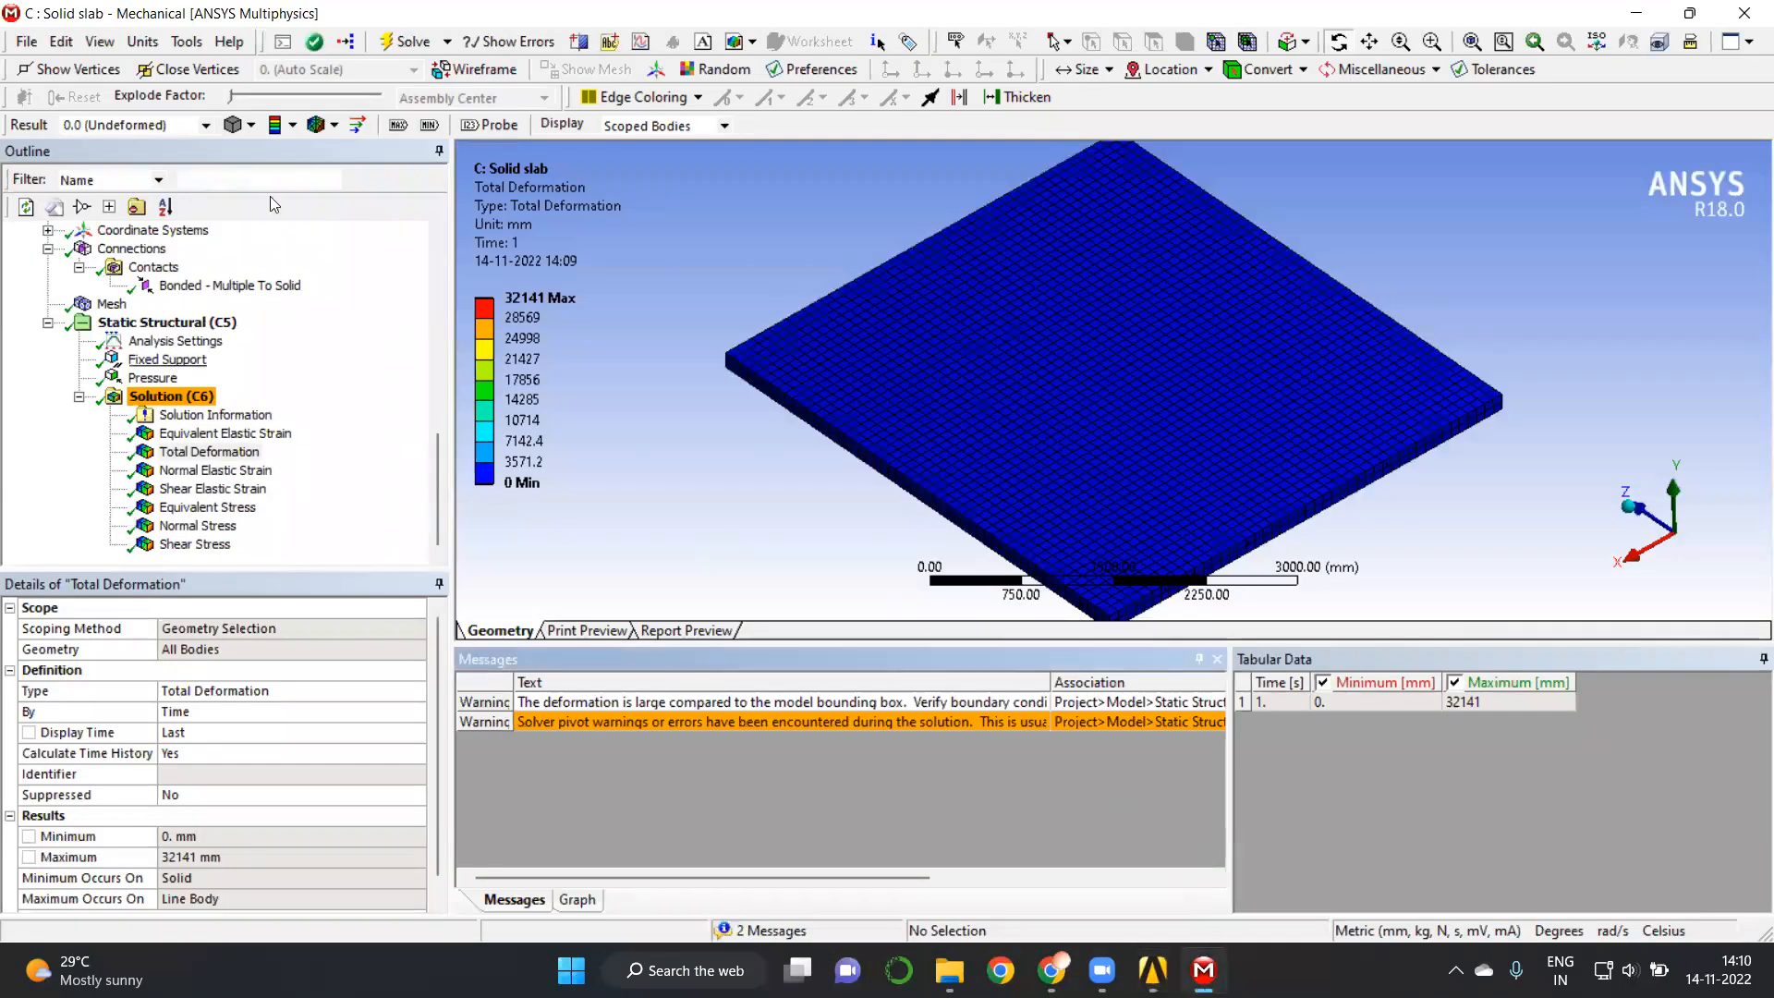
click(167, 359)
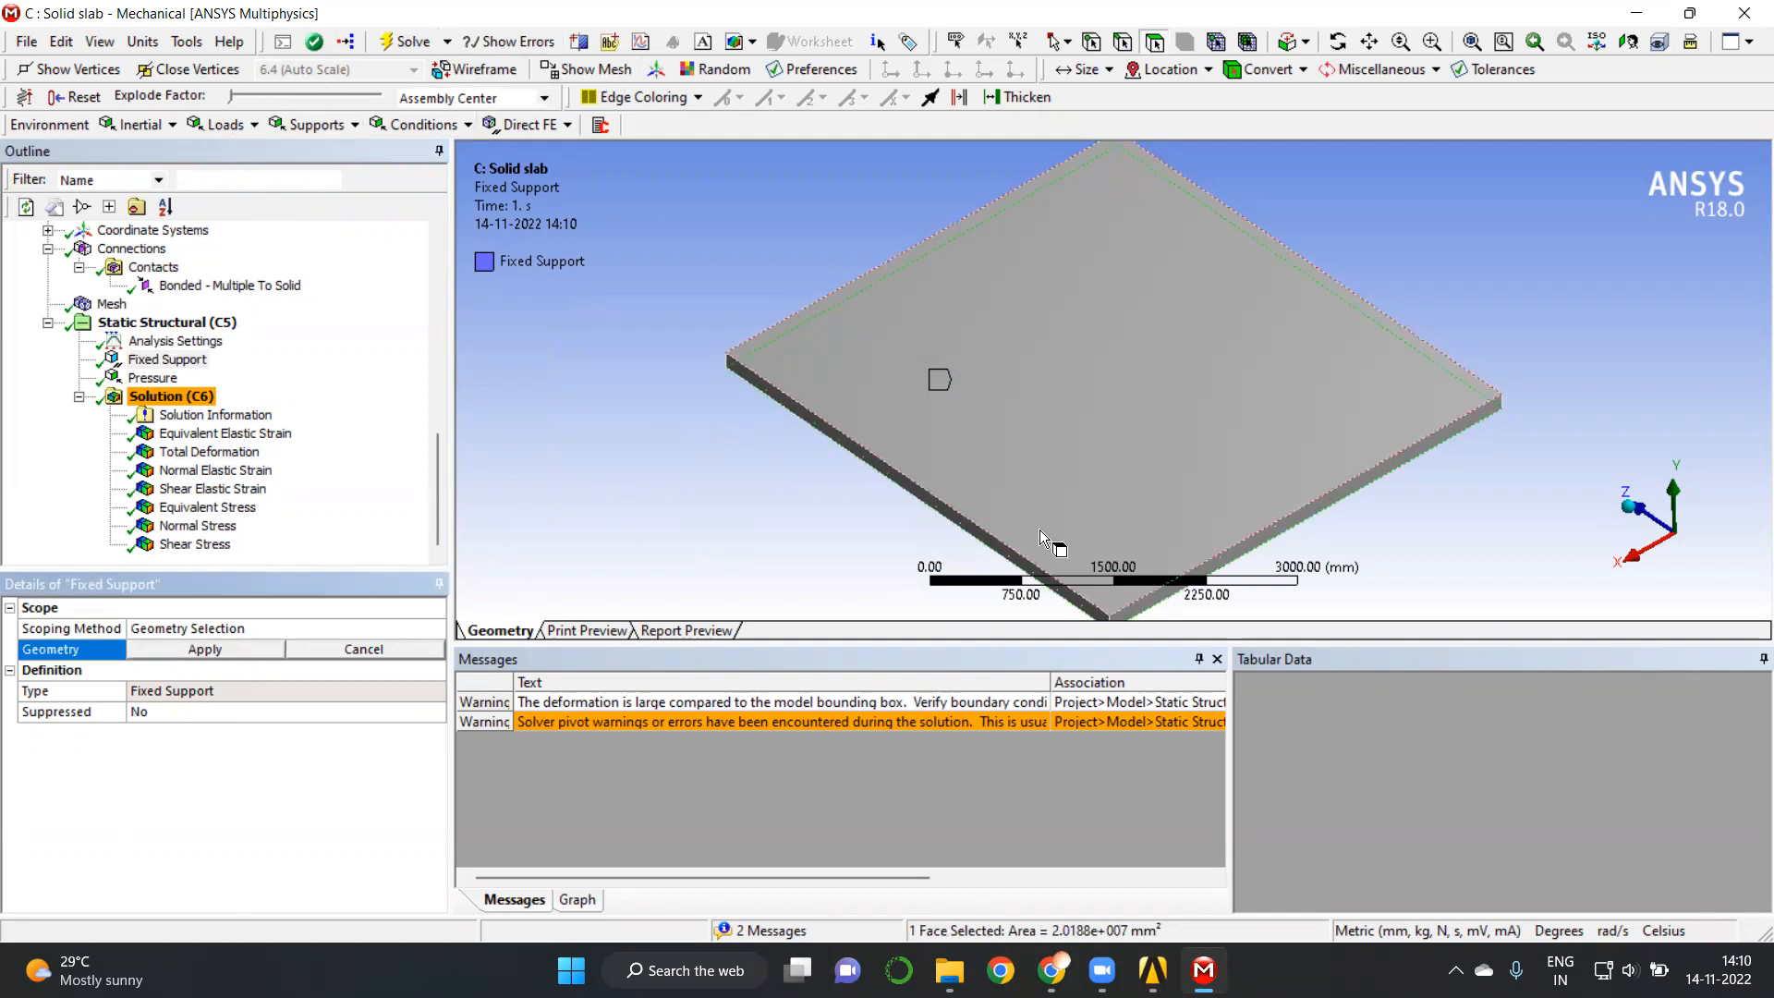
middle_drag(1047, 444, 1055, 386)
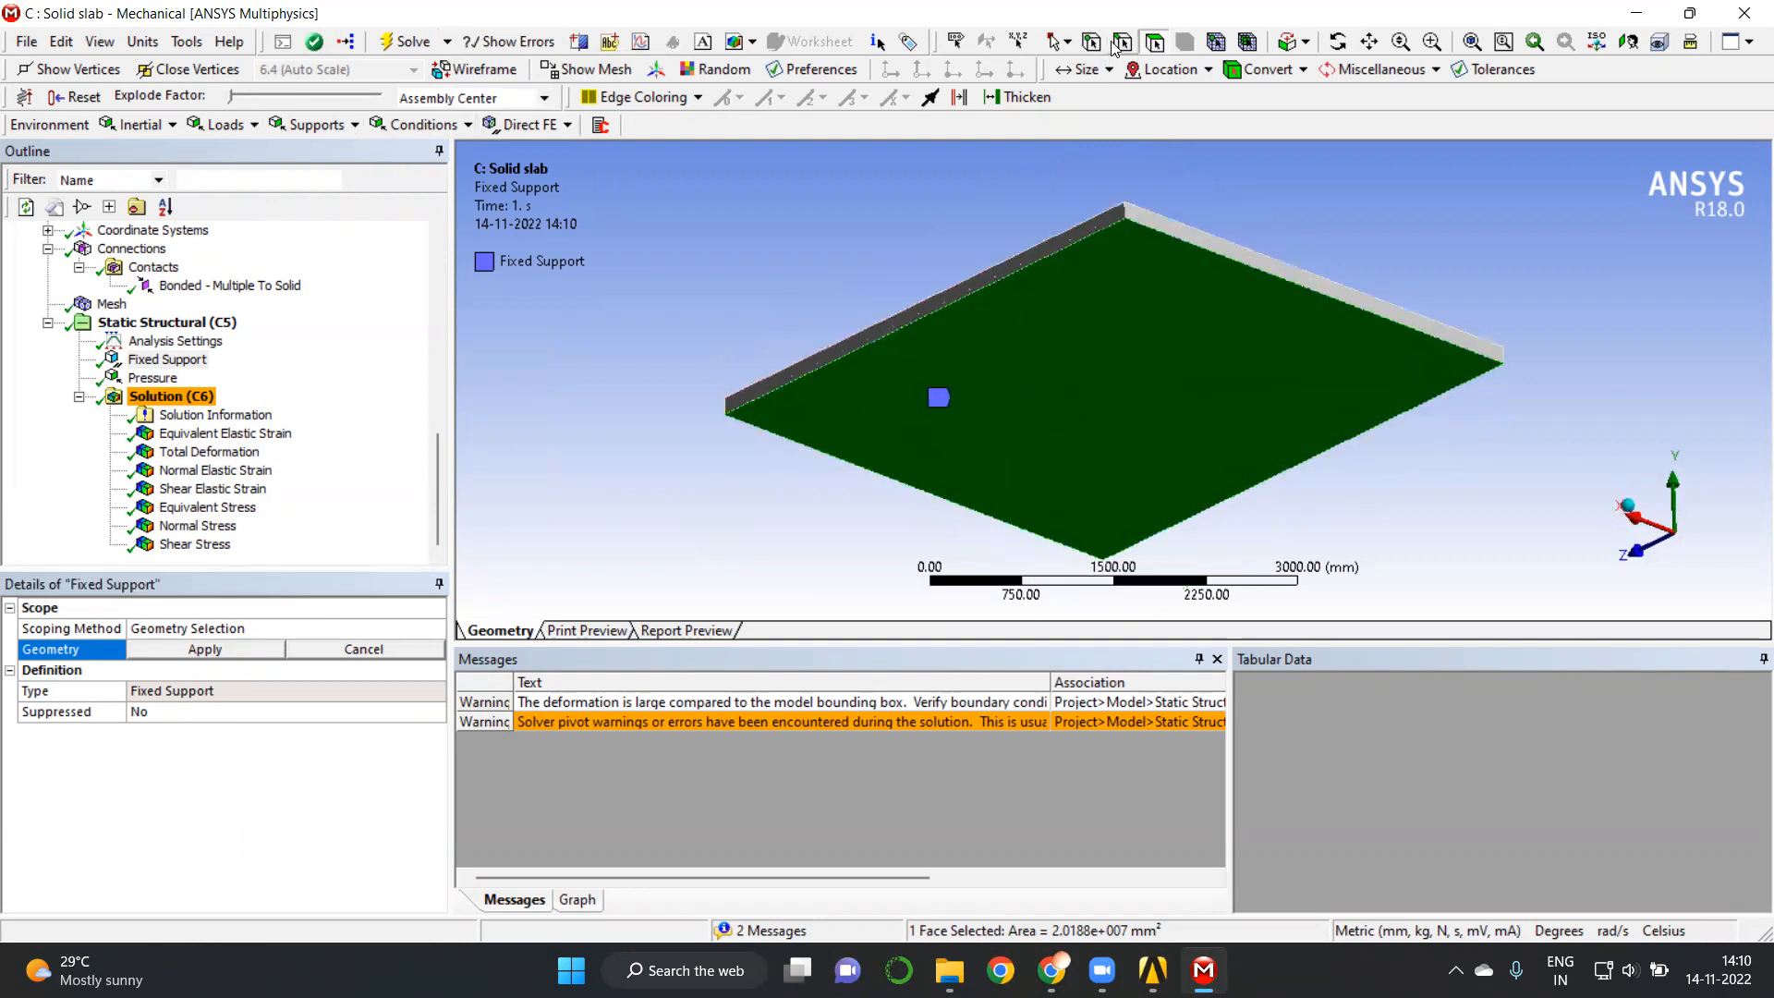
click(1248, 166)
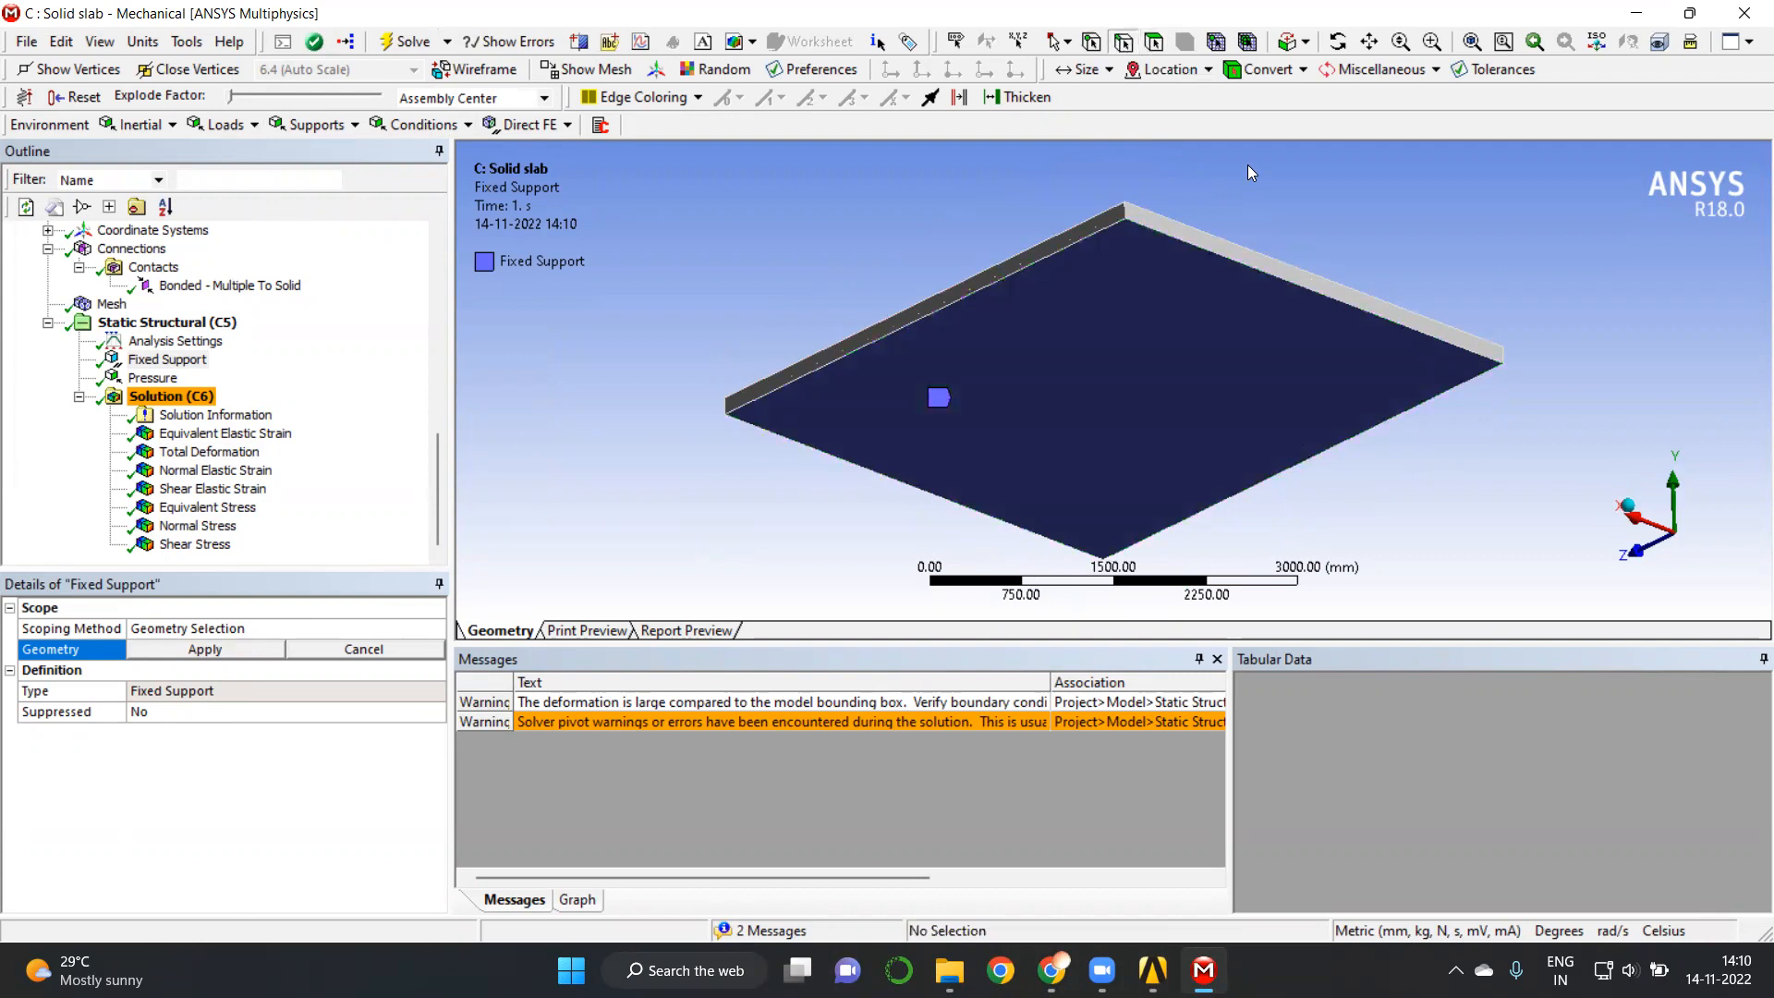
click(1218, 257)
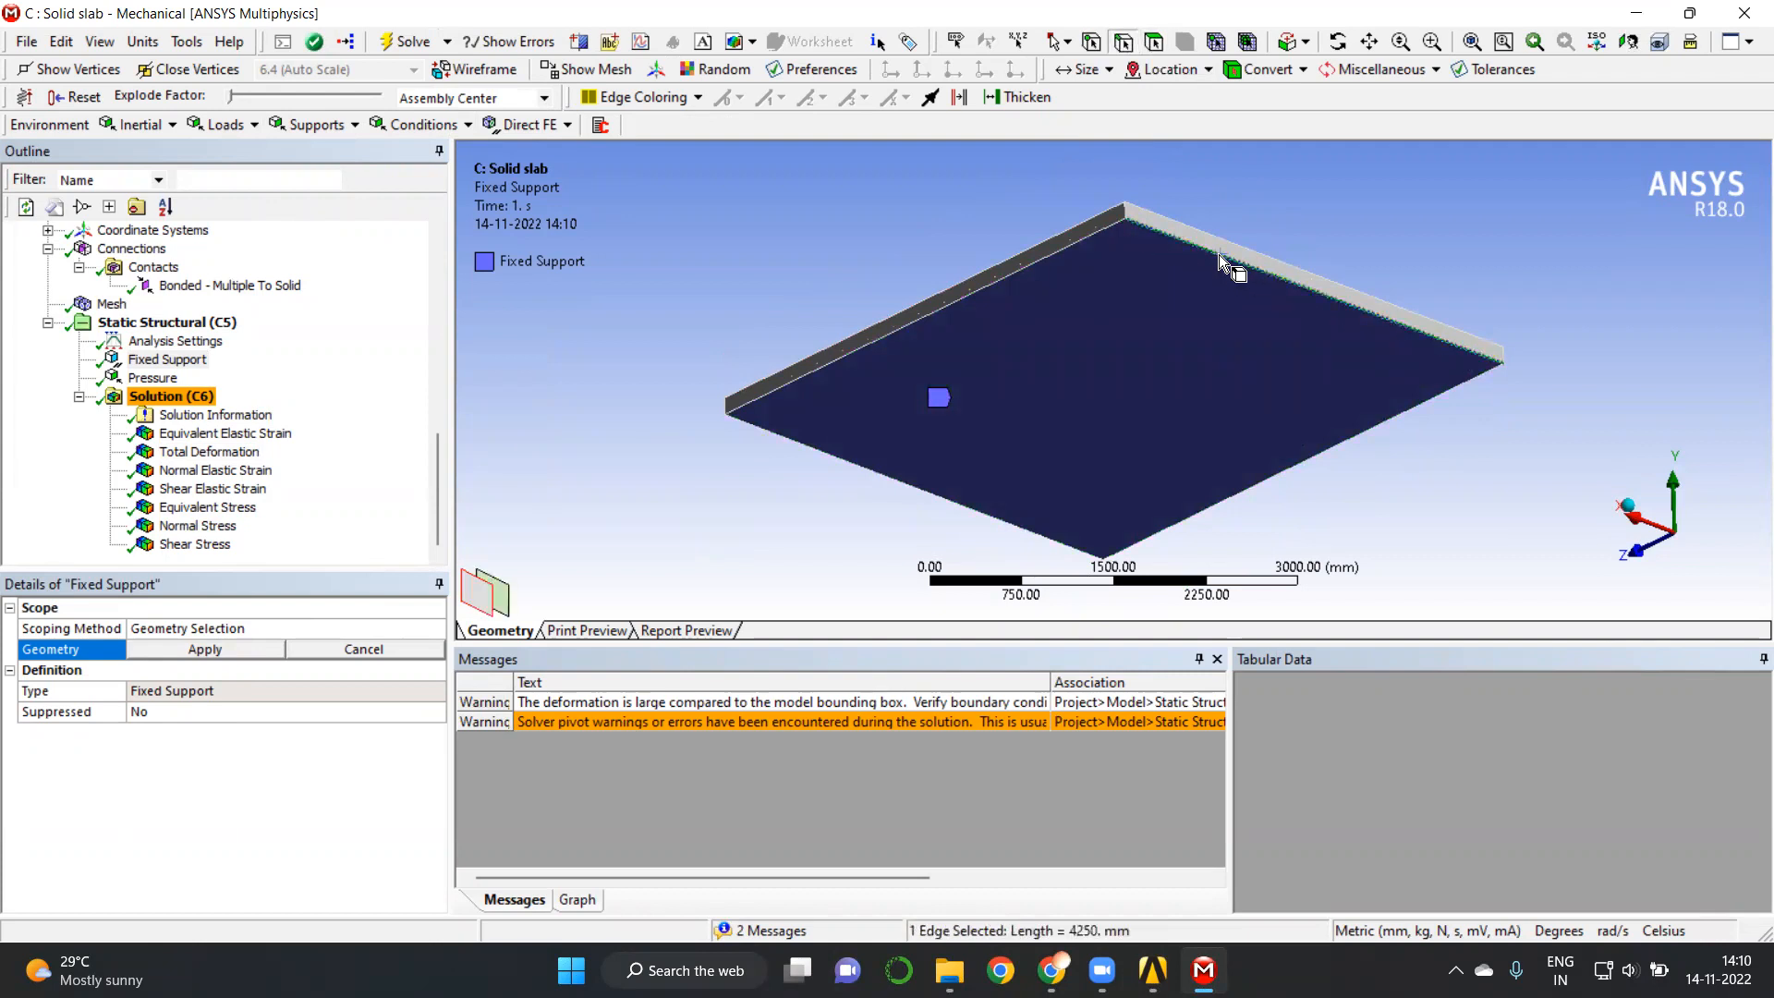
ctrl+click(1068, 245)
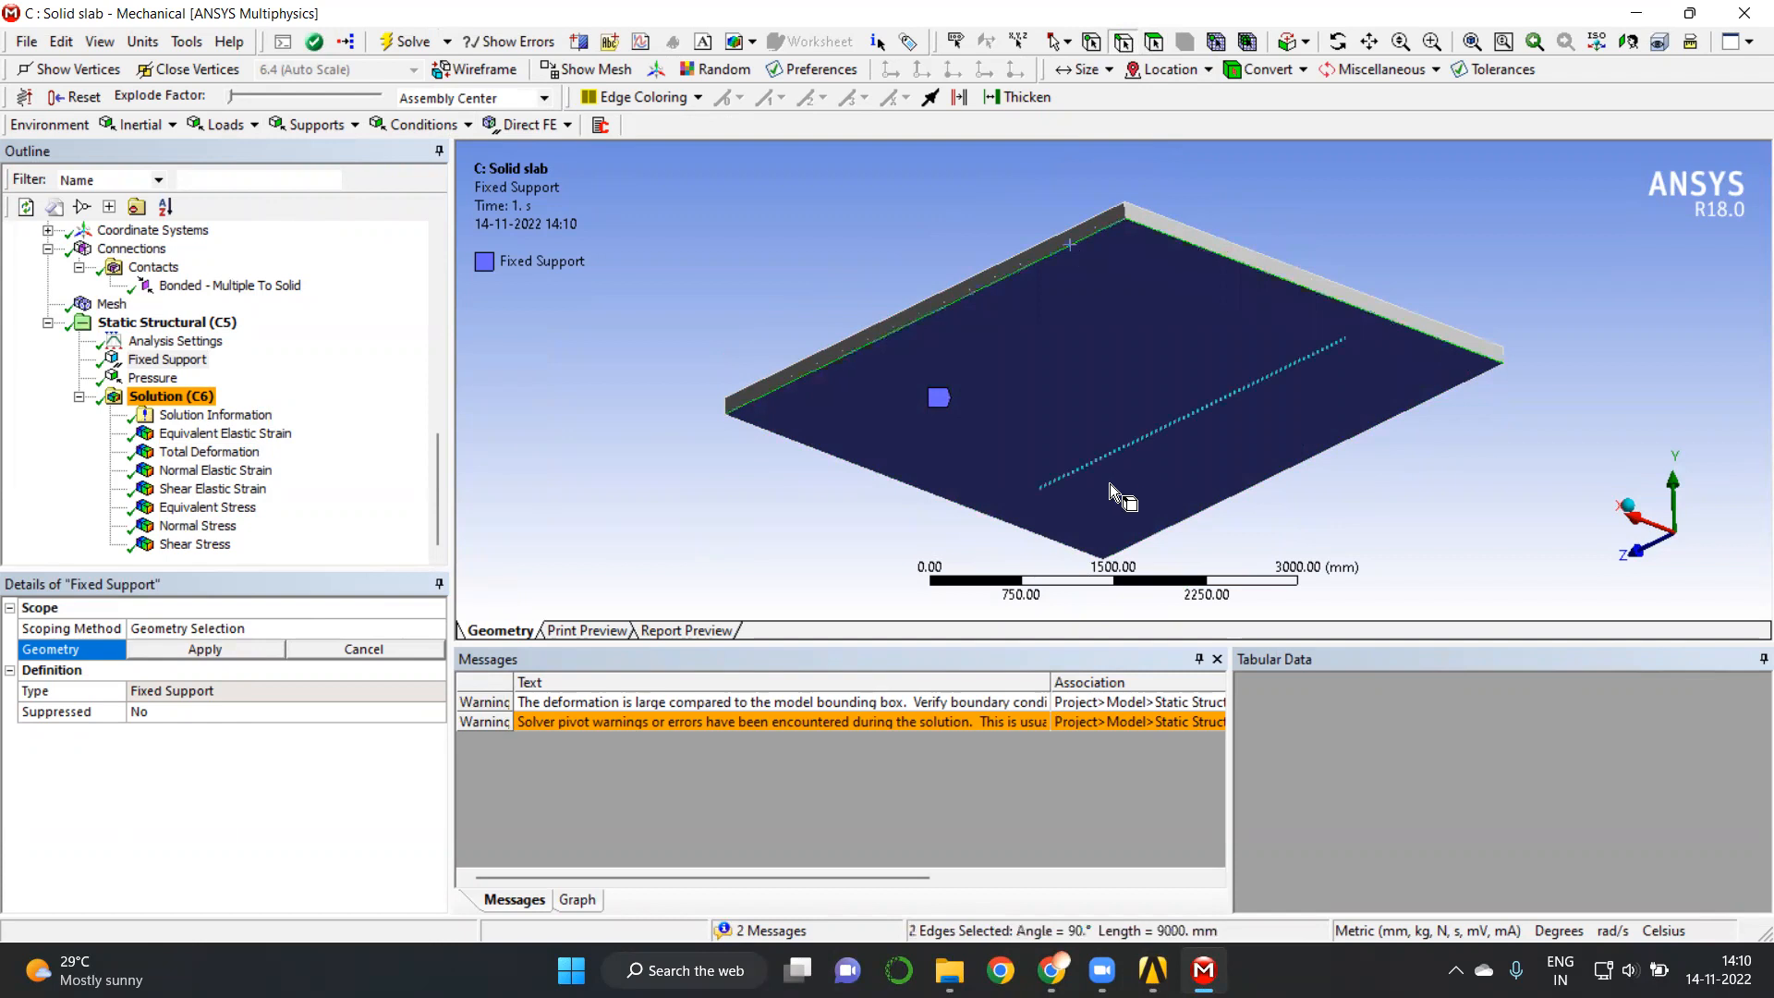
ctrl+click(1017, 525)
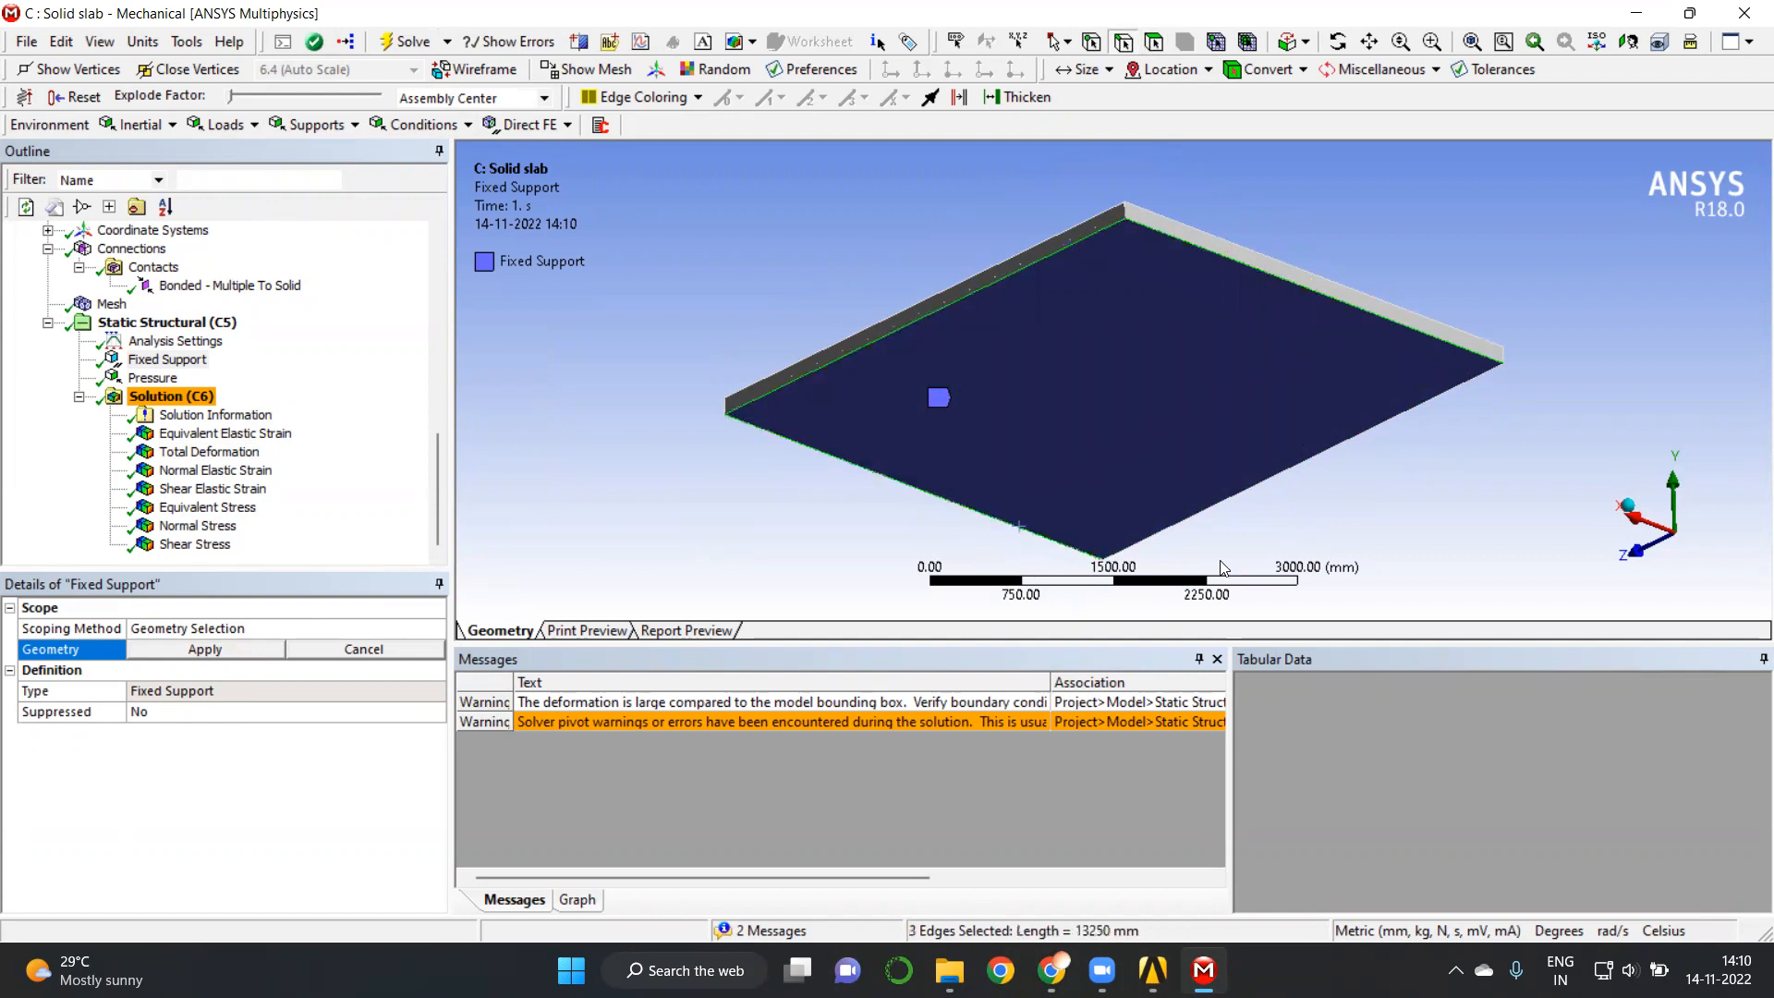
ctrl+click(1184, 517)
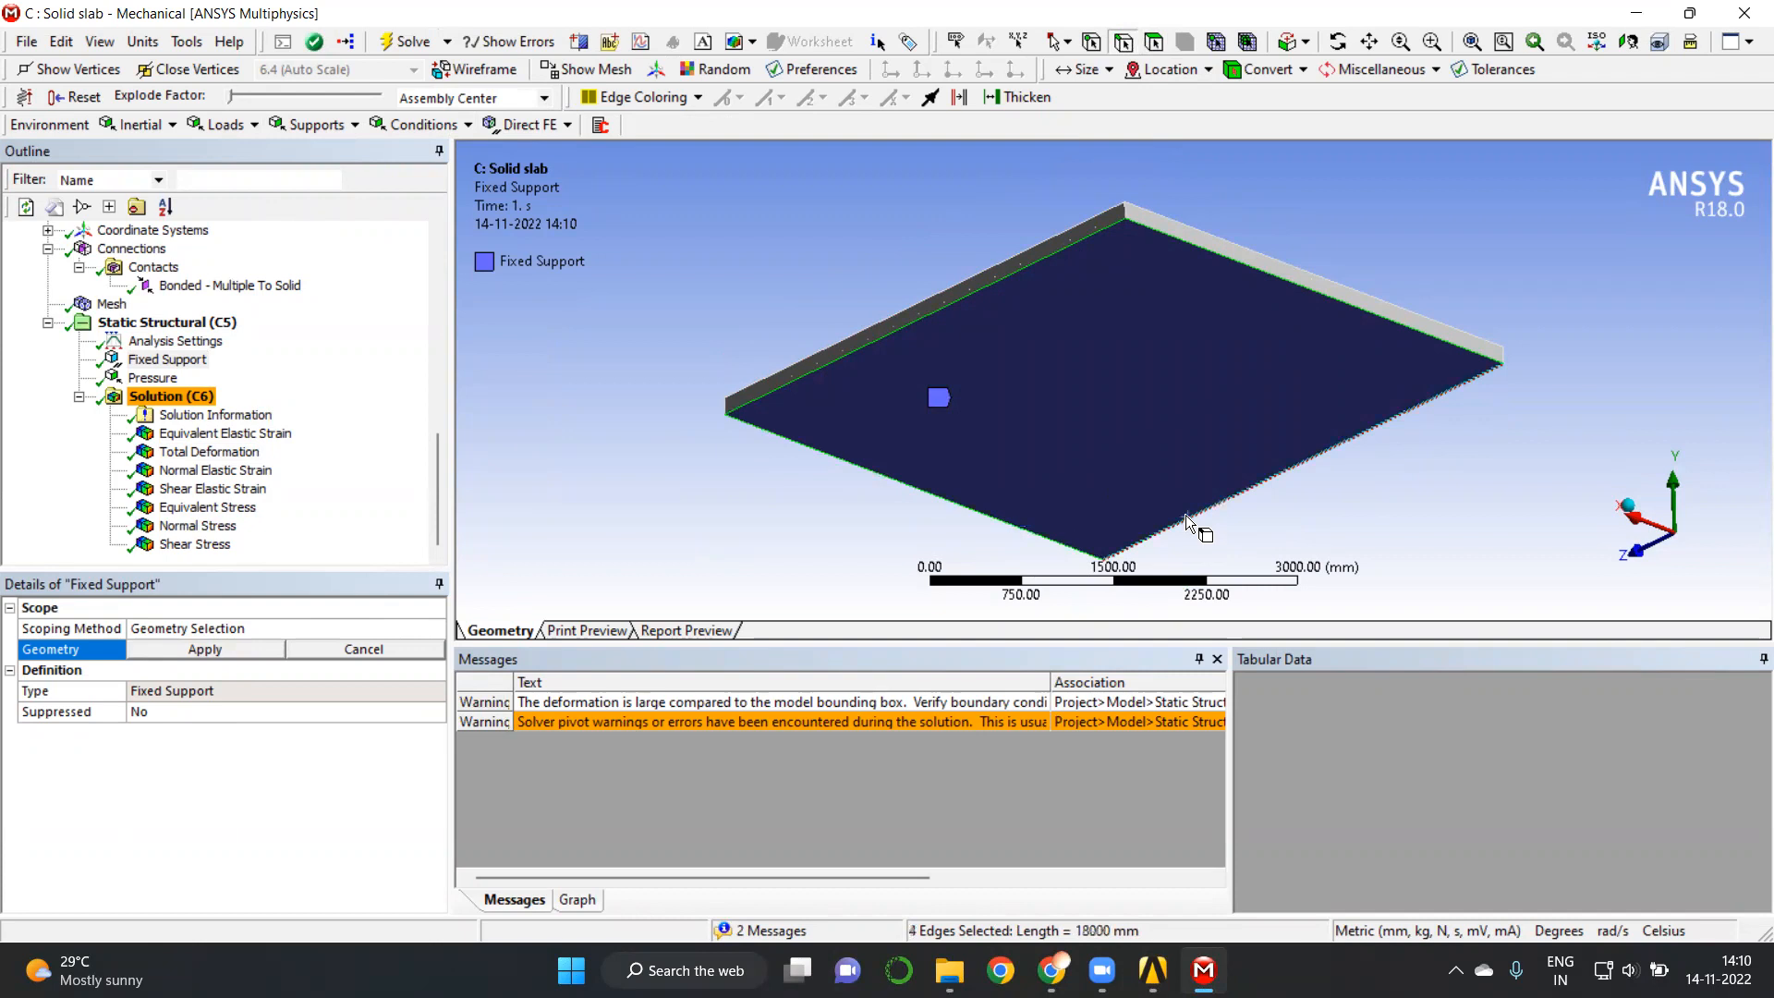
click(263, 646)
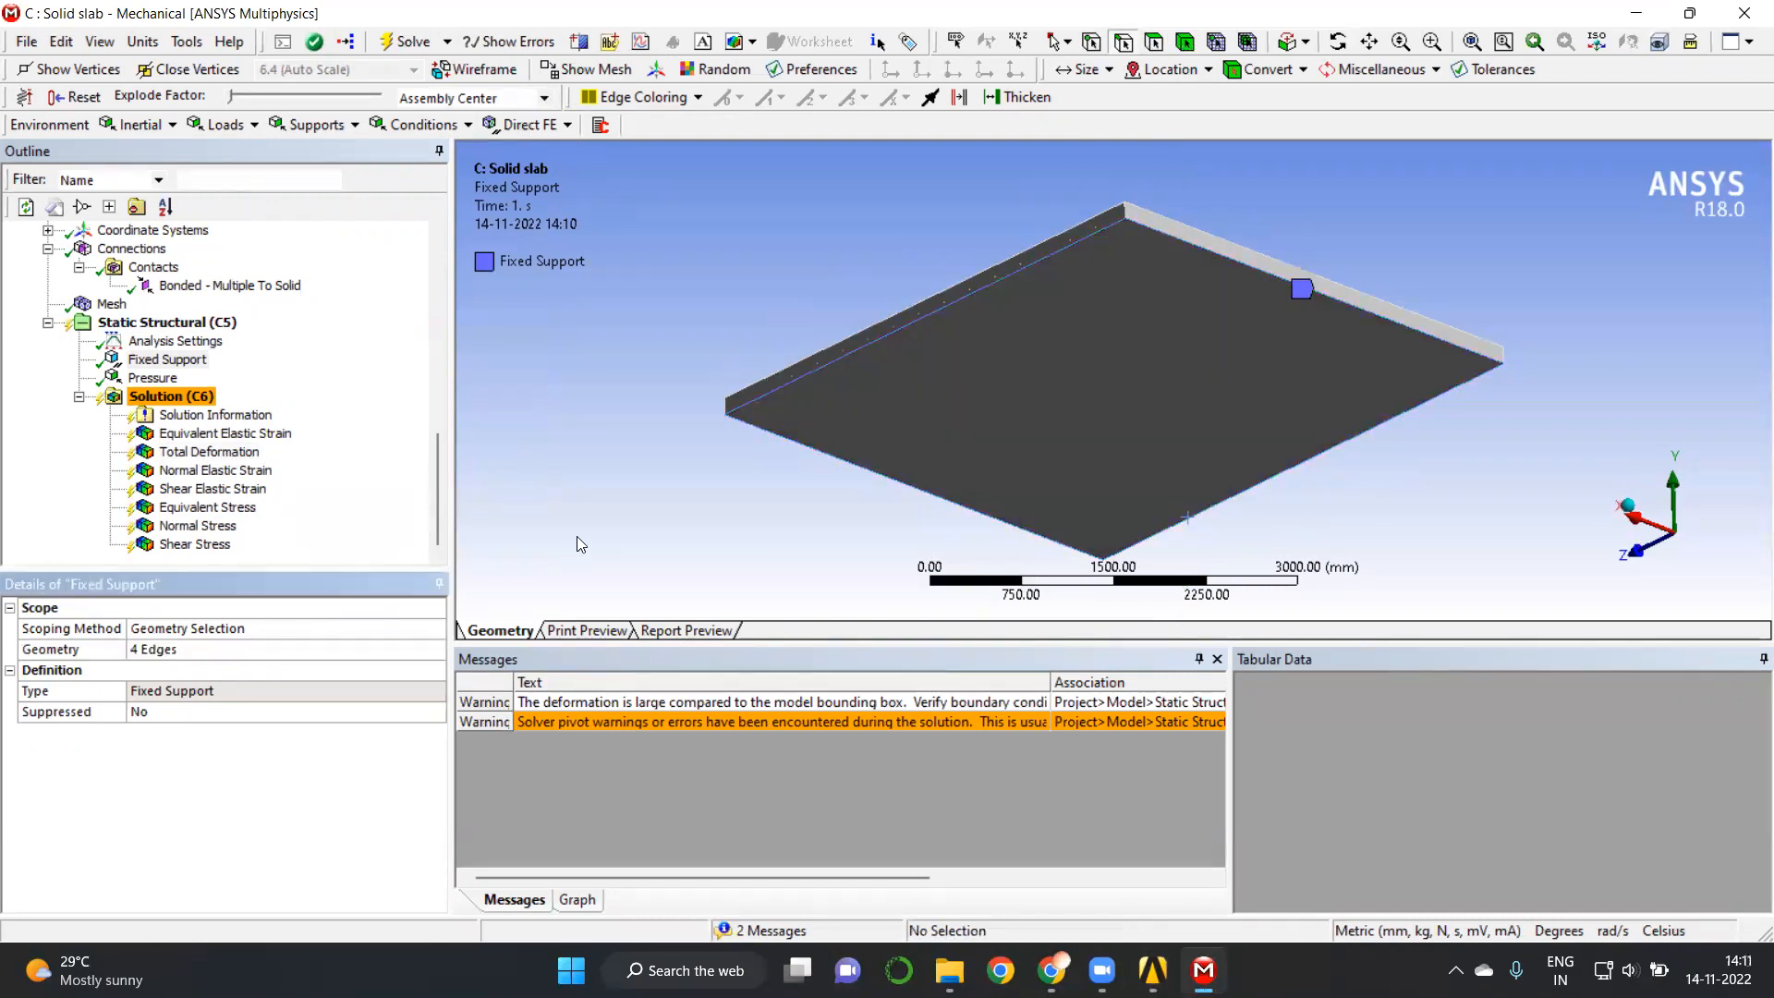
Solve the Static Structural analysis with the Fixed Support on the slab's four bottom edges.
click(183, 324)
right_click(183, 325)
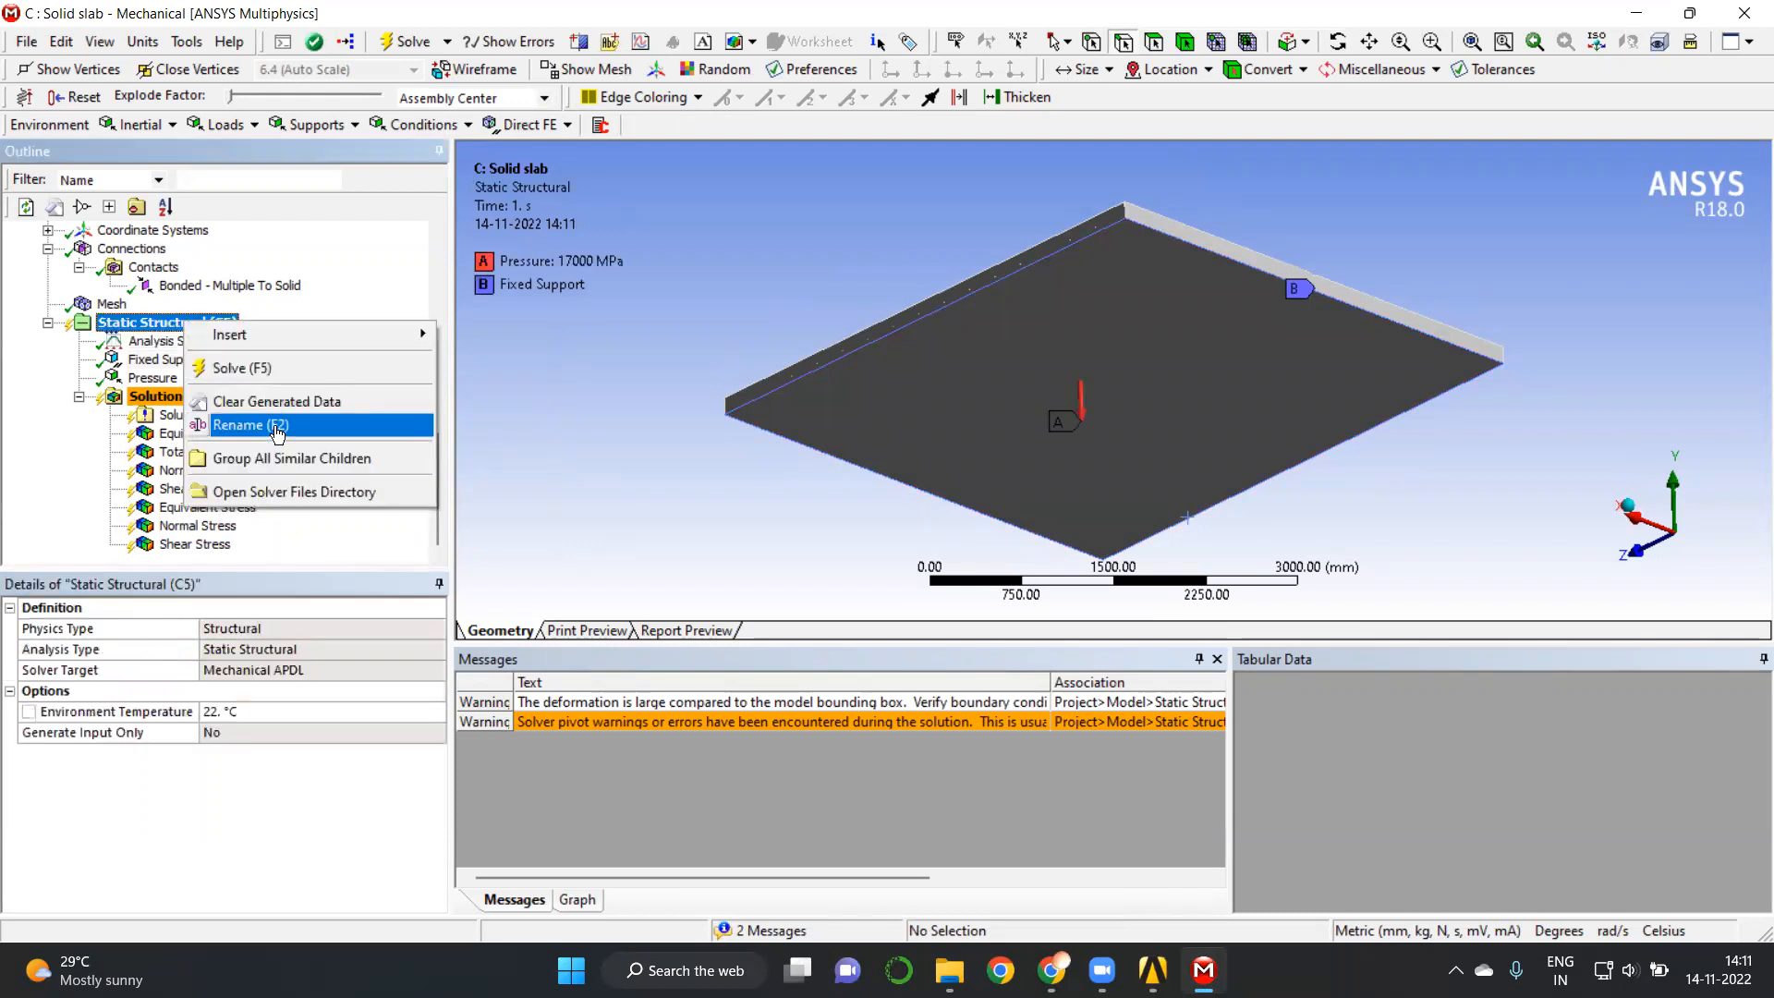
click(269, 368)
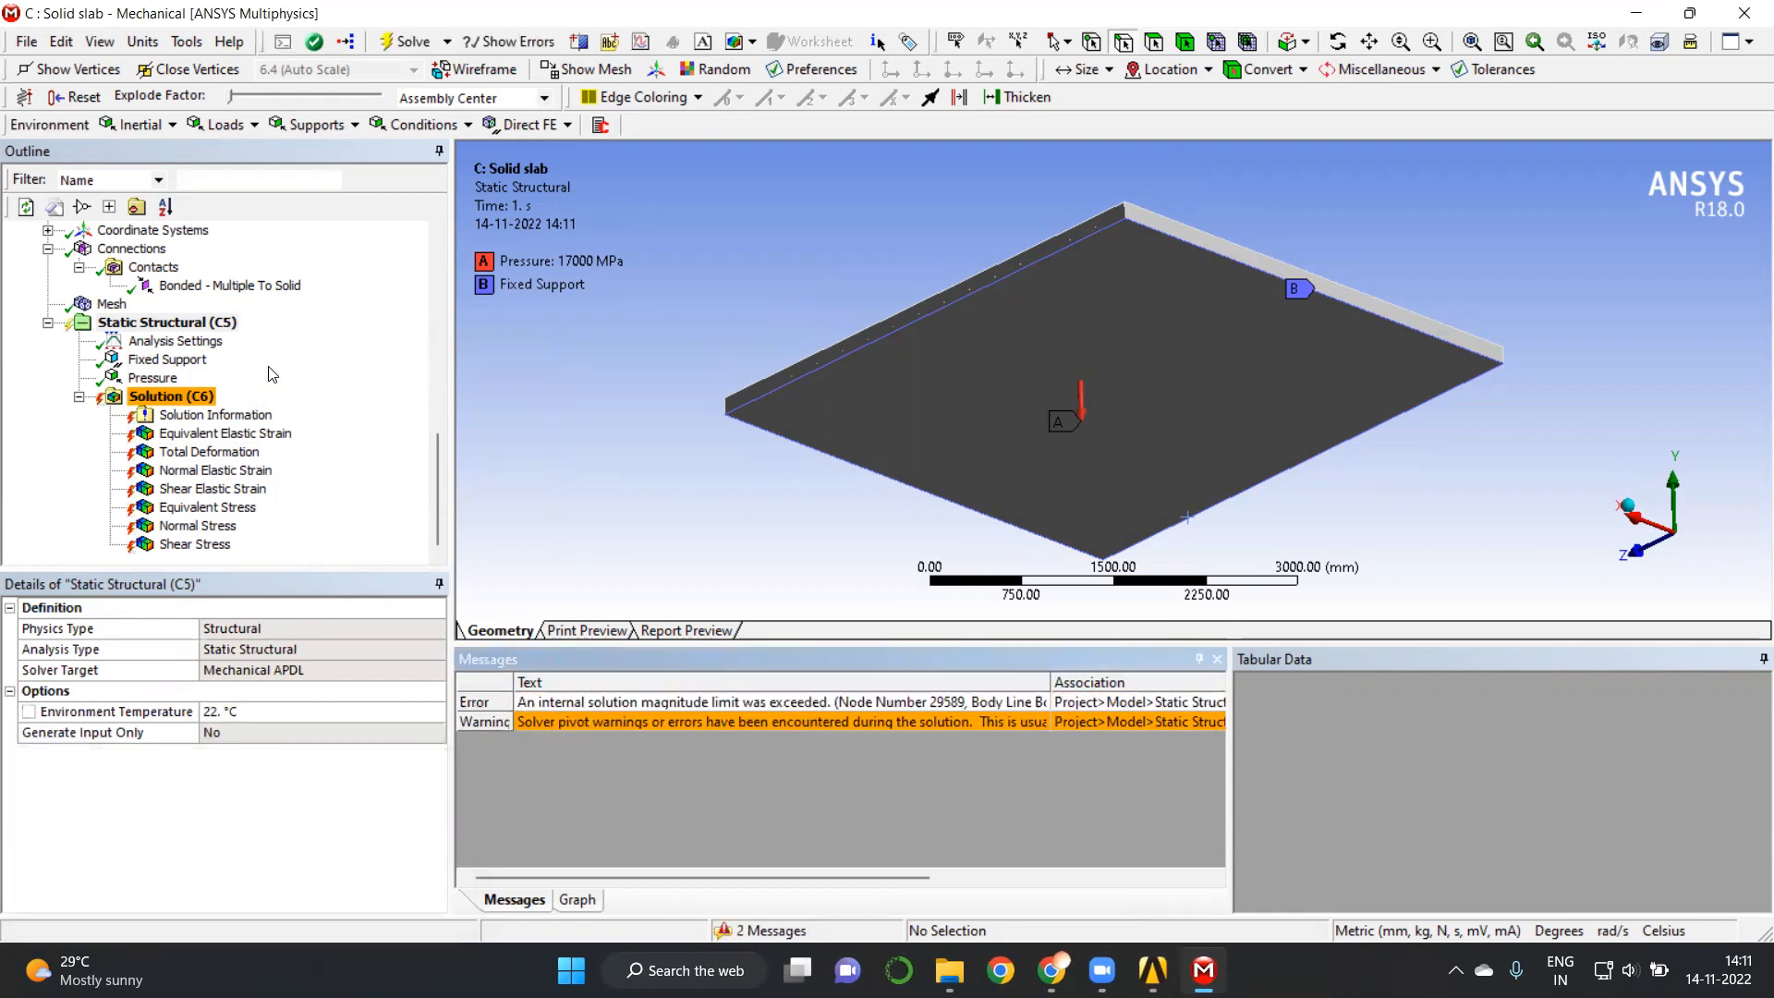
Rescope the Fixed Support from the four edges to the slab's whole bottom face.
click(172, 361)
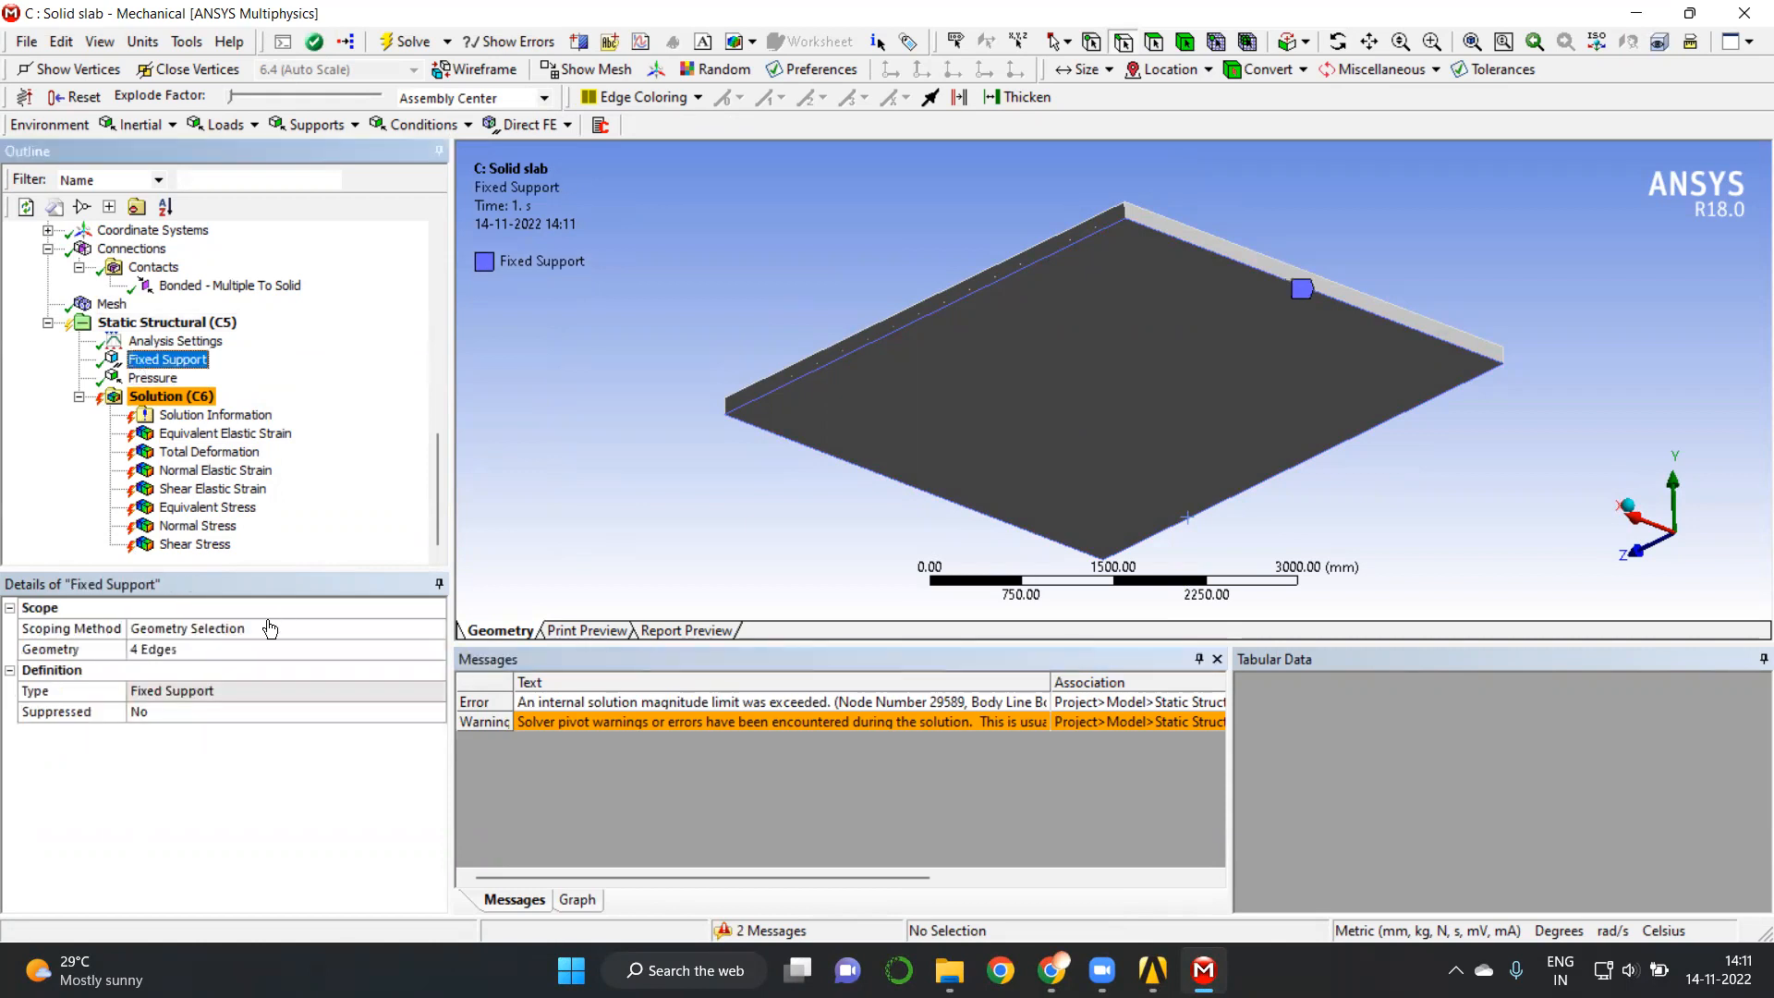
click(150, 650)
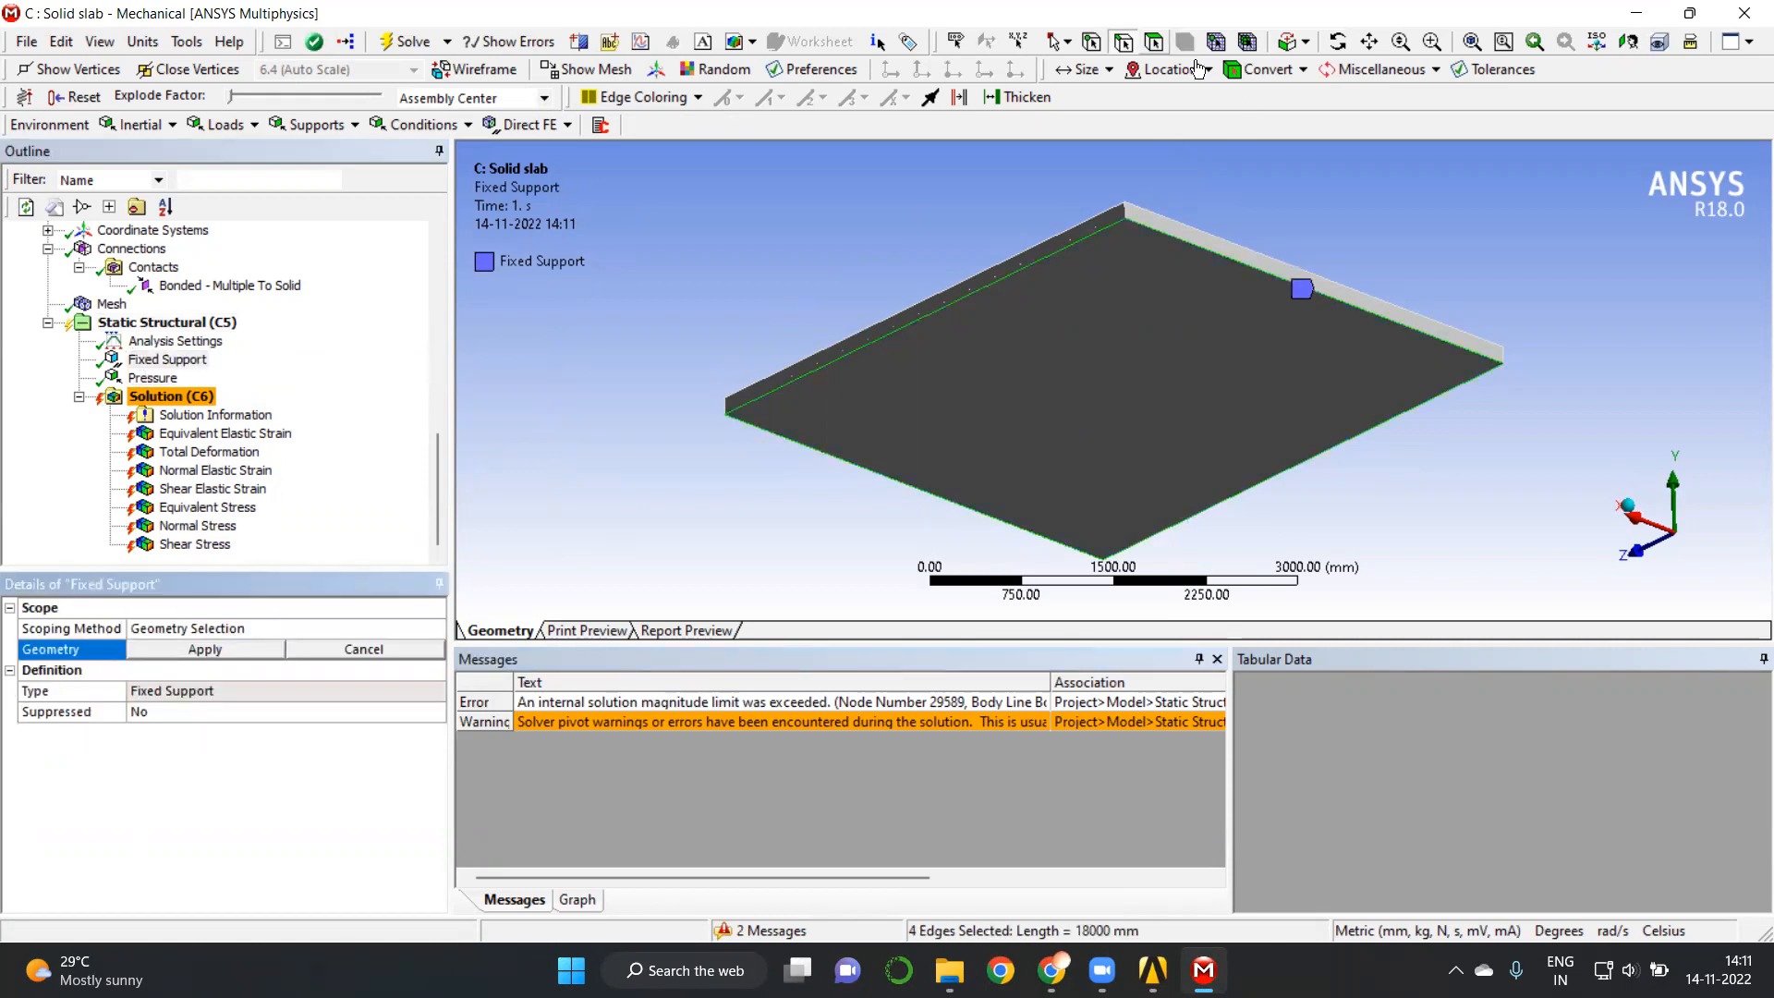
click(1154, 41)
click(1085, 366)
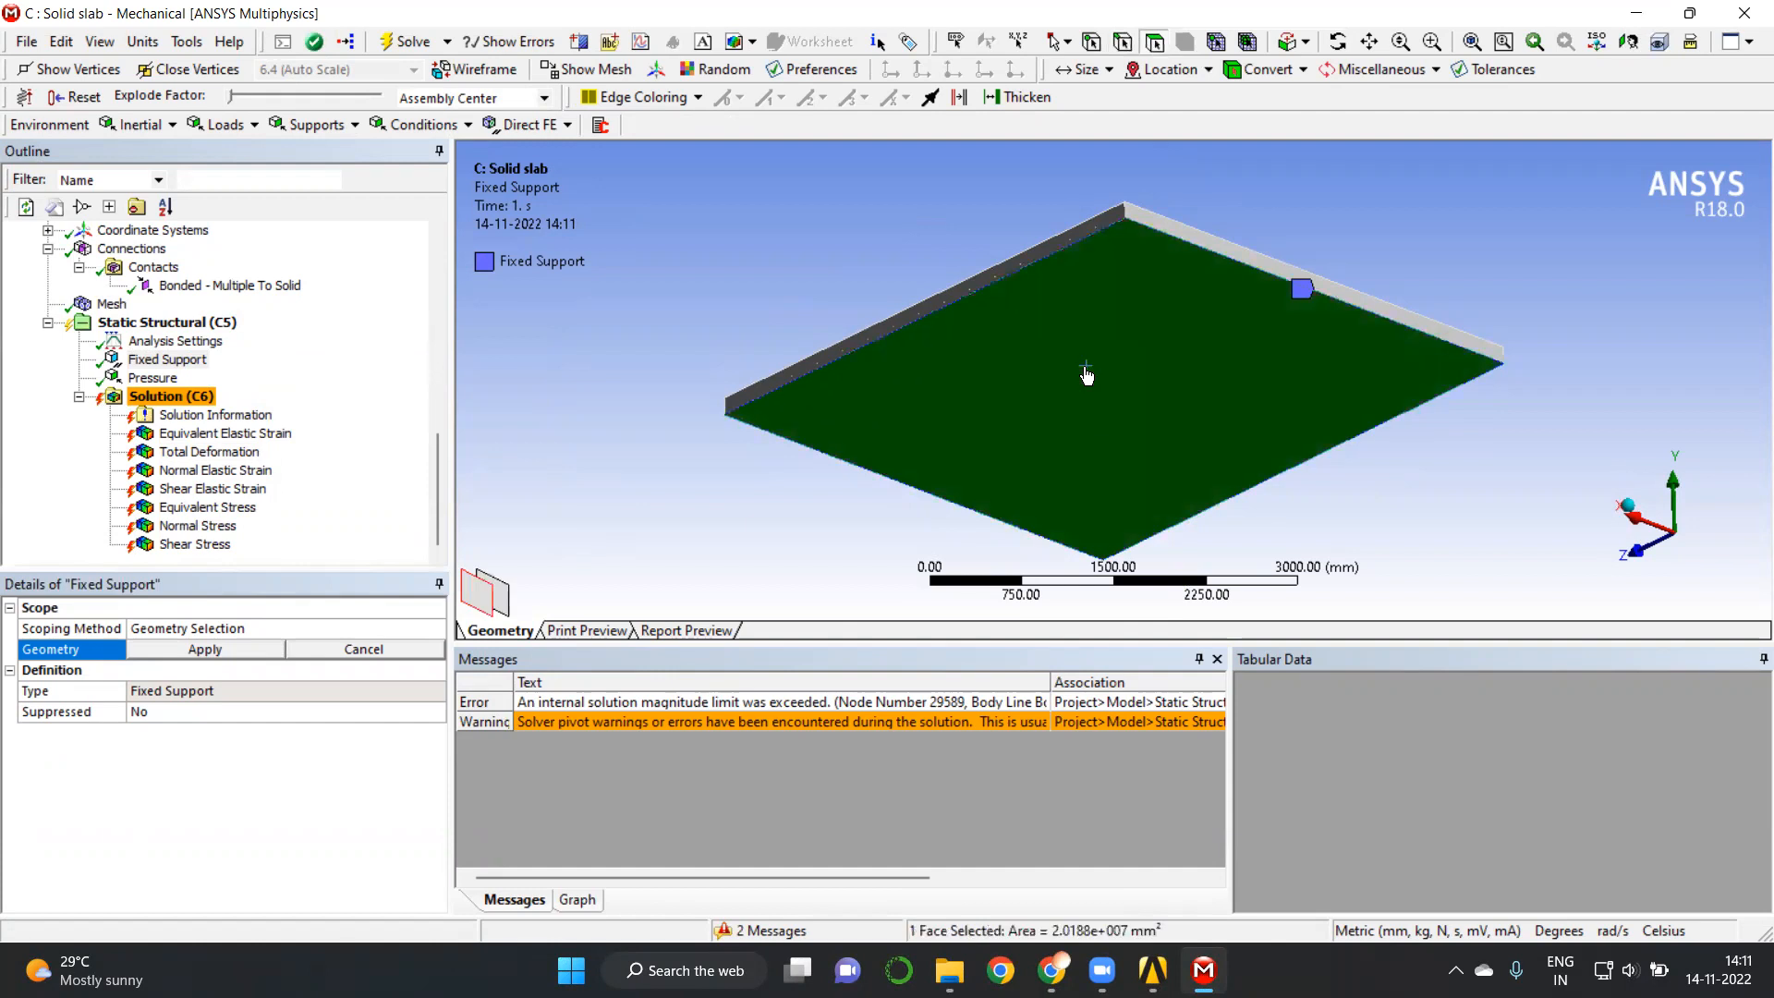
click(203, 648)
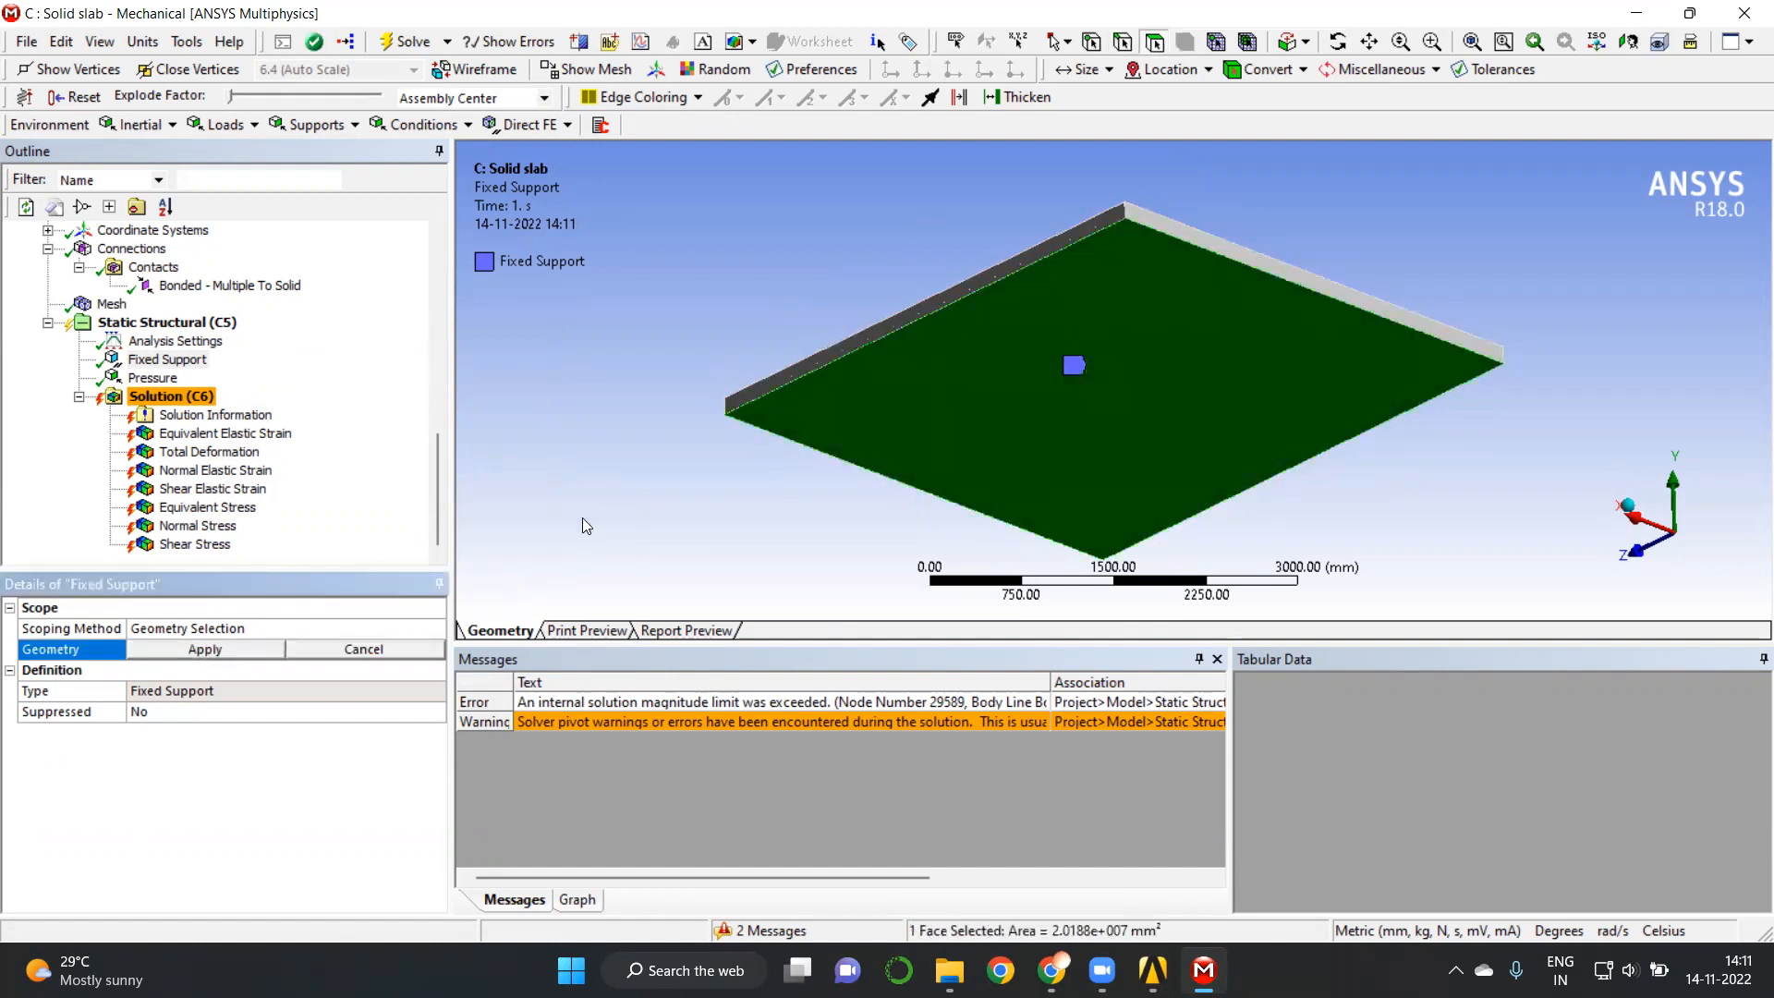
click(188, 652)
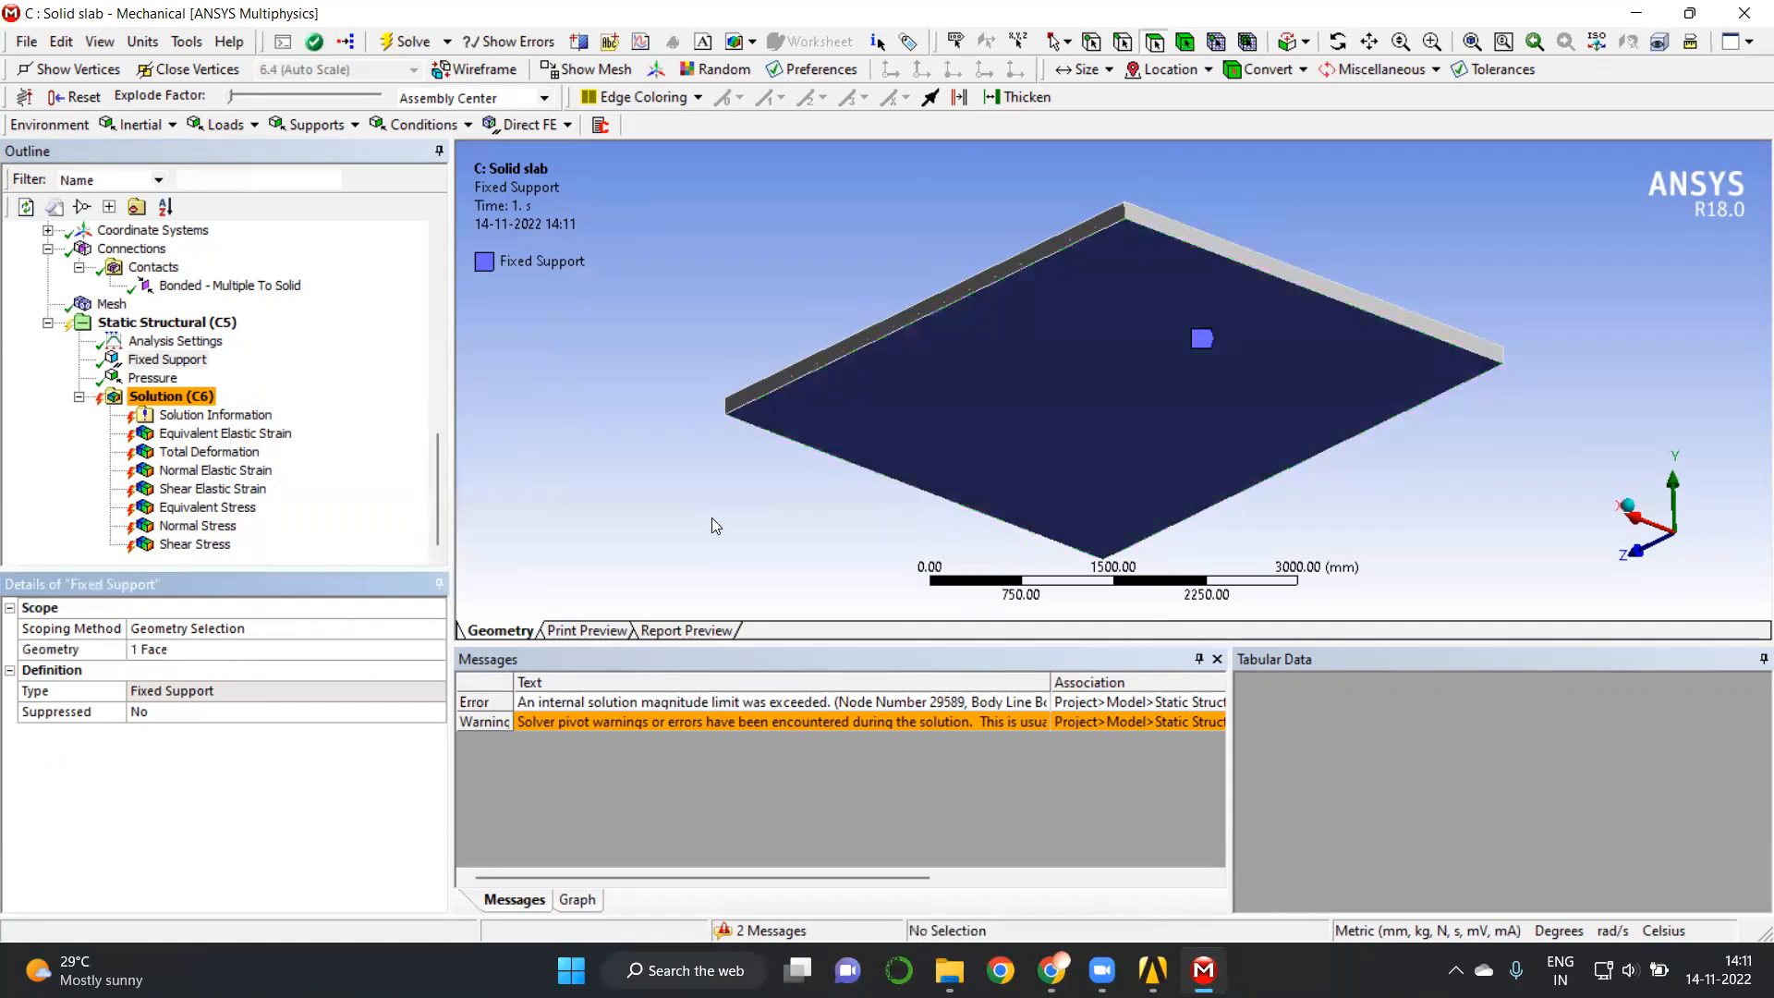
Switch to Workbench and set Concrete's Young's Modulus to 35000 MPa in the Solid slab's Engineering Data.
mouse_move(948, 970)
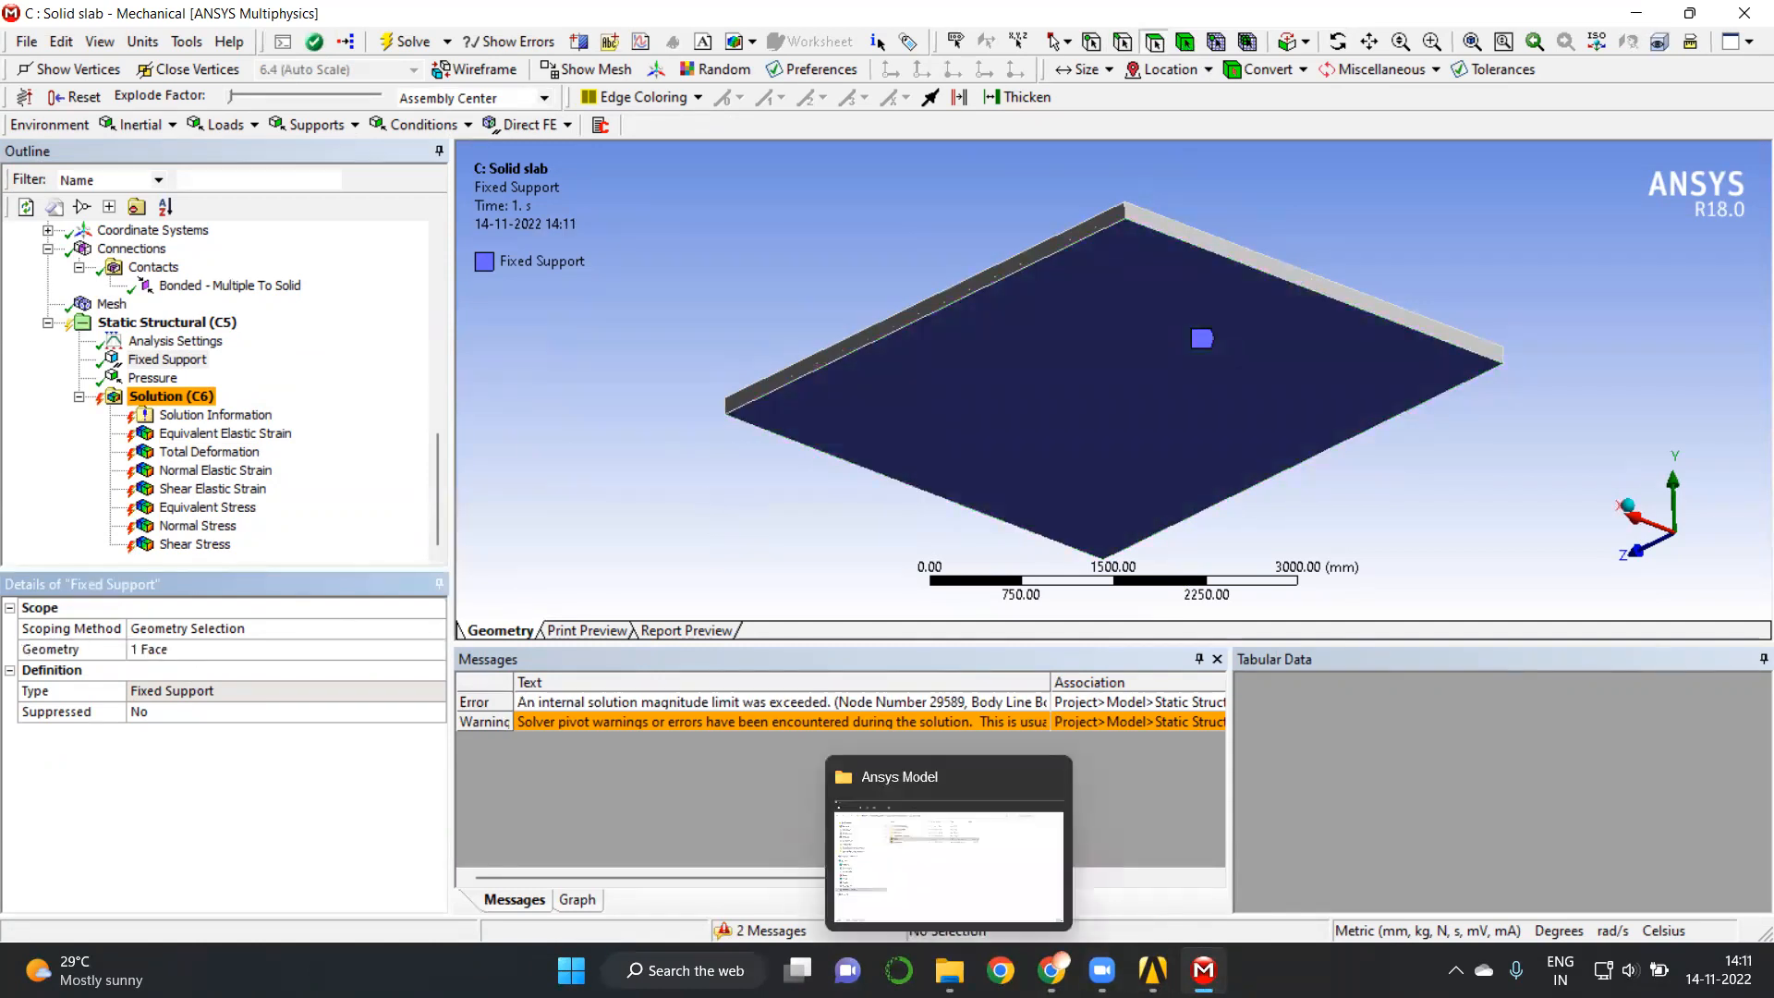
mouse_move(1152, 970)
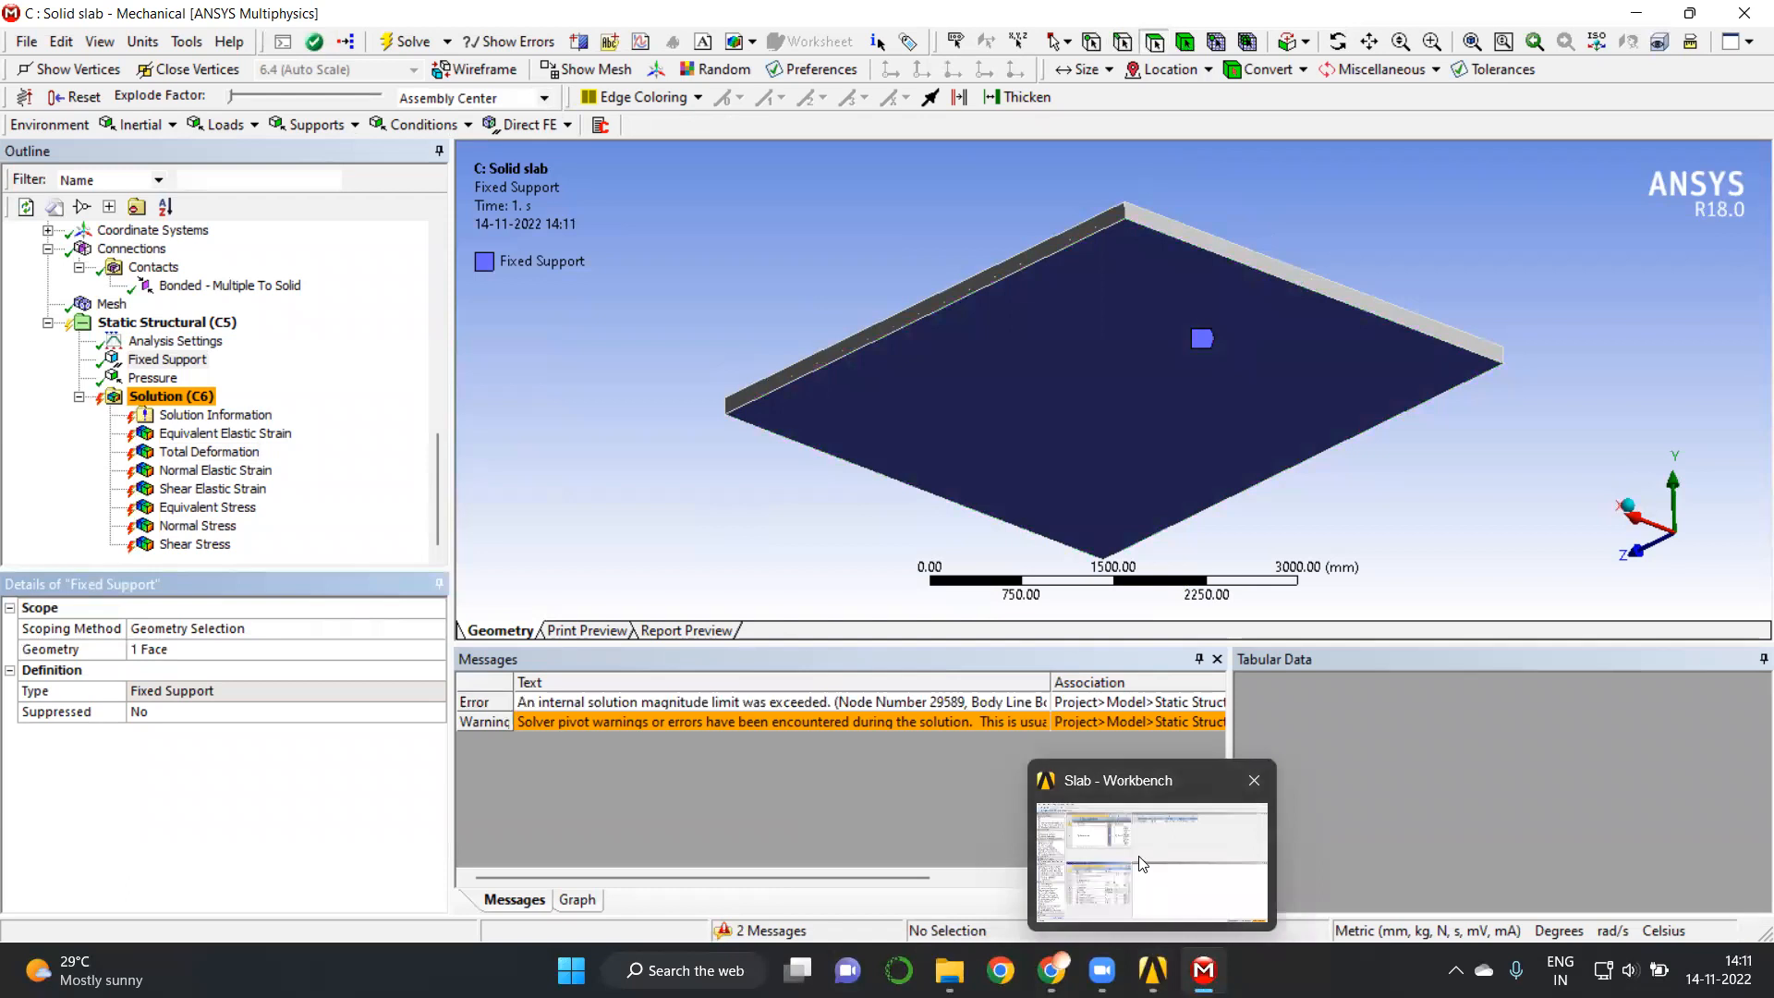
click(1142, 863)
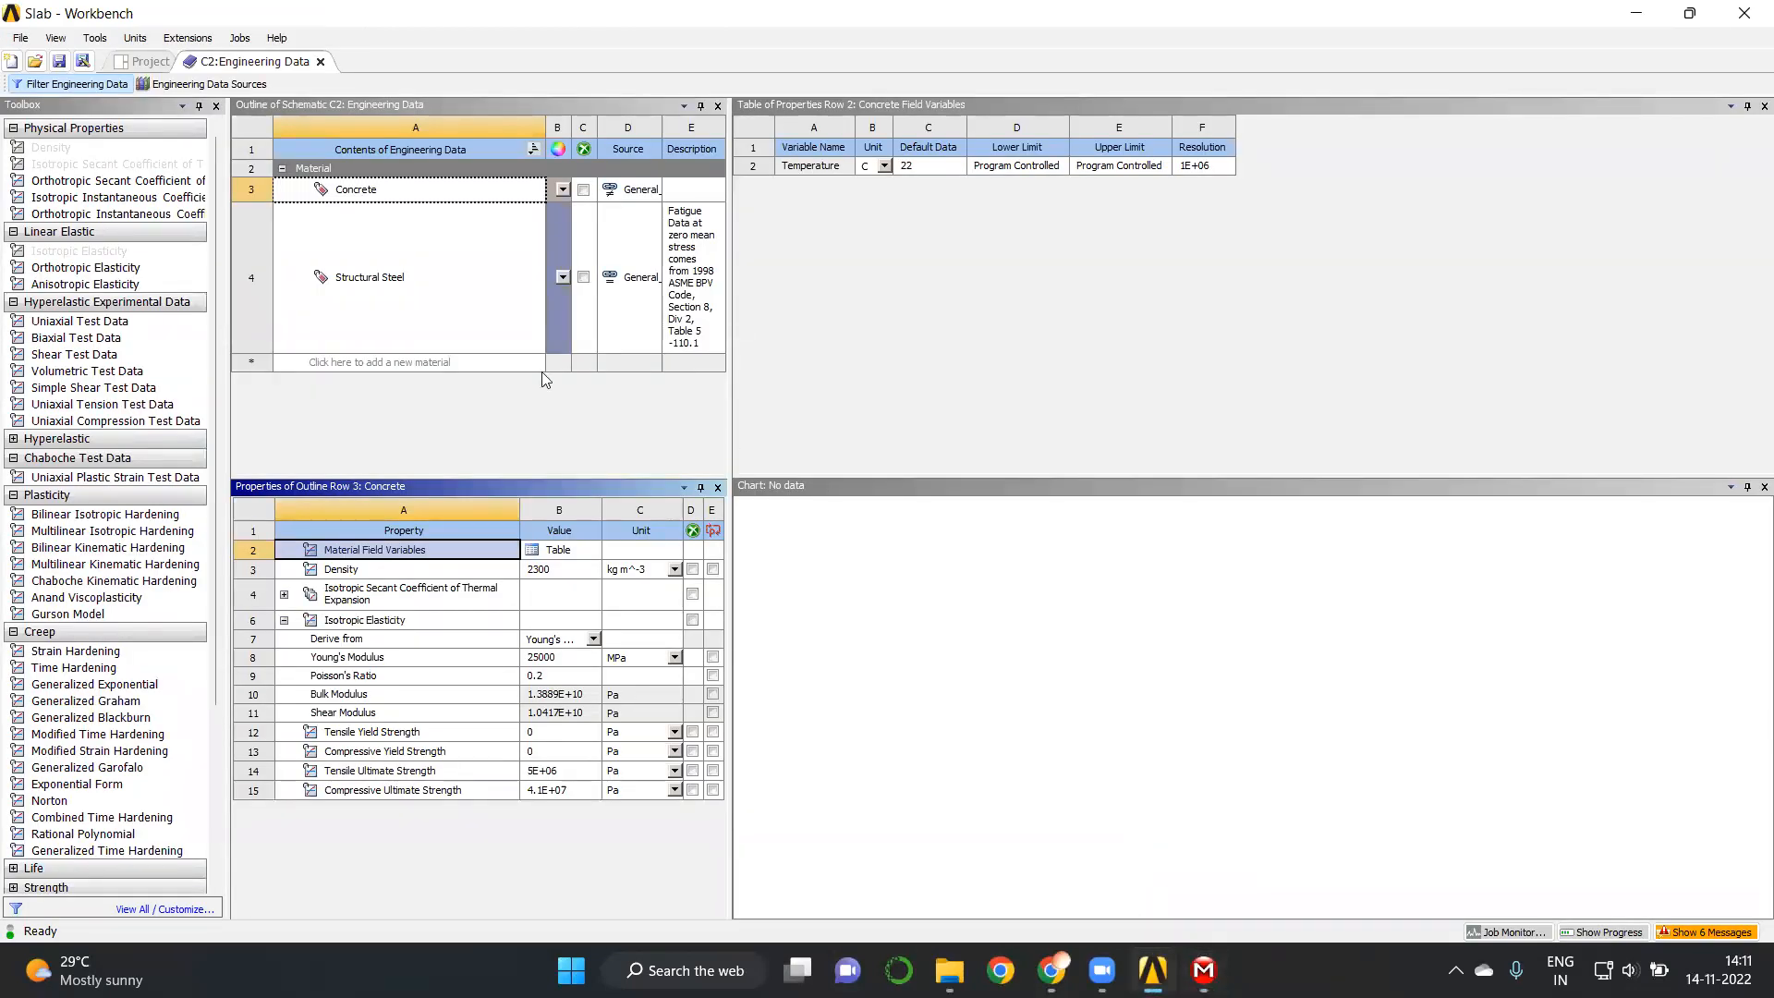
double_click(368, 190)
click(368, 190)
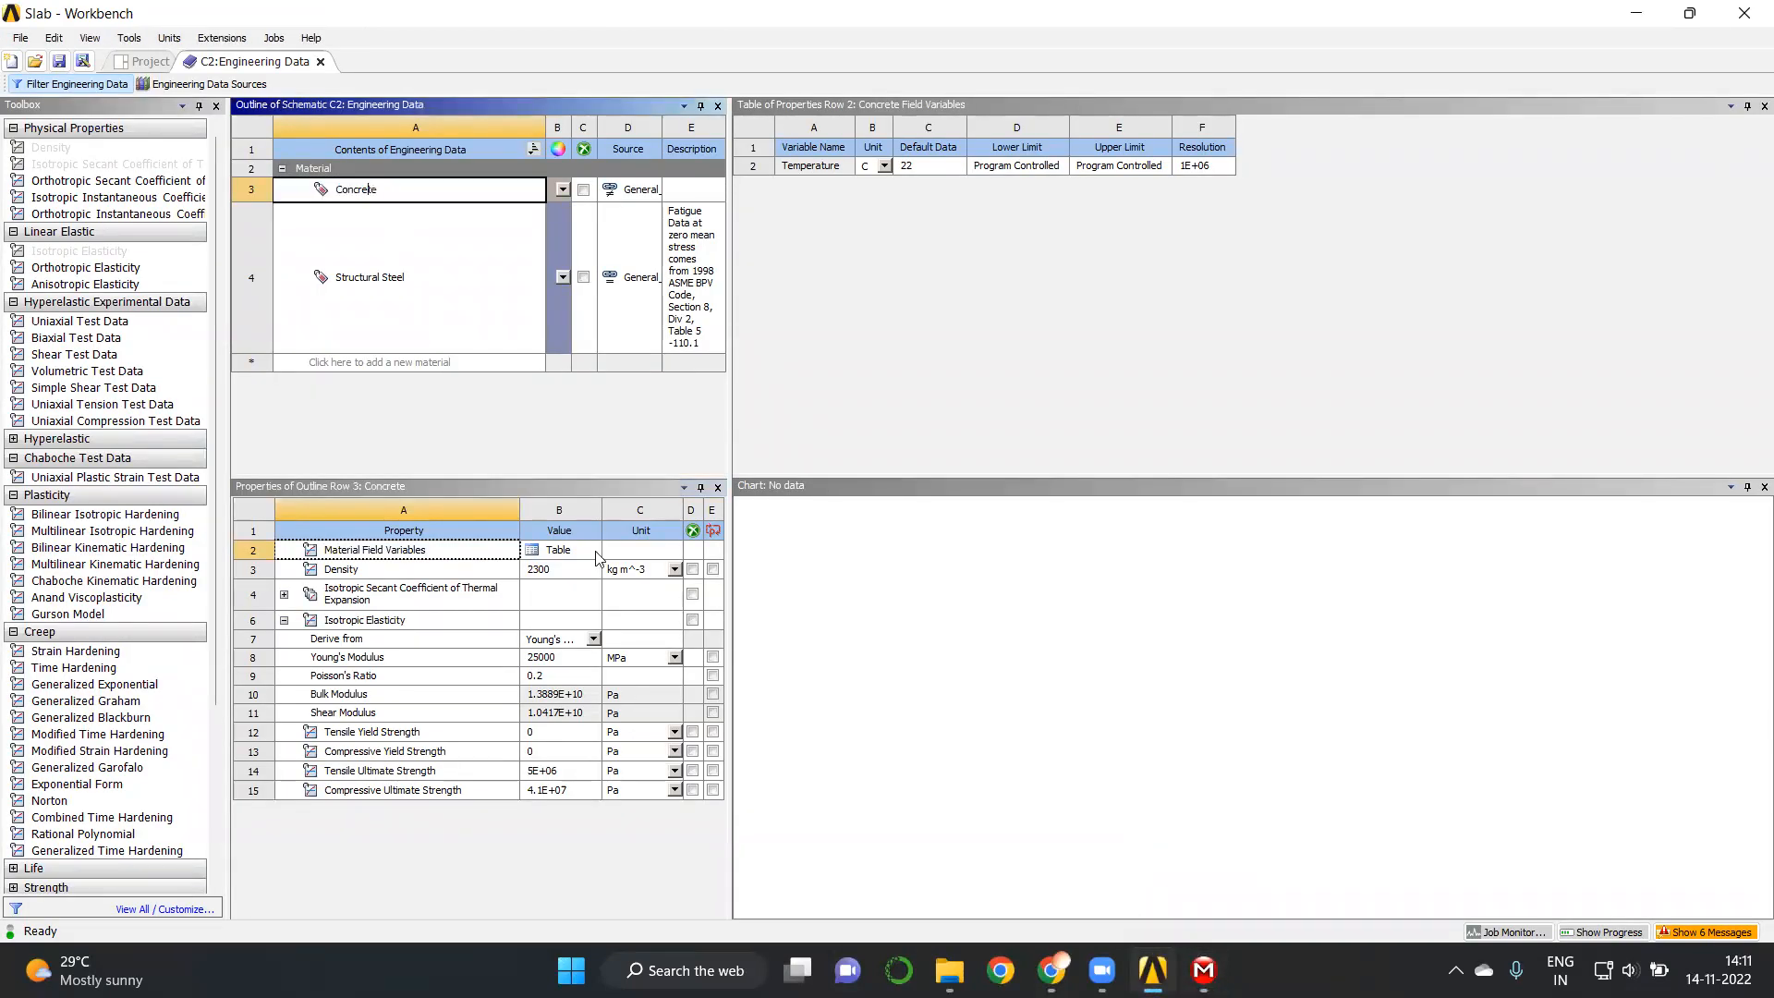
click(557, 657)
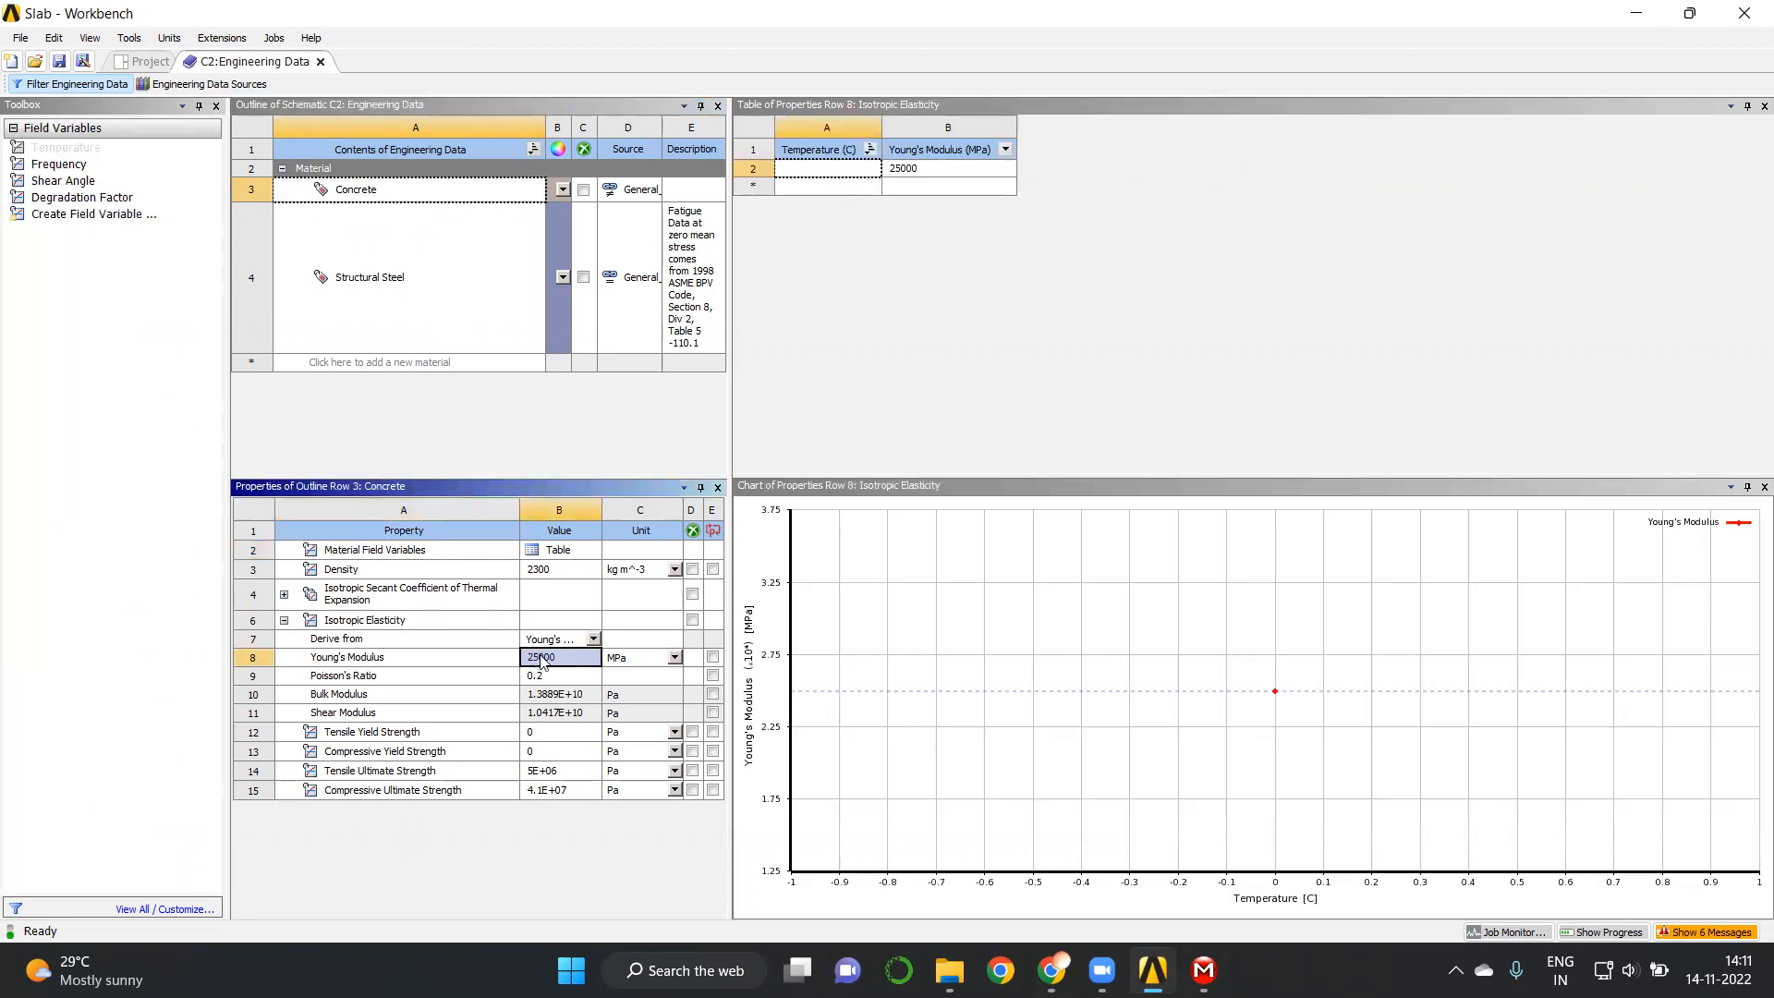
click(541, 657)
click(543, 659)
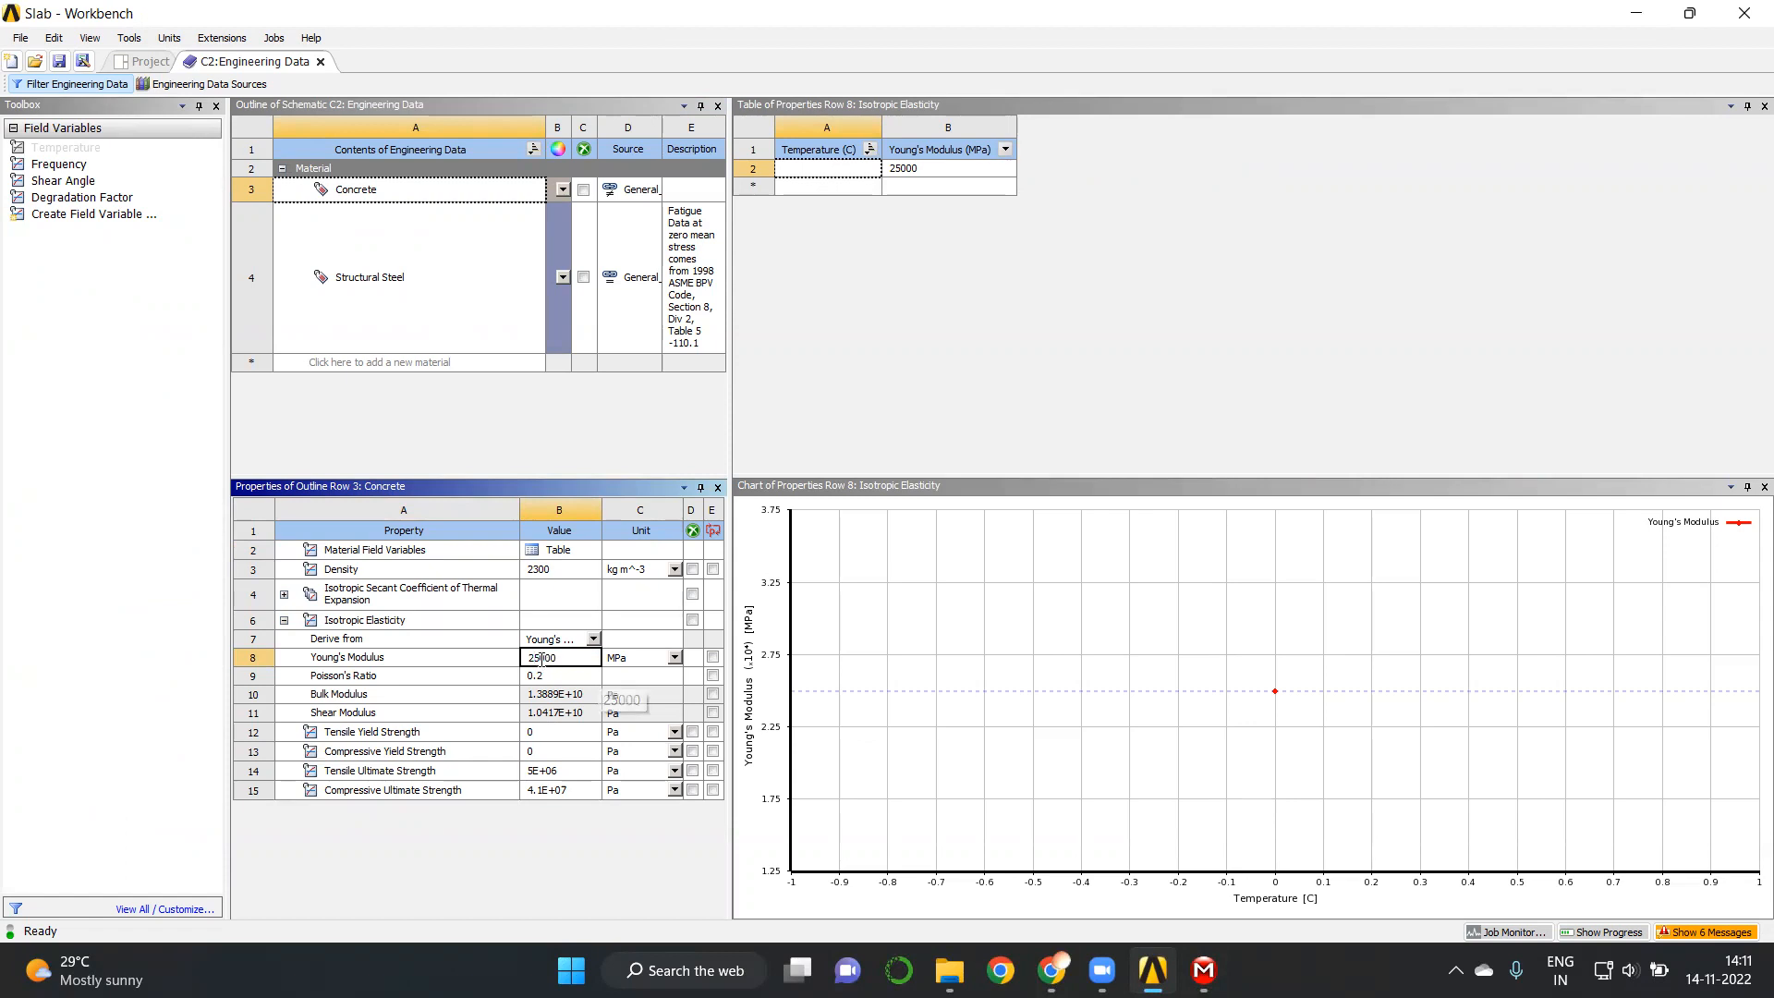
key(BackSpace)
text(3)
key(Return)
click(533, 405)
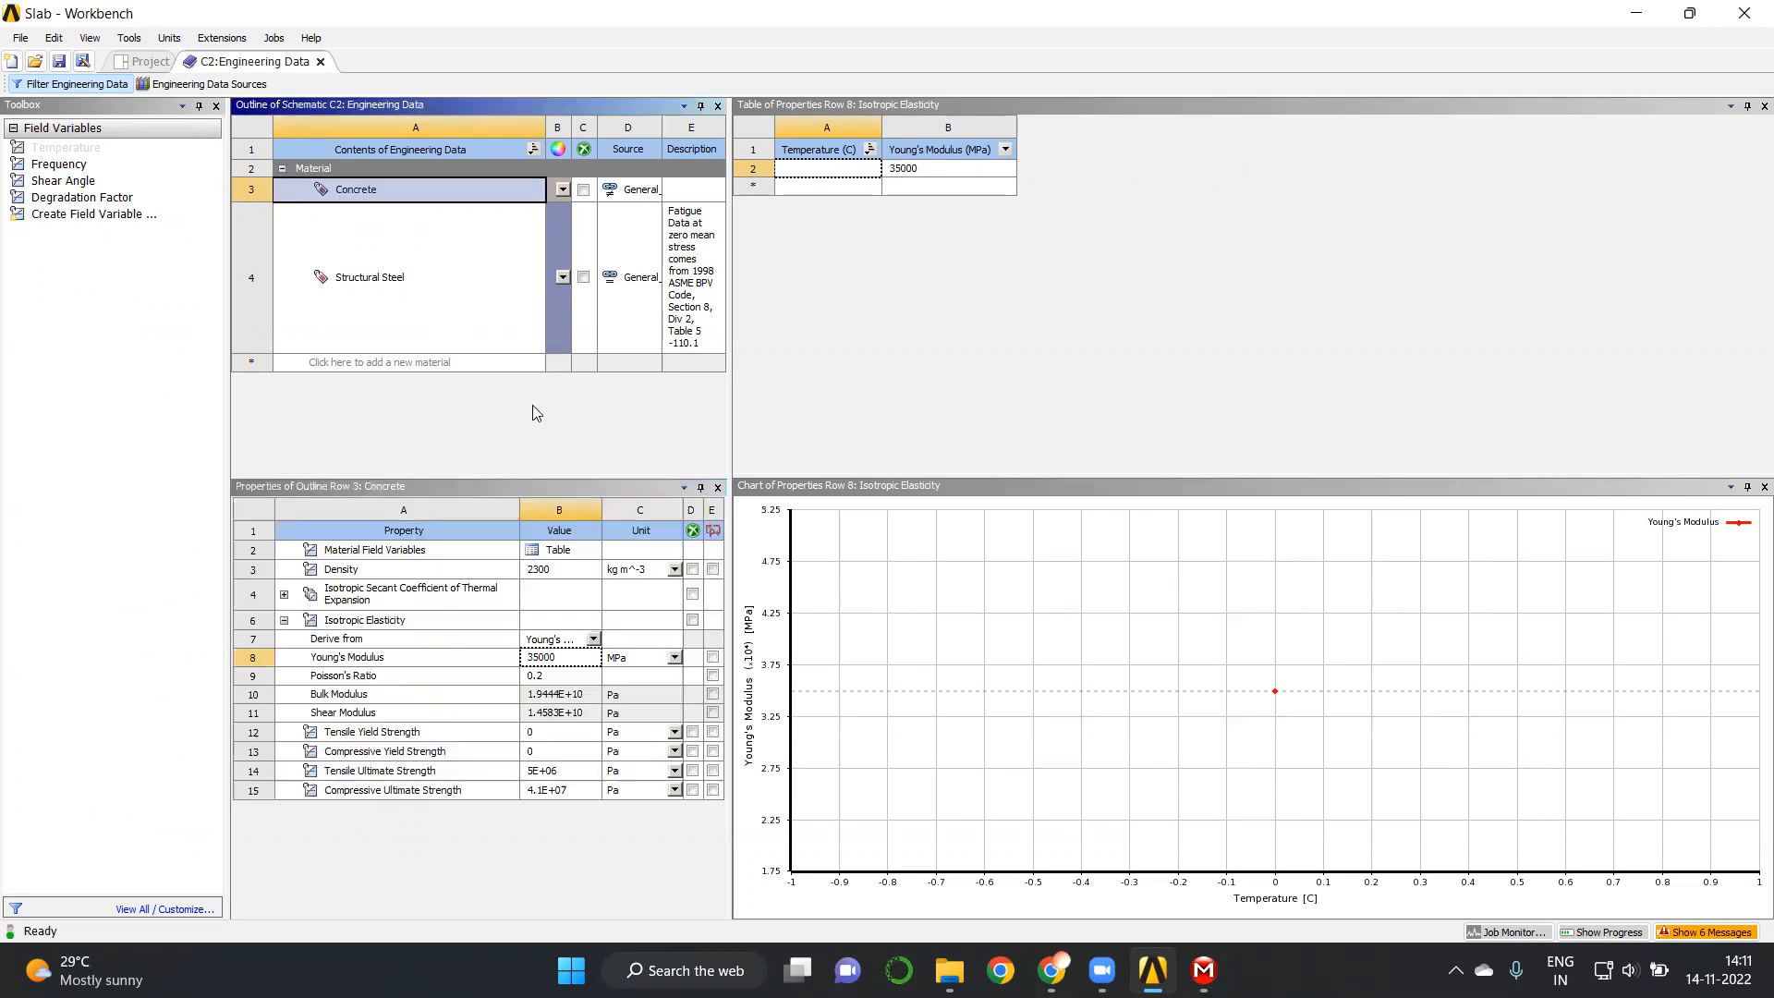
Switch back to the Solid slab in Mechanical and refresh all its data with the edited Concrete properties.
mouse_move(1203, 970)
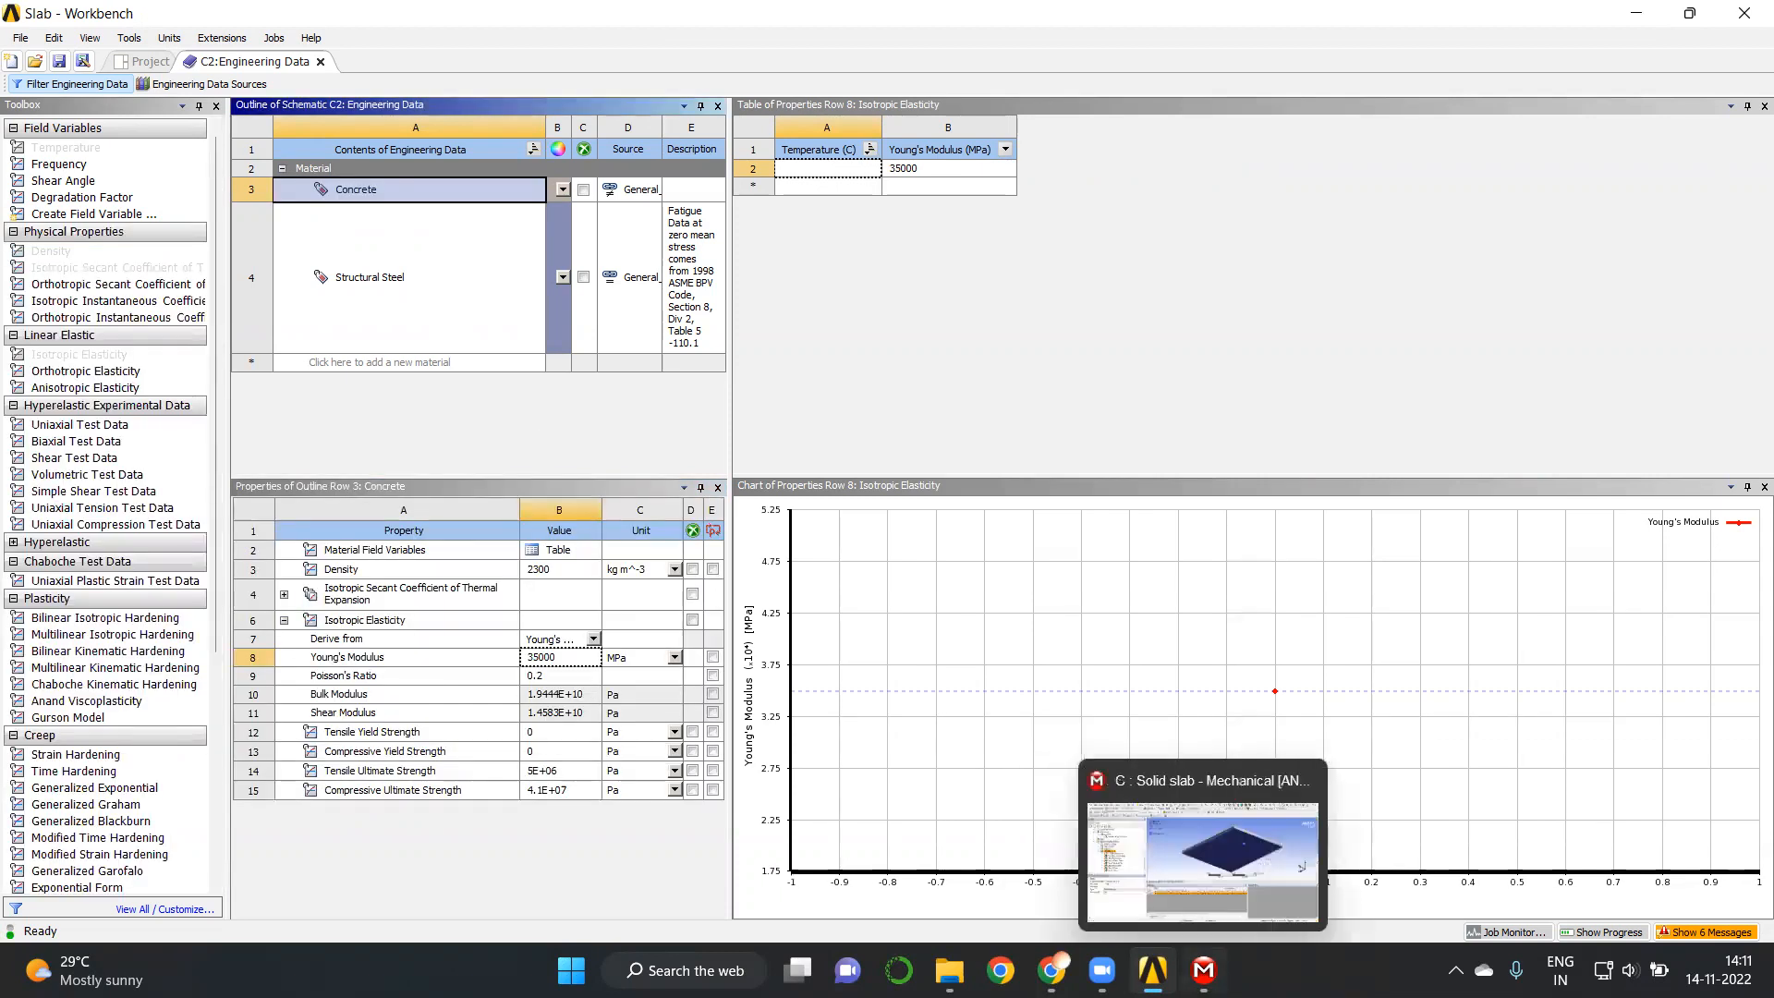
click(1158, 870)
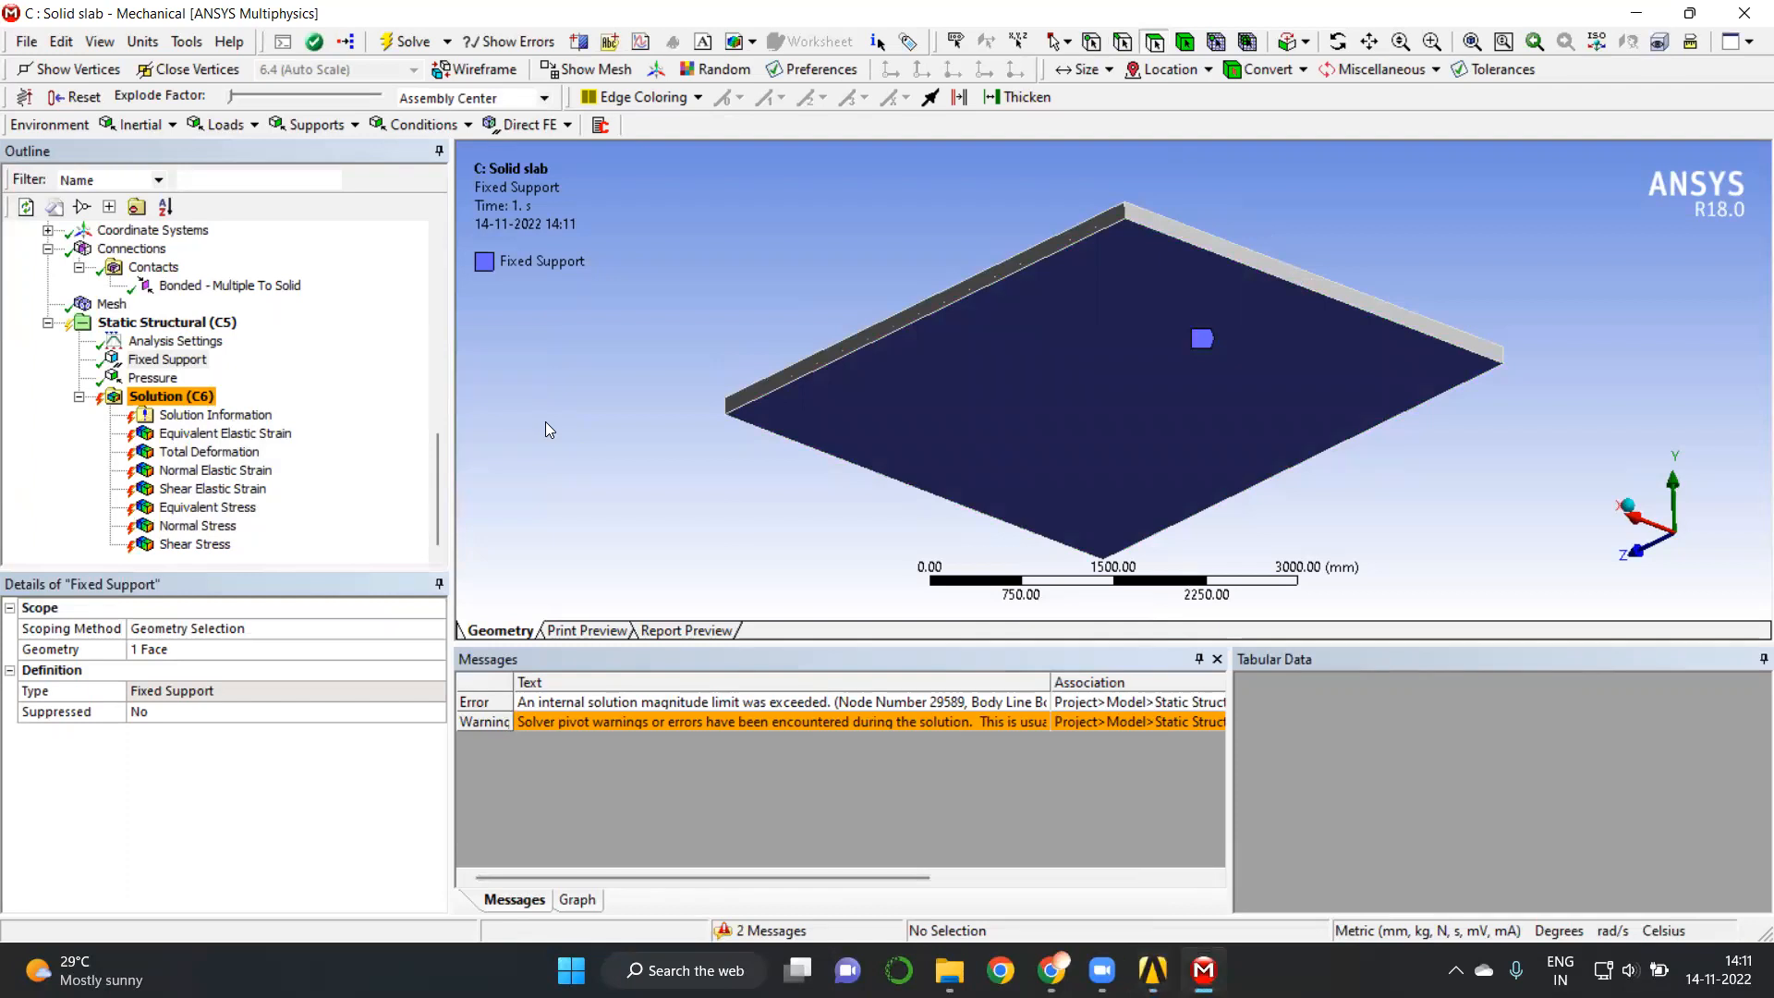
click(35, 46)
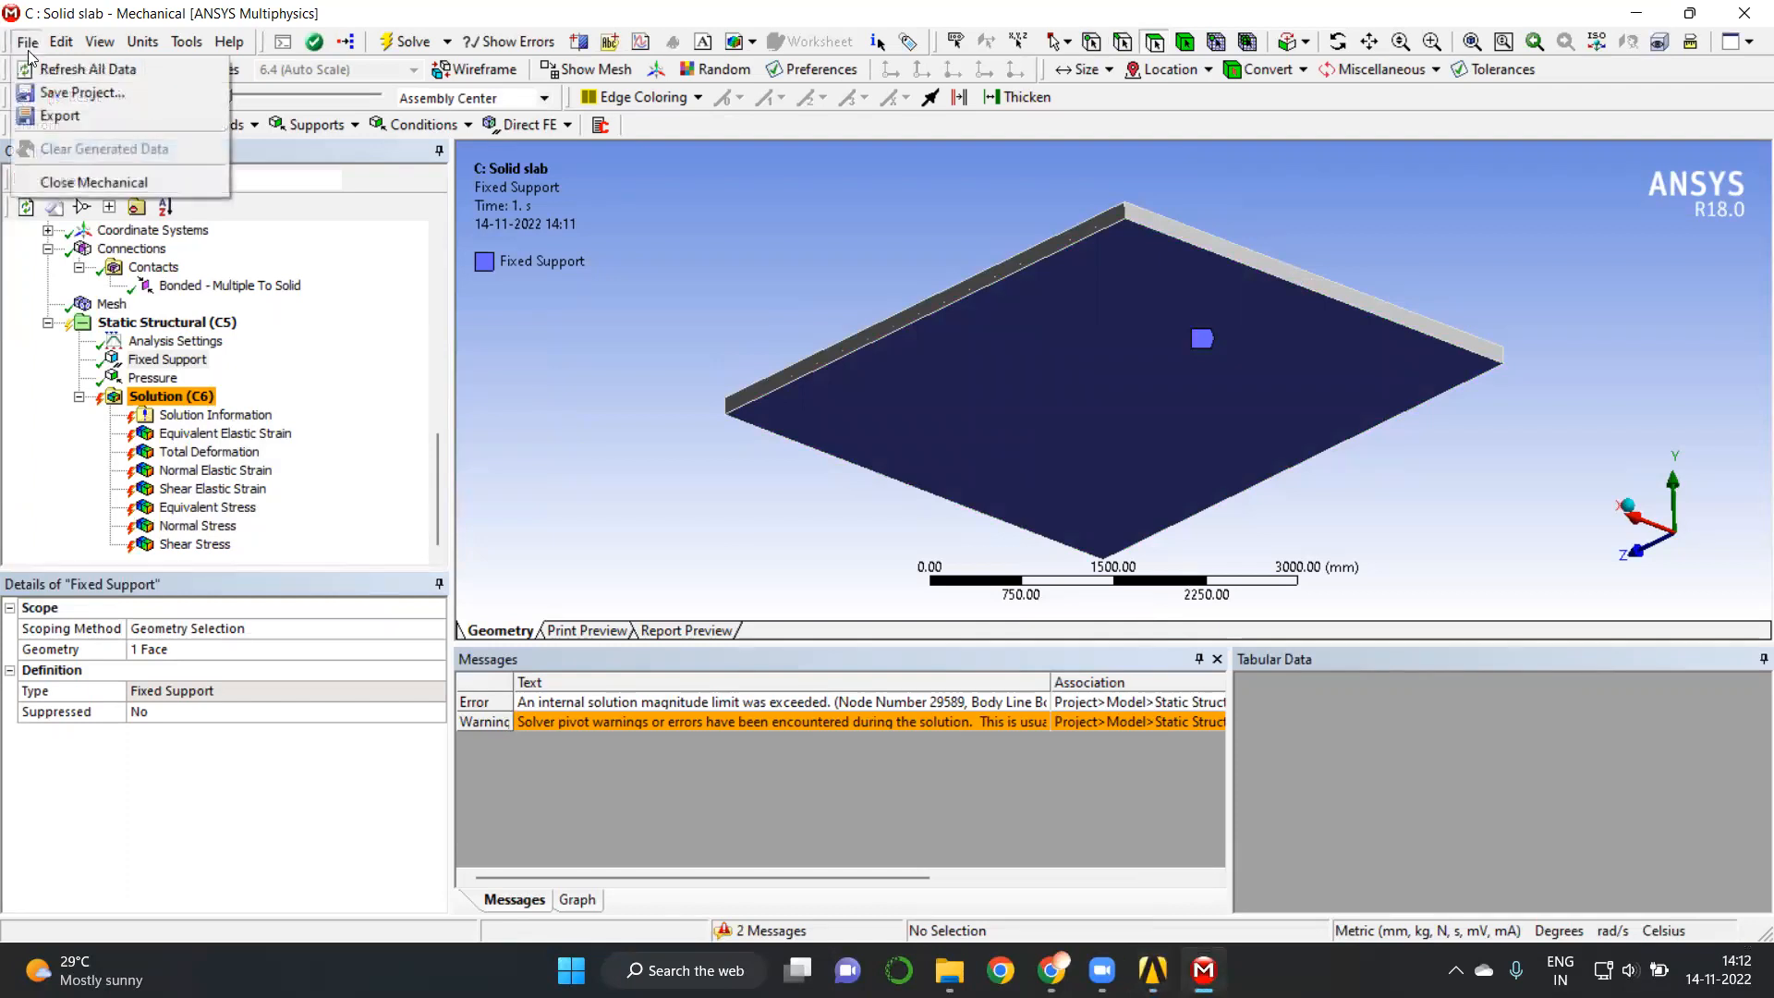
click(58, 68)
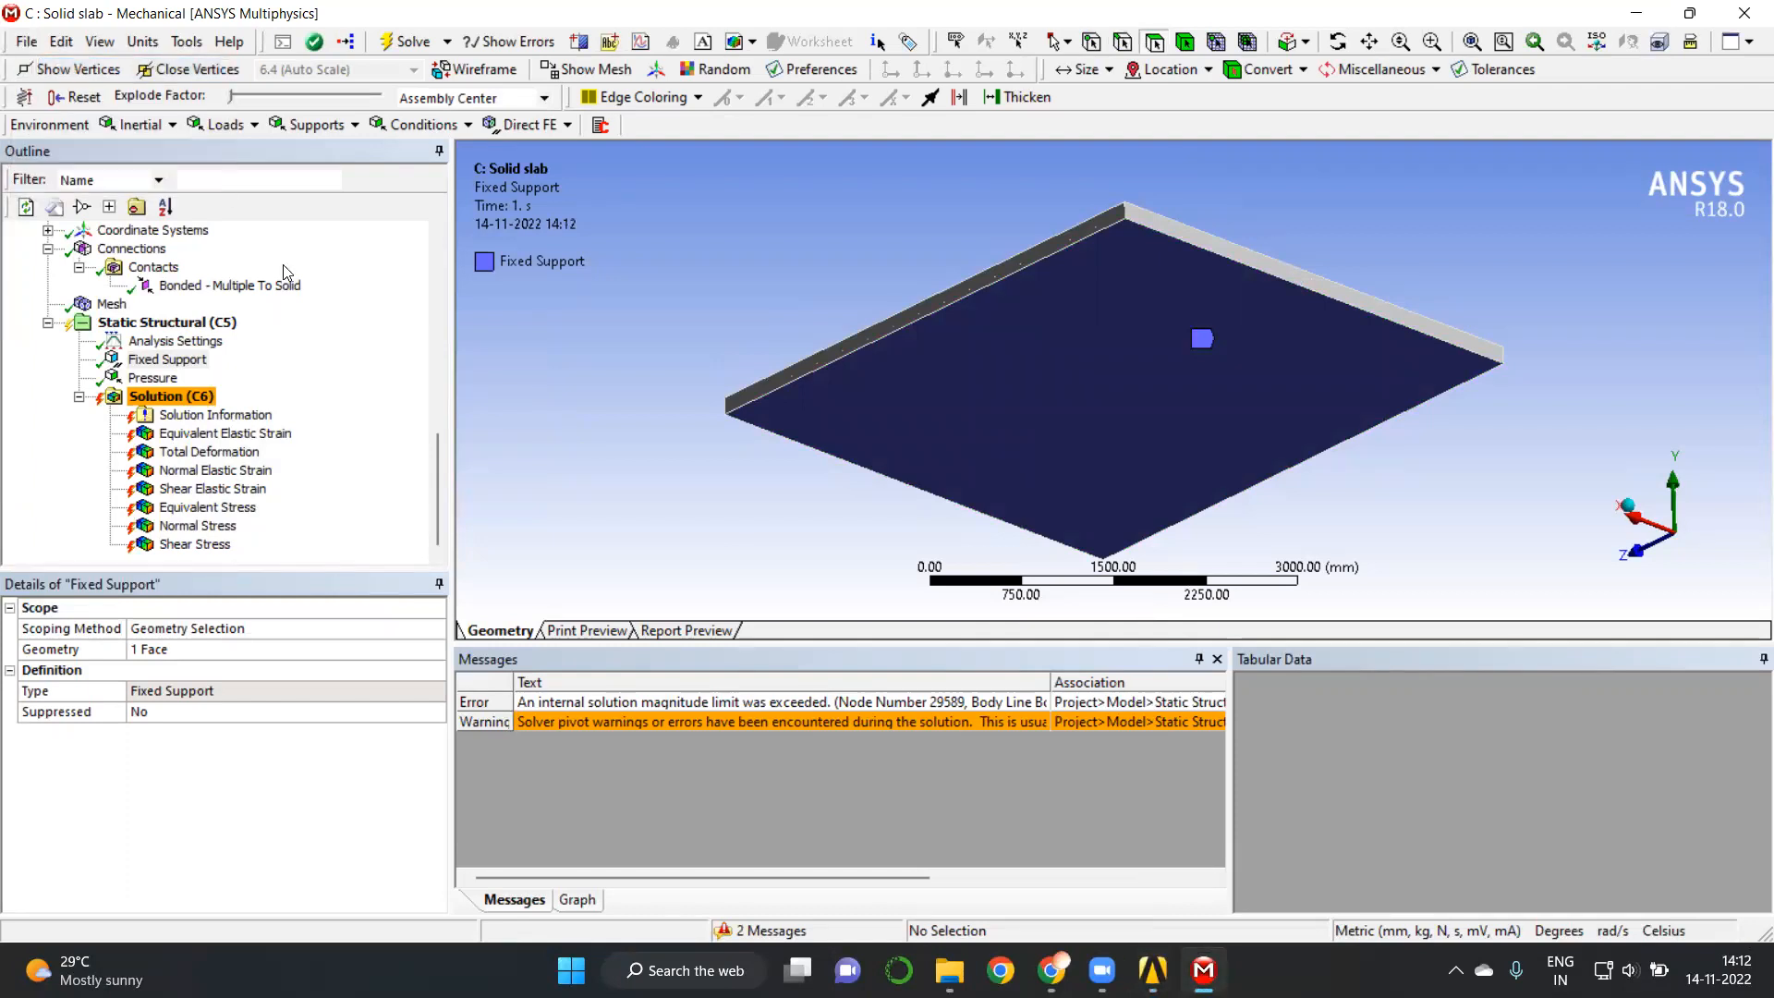
Solve the Static Structural analysis with the refreshed material data and inspect the Total Deformation plot from above the slab.
click(217, 323)
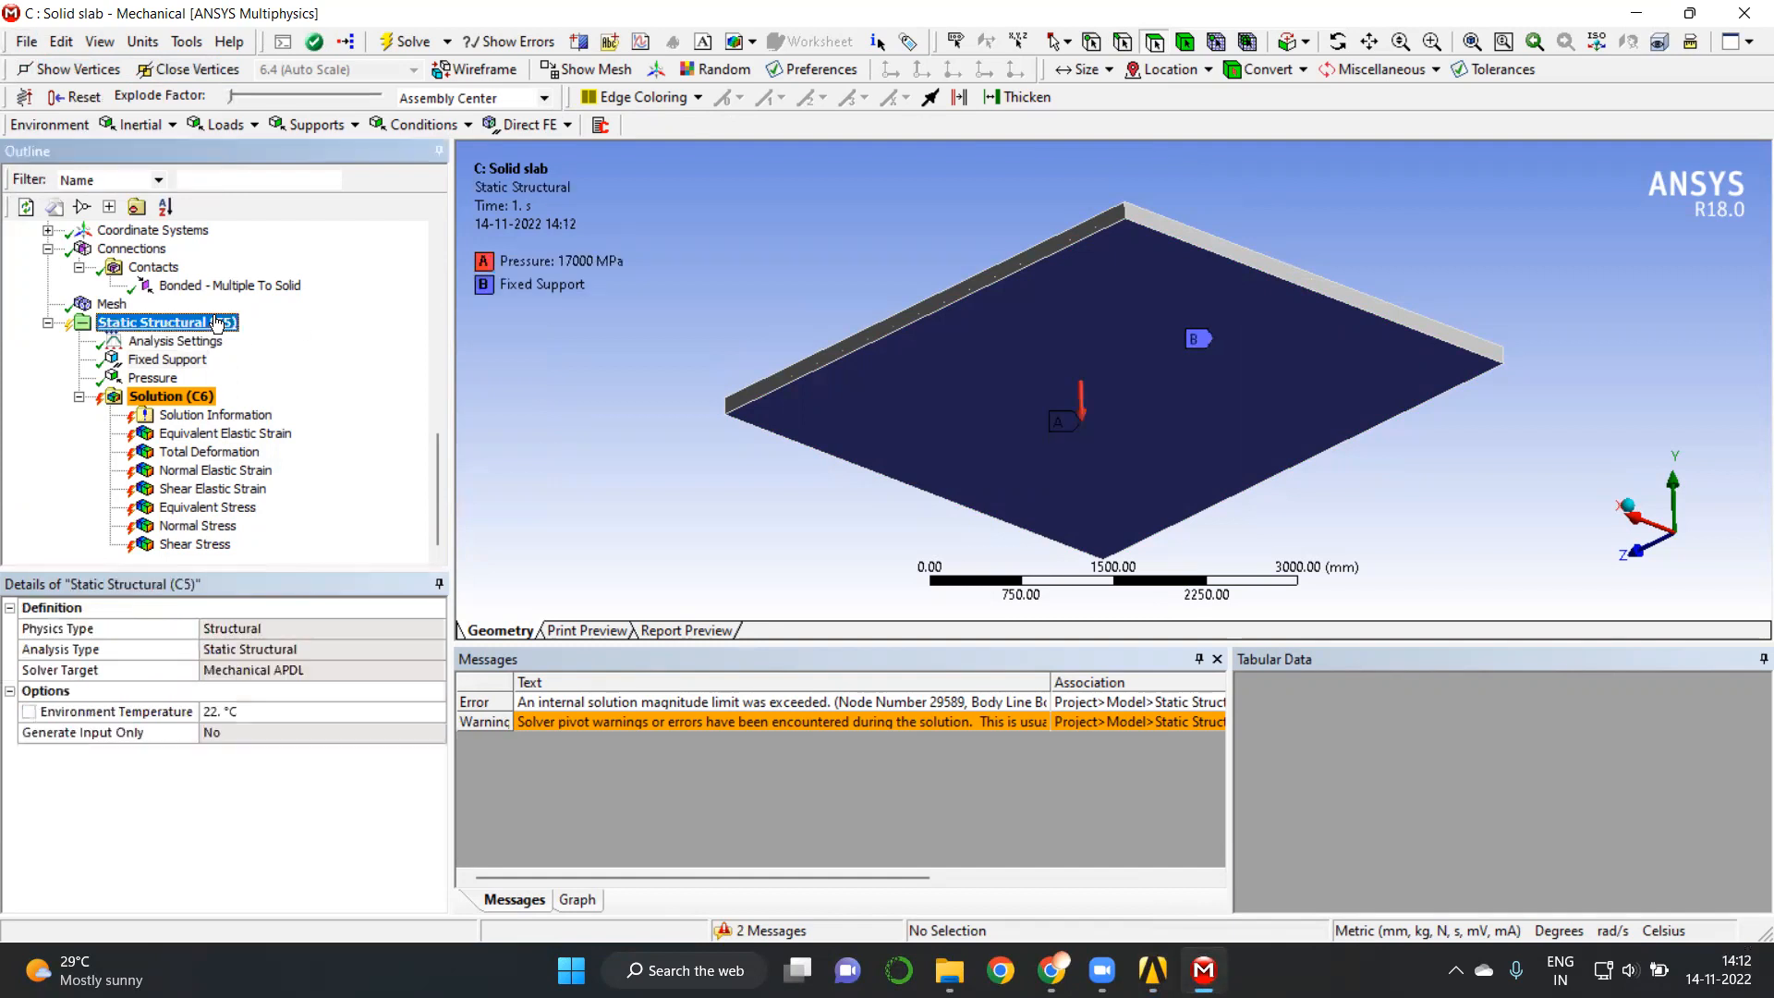
right_click(217, 323)
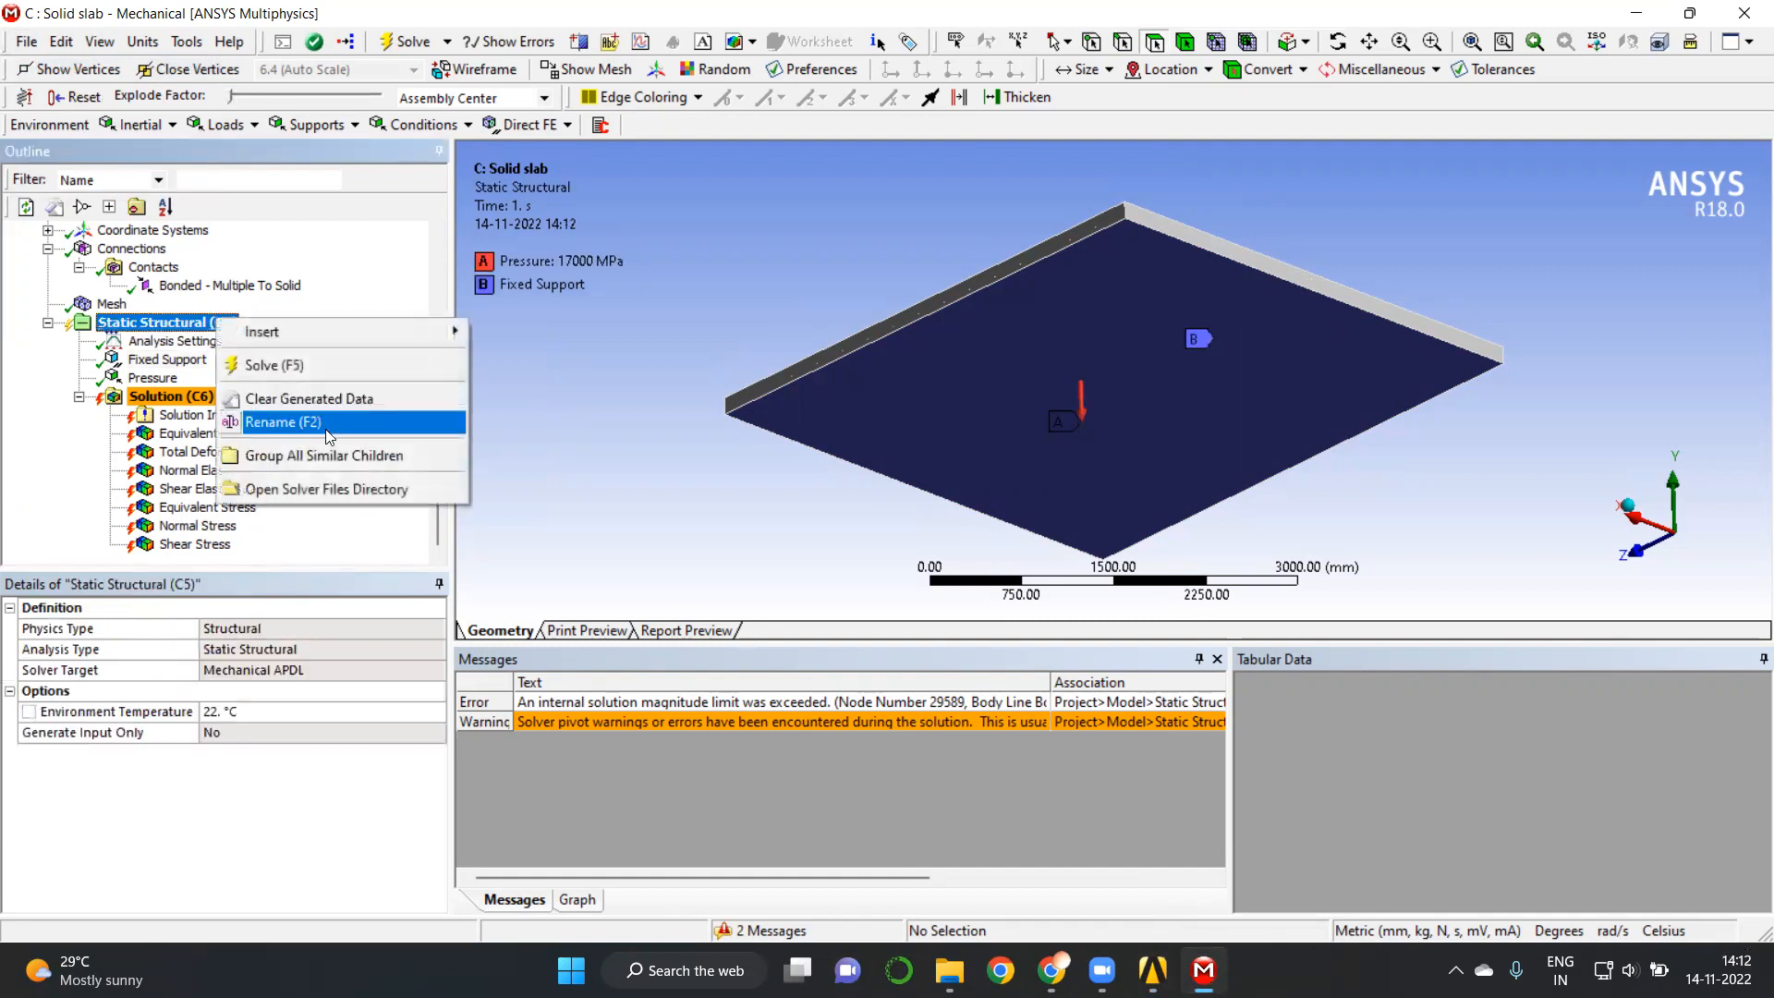
click(314, 368)
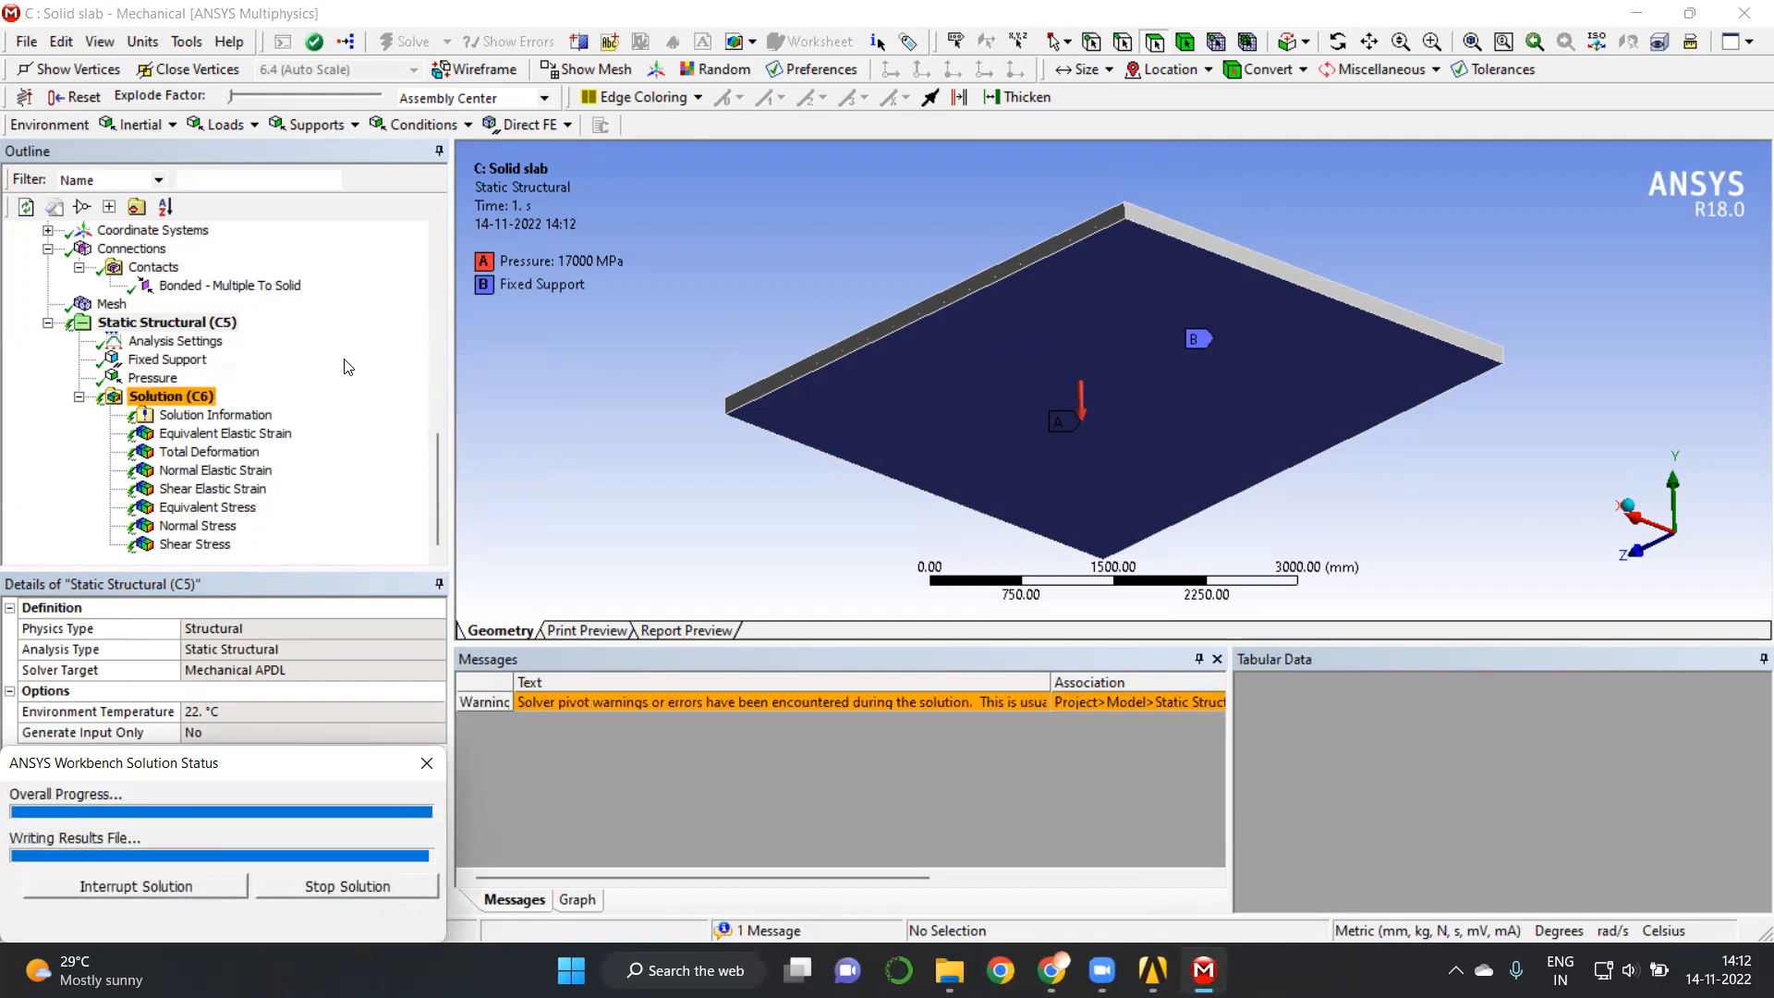
click(245, 456)
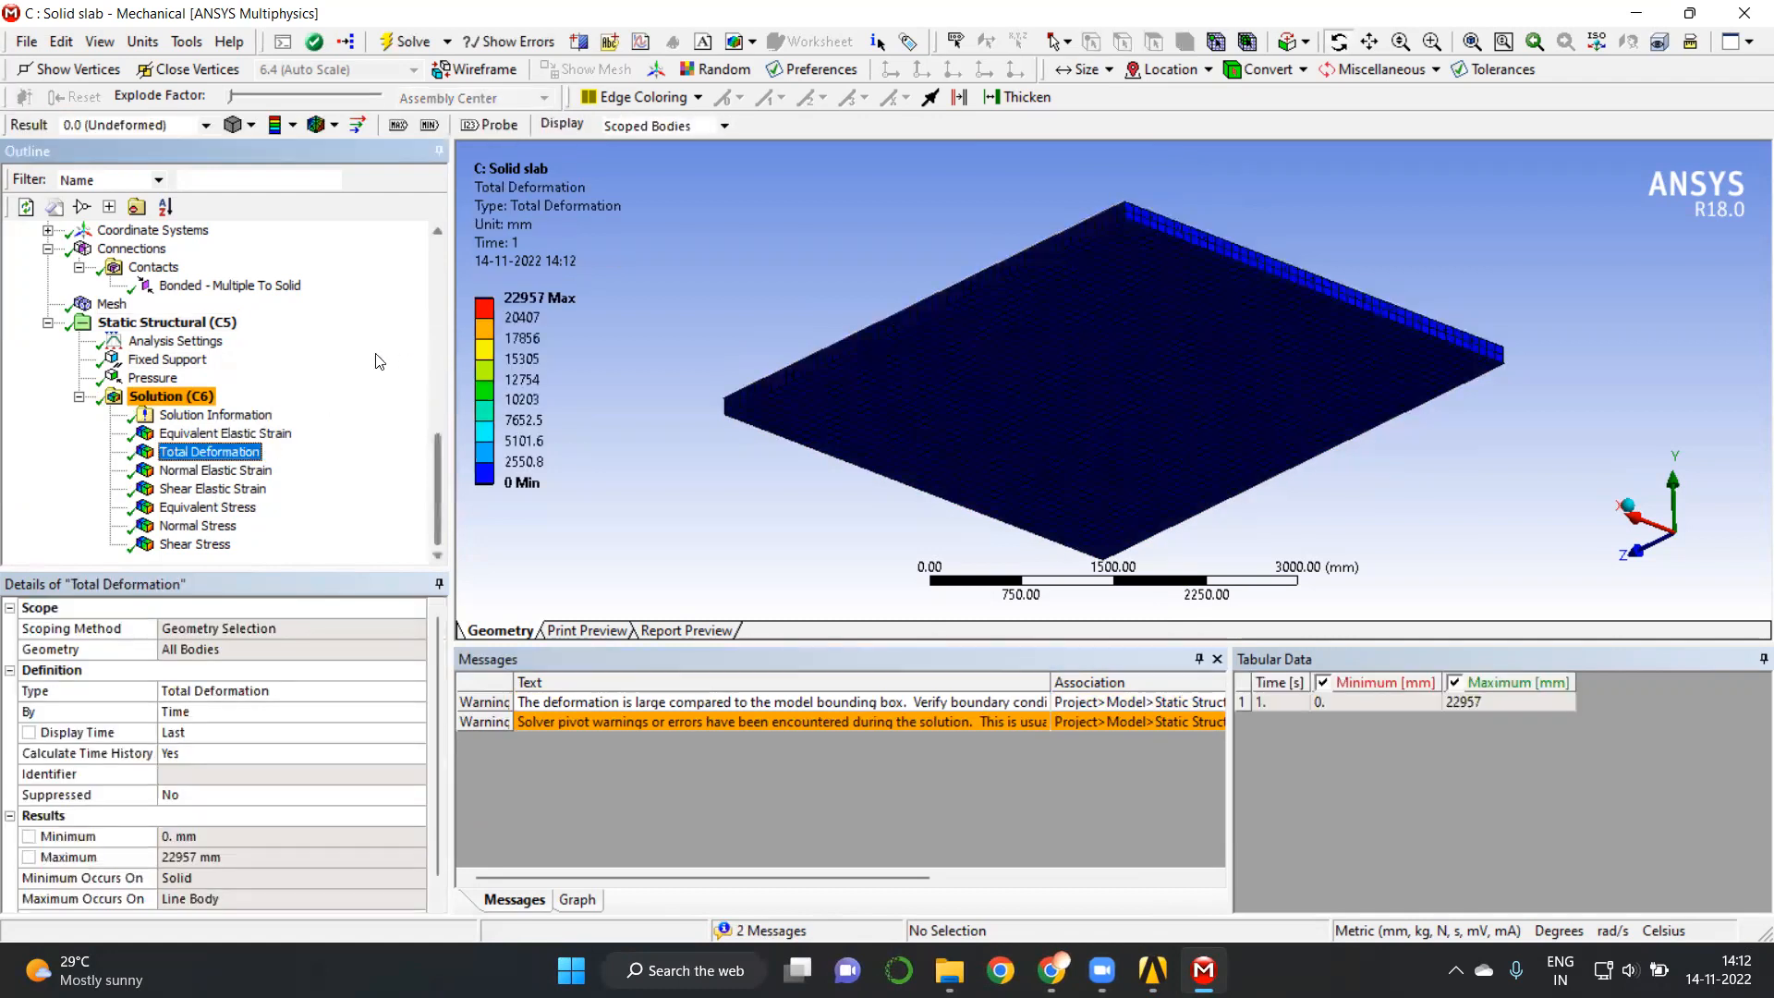
drag(961, 374, 922, 428)
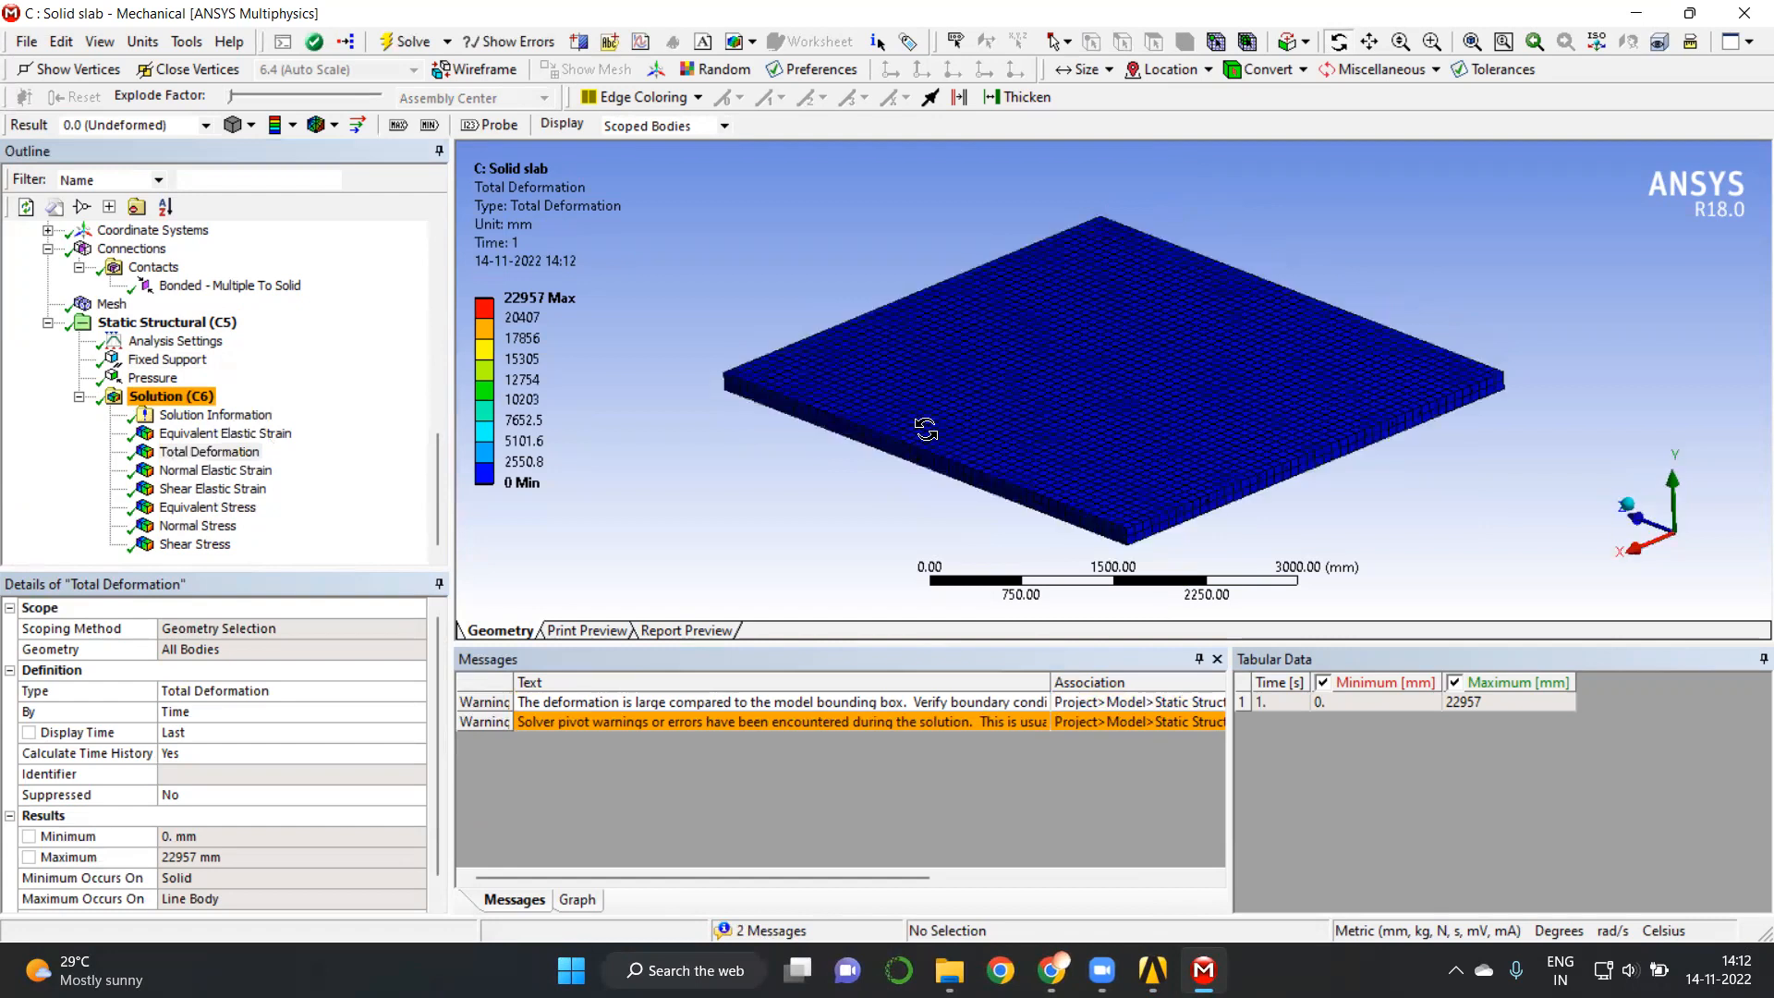
key(0)
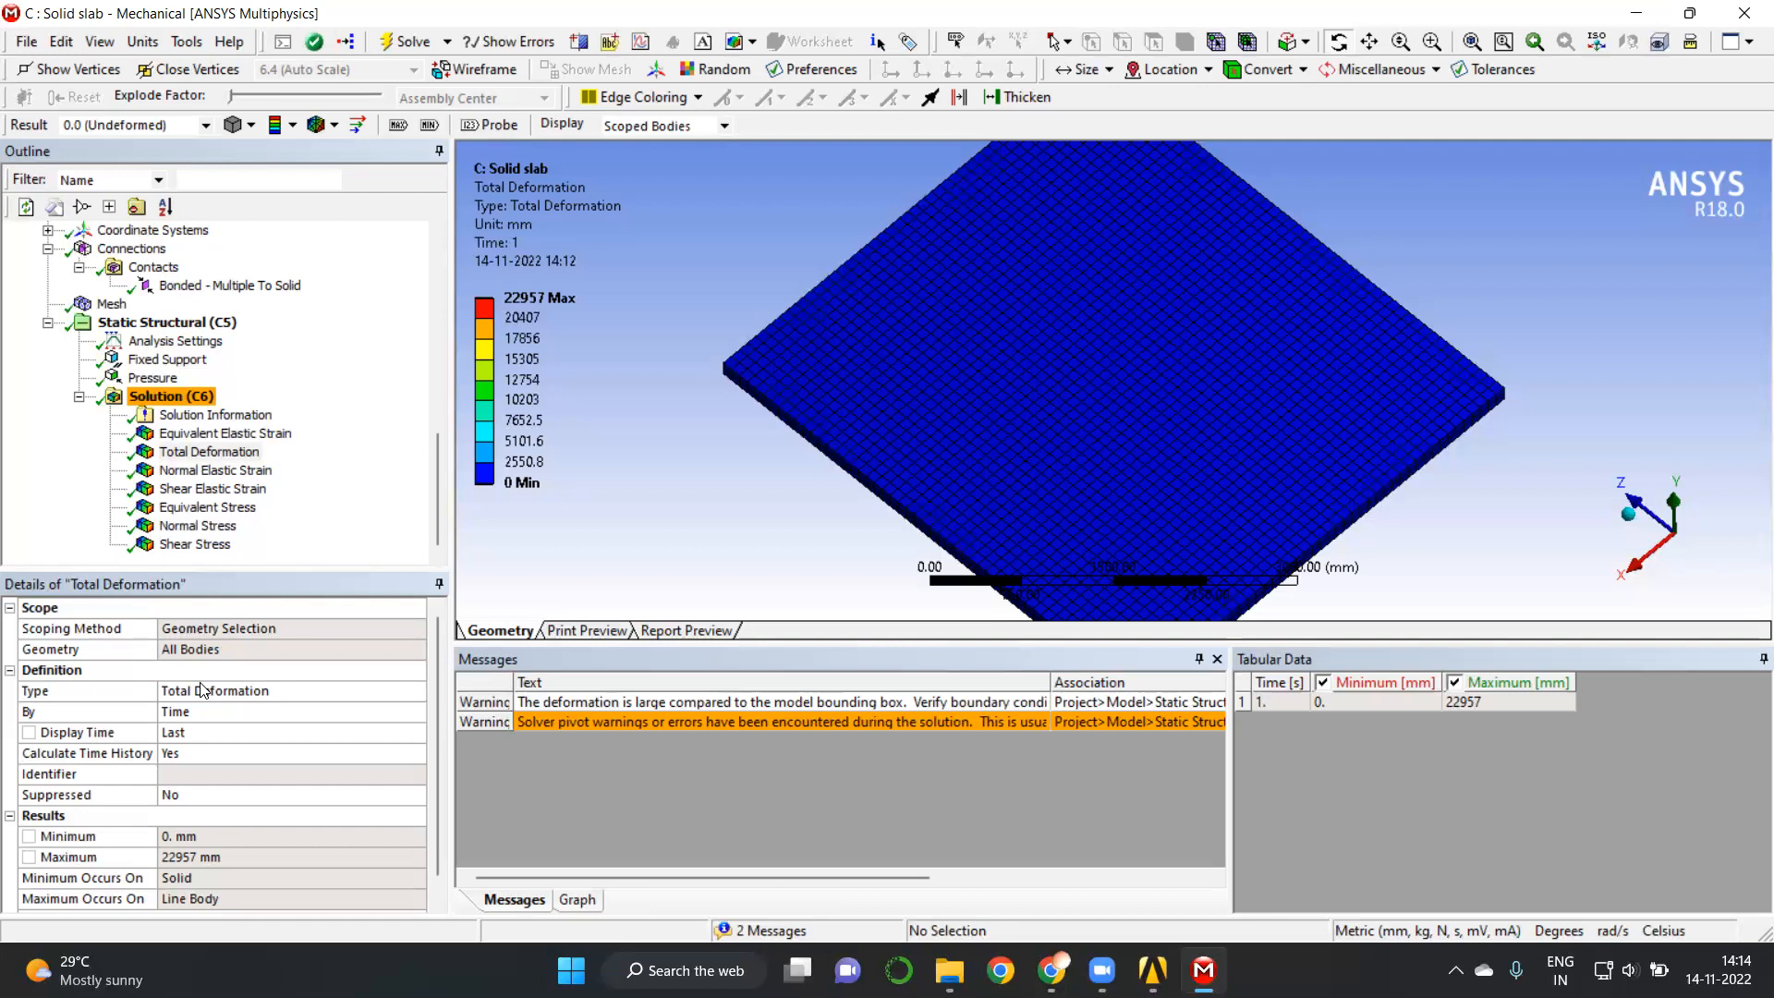
mouse_move(795, 968)
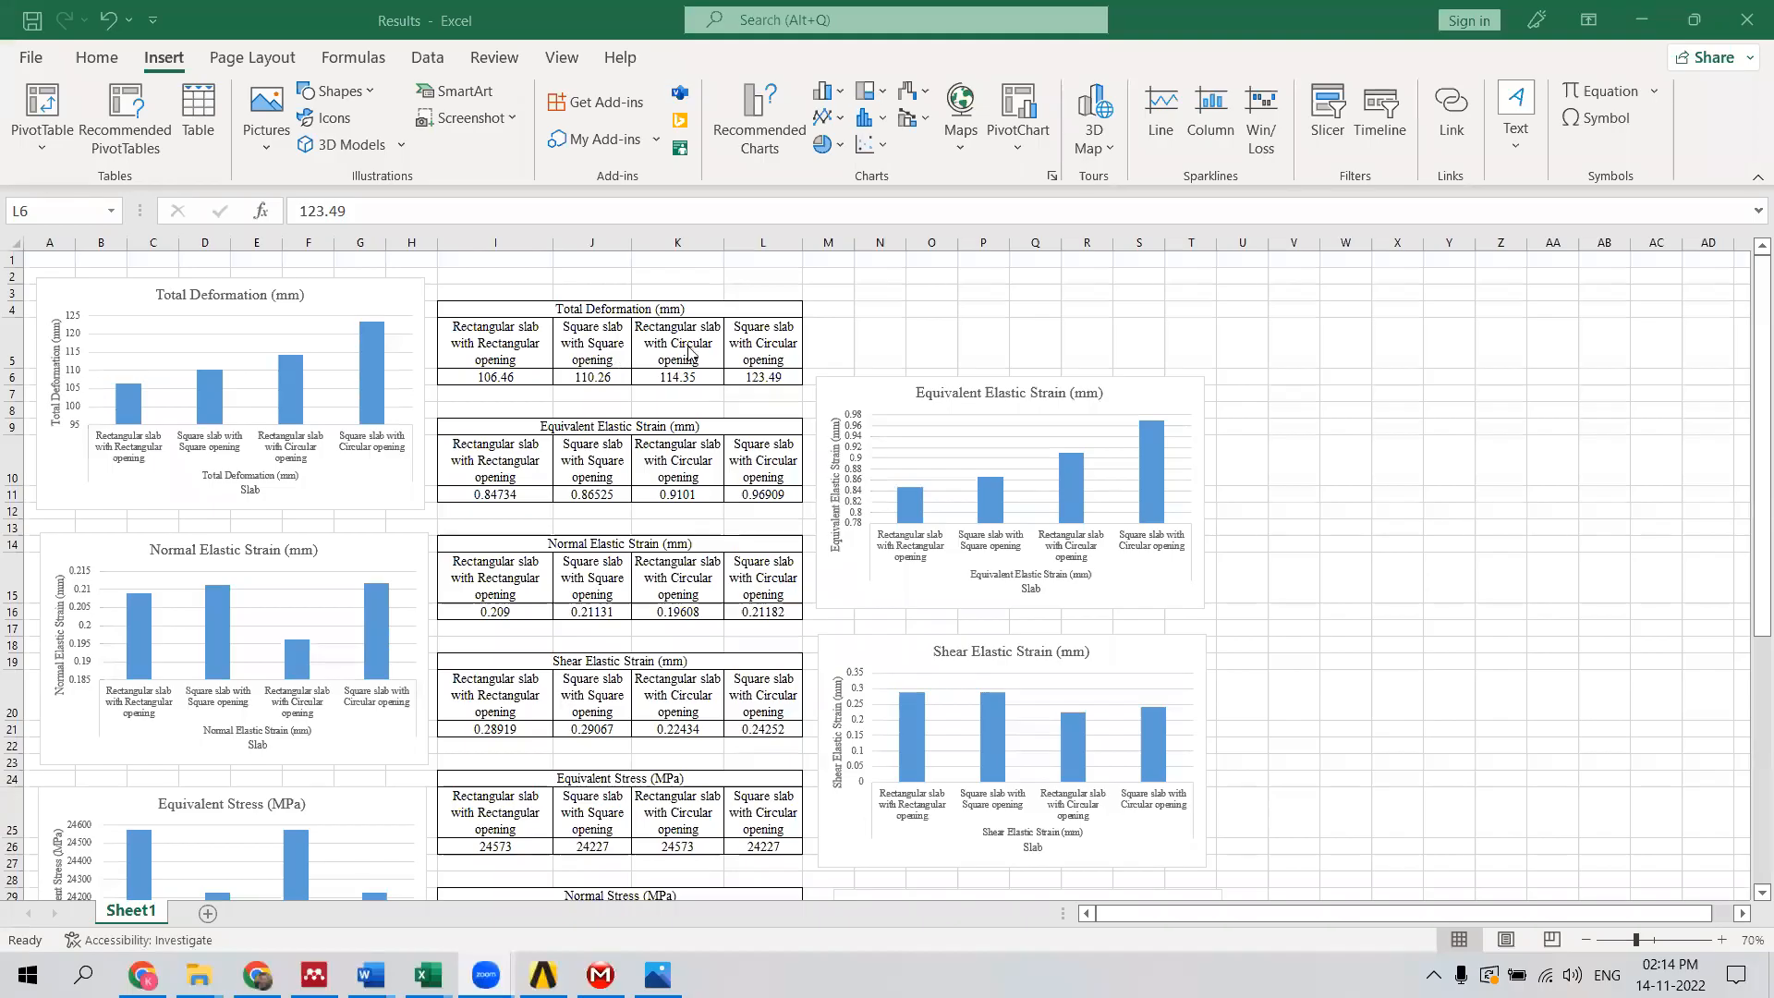
Examine the Results workbook's strain charts and compare total deformation with equivalent elastic strain for the rectangular slab with rectangular opening.
click(474, 302)
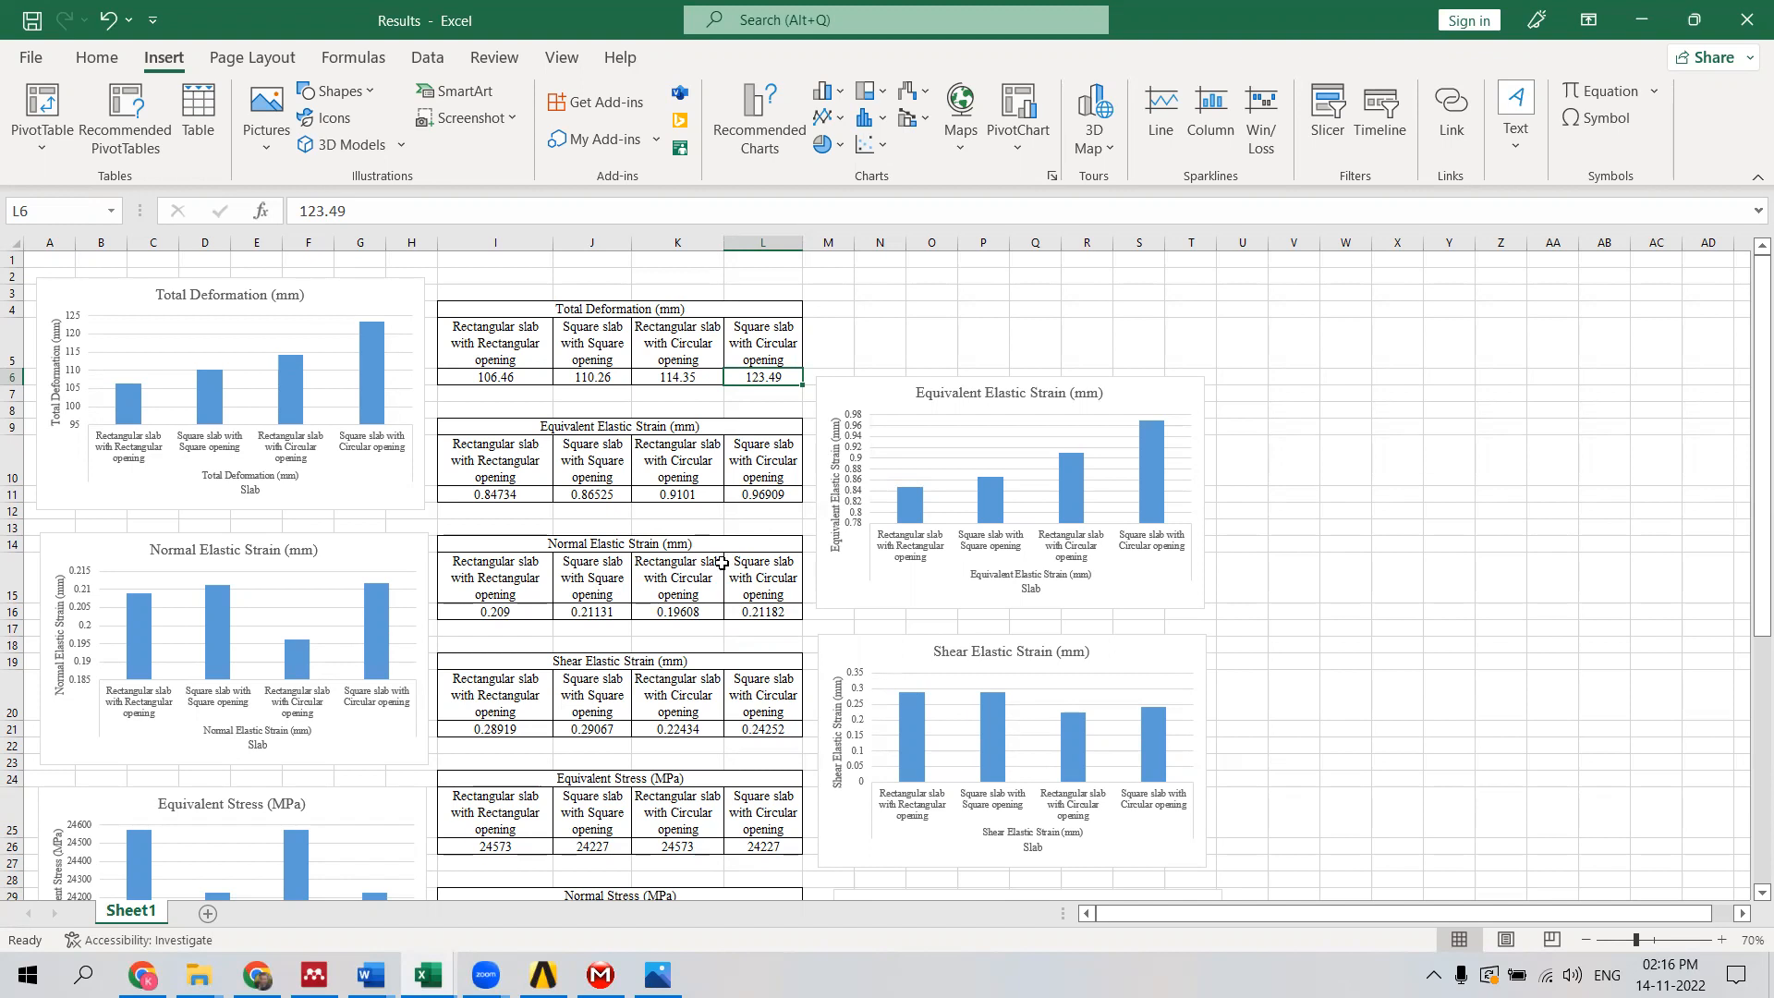
scroll(721, 563, down, 1)
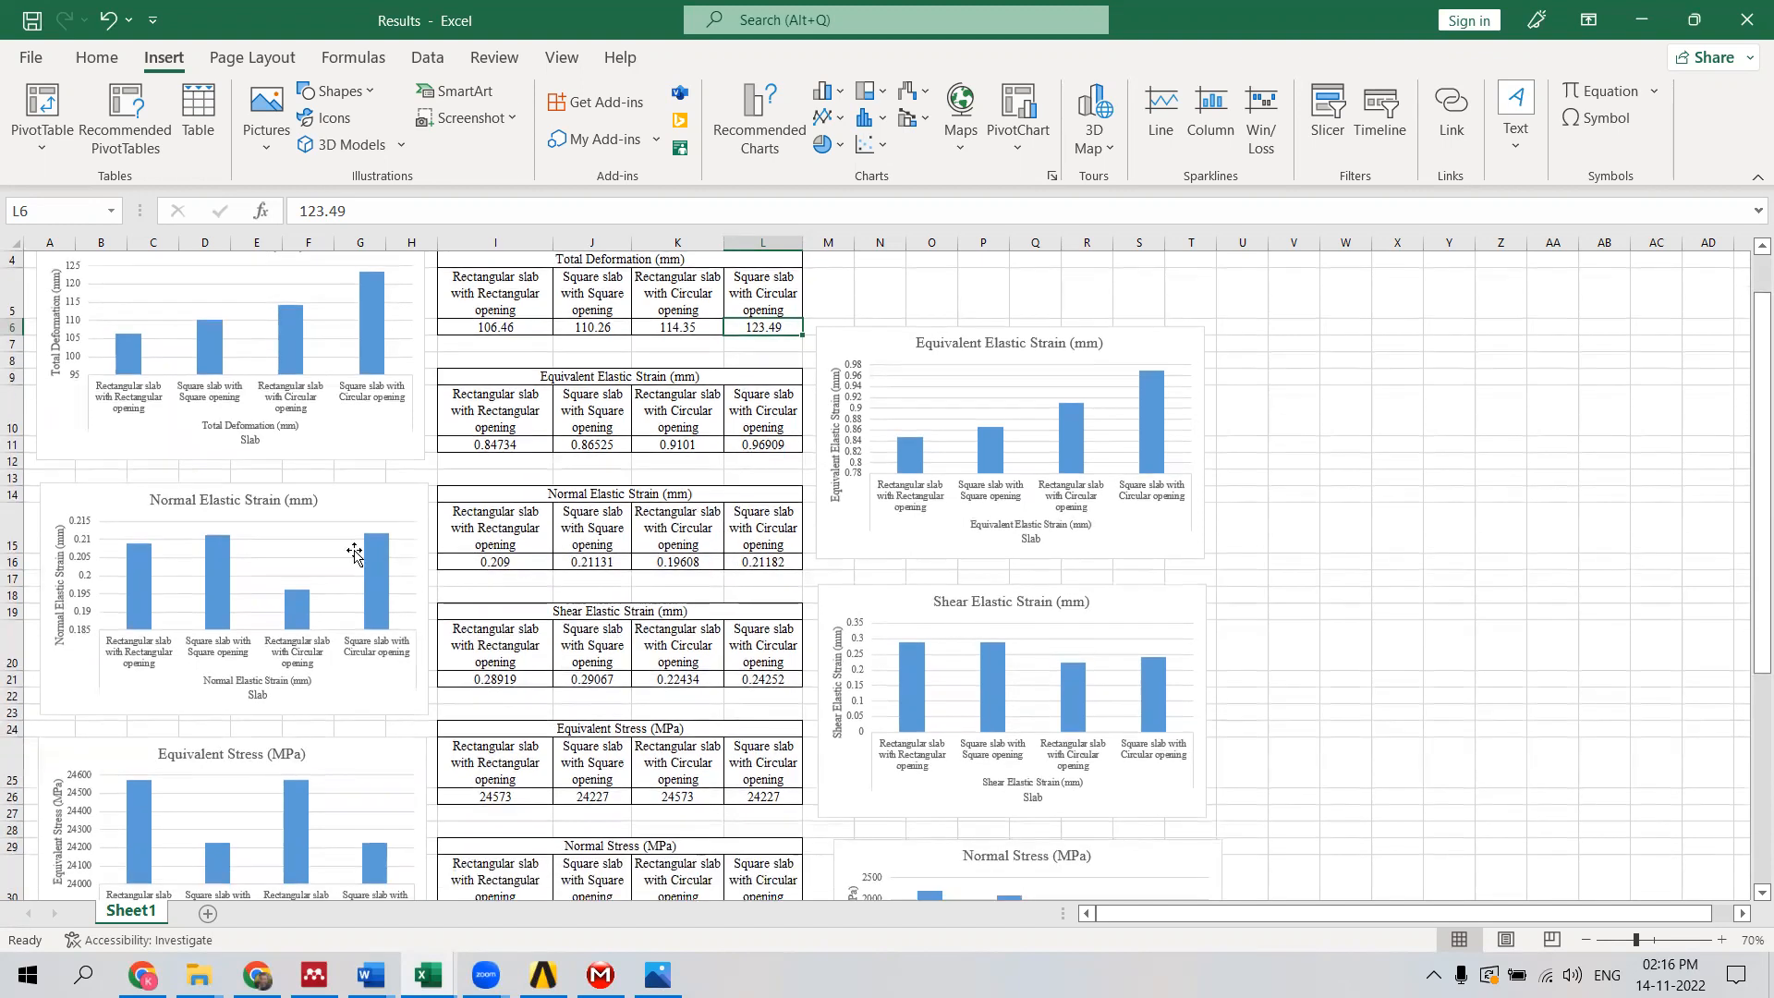
scroll(602, 523, up, 1)
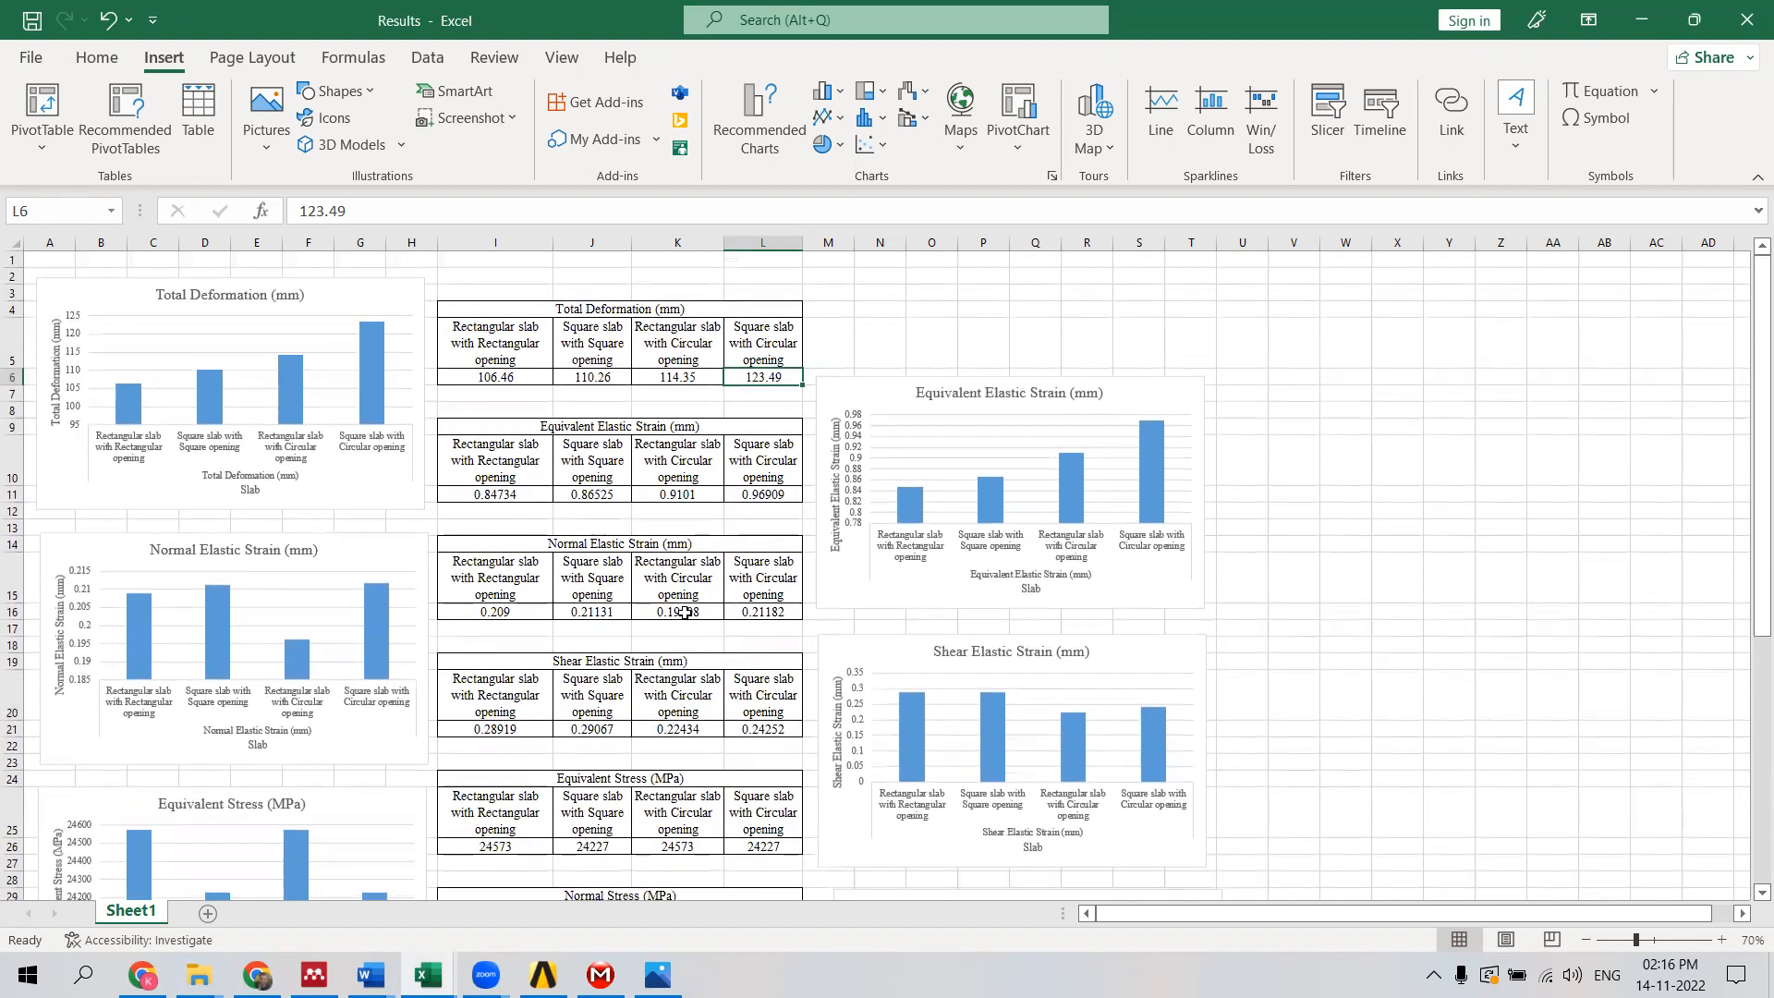
scroll(683, 608, down, 1)
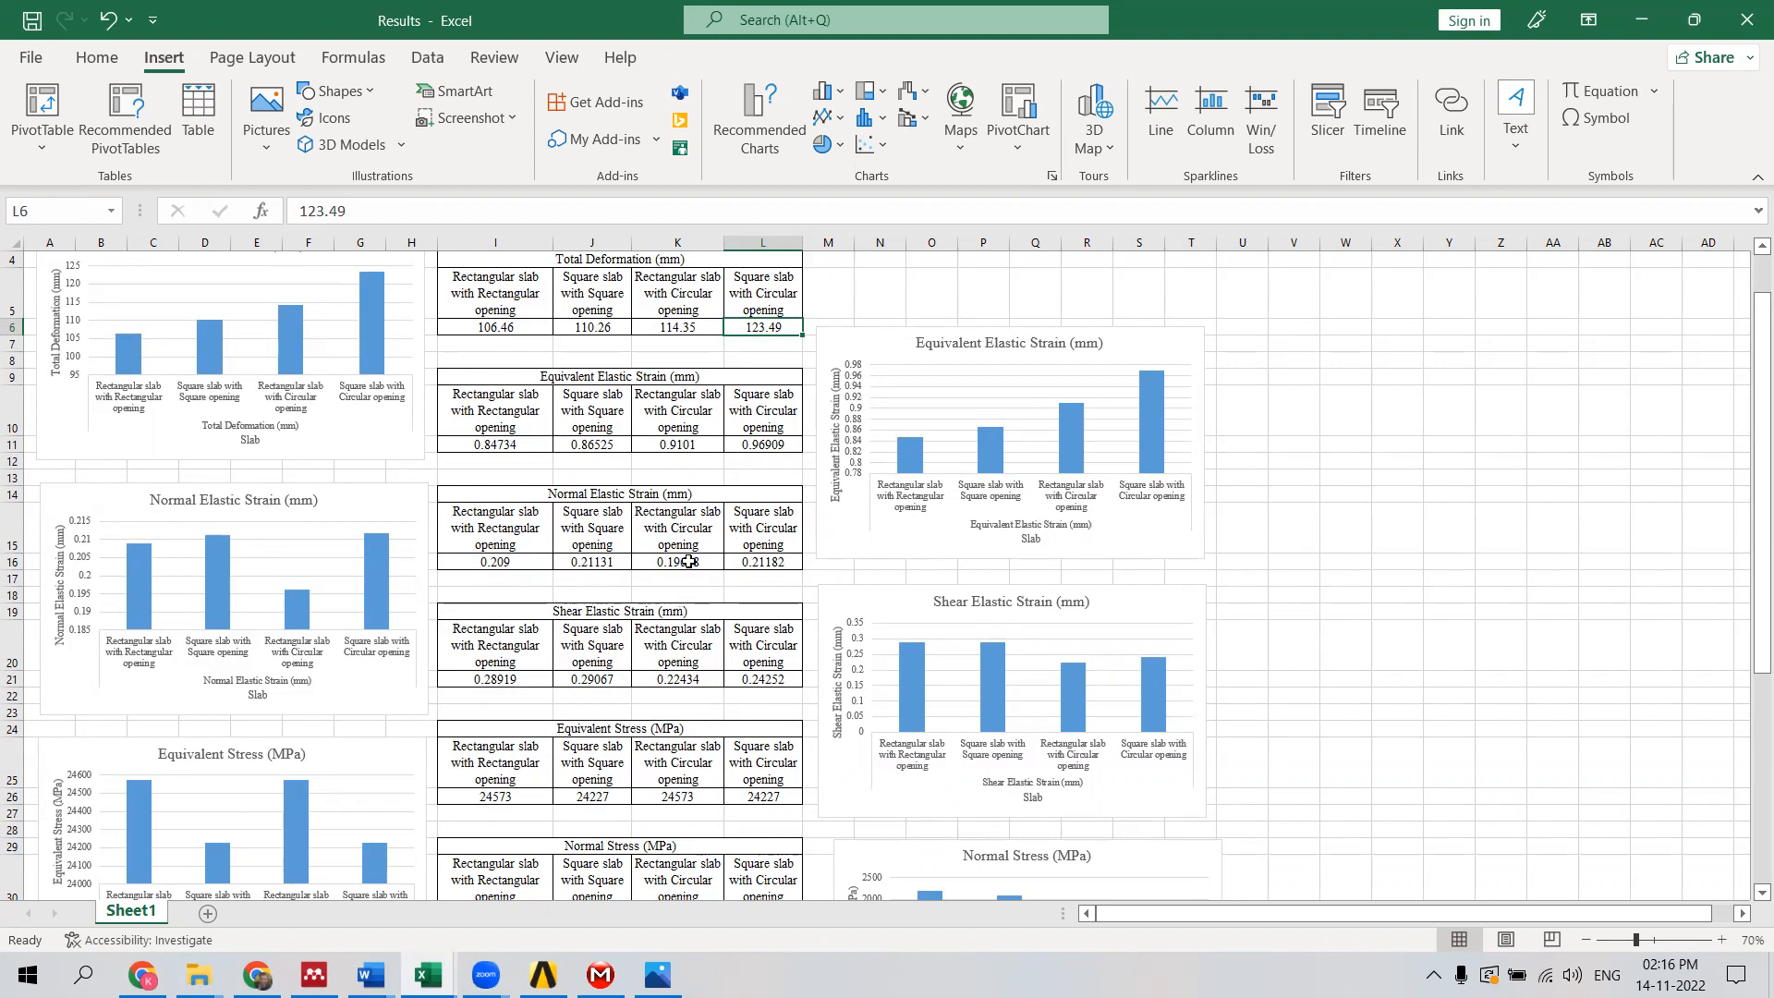
scroll(689, 561, up, 1)
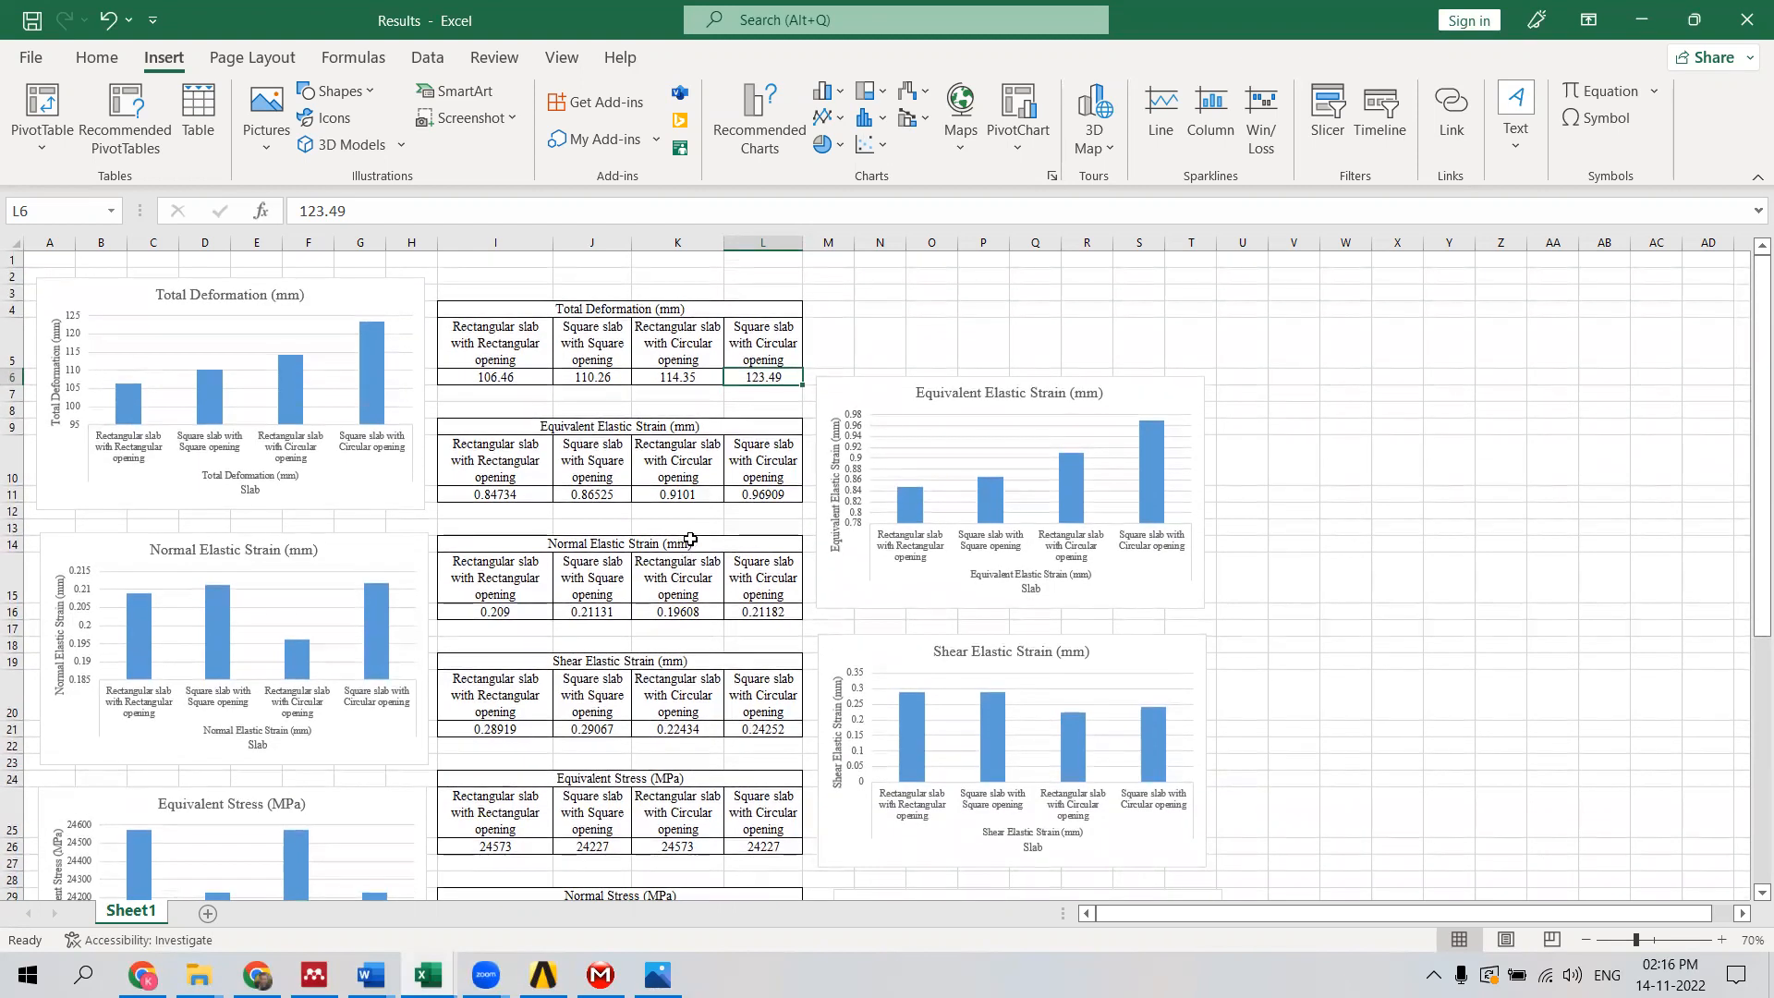
click(540, 307)
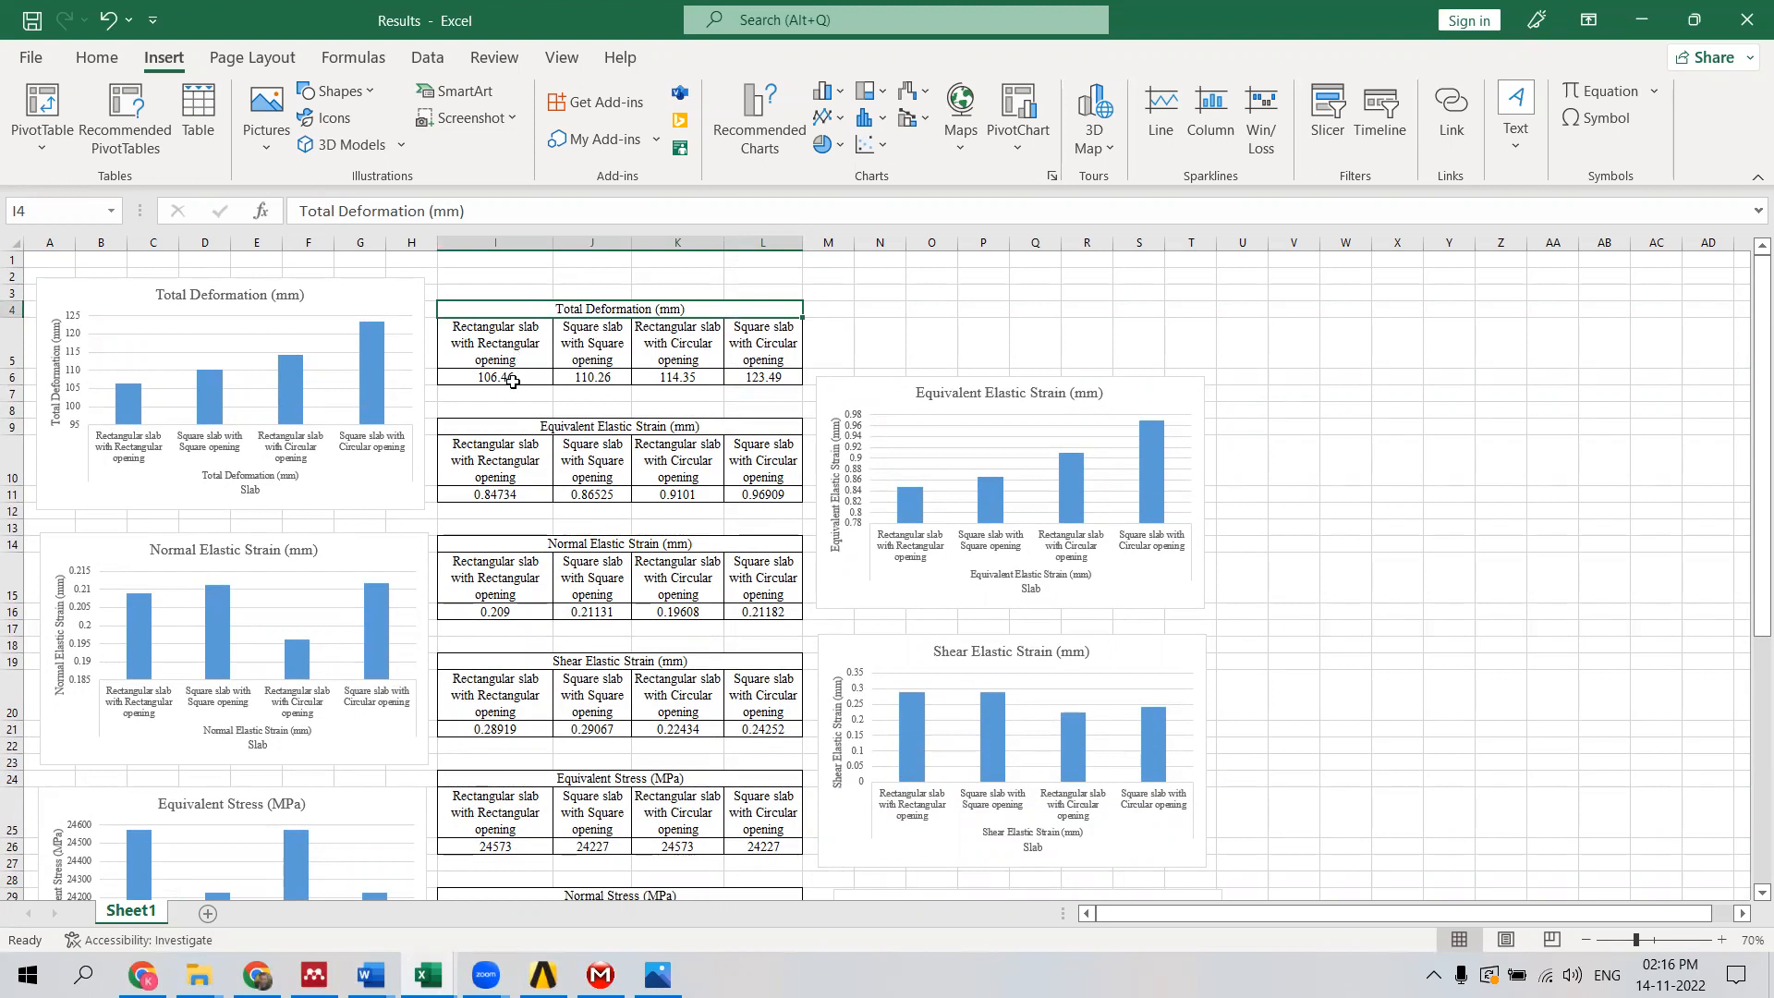
click(496, 339)
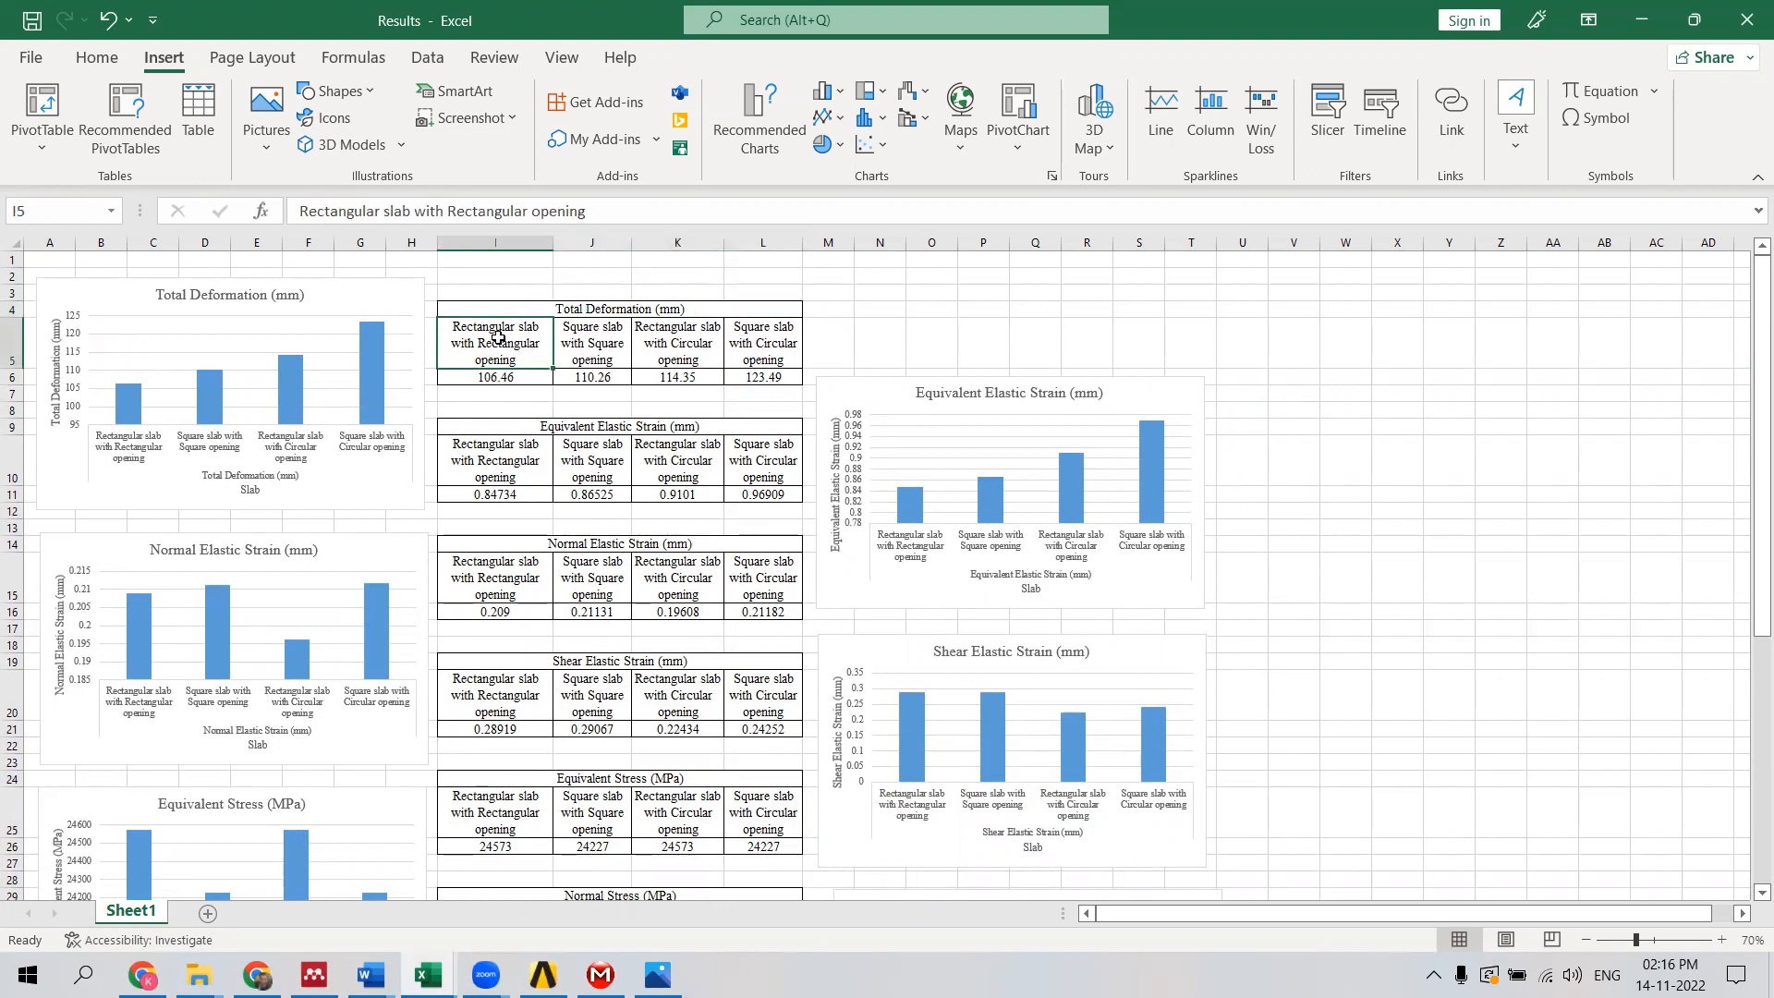
click(491, 378)
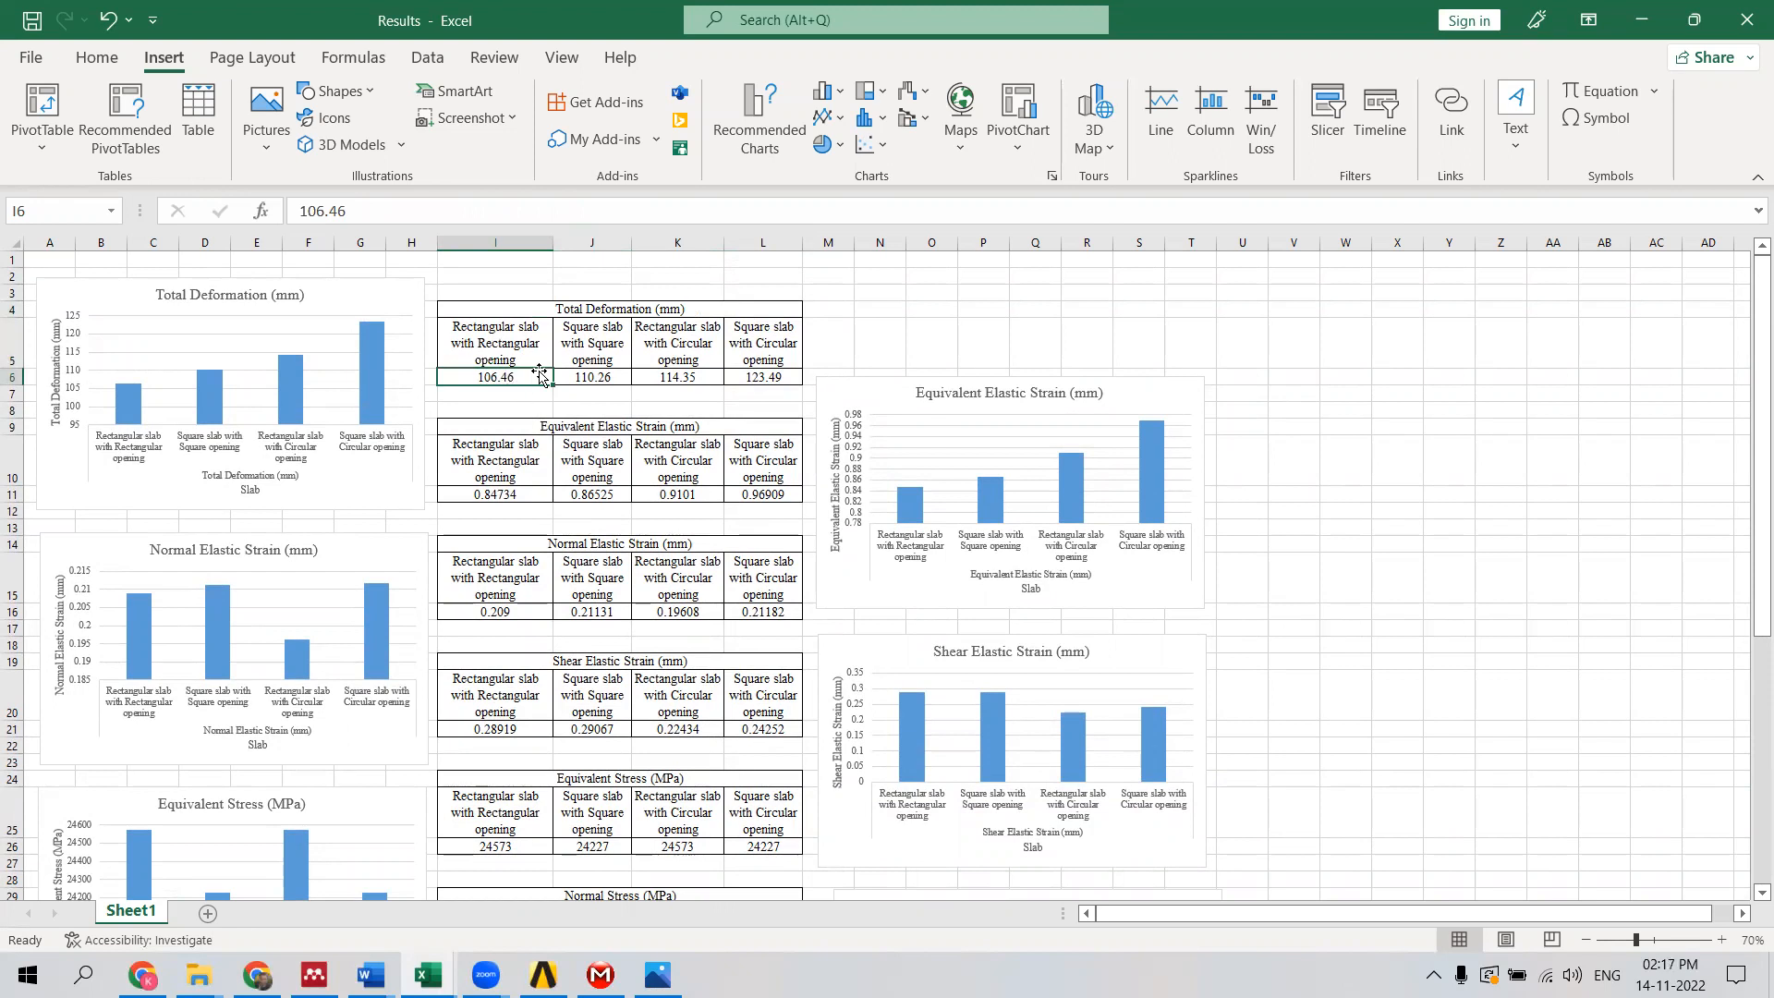
click(544, 427)
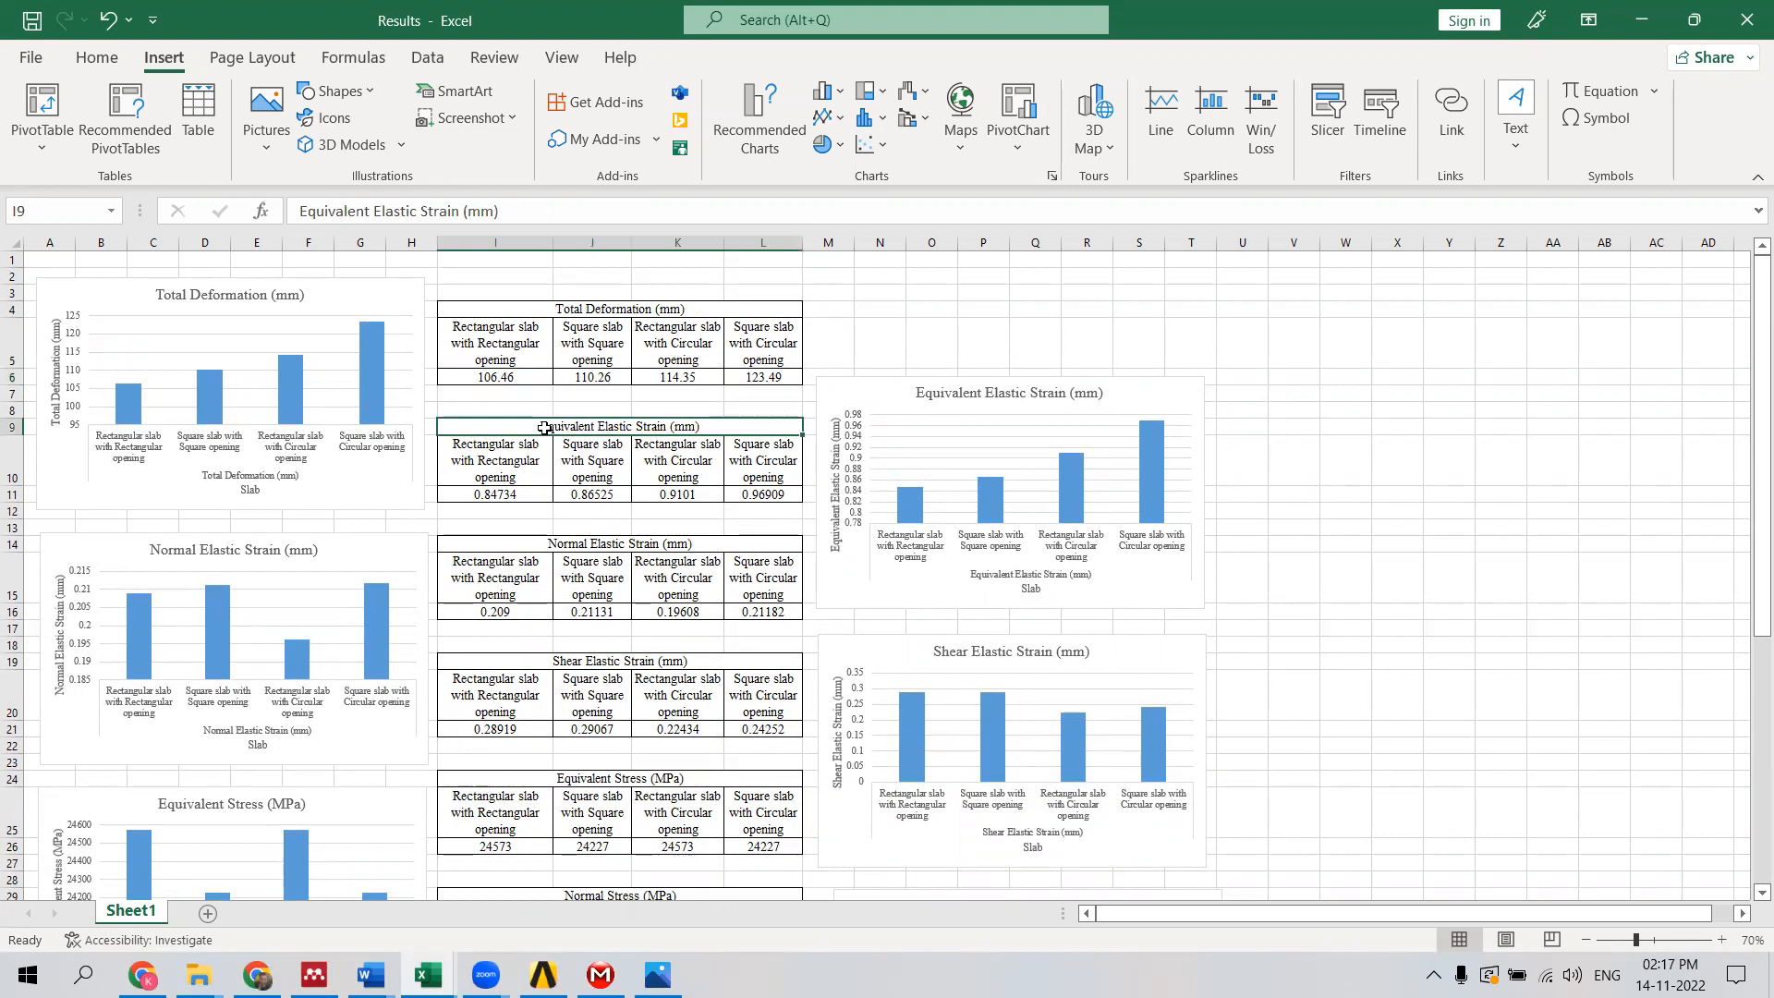
click(517, 496)
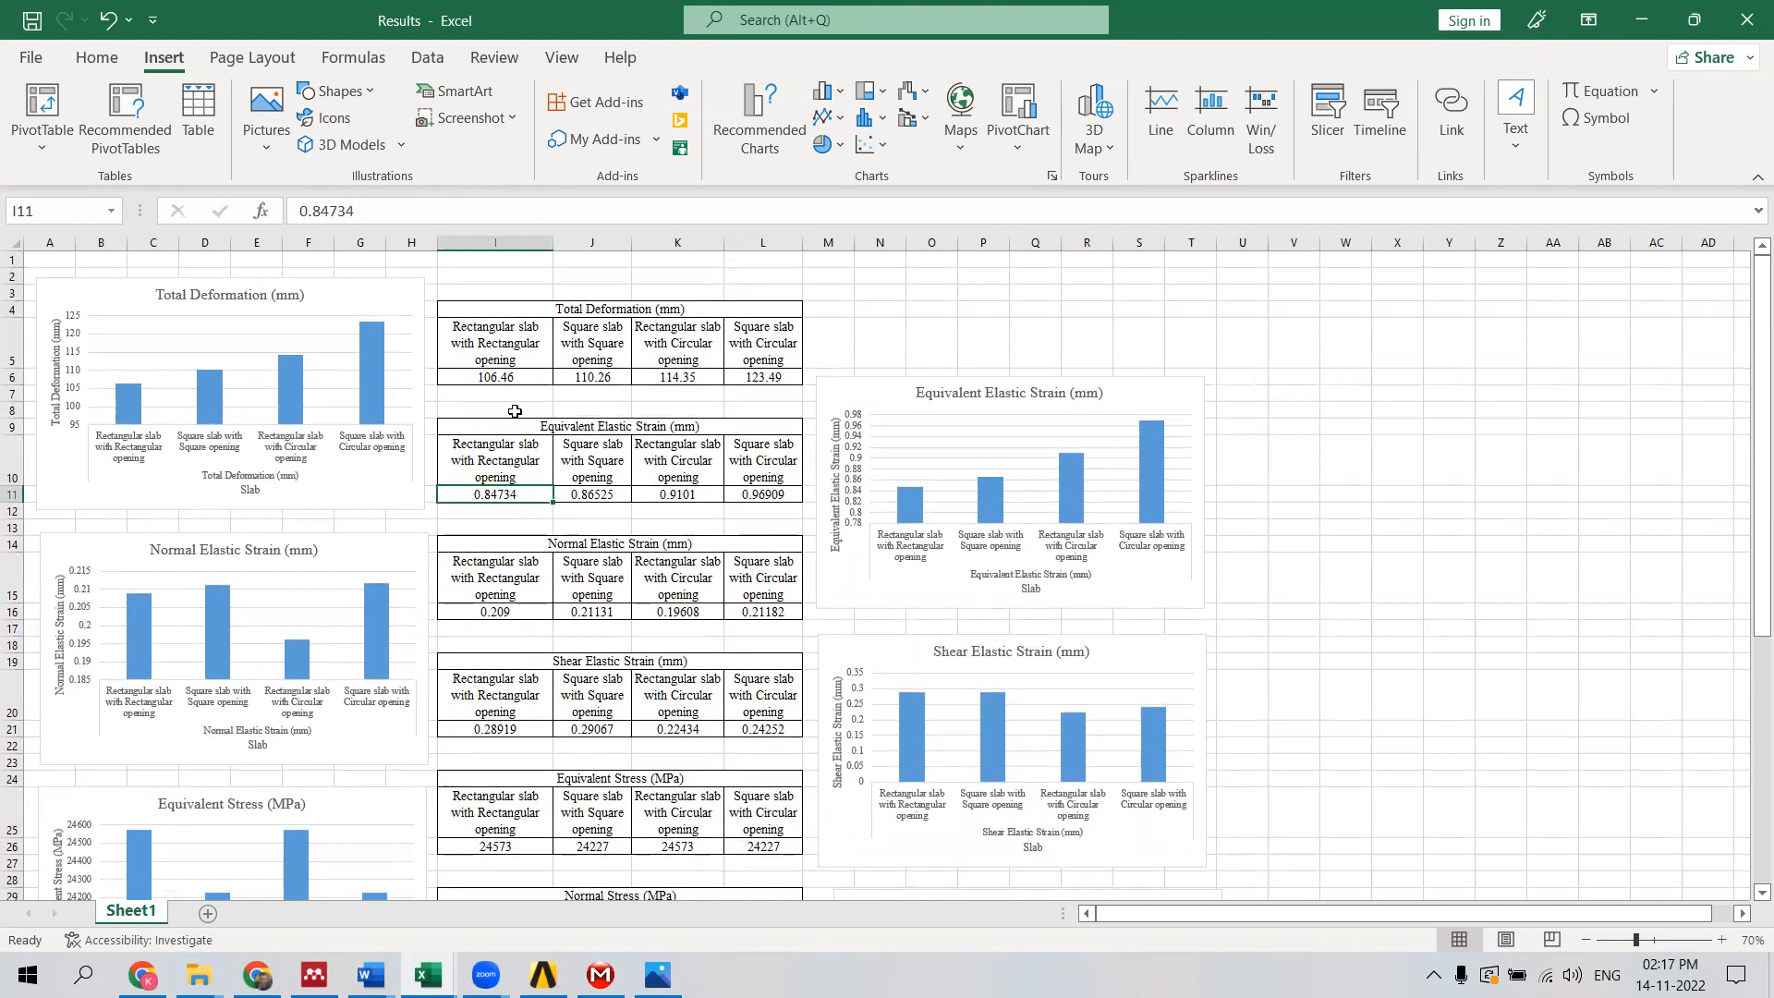
click(506, 377)
click(513, 492)
Review the equivalent, normal and shear stress tables and charts further down the results sheet, ending back at the deformation table.
scroll(649, 609, down, 7)
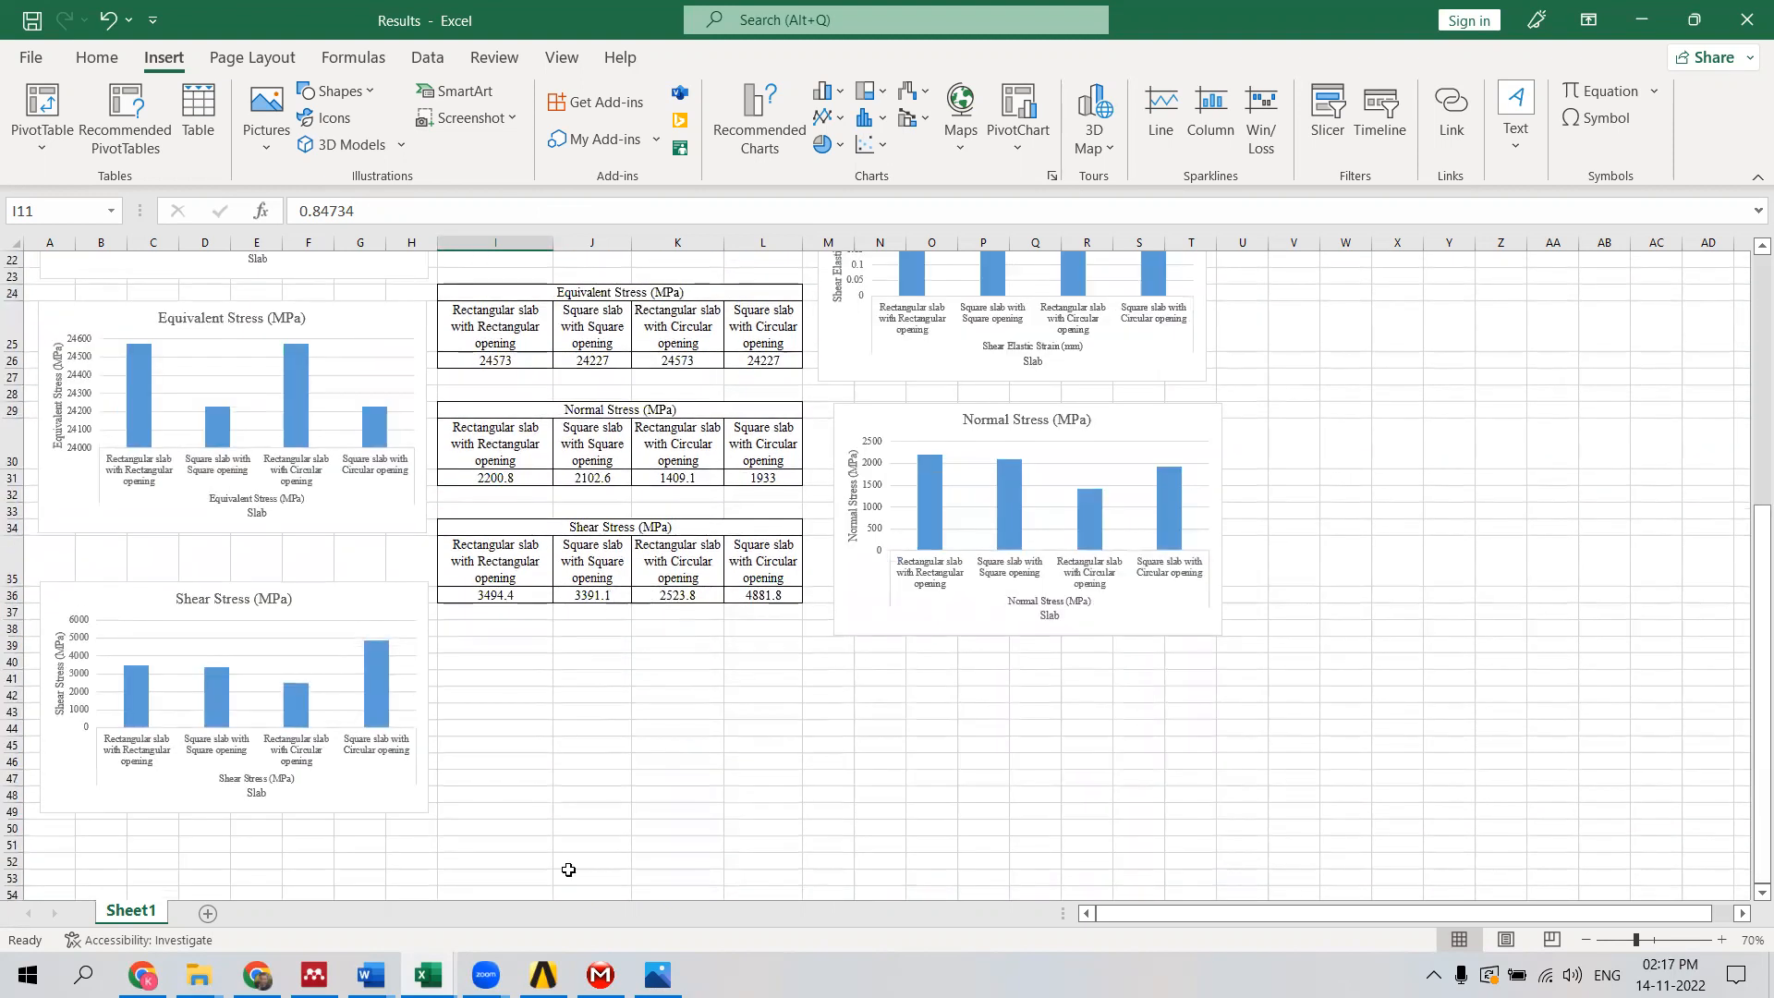
mouse_move(428, 972)
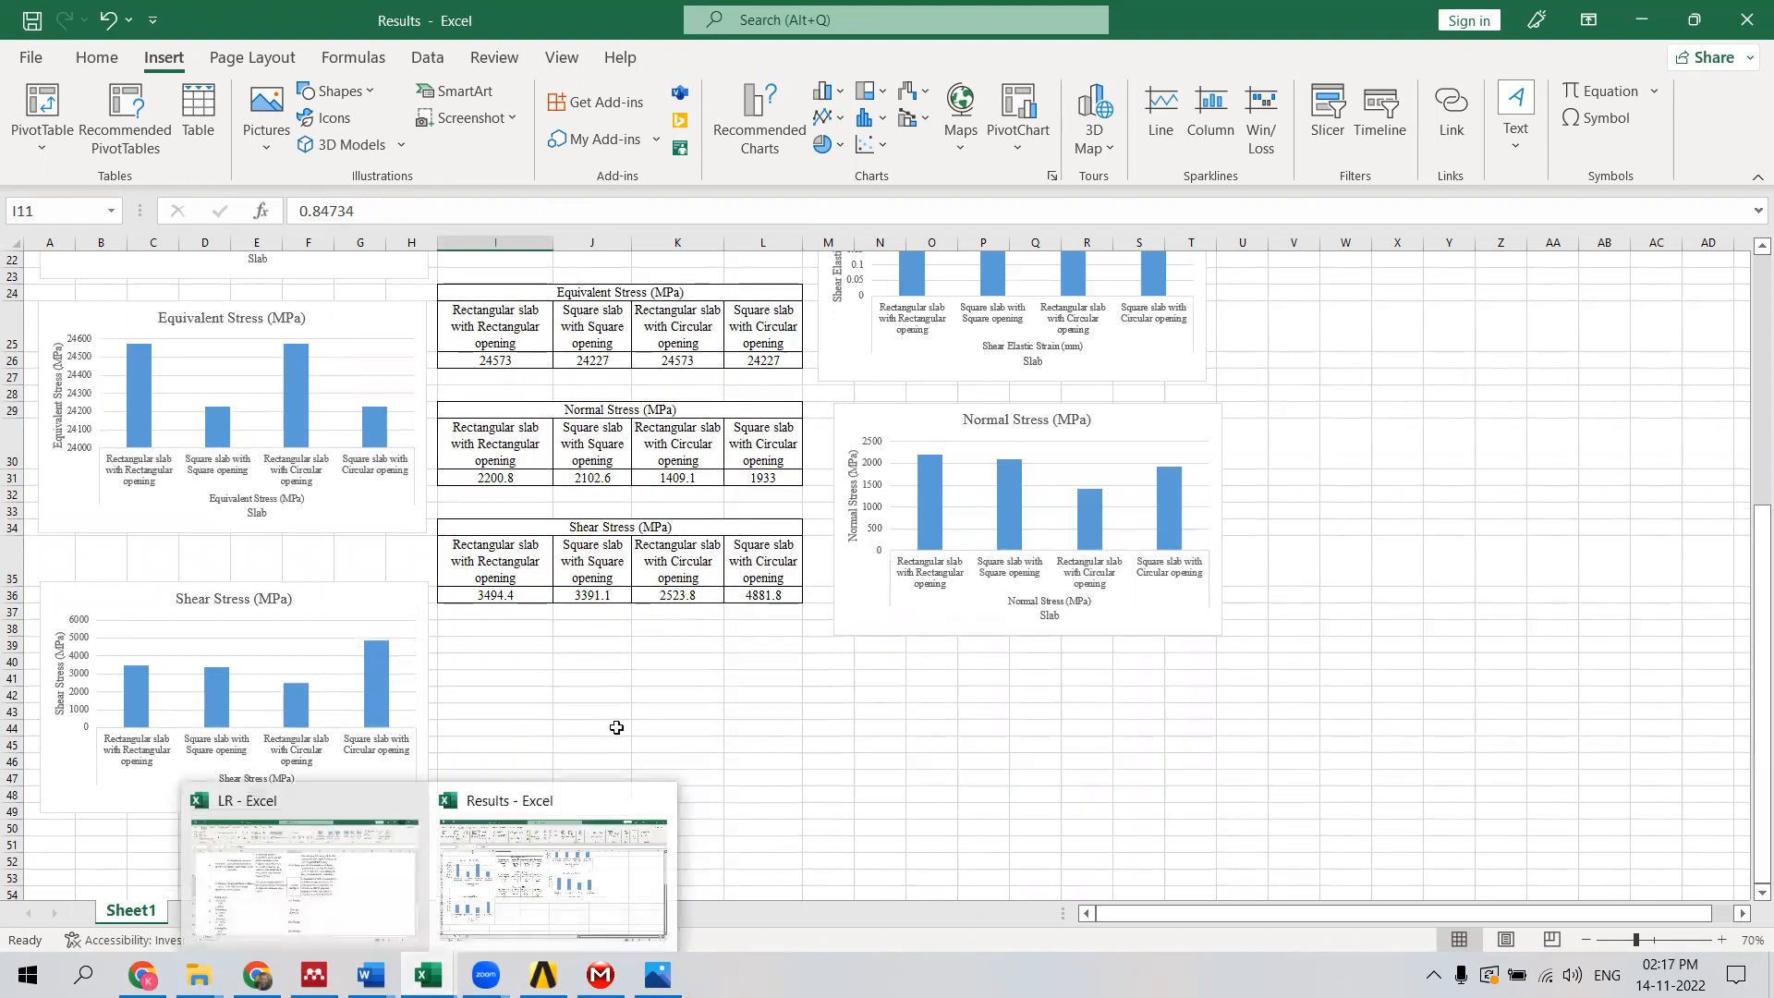
scroll(617, 724, up, 4)
scroll(618, 725, up, 3)
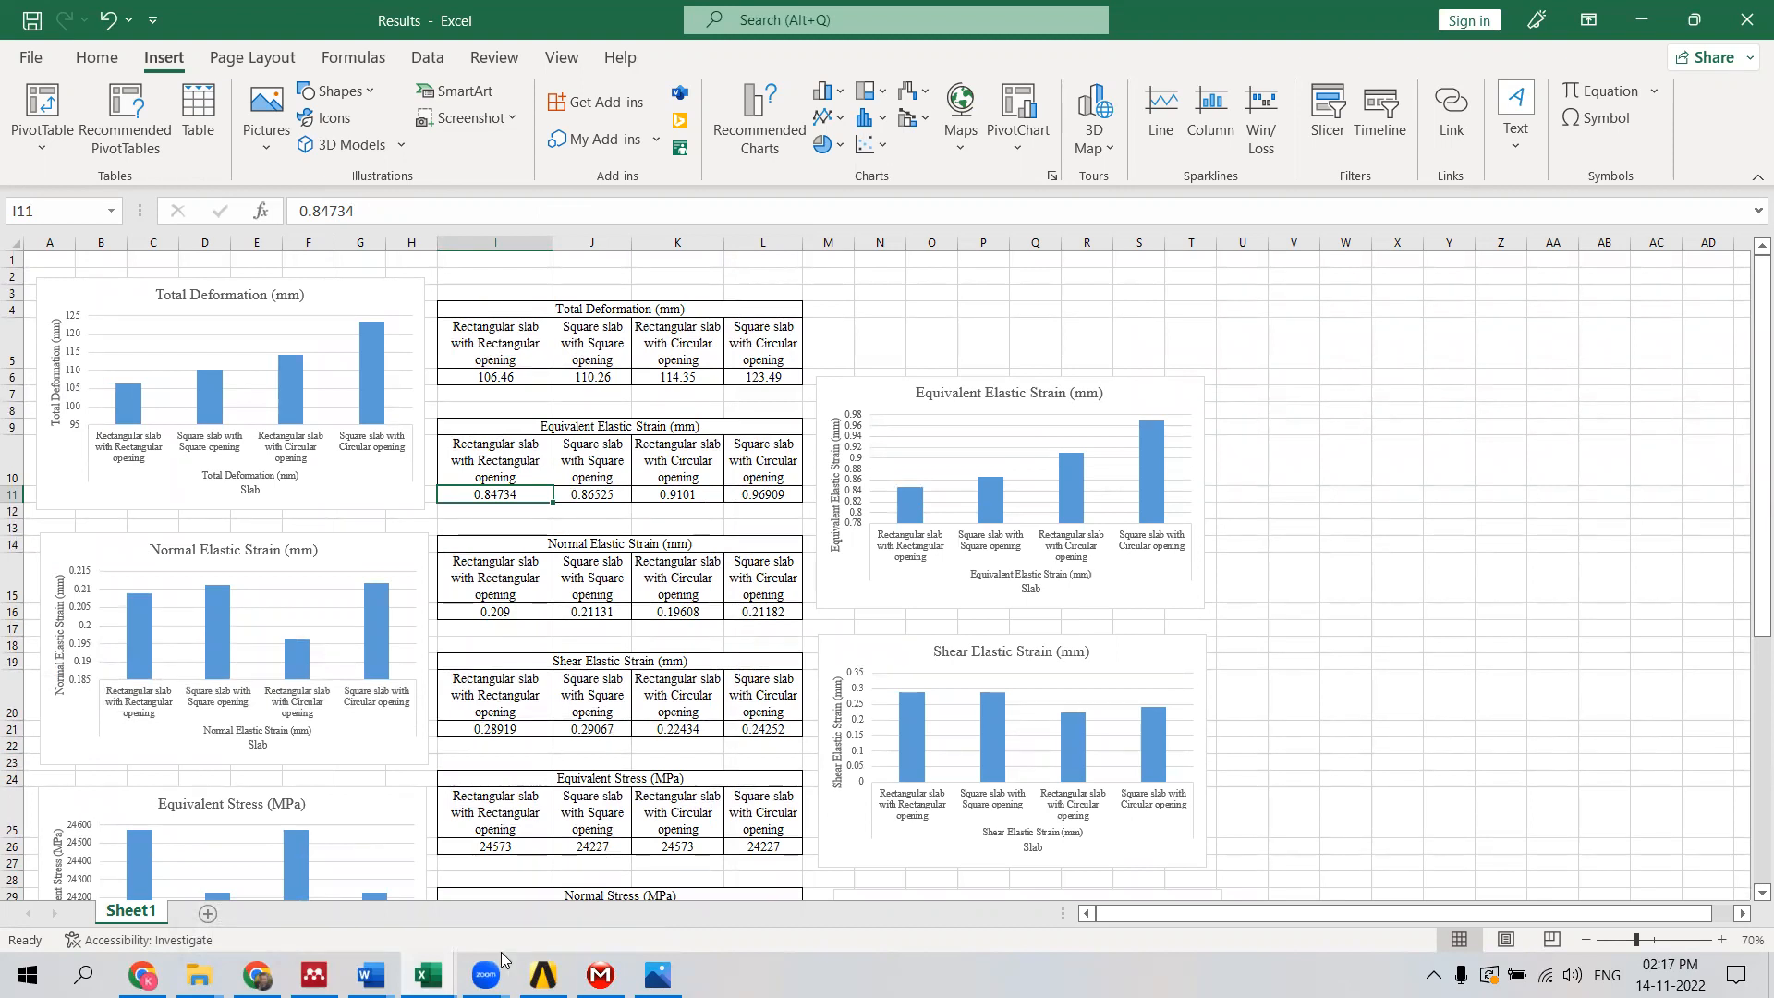
Switch to the Rectangular slab with opening in Mechanical and inspect its Pressure load alongside the Total Deformation result.
click(601, 975)
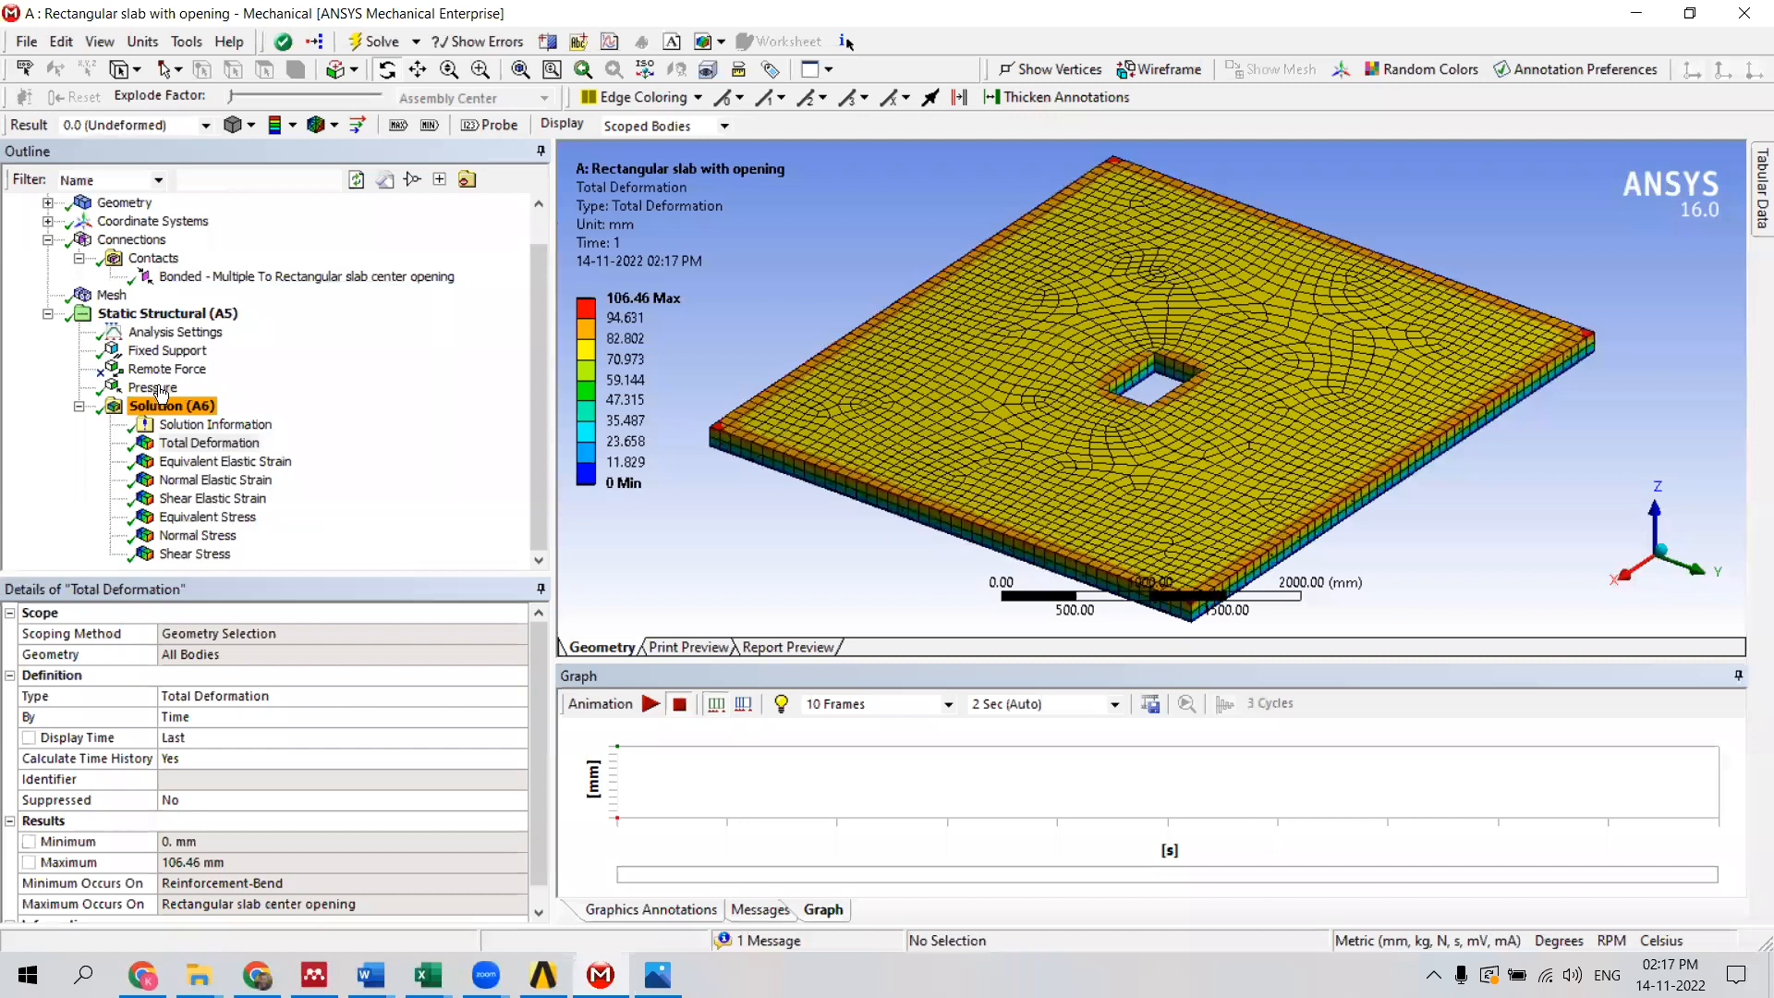
click(154, 387)
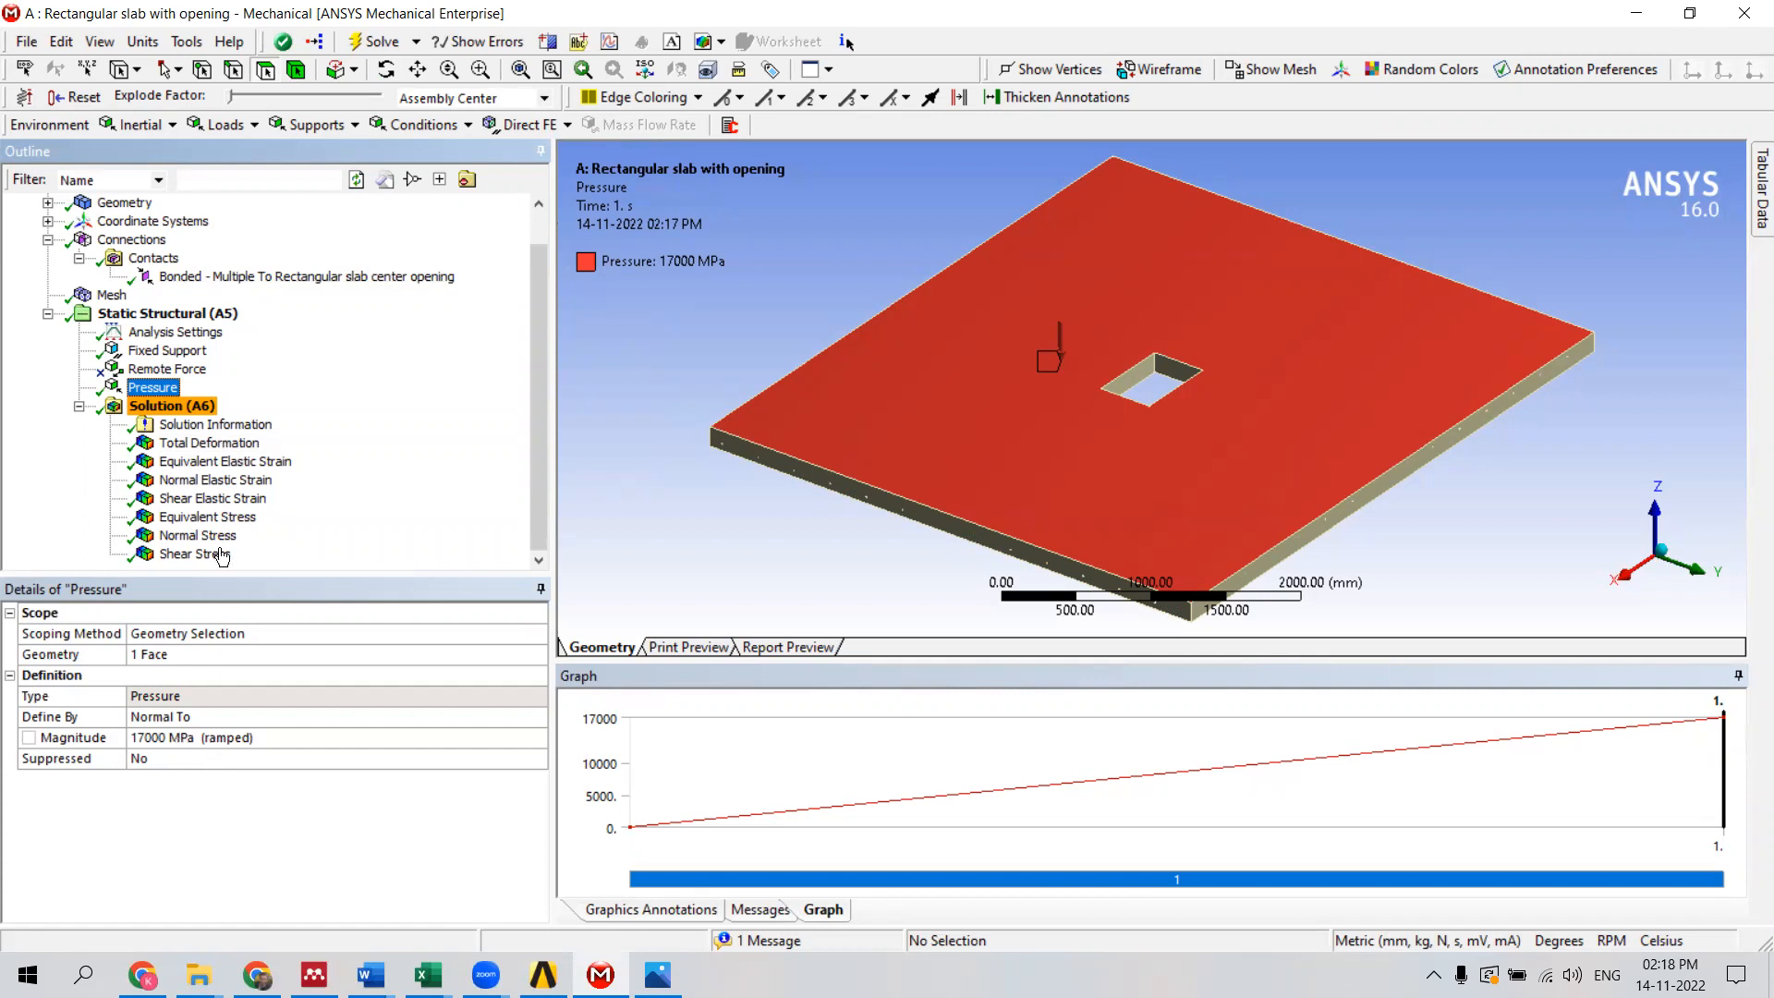
click(213, 444)
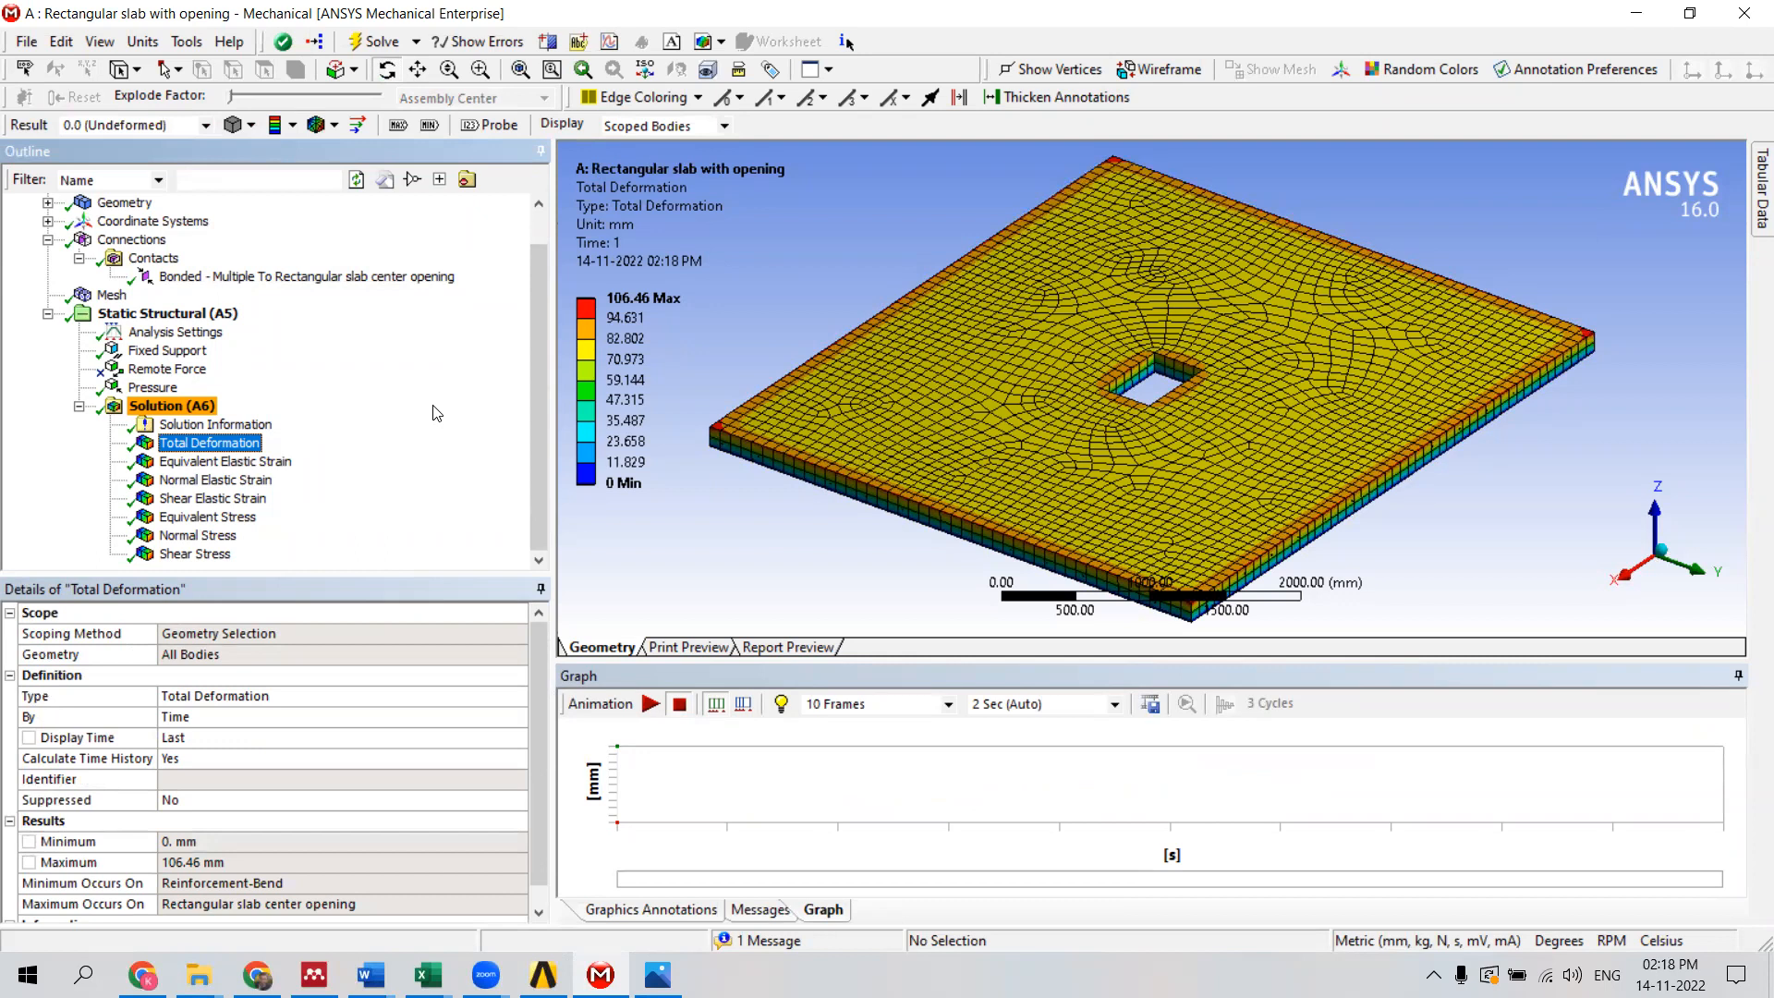
click(152, 387)
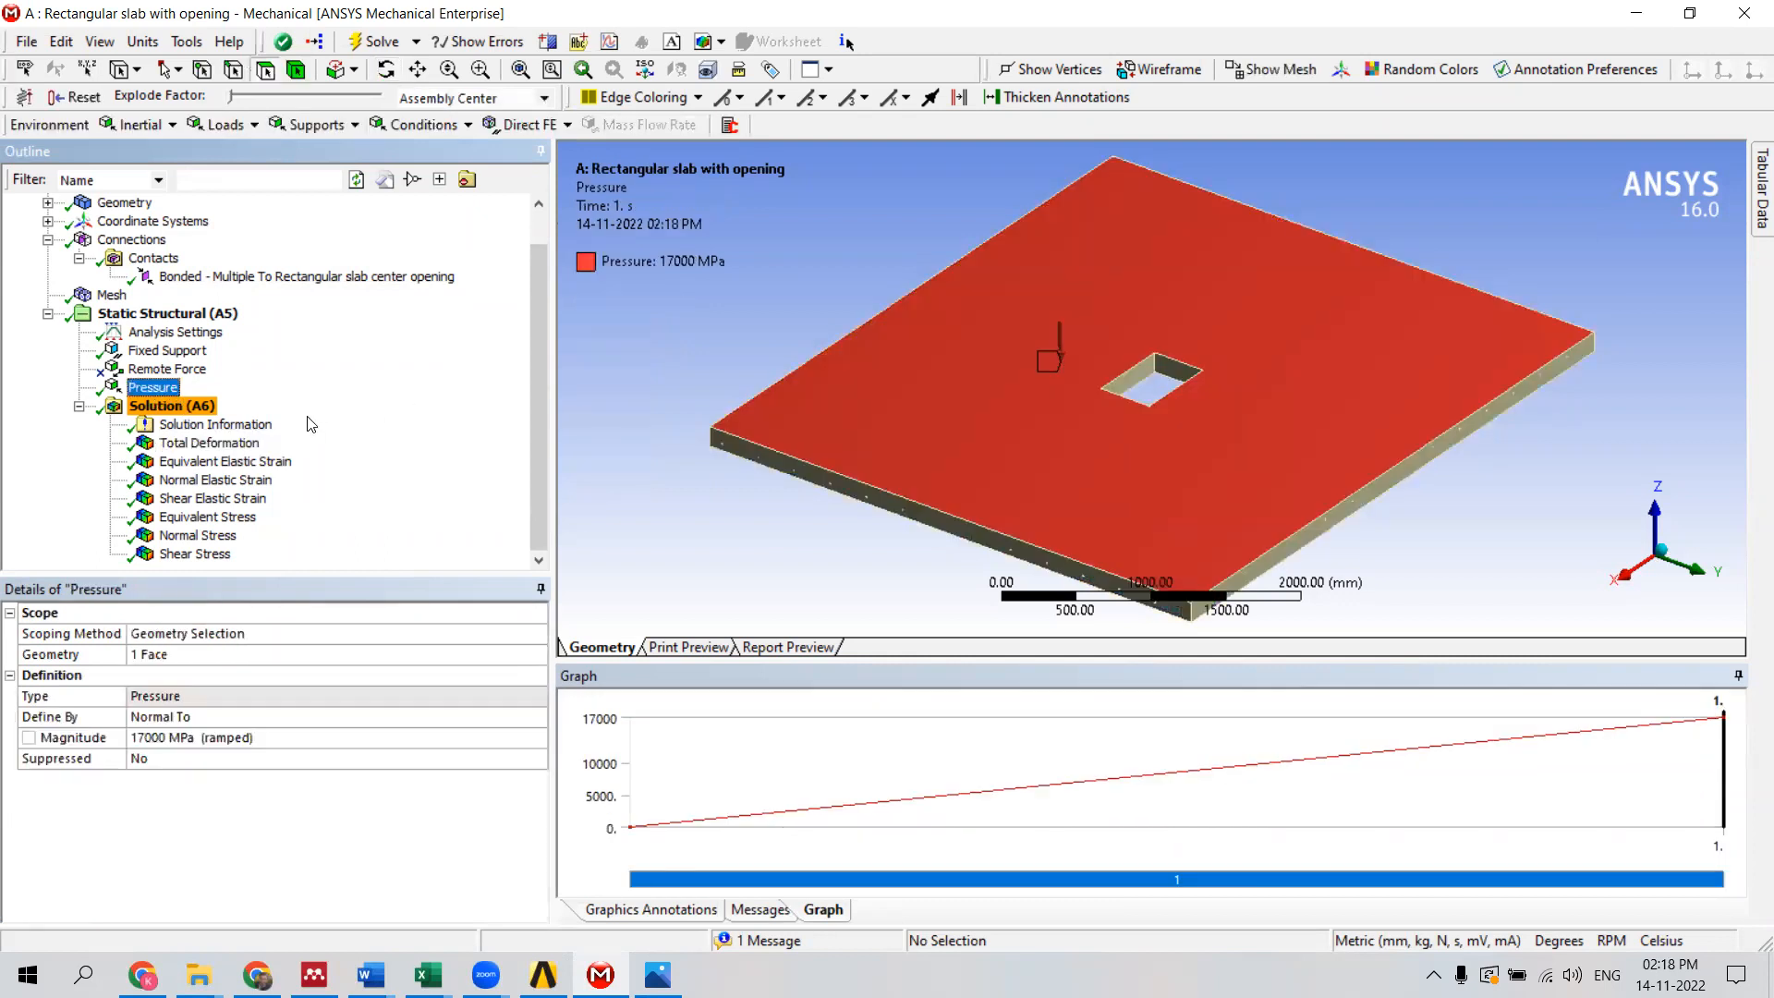